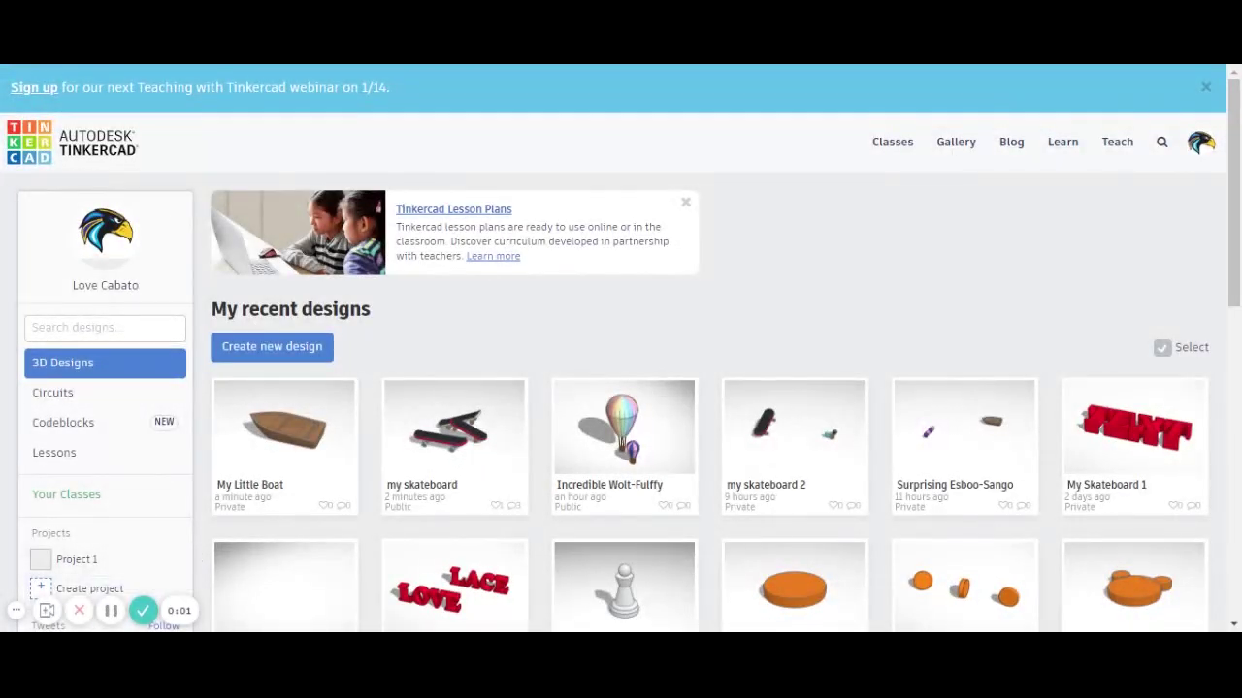
pyautogui.click(17, 611)
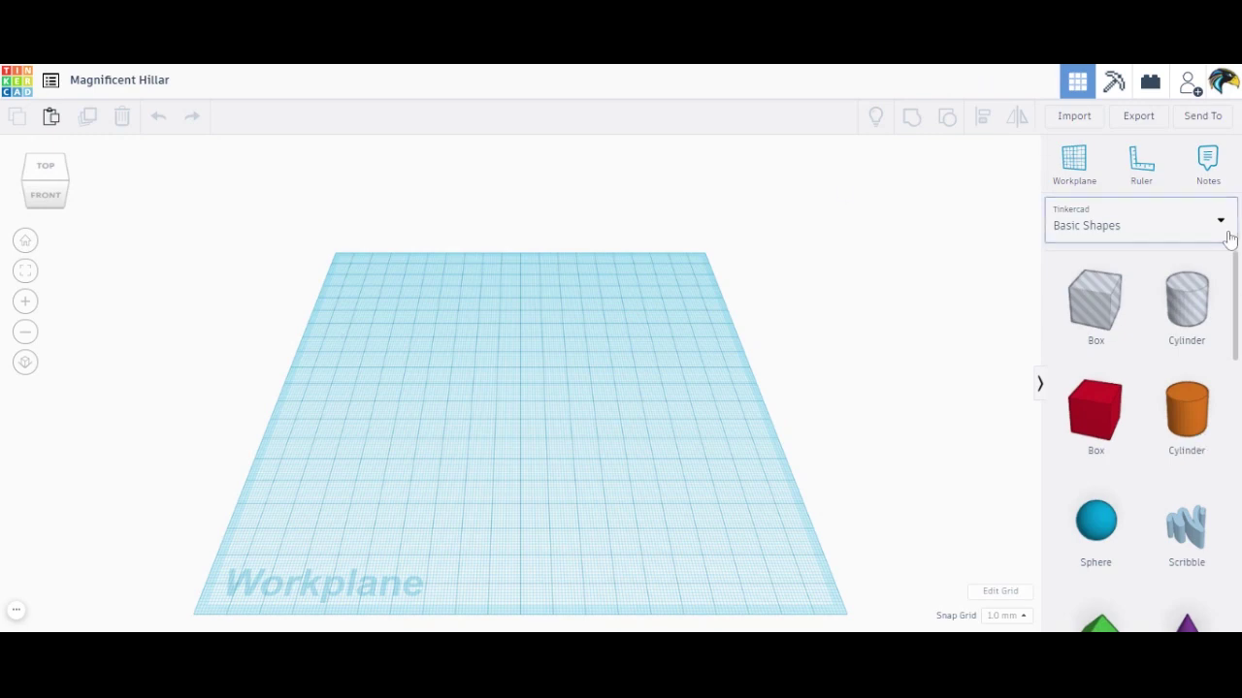
# Place a Paraboloid from the basic shapes near the centre of the workplane.
pyautogui.scroll(-6, 1236, 269)
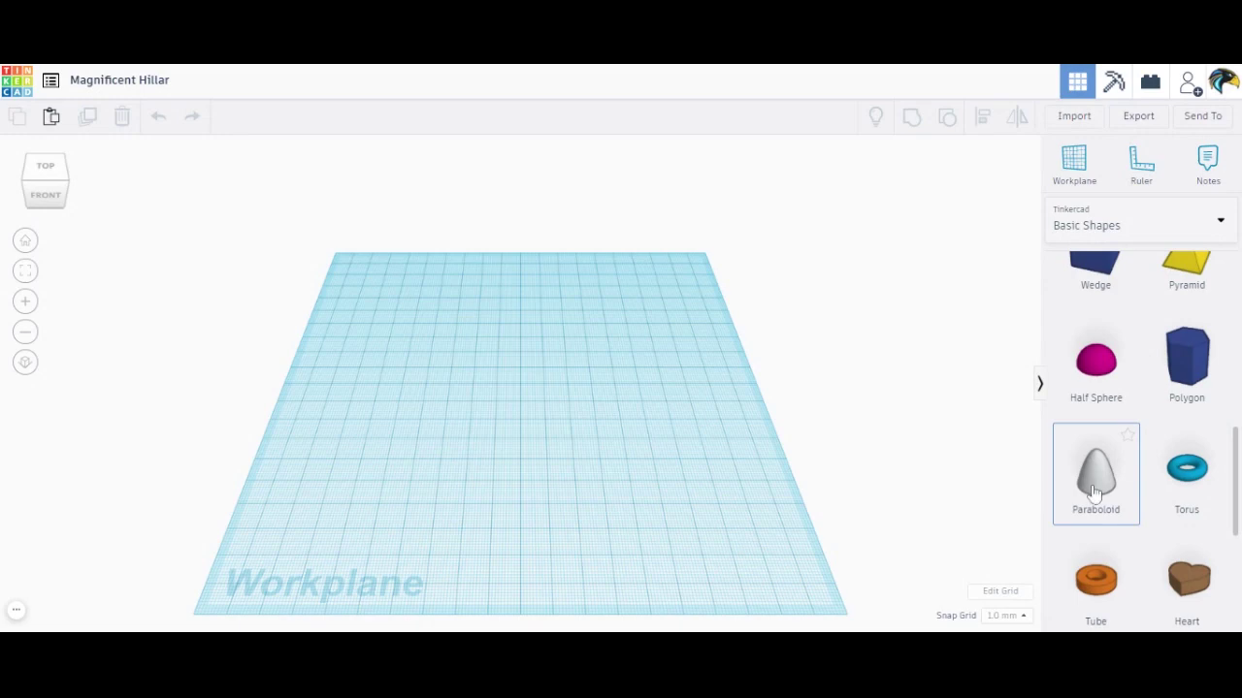
pyautogui.click(1090, 488)
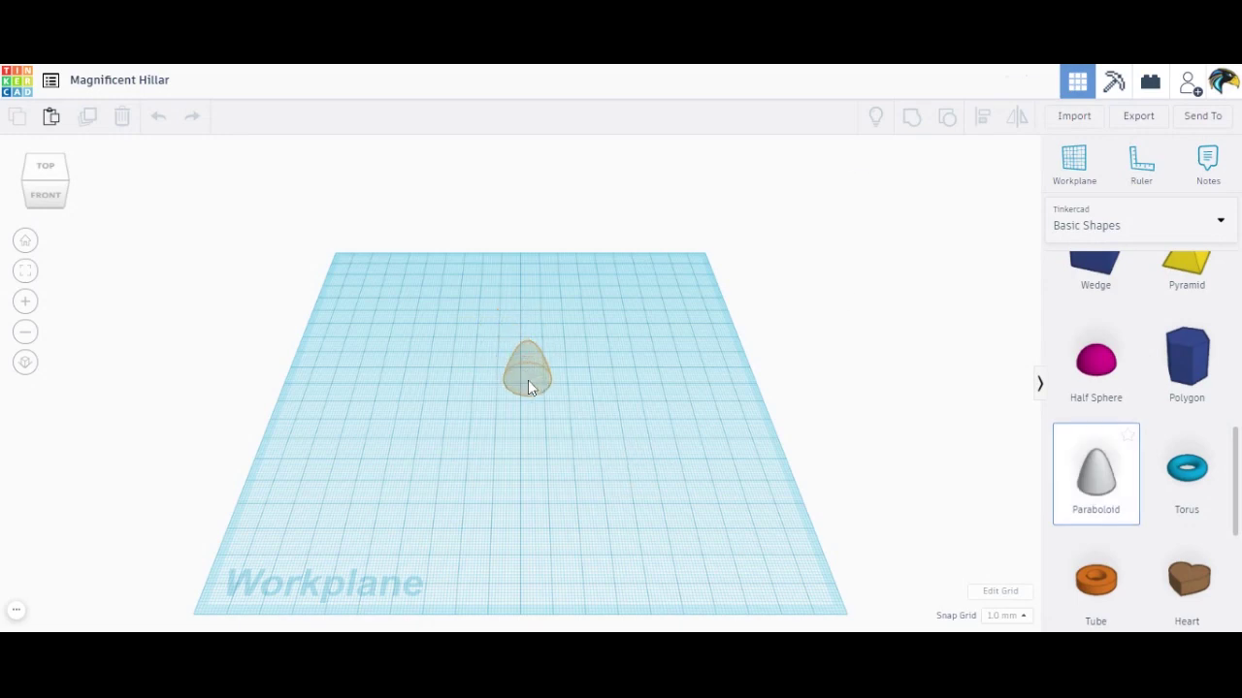
pyautogui.moveTo(527, 382); pyautogui.dragTo(528, 382)
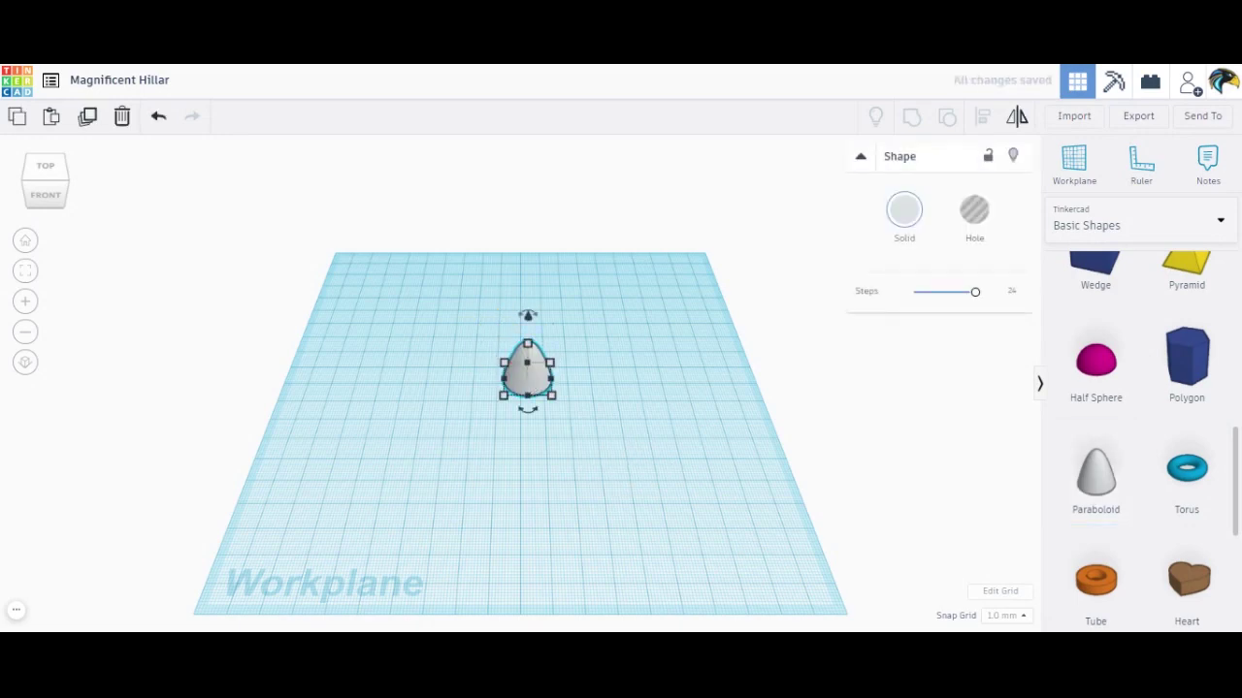
# Rotate the paraboloid 180° so that it stands upside down with its flat face up.
pyautogui.moveTo(534, 323); pyautogui.dragTo(535, 310)
pyautogui.click(535, 310)
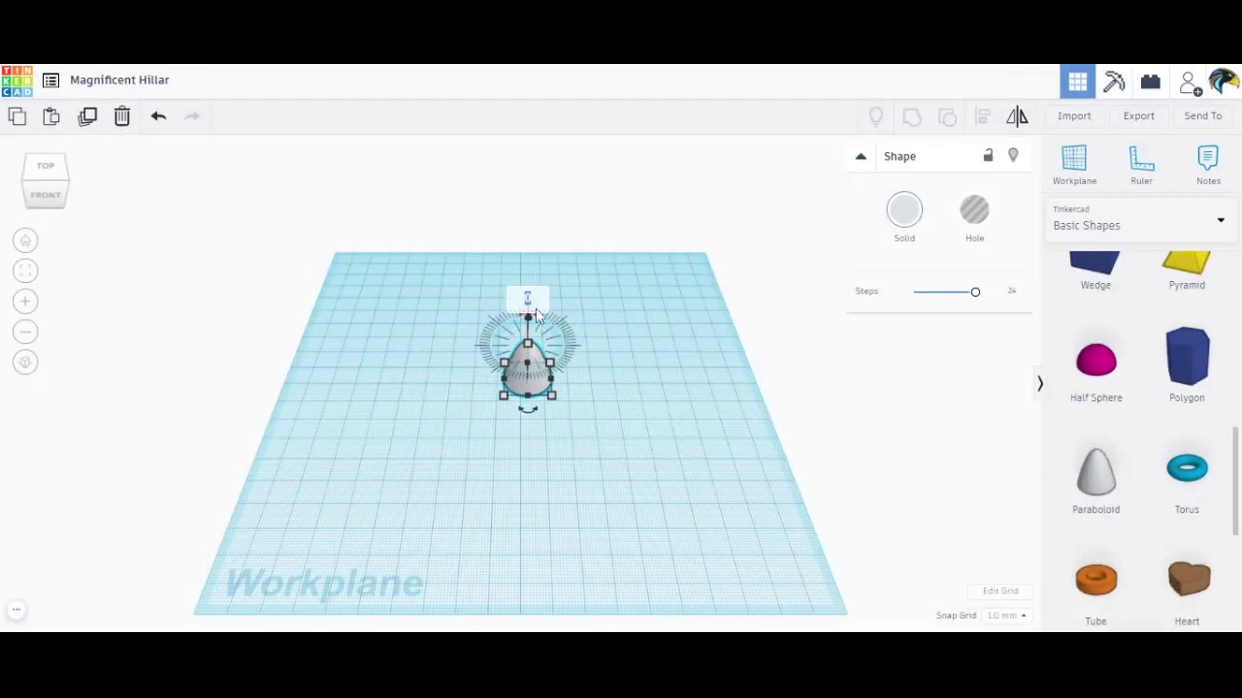
pyautogui.write('180')
pyautogui.press('Return')
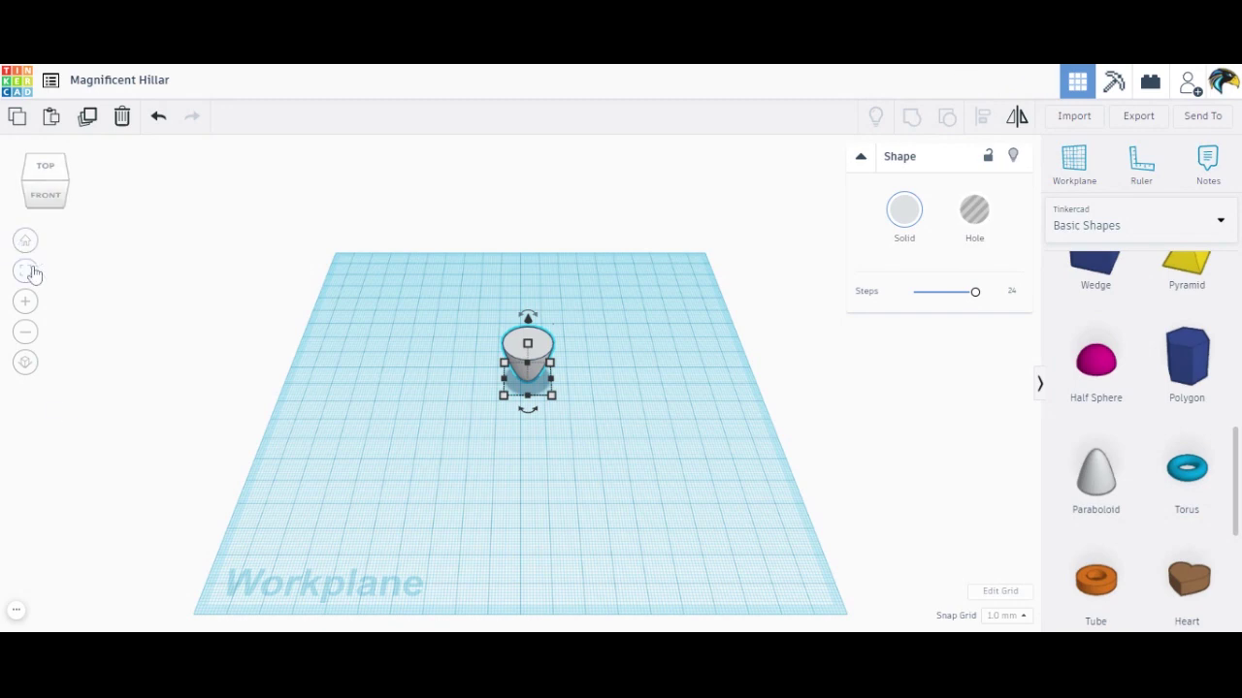
# Place a Half Sphere on the paraboloid's flat face using a temporary workplane there, and restore the workplane to the base.
pyautogui.press('w')
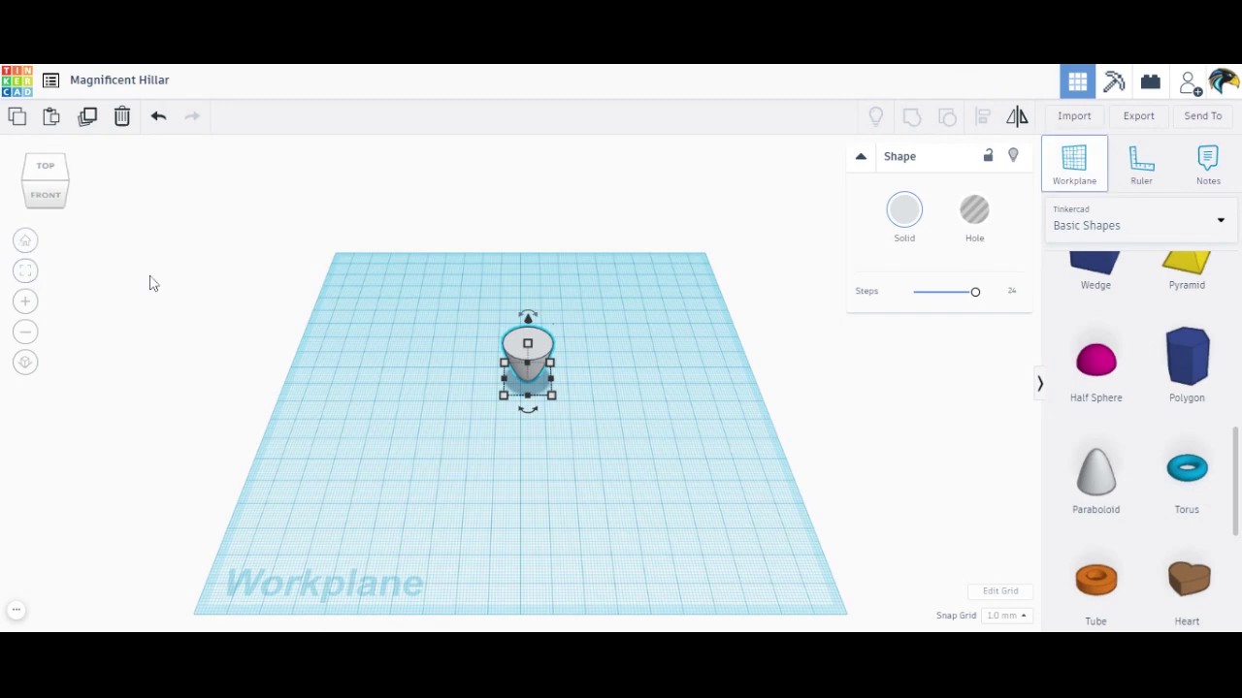
pyautogui.click(528, 346)
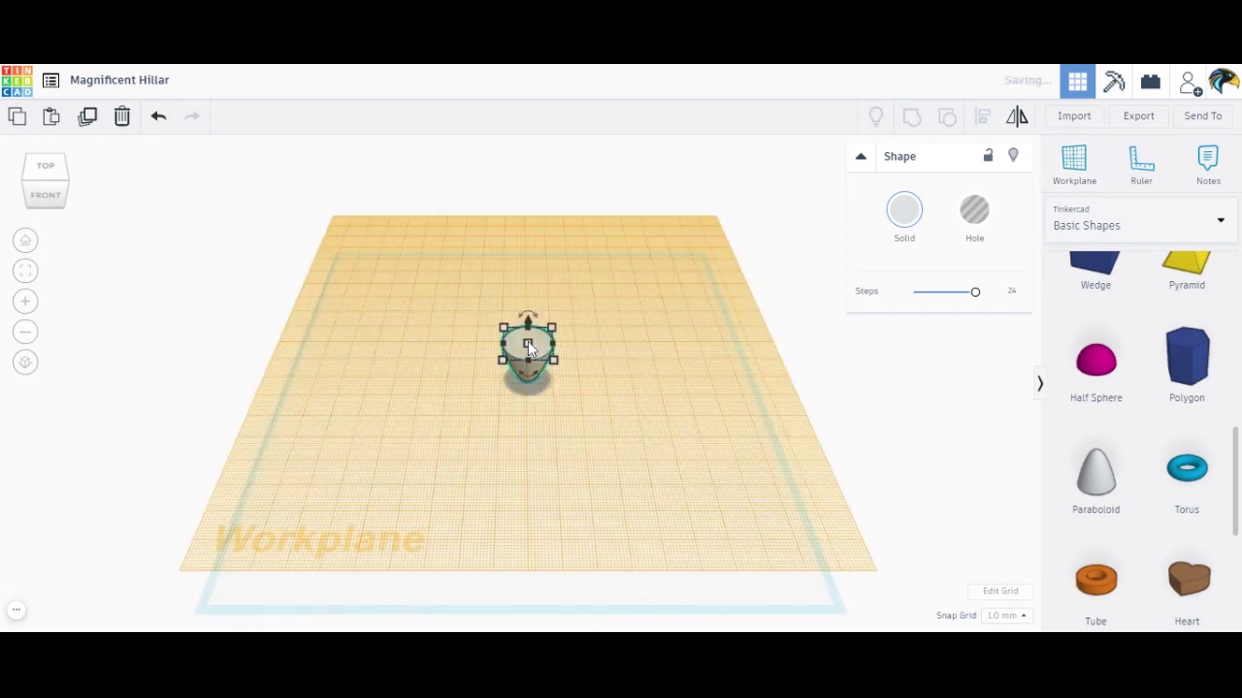
pyautogui.click(1104, 375)
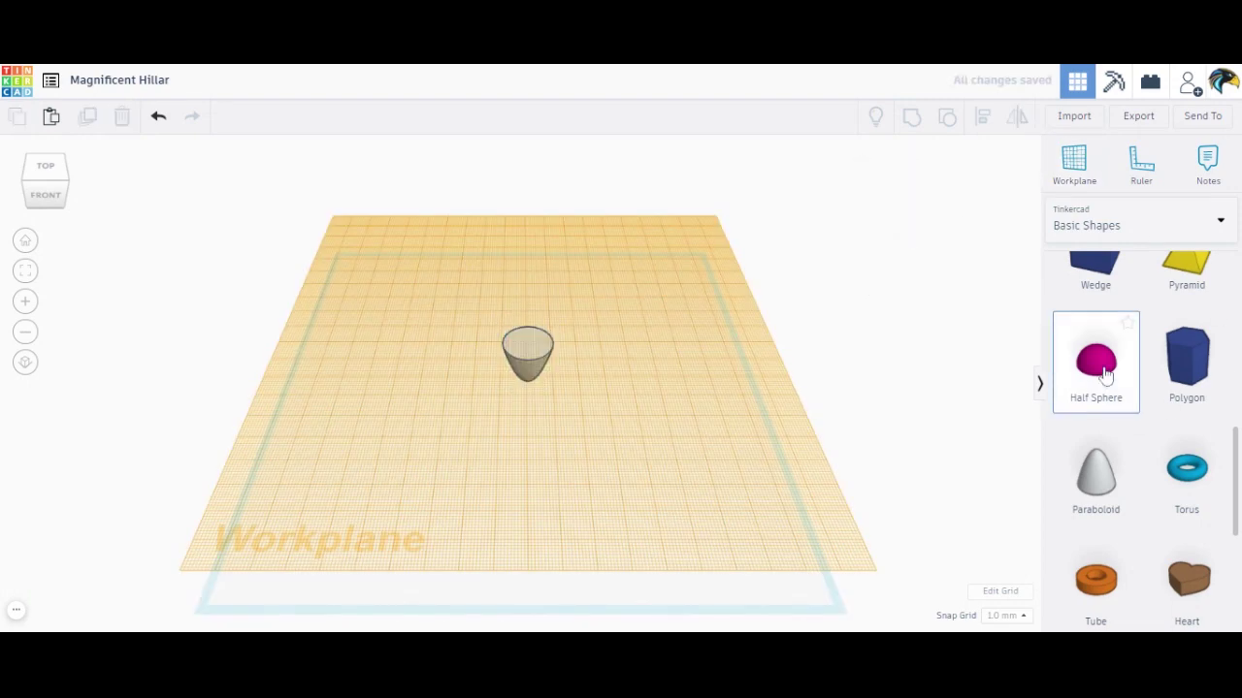
pyautogui.click(529, 350)
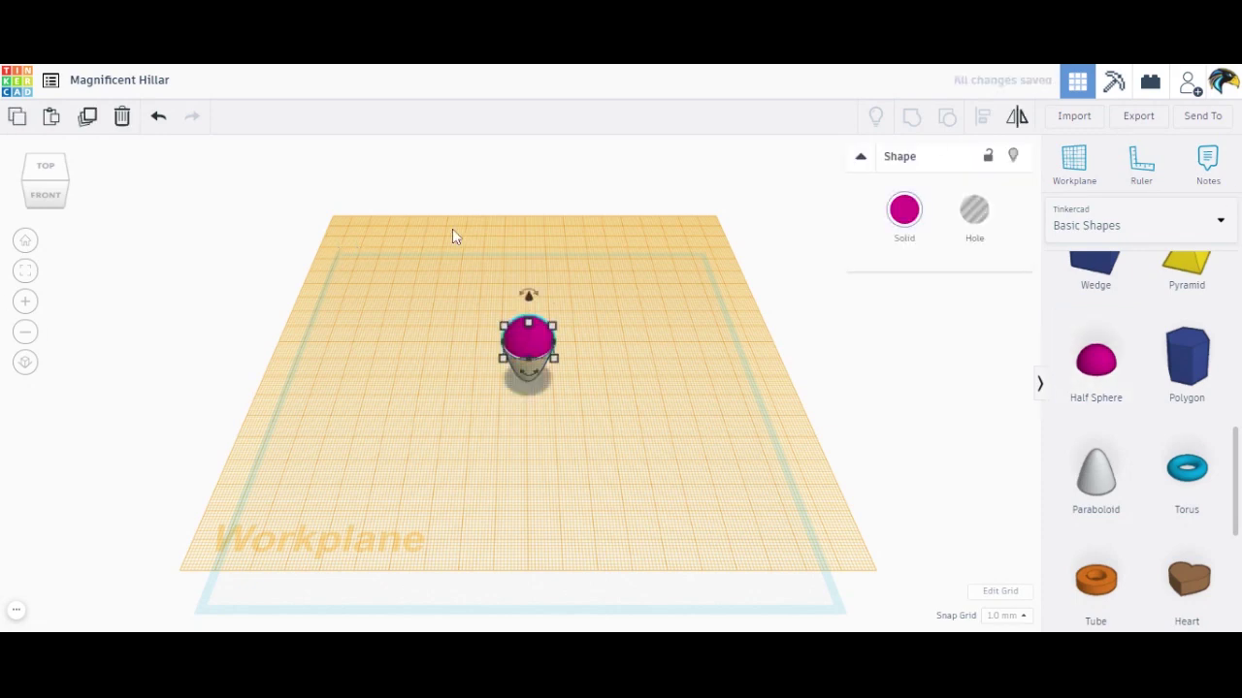
pyautogui.press('w')
pyautogui.click(641, 487)
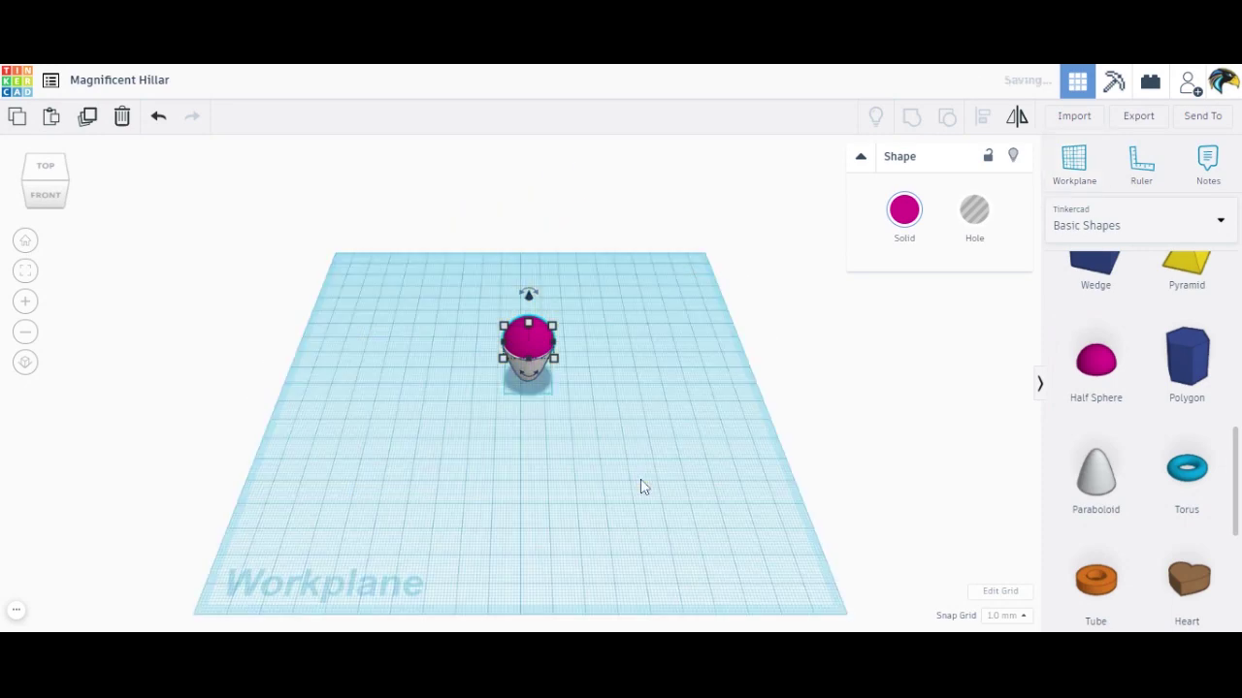
# Align the half sphere and the paraboloid on their centres in both horizontal directions.
pyautogui.moveTo(489, 291); pyautogui.dragTo(668, 466)
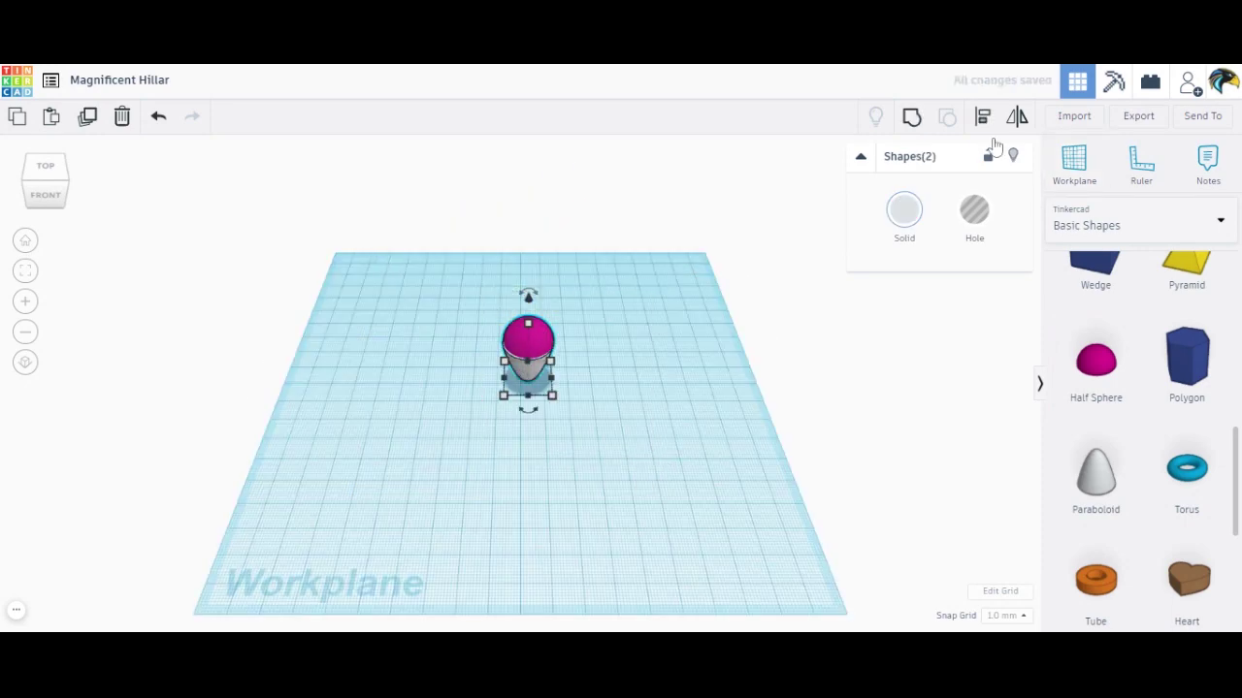
pyautogui.click(981, 116)
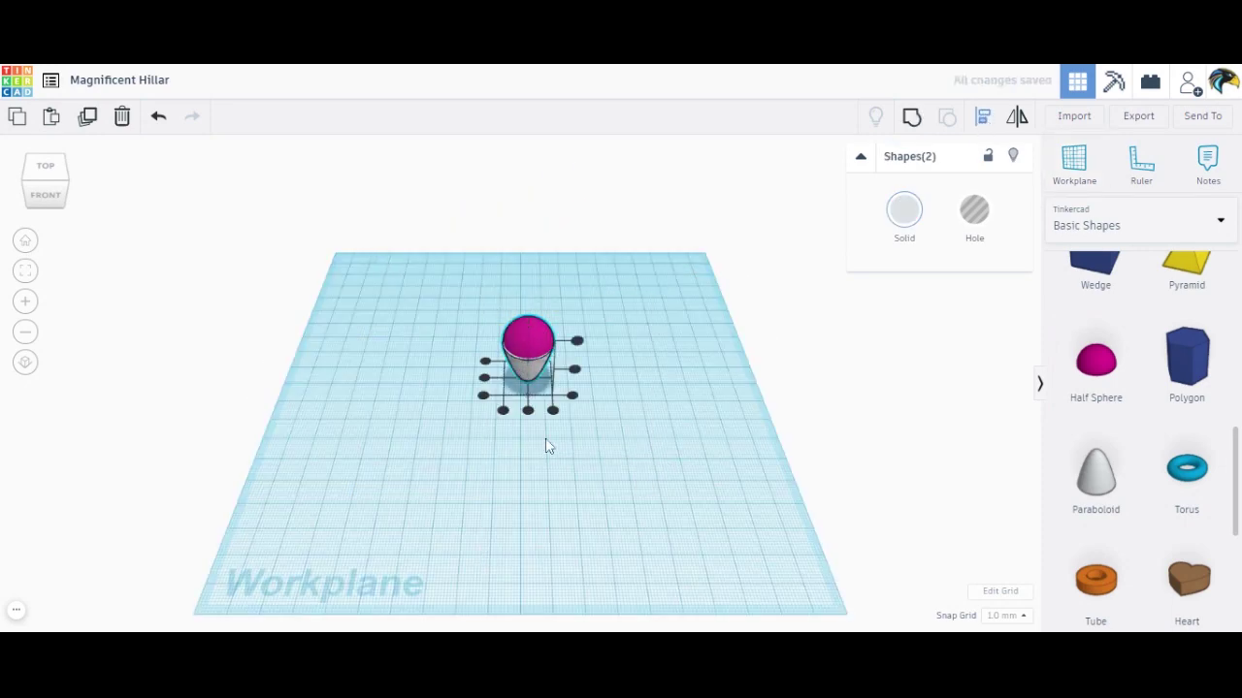
pyautogui.click(527, 409)
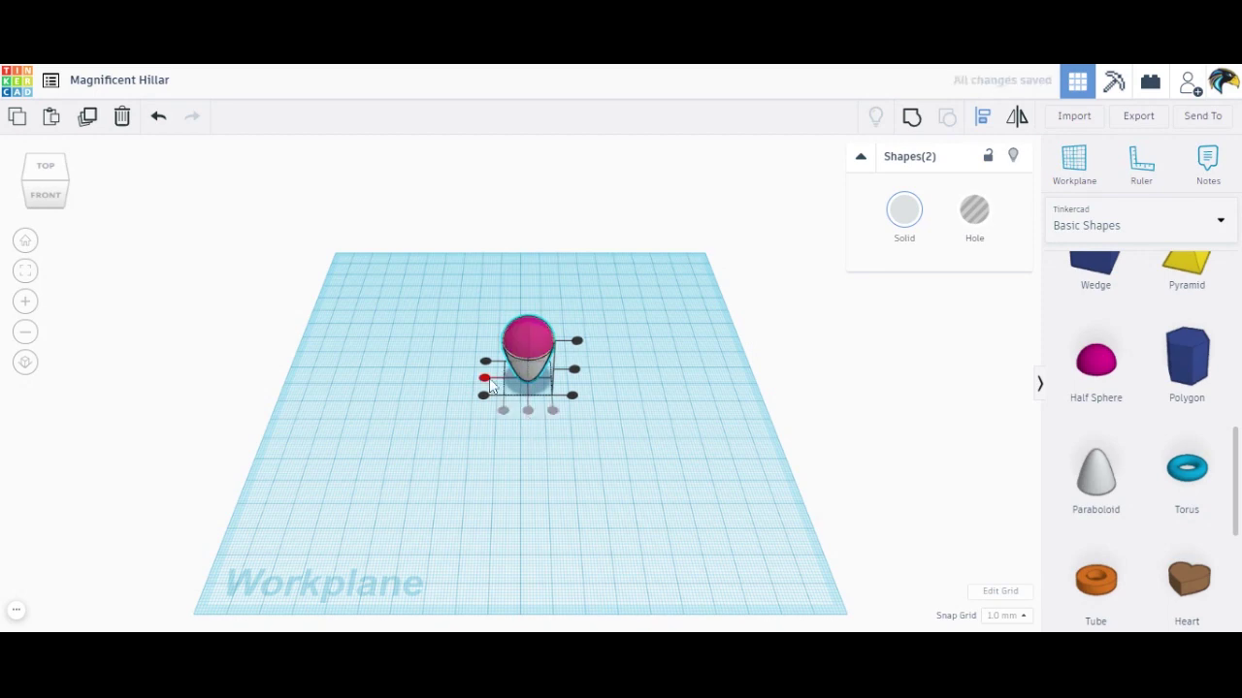
pyautogui.click(489, 385)
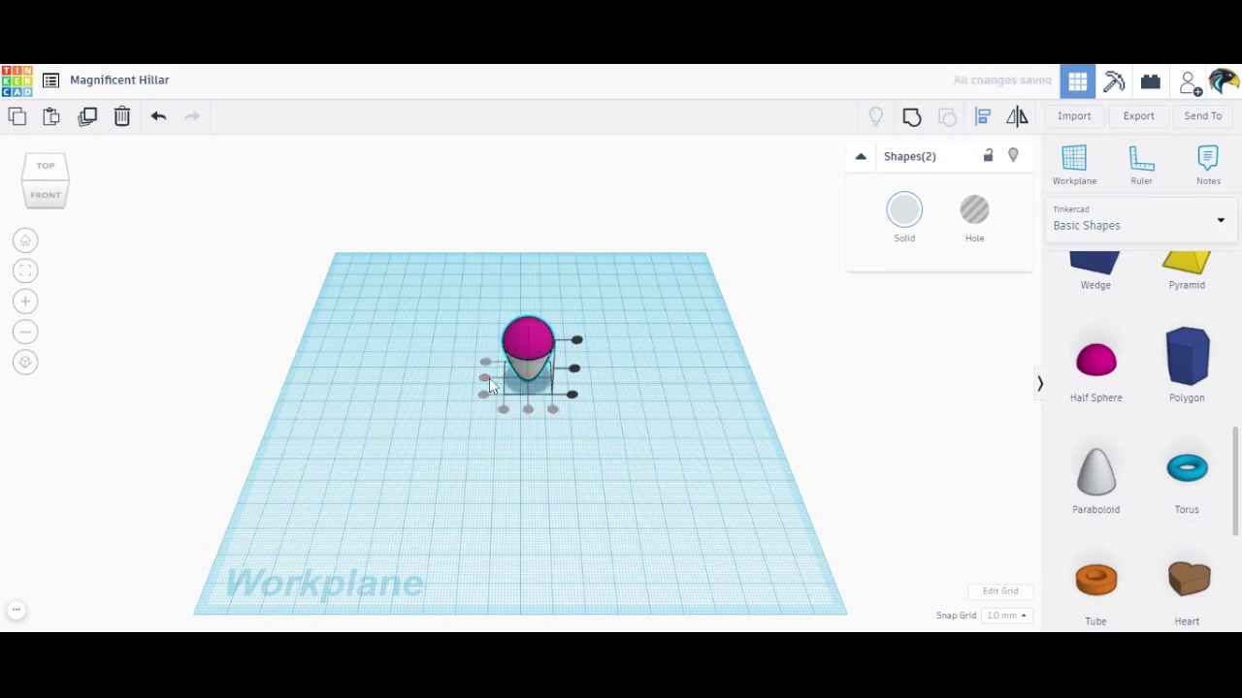
pyautogui.click(382, 321)
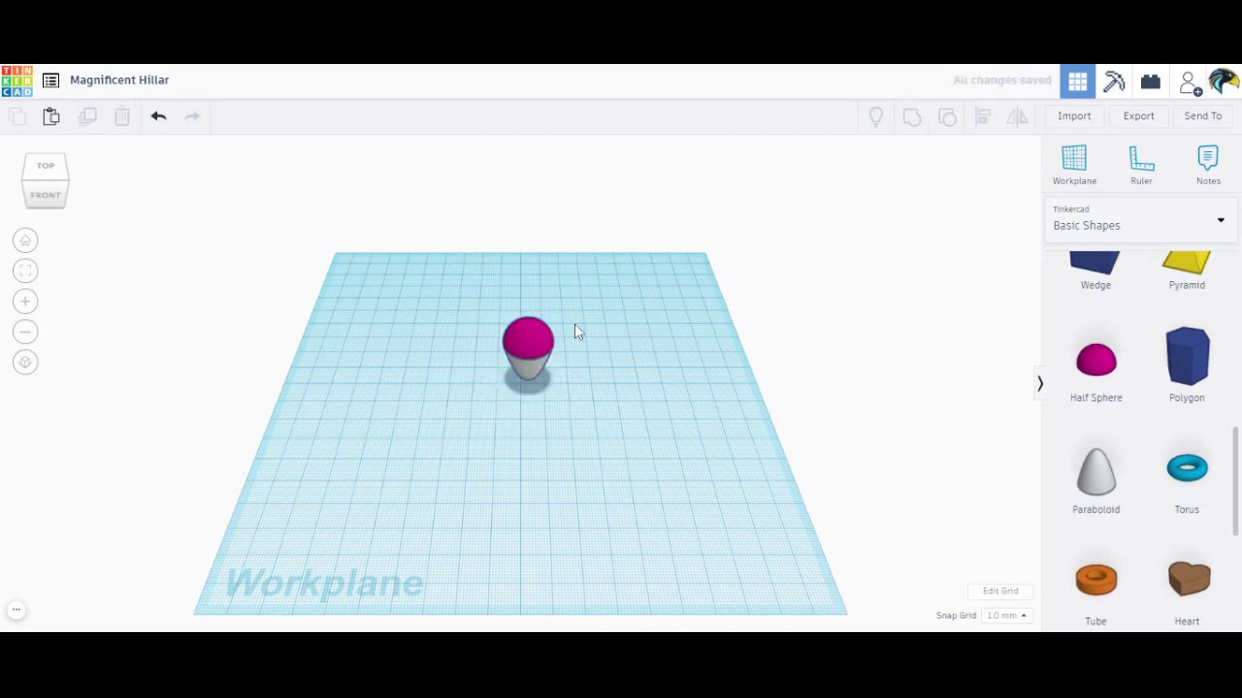
# Group the half sphere and the paraboloid into a single balloon shape.
pyautogui.click(55, 184)
pyautogui.moveTo(478, 269); pyautogui.dragTo(643, 468)
pyautogui.hotkey('ctrl', 'g')
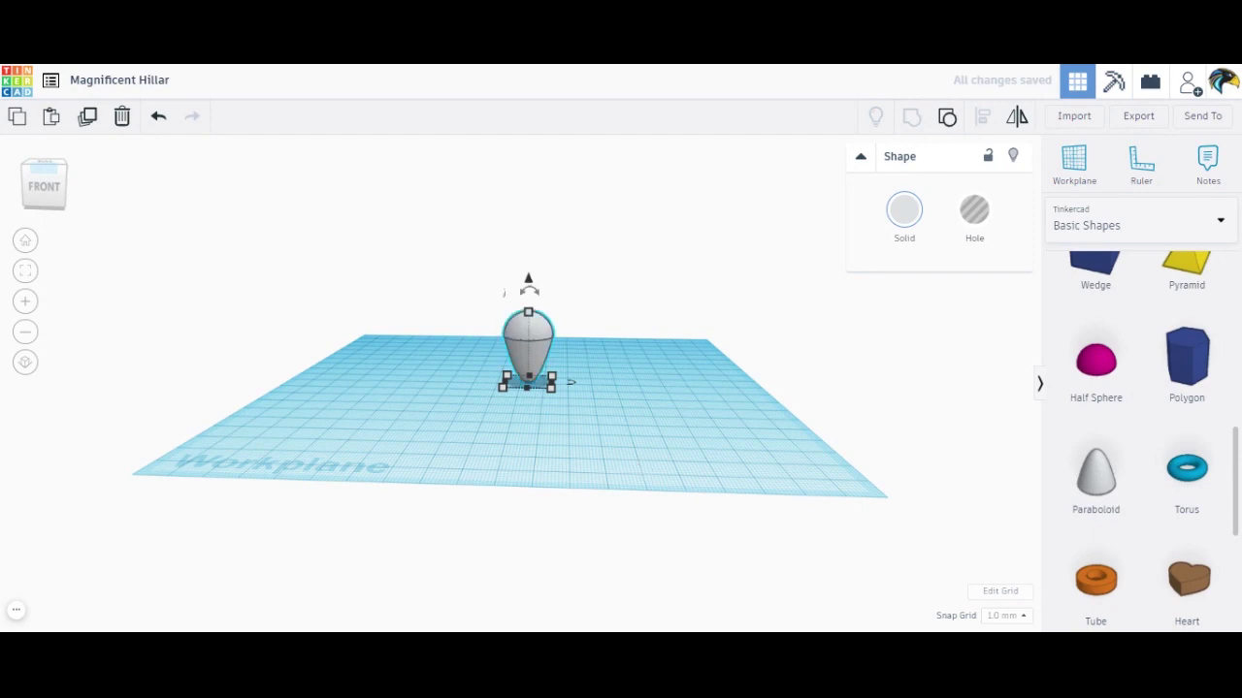
# Duplicate the balloon shape, move the copy beside the original and turn the copy into a hole.
pyautogui.click(53, 202)
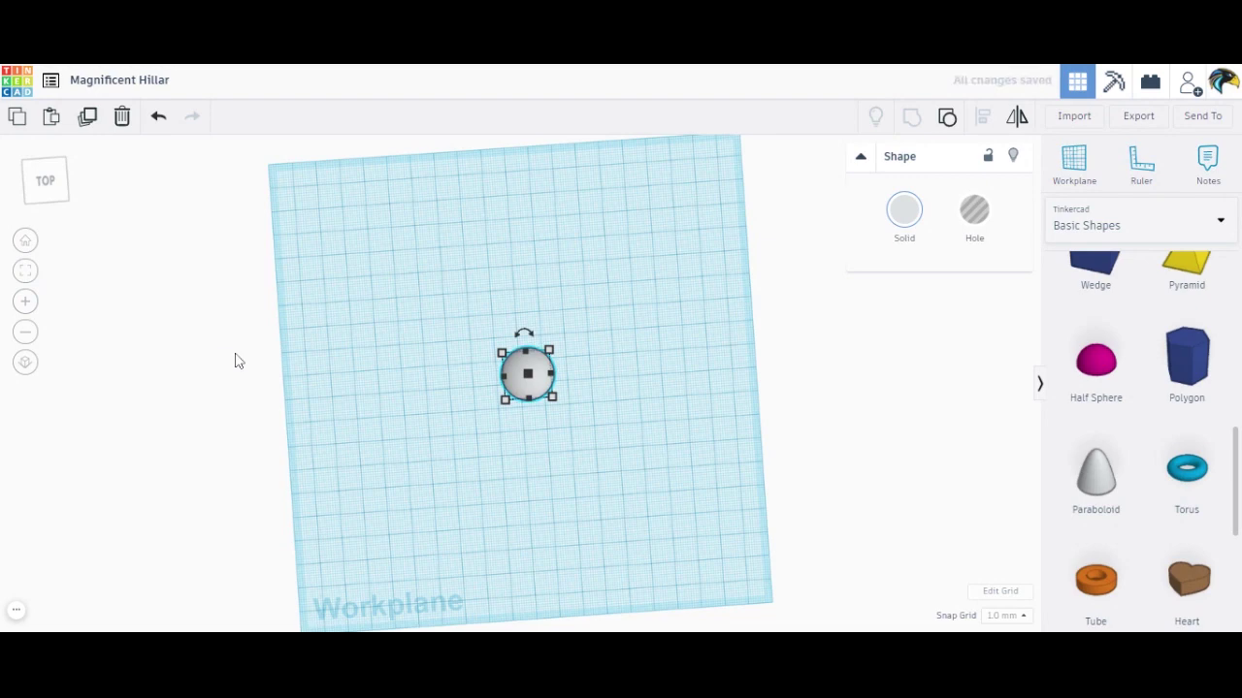
pyautogui.hotkey('ctrl', 'd')
pyautogui.moveTo(527, 372); pyautogui.dragTo(606, 368)
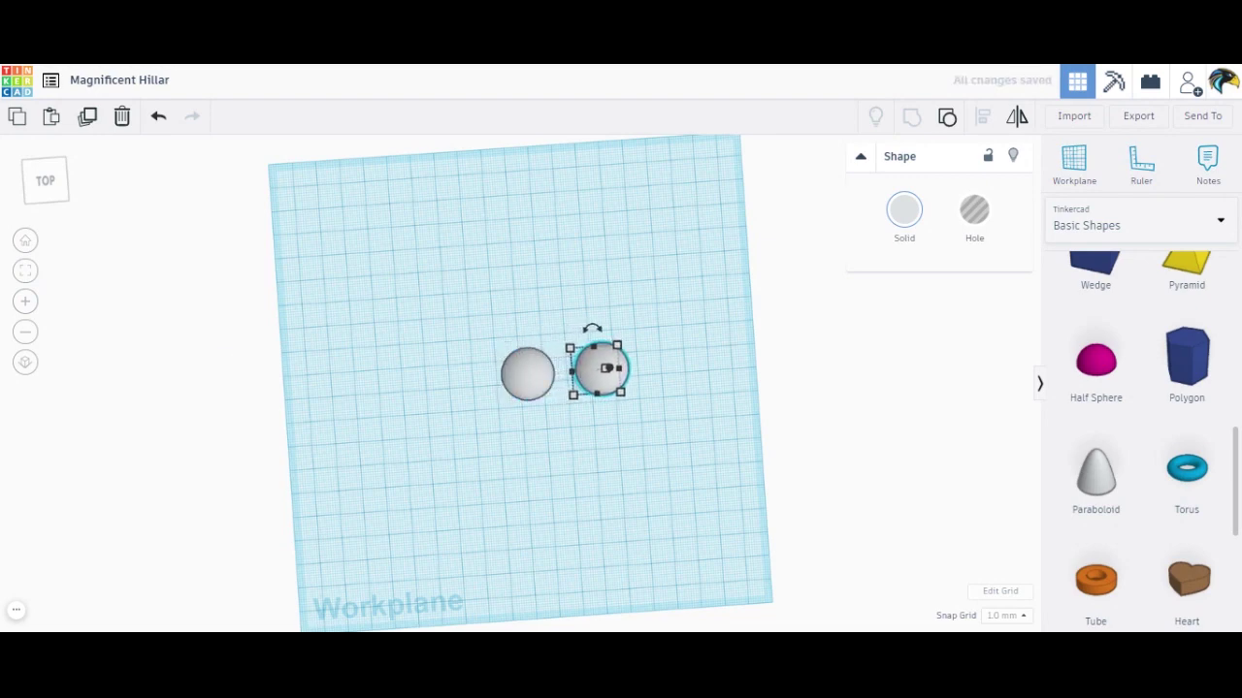
pyautogui.click(970, 218)
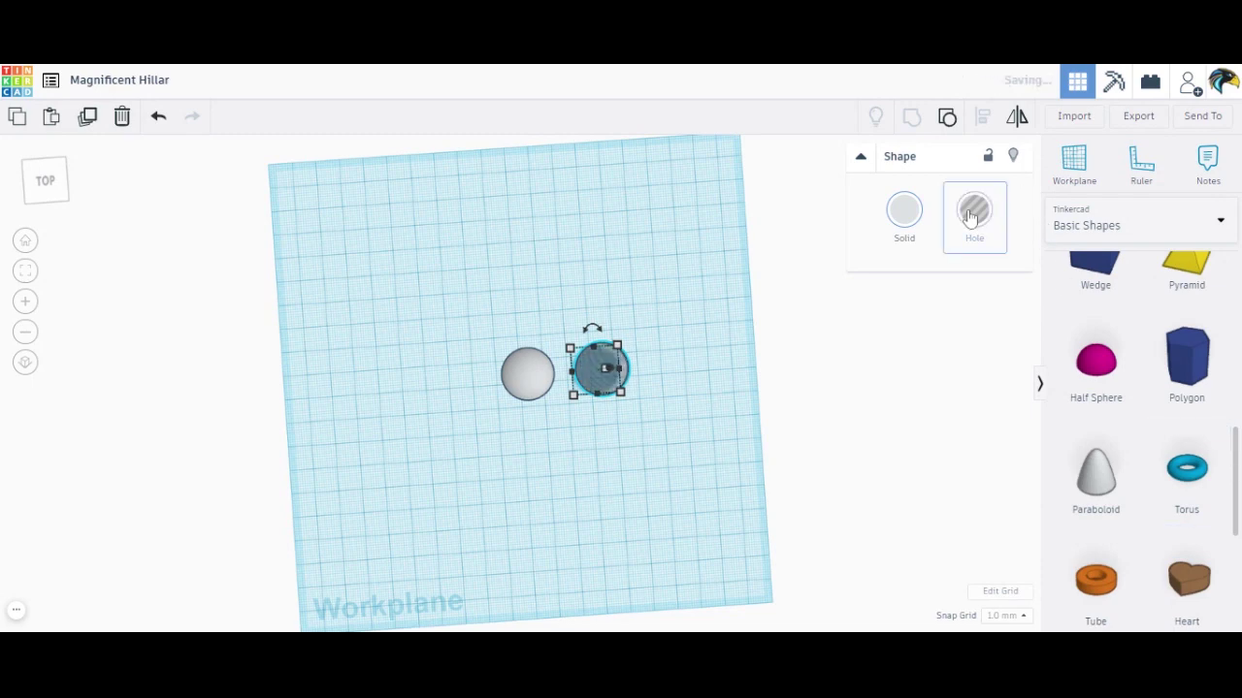
# Shift the solid balloon shape about 7 mm away from the hole copy and set its width to 10 mm.
pyautogui.click(531, 378)
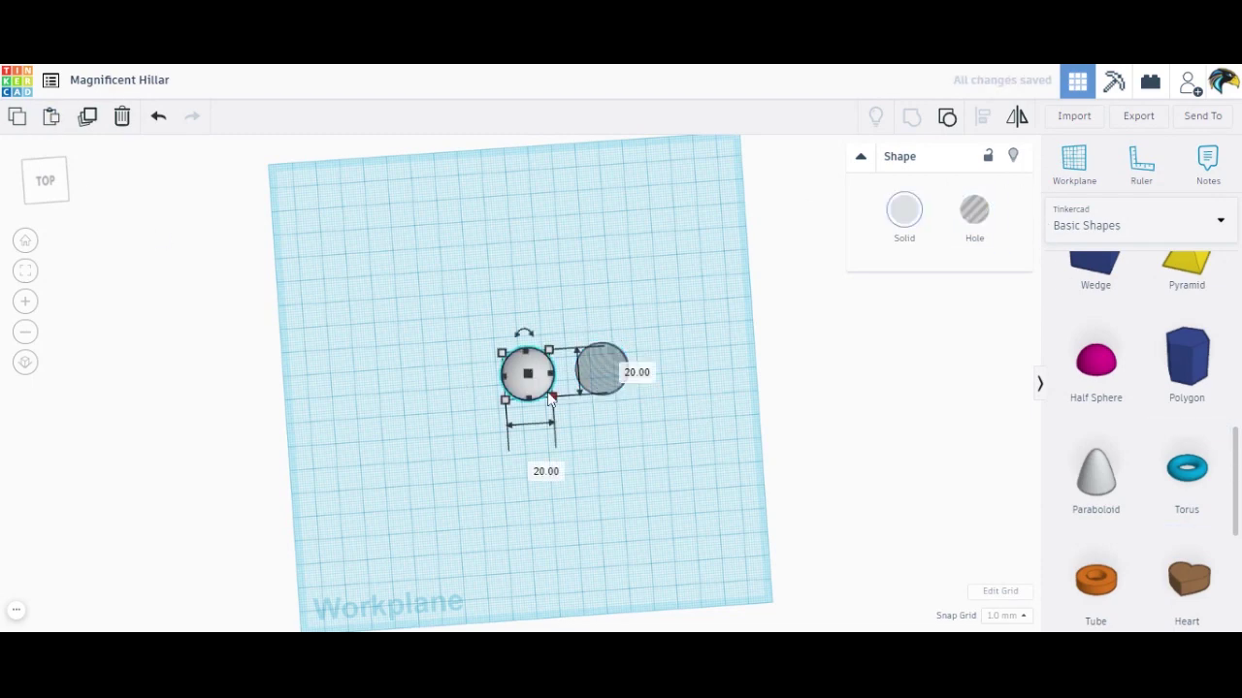
pyautogui.moveTo(530, 378); pyautogui.dragTo(519, 391)
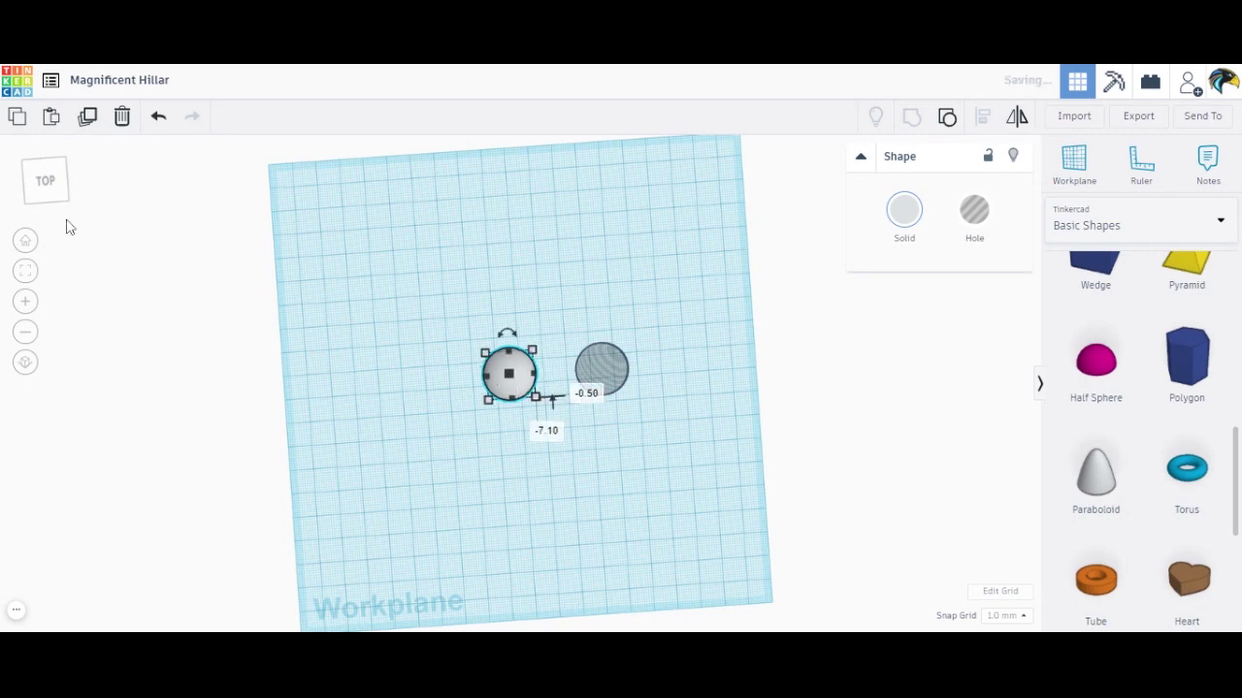
pyautogui.click(43, 184)
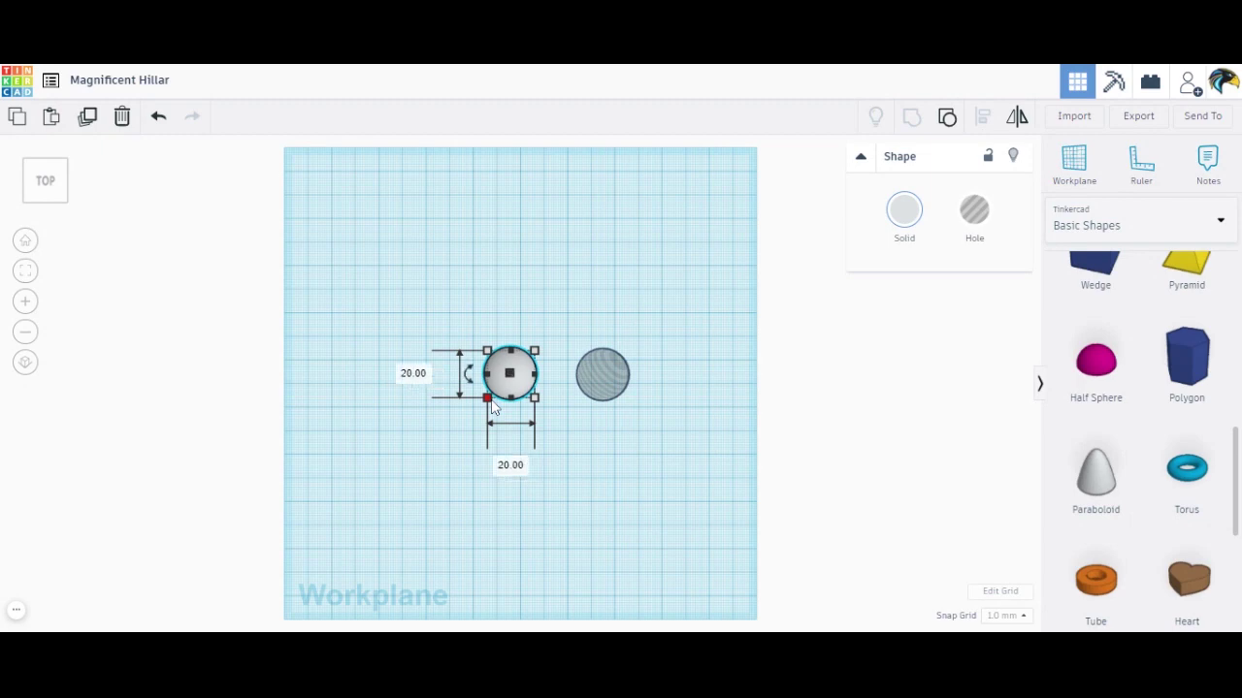
pyautogui.click(511, 465)
pyautogui.write('10')
pyautogui.press('Return')
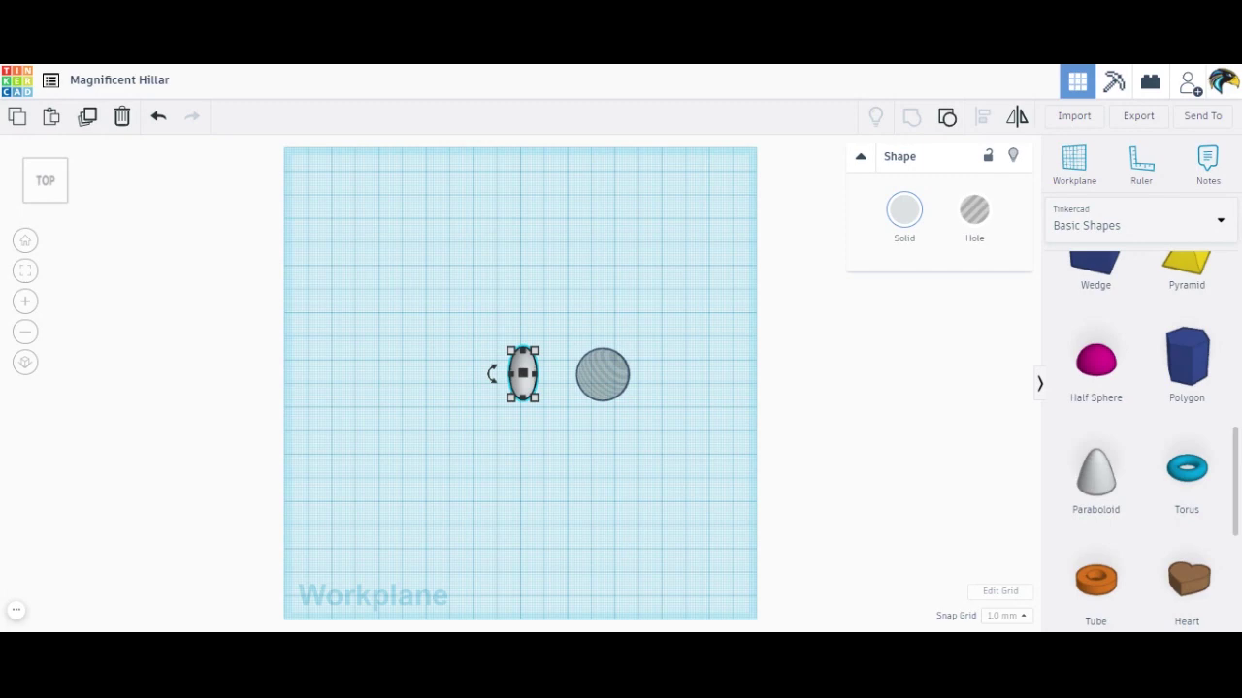
# Duplicate the narrowed balloon shape in place and rotate the copy by 18° about the vertical axis.
pyautogui.moveTo(488, 388)
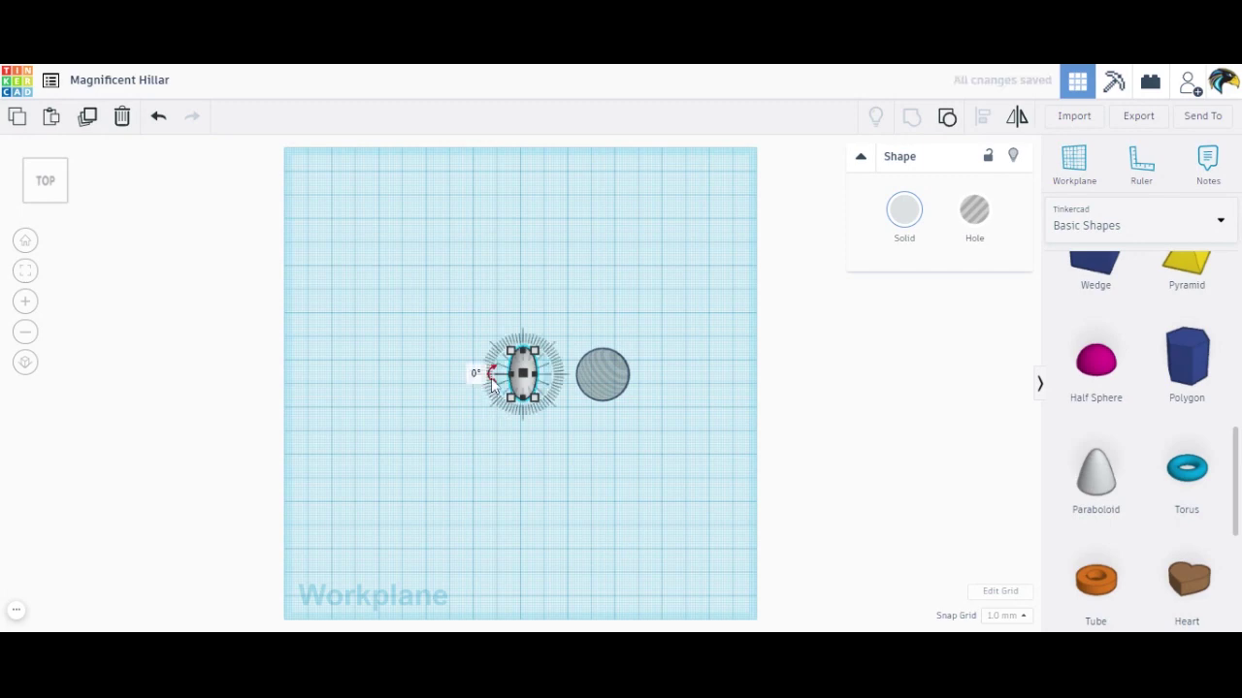
pyautogui.click(475, 374)
pyautogui.write('18')
pyautogui.press('Return')
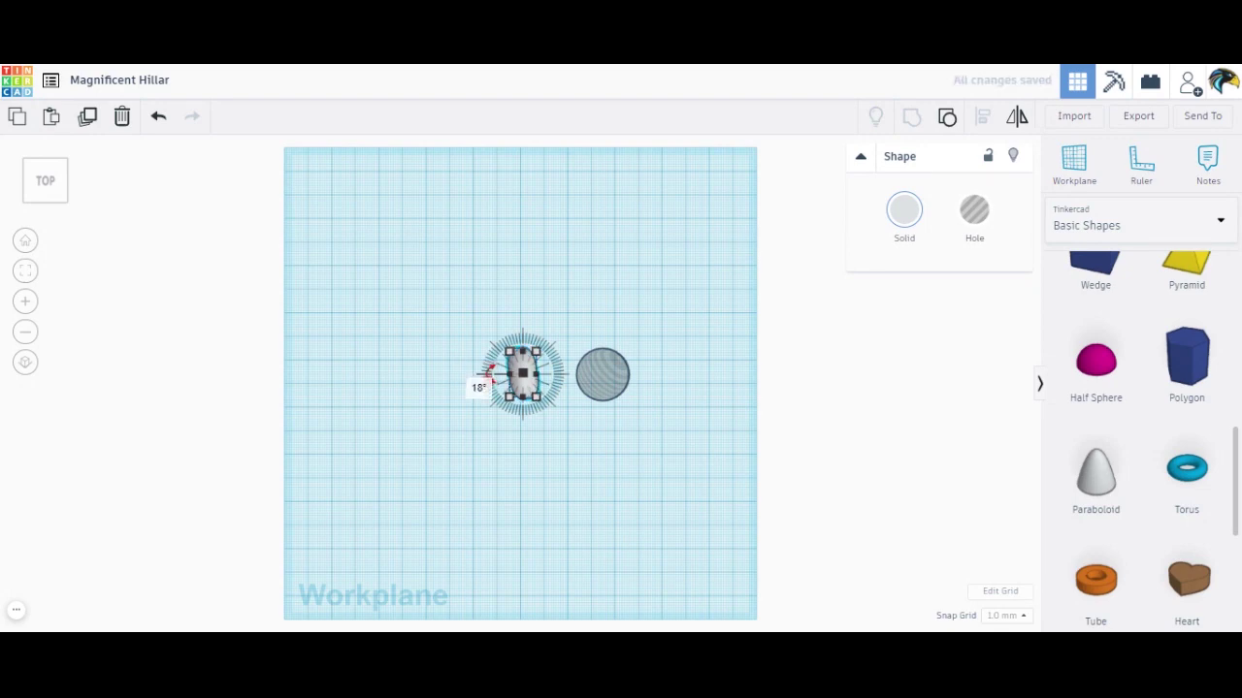
# Repeat the rotated duplication until ten narrow shapes form a full ribbed balloon.
pyautogui.hotkey('ctrl', 'd')
pyautogui.hotkey('ctrl', 'd')
pyautogui.hotkey('ctrl', 'd')
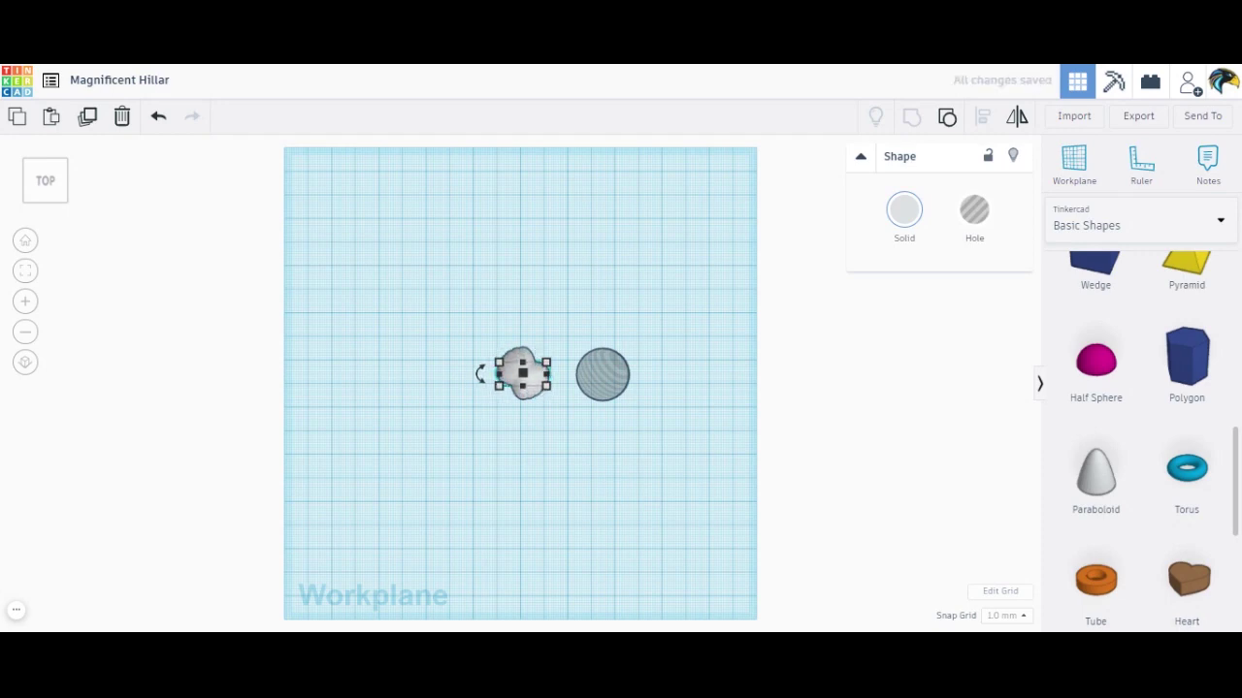
pyautogui.hotkey('ctrl', 'd')
pyautogui.hotkey('ctrl', 'd')
pyautogui.hotkey('ctrl', 'd')
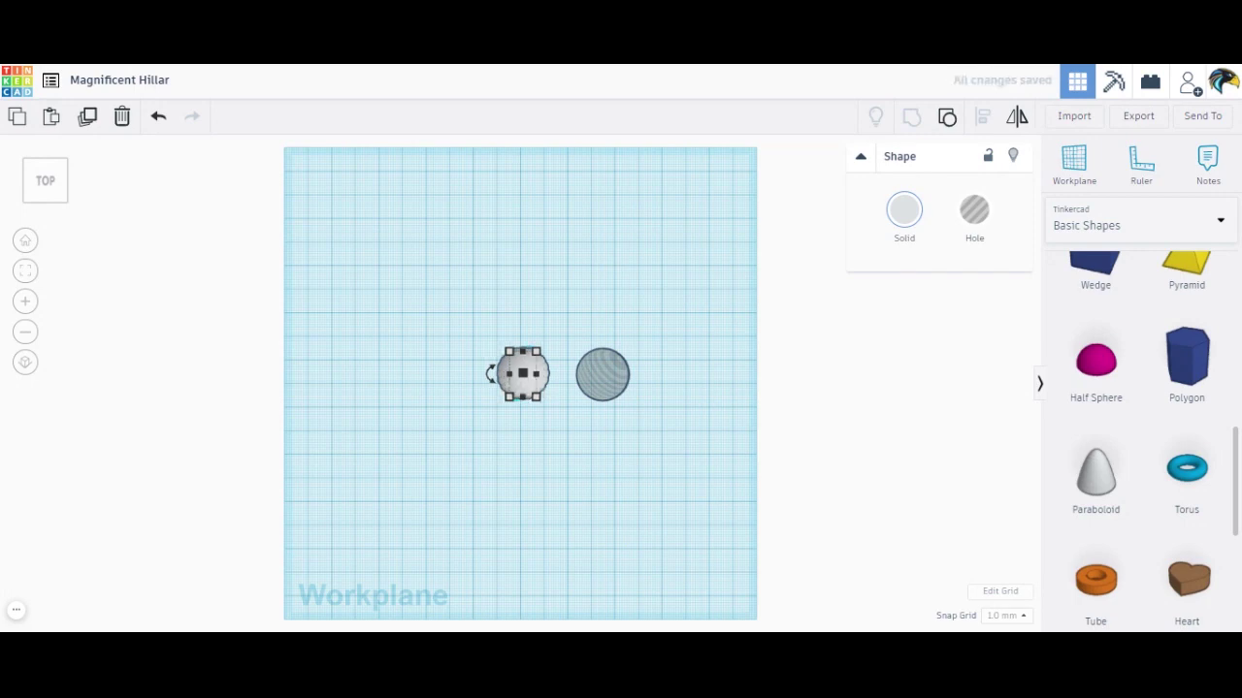
pyautogui.click(476, 320)
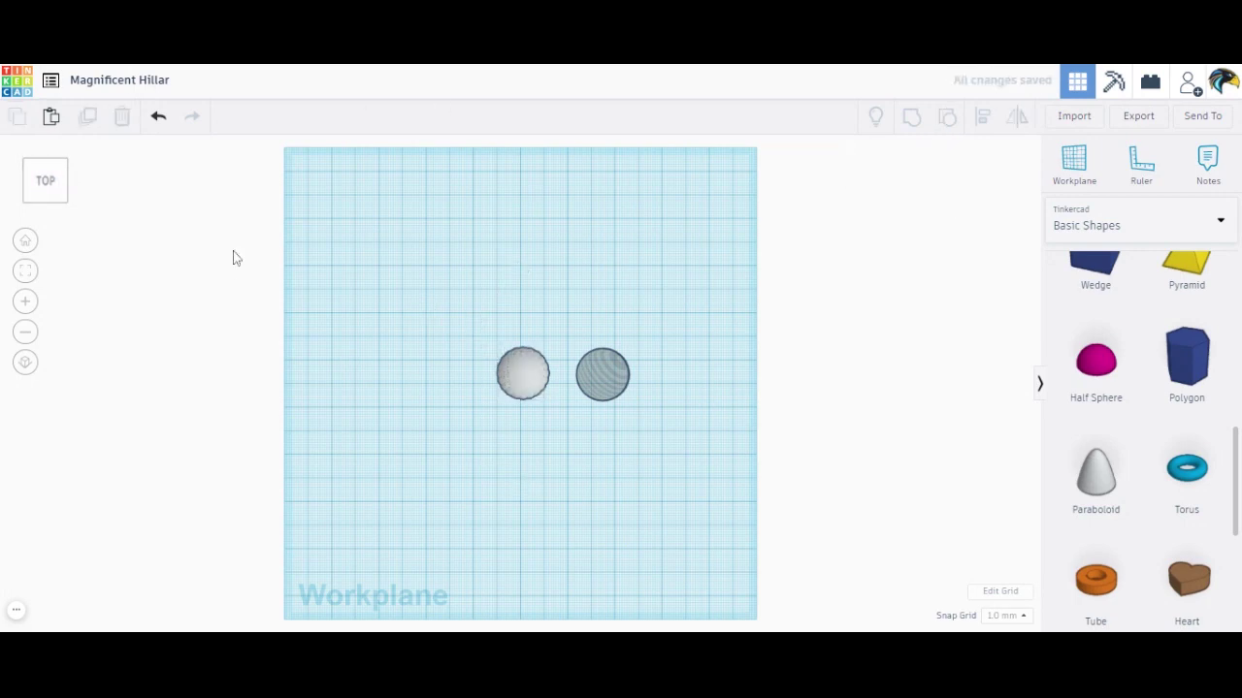
# Colour one front rib of the ribbed balloon yellow from the preset colours.
pyautogui.moveTo(56, 190); pyautogui.dragTo(65, 176)
pyautogui.click(63, 174)
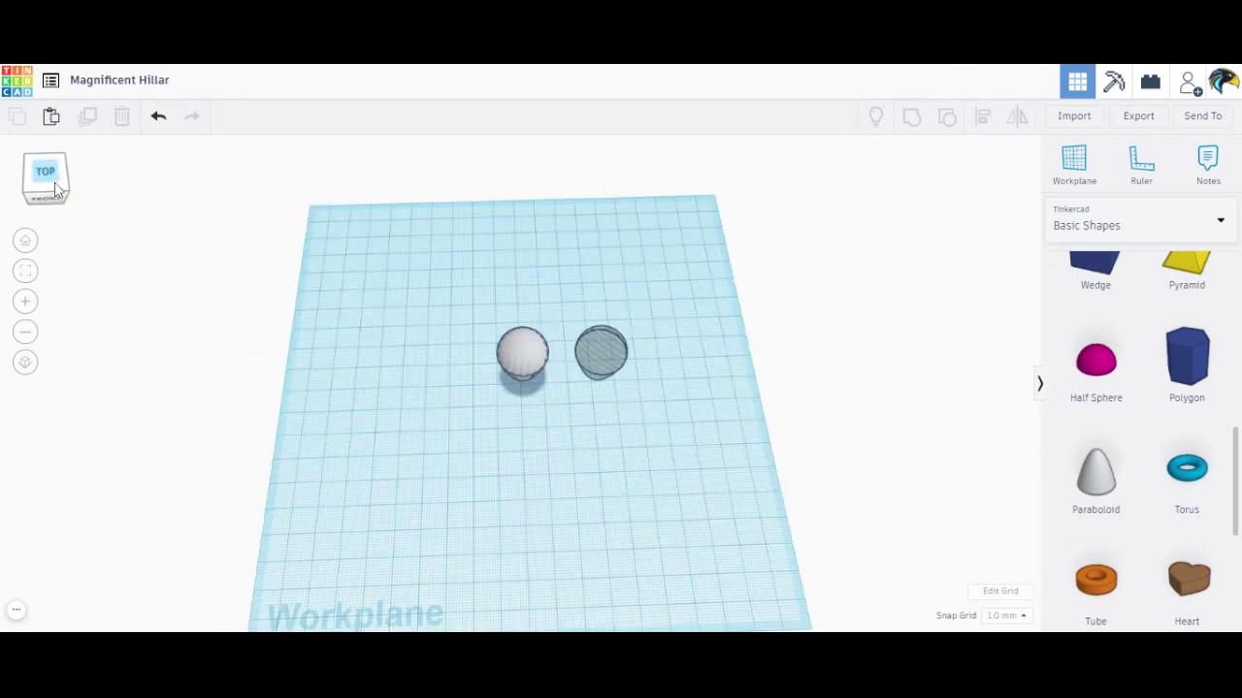
pyautogui.moveTo(459, 307); pyautogui.dragTo(550, 405)
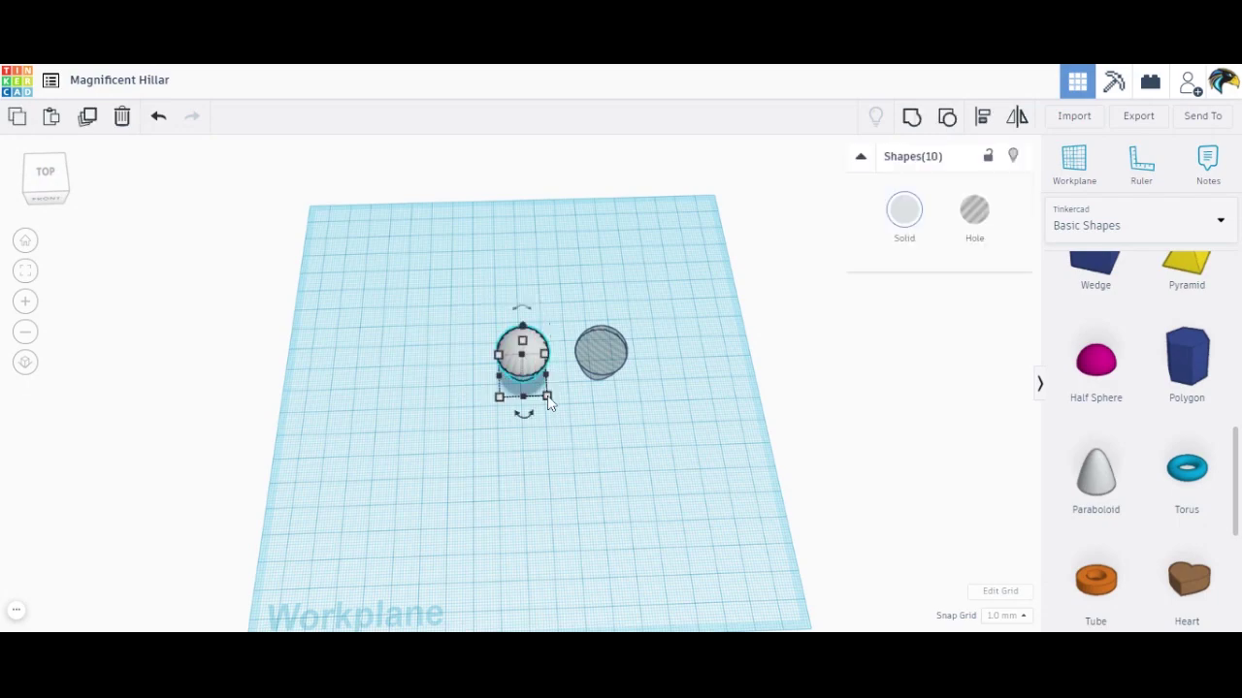
pyautogui.click(26, 273)
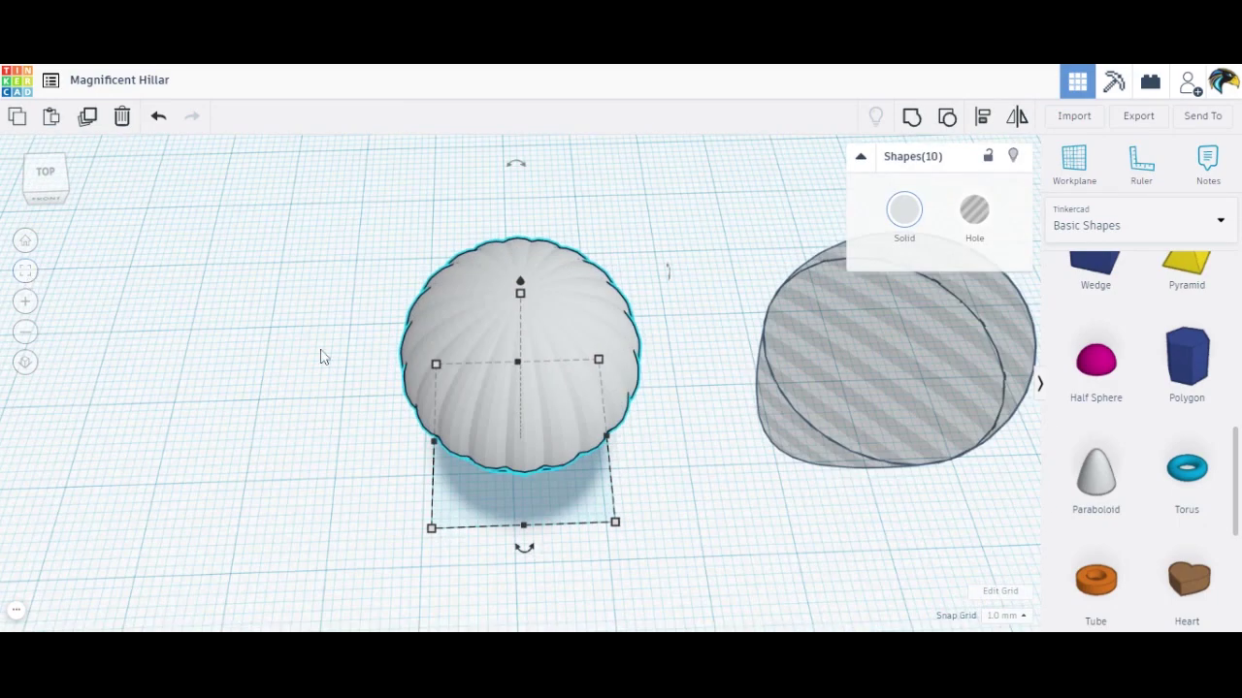
pyautogui.click(321, 357)
pyautogui.click(501, 447)
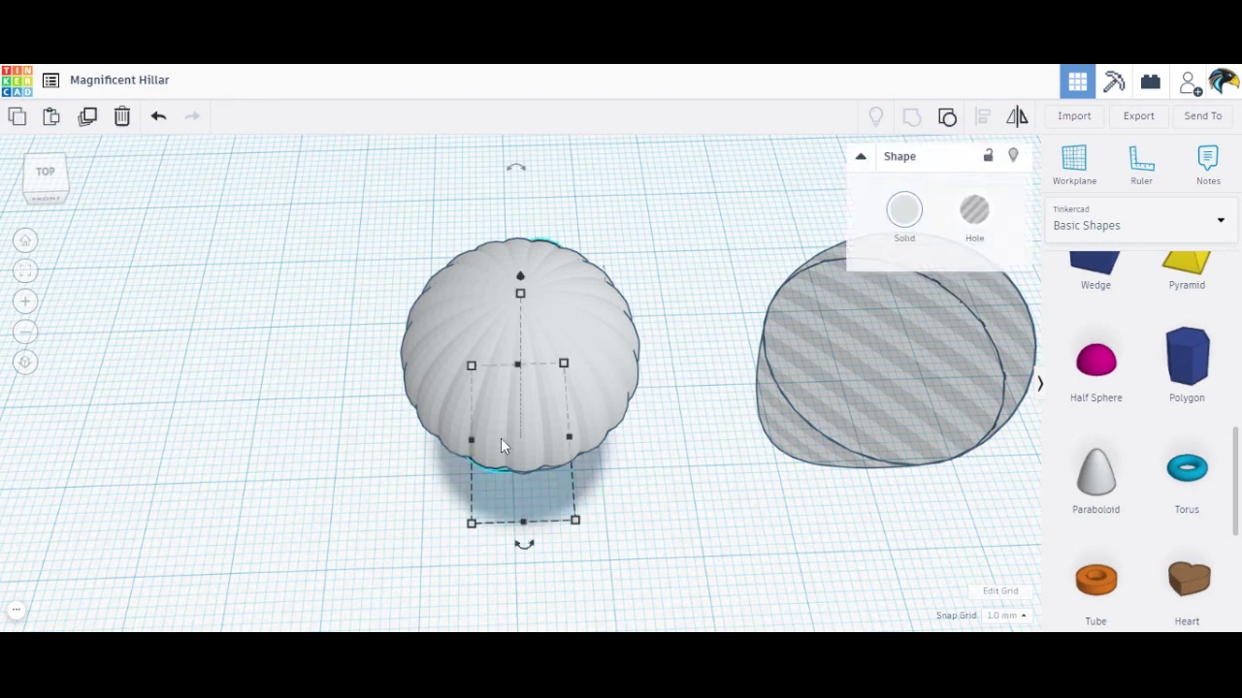
pyautogui.click(904, 212)
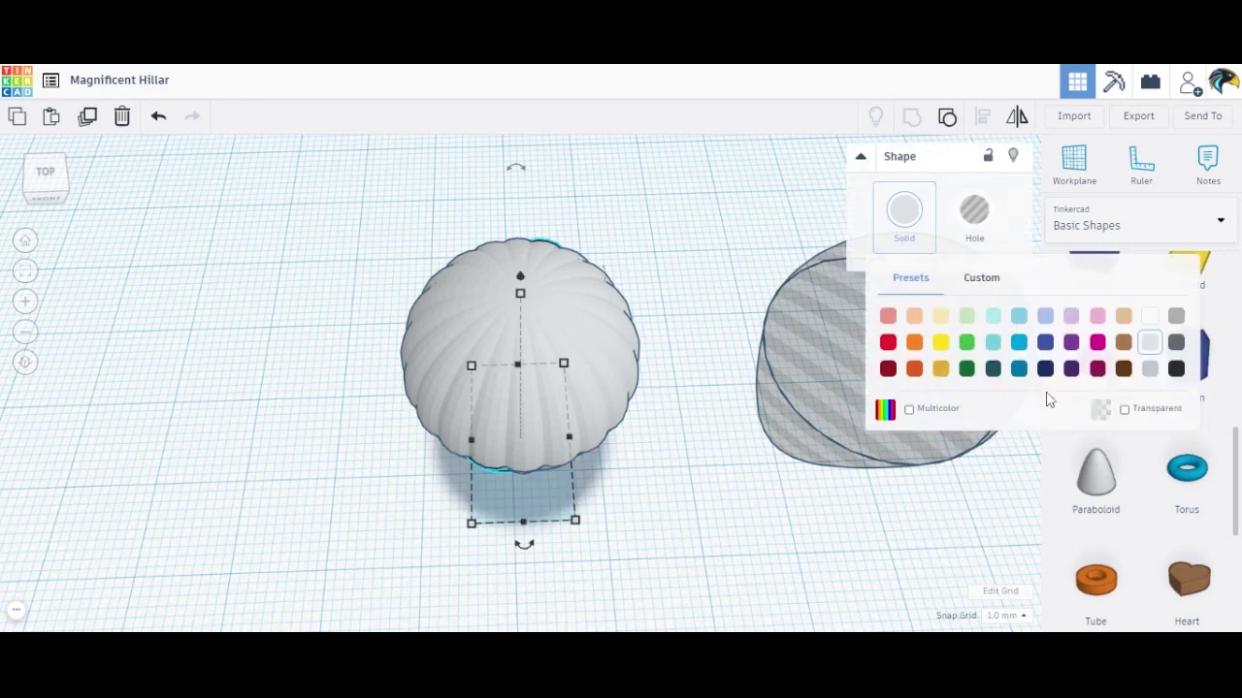
pyautogui.click(940, 341)
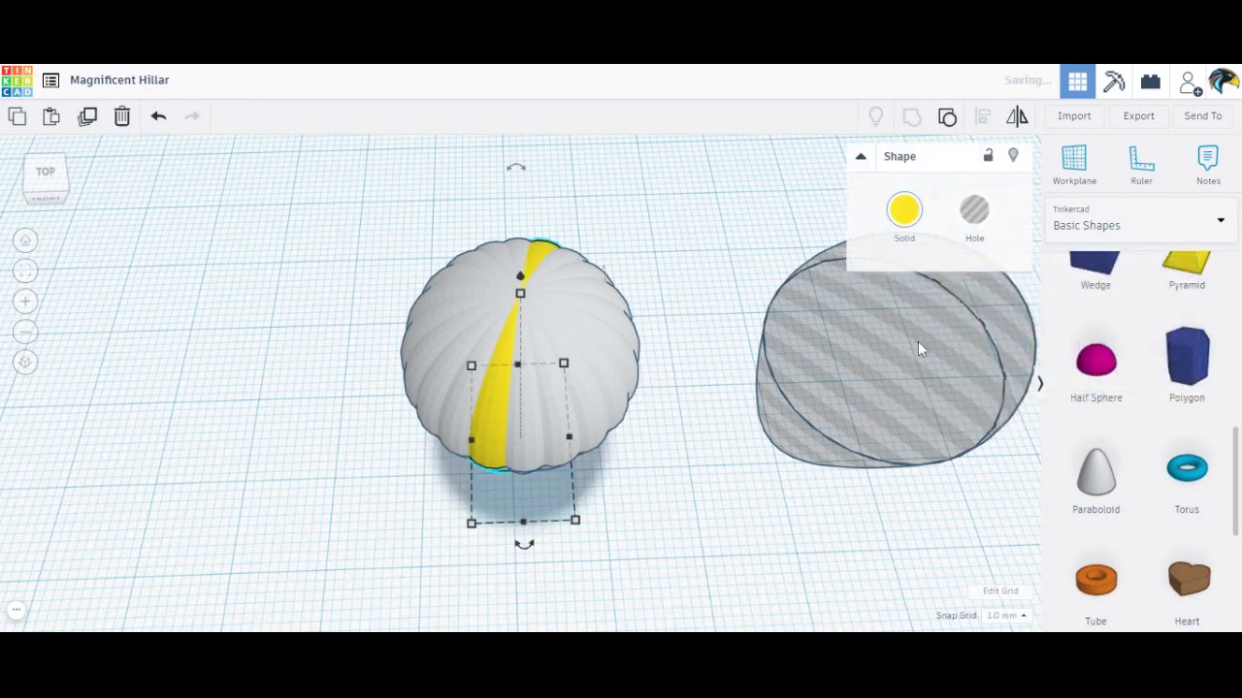
# Colour the two ribs following the yellow one green and light blue from the preset colours.
pyautogui.click(520, 458)
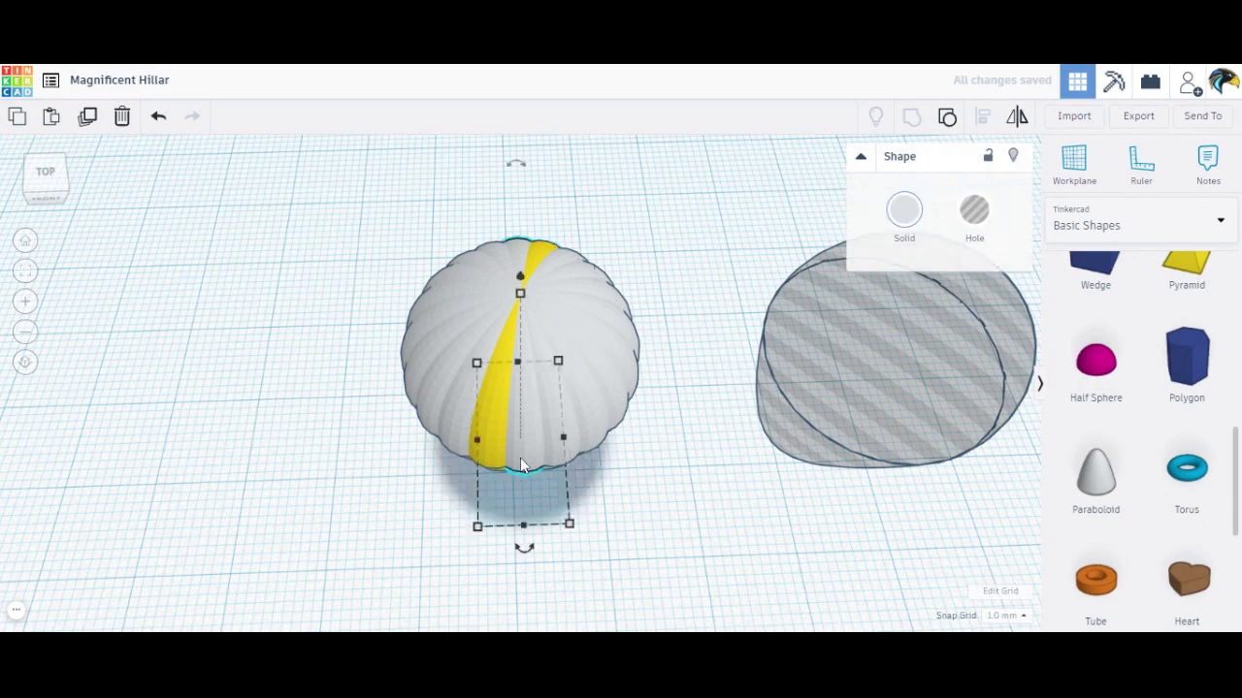
pyautogui.click(915, 214)
pyautogui.click(966, 342)
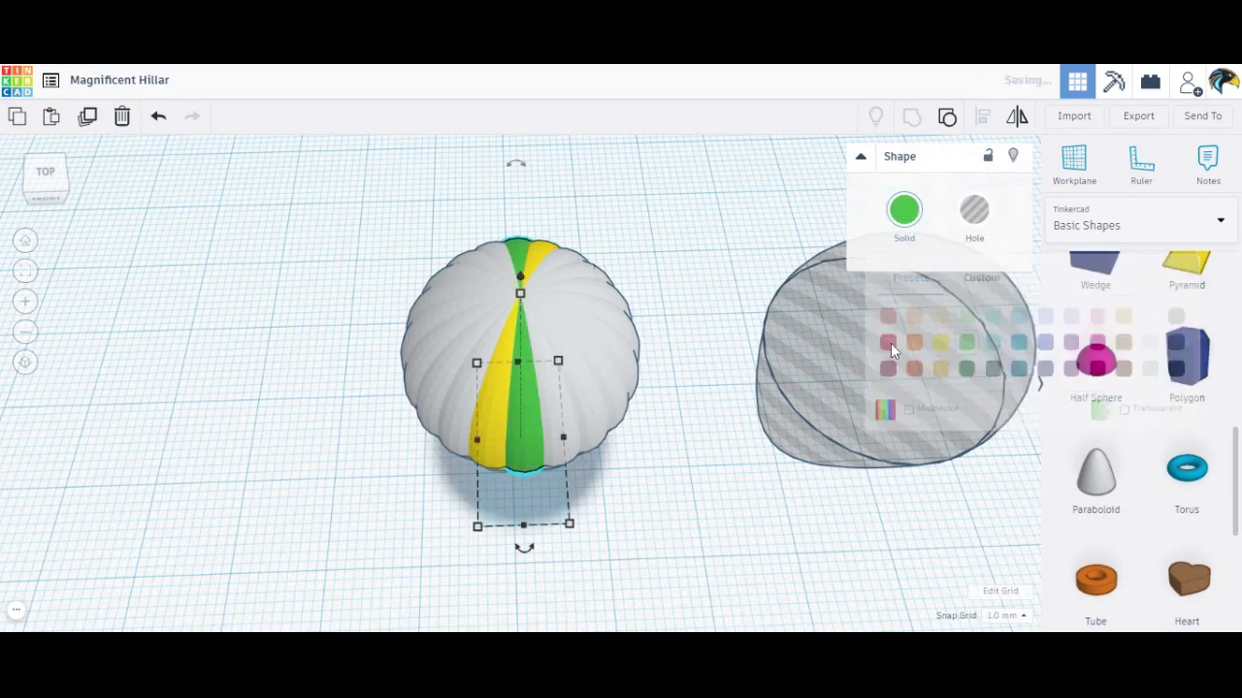
pyautogui.click(569, 451)
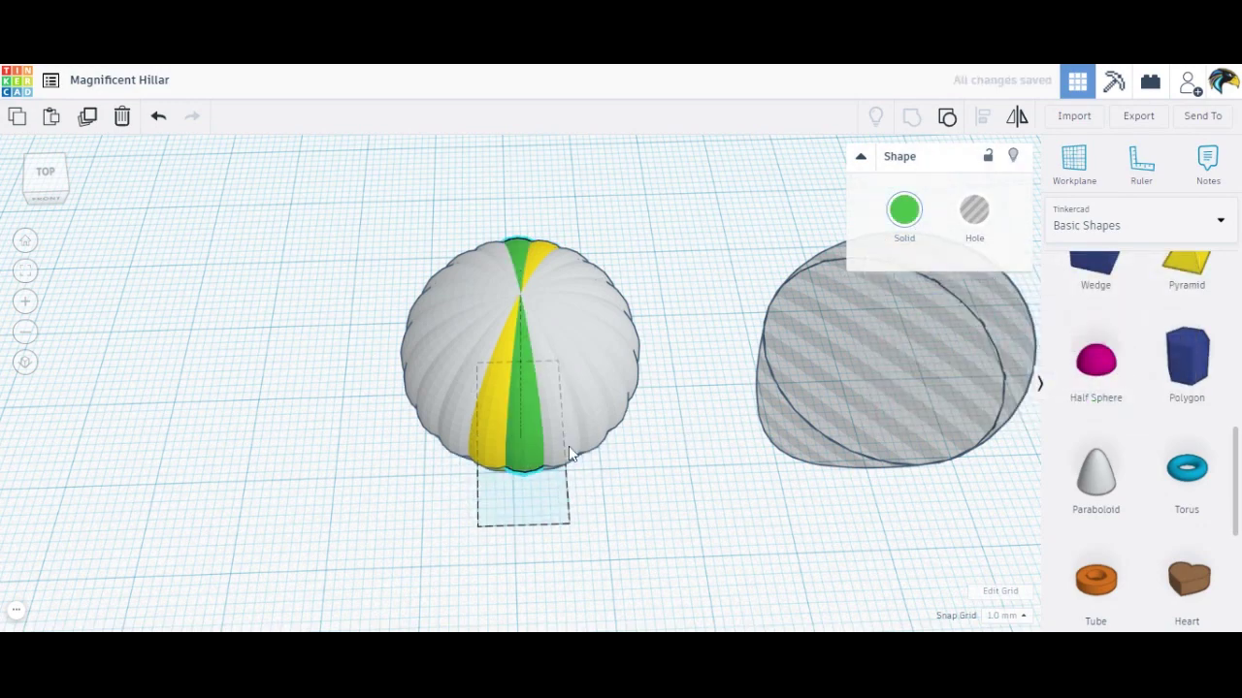
pyautogui.click(903, 219)
pyautogui.click(1018, 320)
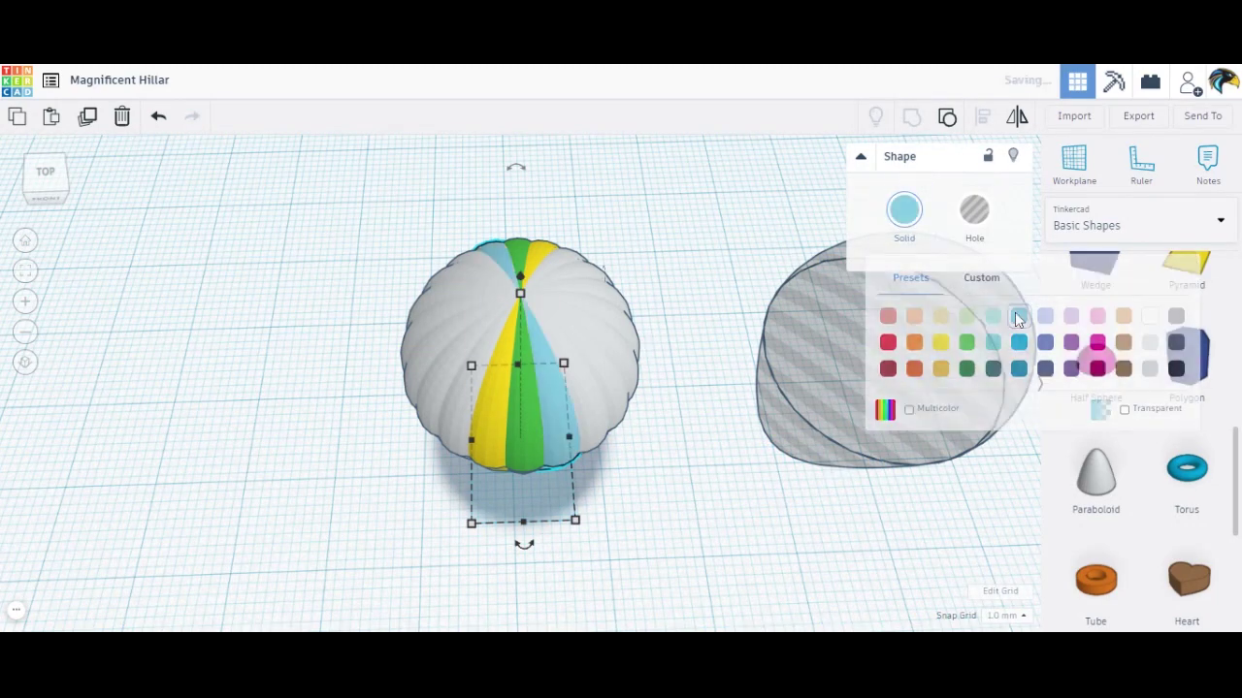
# Colour the rib beside the light blue one magenta and the following rib golden yellow.
pyautogui.click(597, 434)
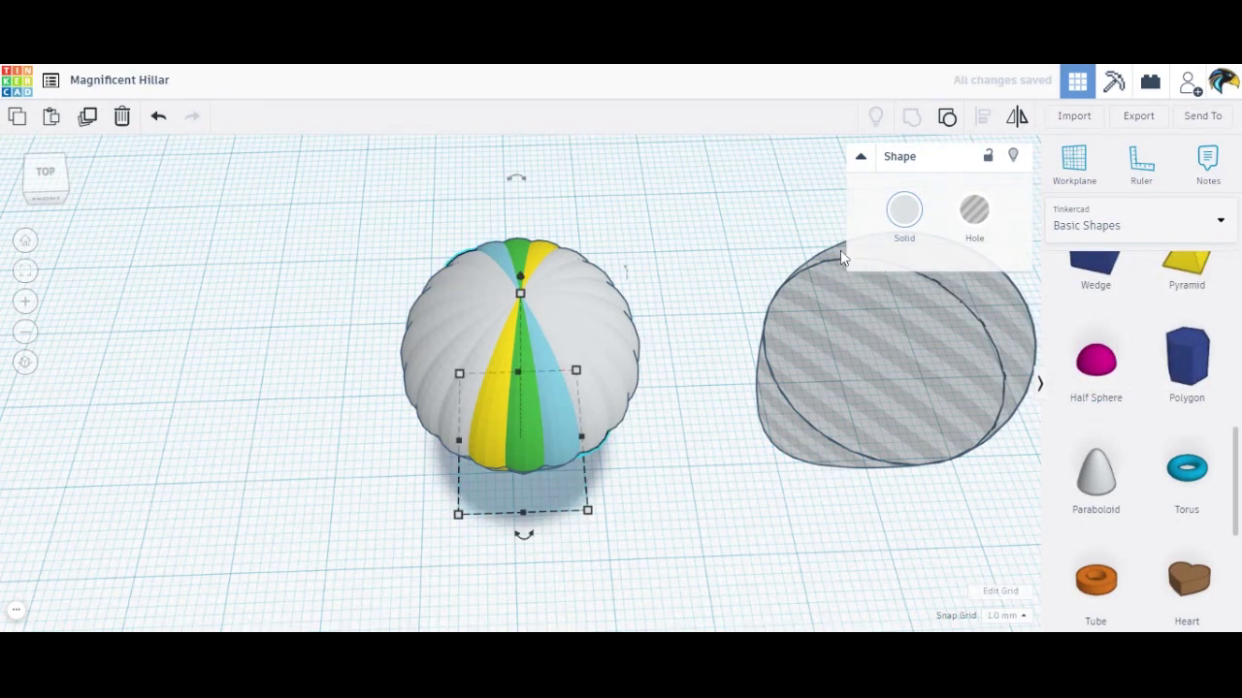
pyautogui.click(903, 213)
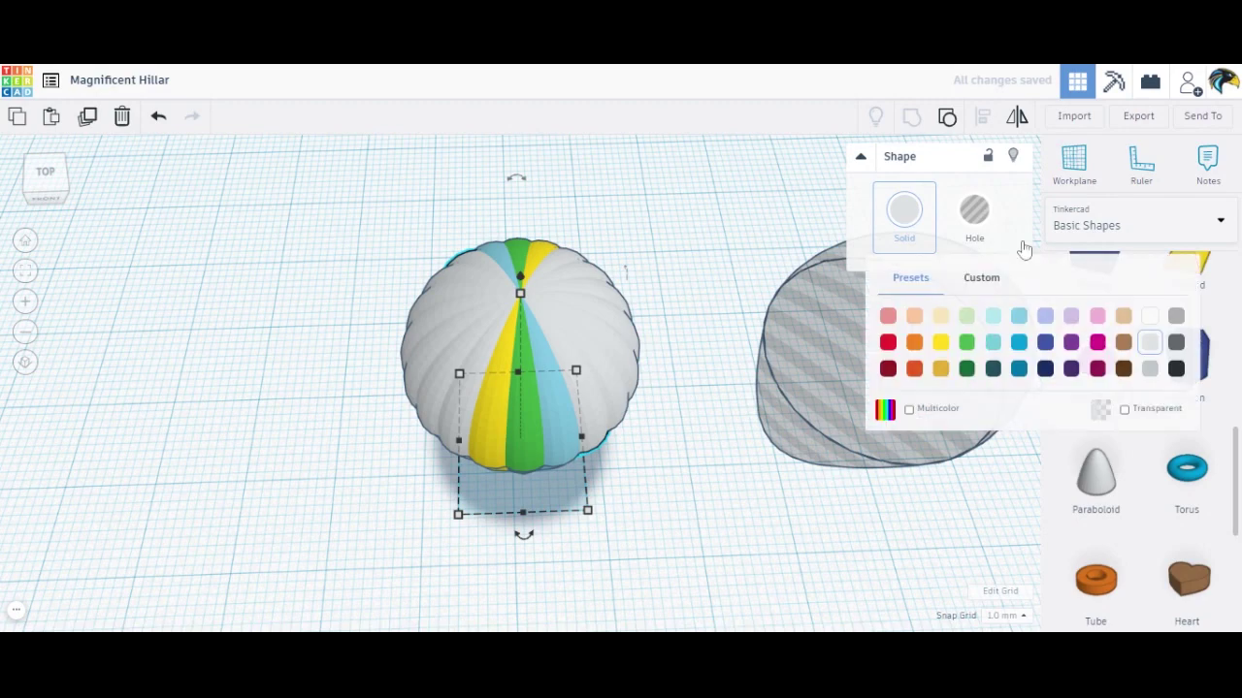
pyautogui.click(1097, 342)
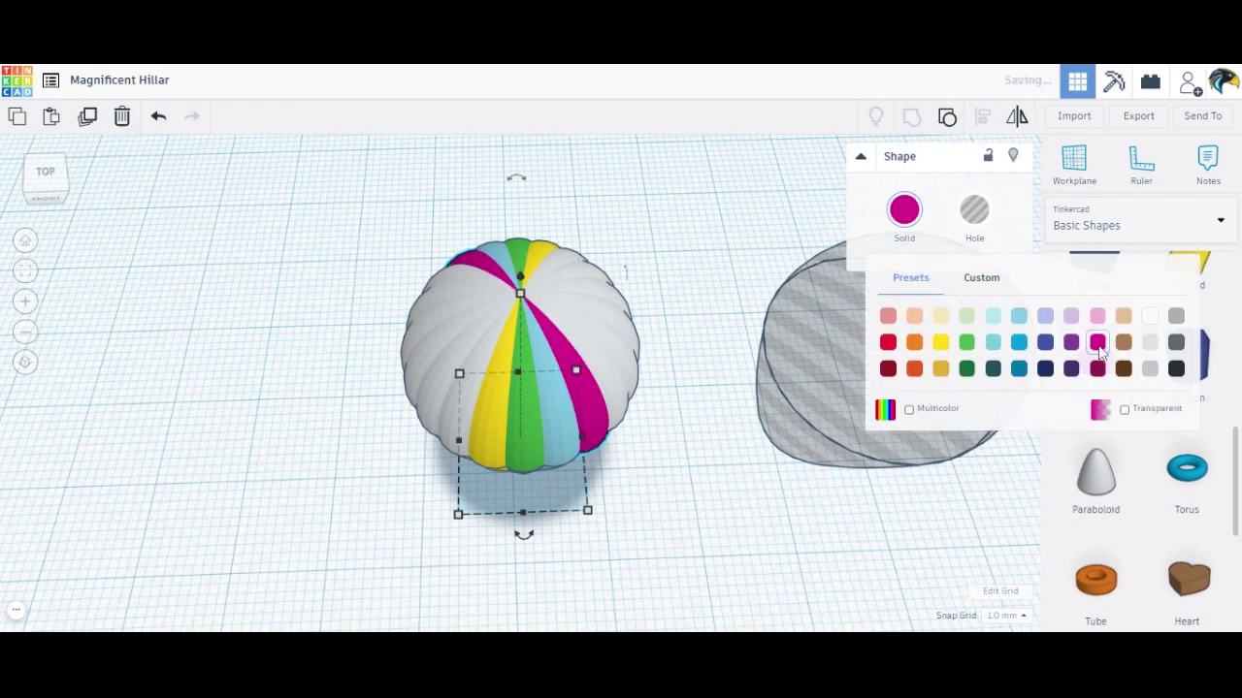
pyautogui.click(623, 393)
pyautogui.click(905, 215)
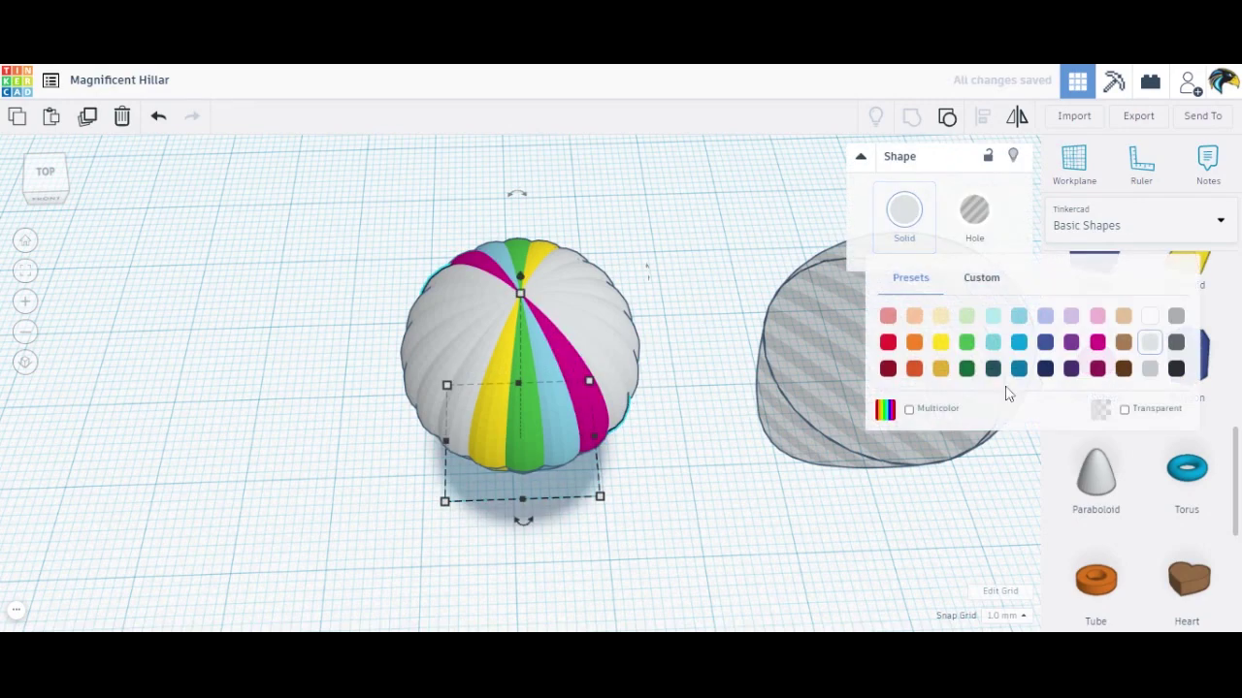
pyautogui.click(942, 371)
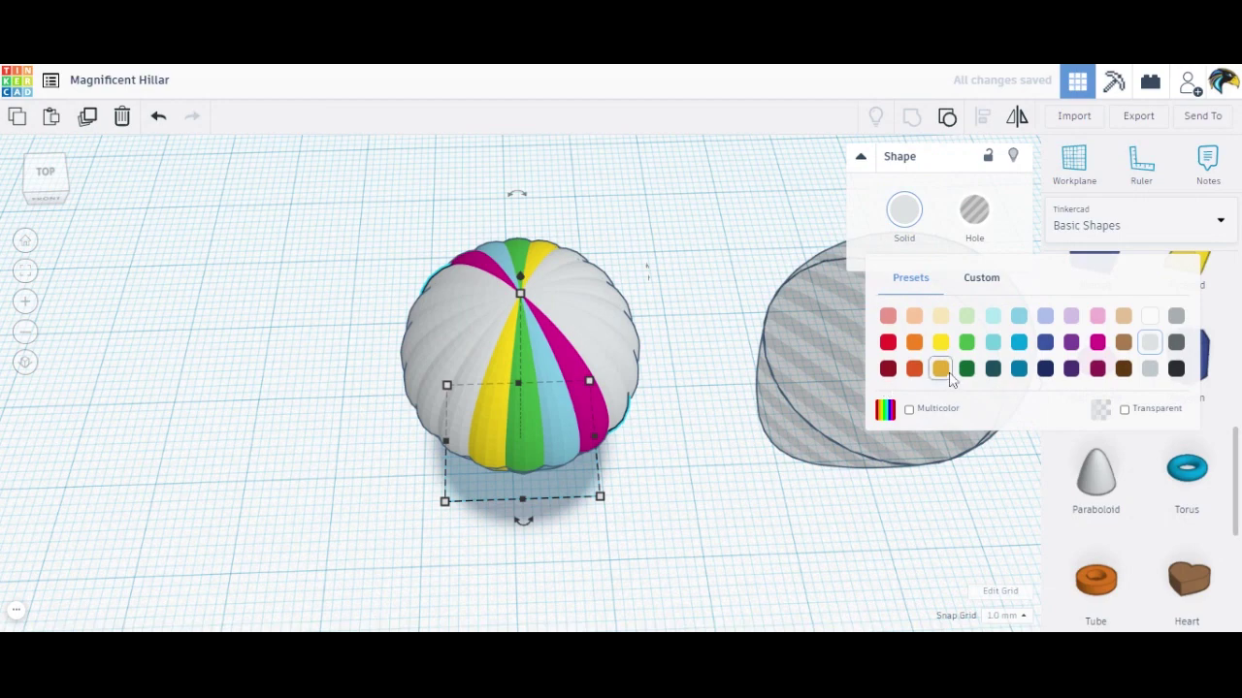
# Colour the rib beside the golden yellow one light purple and the following rib turquoise.
pyautogui.click(630, 386)
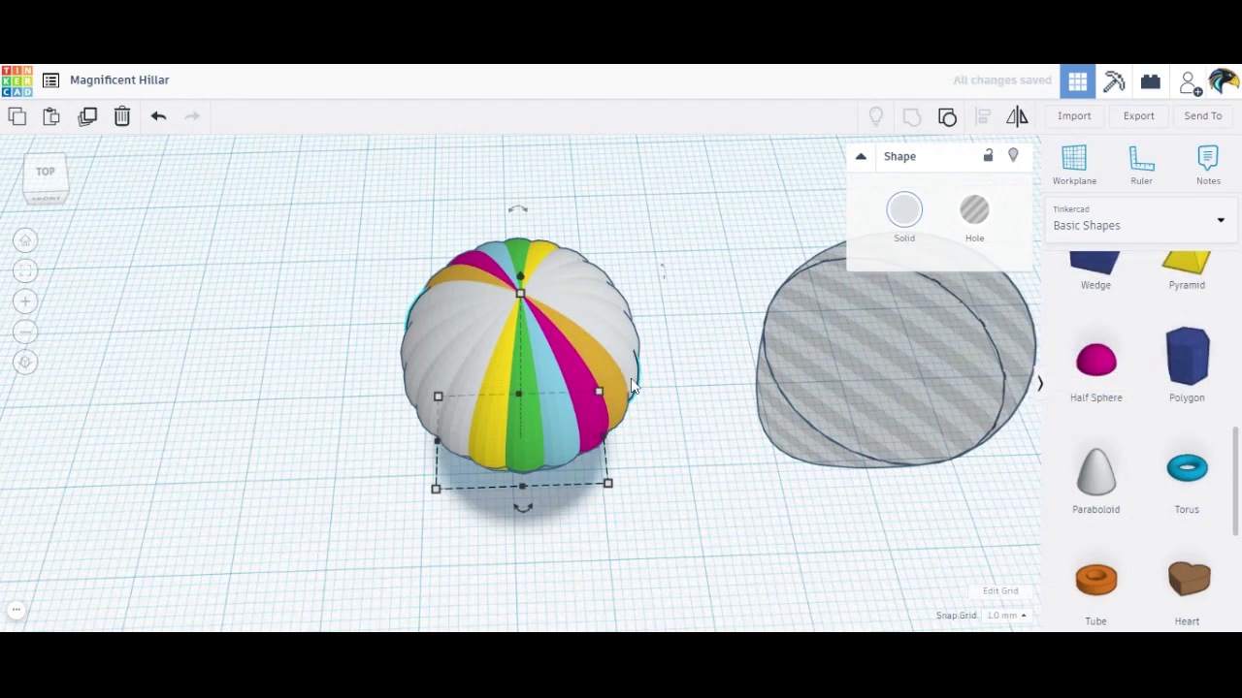
pyautogui.click(903, 229)
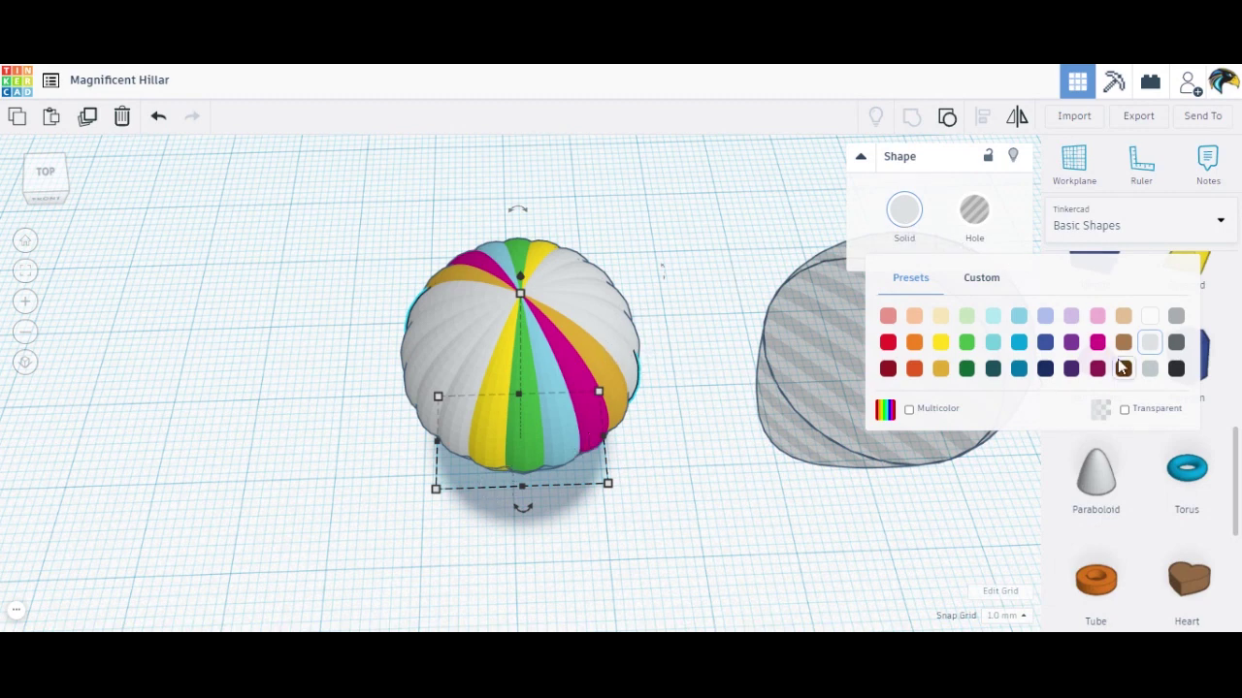
pyautogui.click(1071, 318)
pyautogui.click(904, 210)
pyautogui.click(996, 341)
# Colour the three remaining grey ribs cream, purple and turquoise, working around to the yellow rib.
pyautogui.click(905, 215)
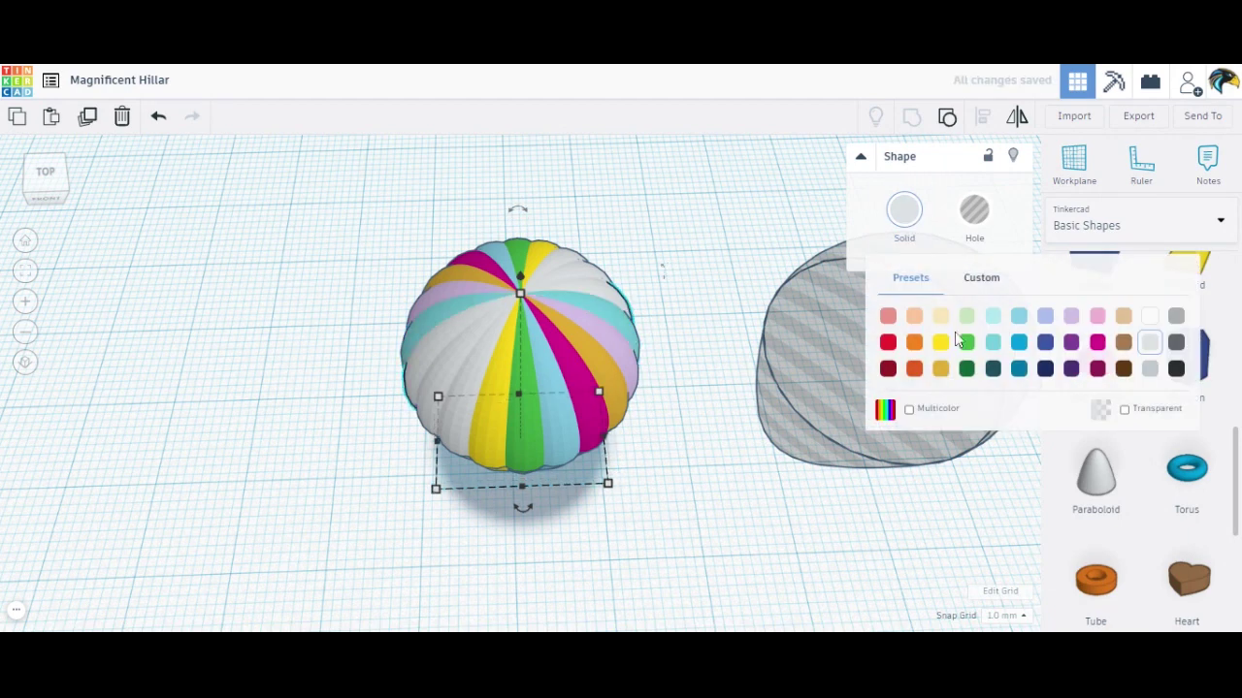
pyautogui.click(917, 316)
pyautogui.click(904, 209)
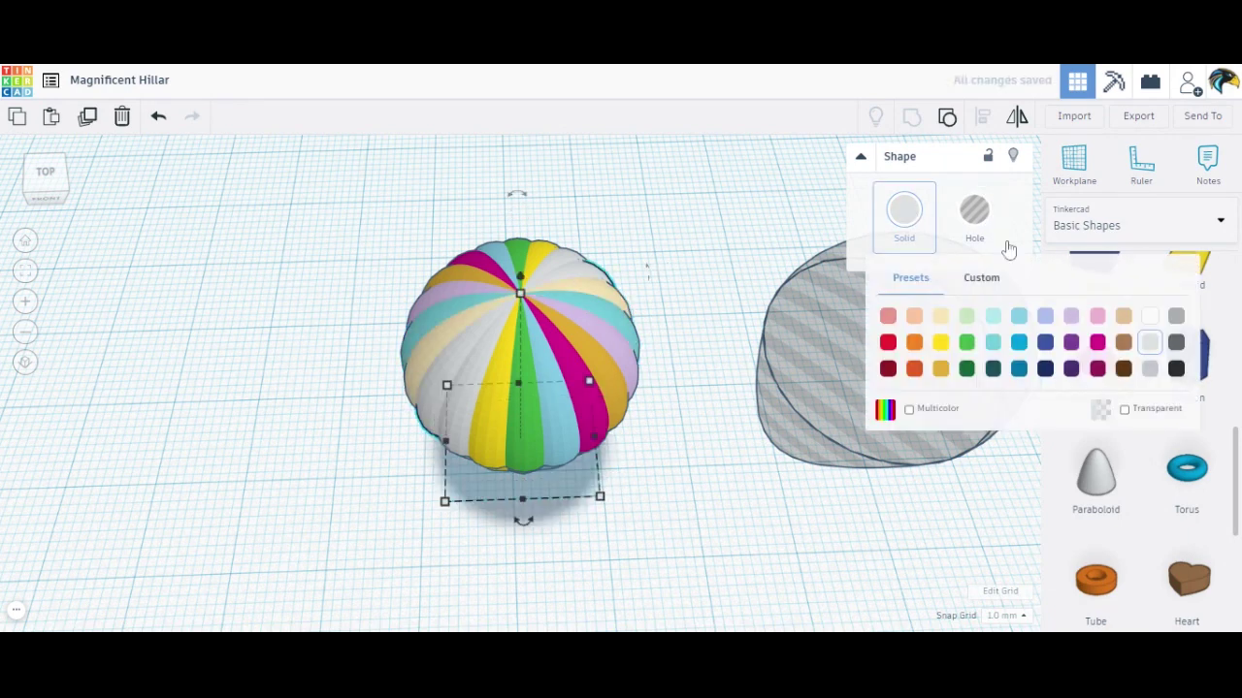
pyautogui.click(1071, 344)
pyautogui.click(904, 209)
pyautogui.click(996, 342)
# Group all ten coloured balloon shapes from the front view and set the group to Multicolor.
pyautogui.click(667, 532)
pyautogui.click(44, 197)
pyautogui.moveTo(359, 212); pyautogui.dragTo(678, 629)
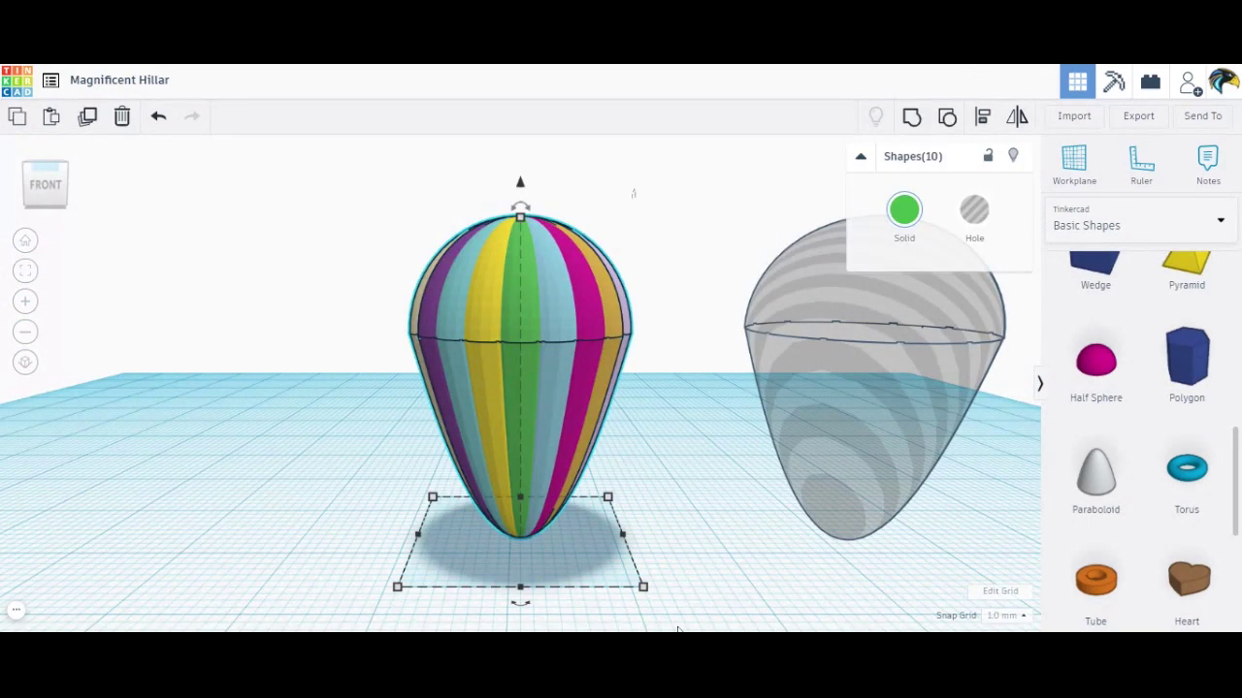
pyautogui.hotkey('ctrl', 'g')
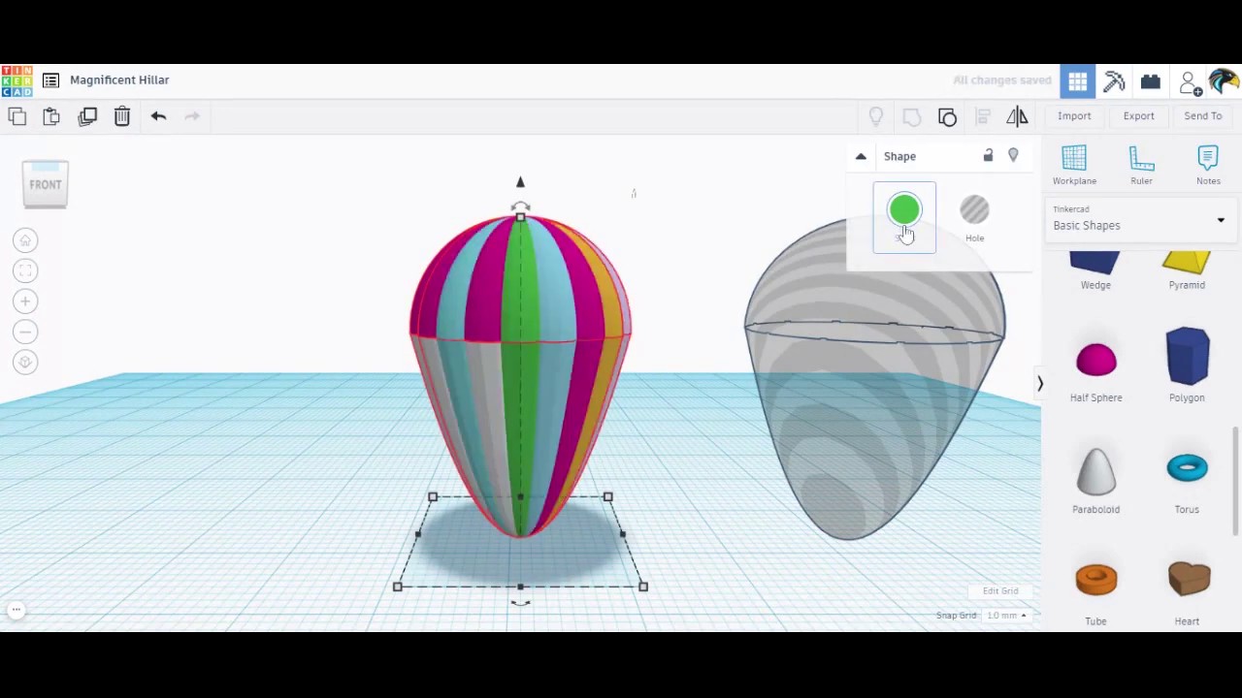
pyautogui.click(904, 233)
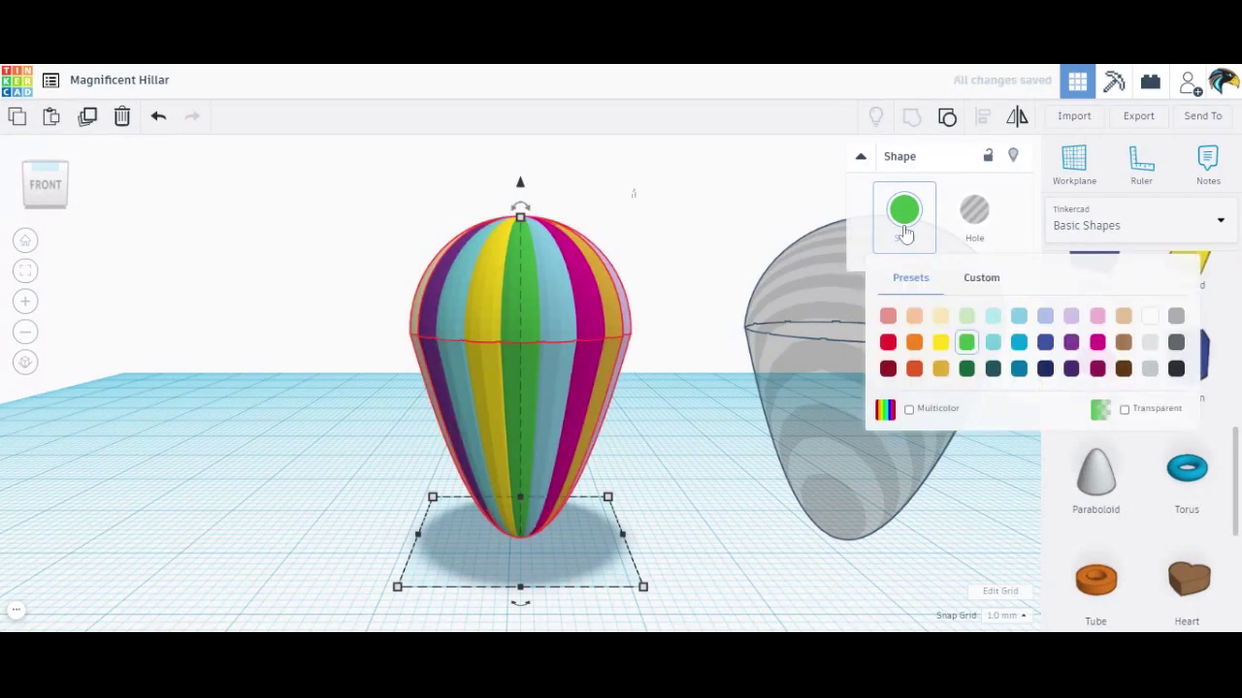
pyautogui.click(921, 409)
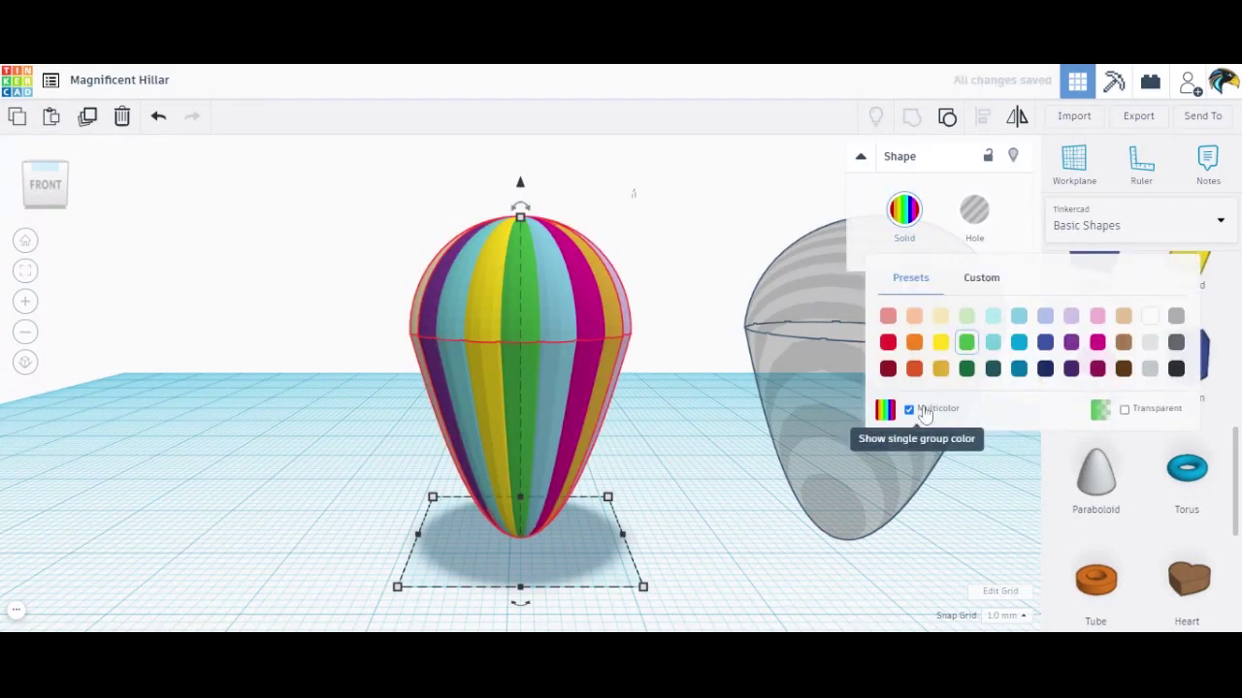
pyautogui.click(645, 480)
# Scale the multicoloured balloon uniformly to 25 mm in width and length.
pyautogui.click(484, 382)
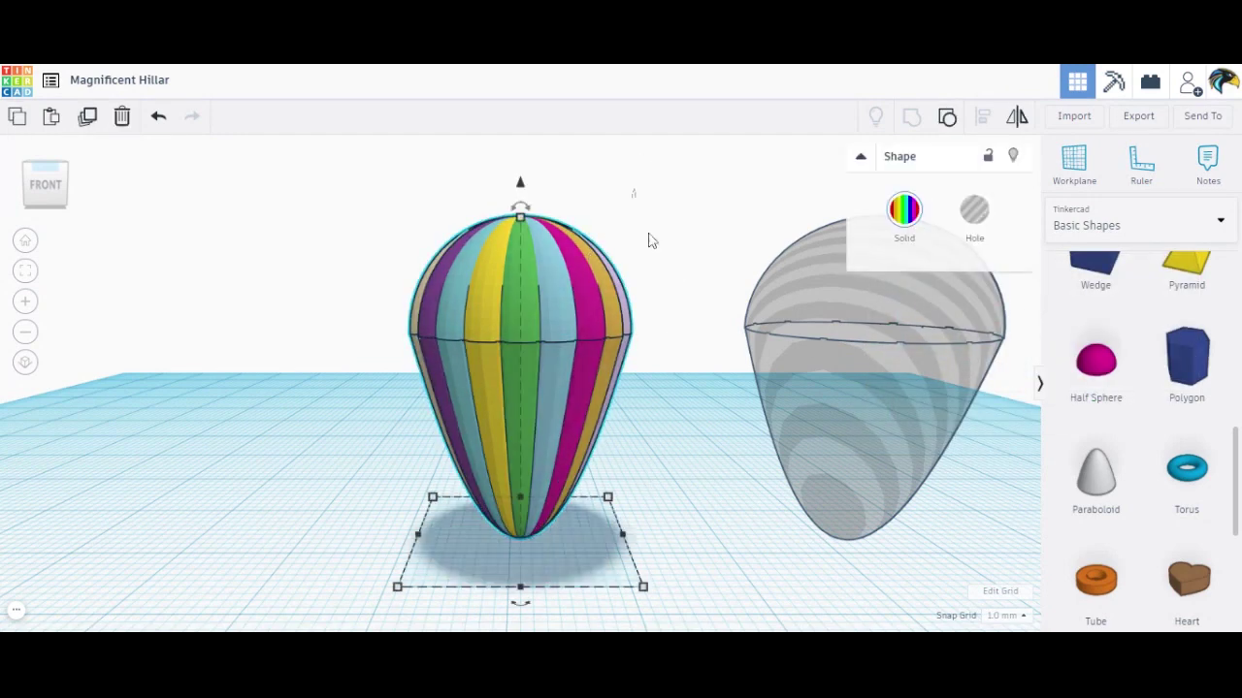
pyautogui.hotkey('ctrl', 'z')
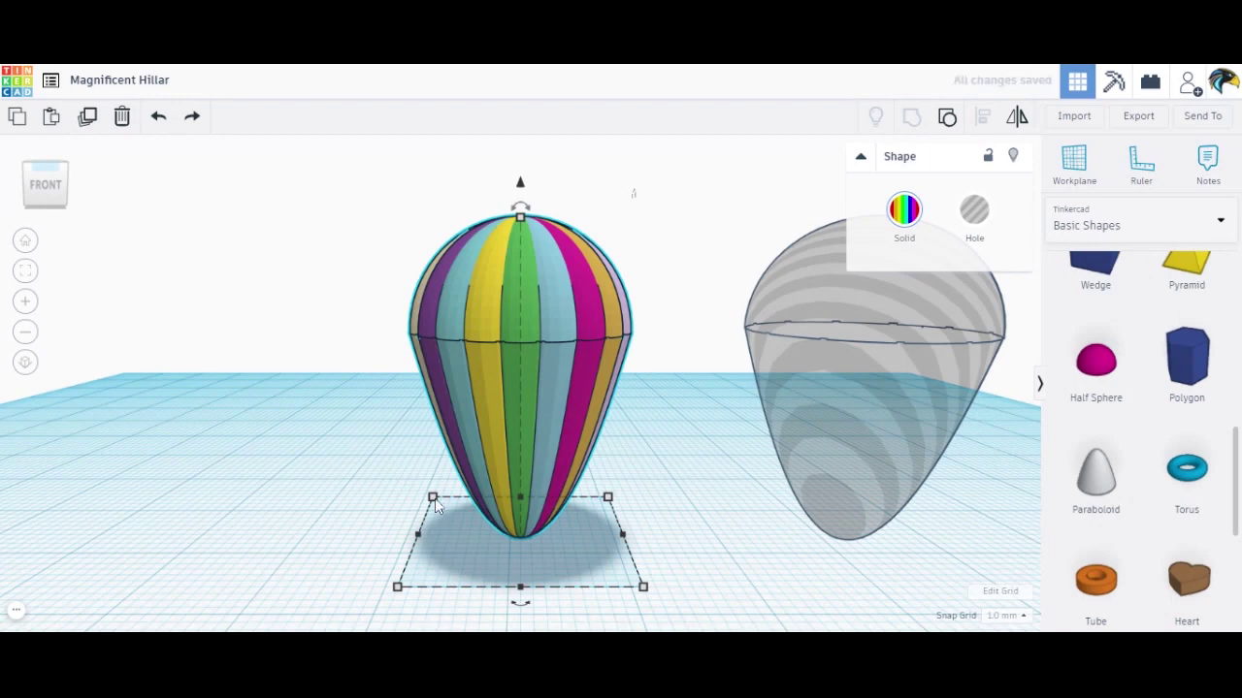
pyautogui.moveTo(433, 496)
pyautogui.mouseDown()
pyautogui.moveTo(417, 468)
pyautogui.moveTo(437, 484)
pyautogui.mouseUp()
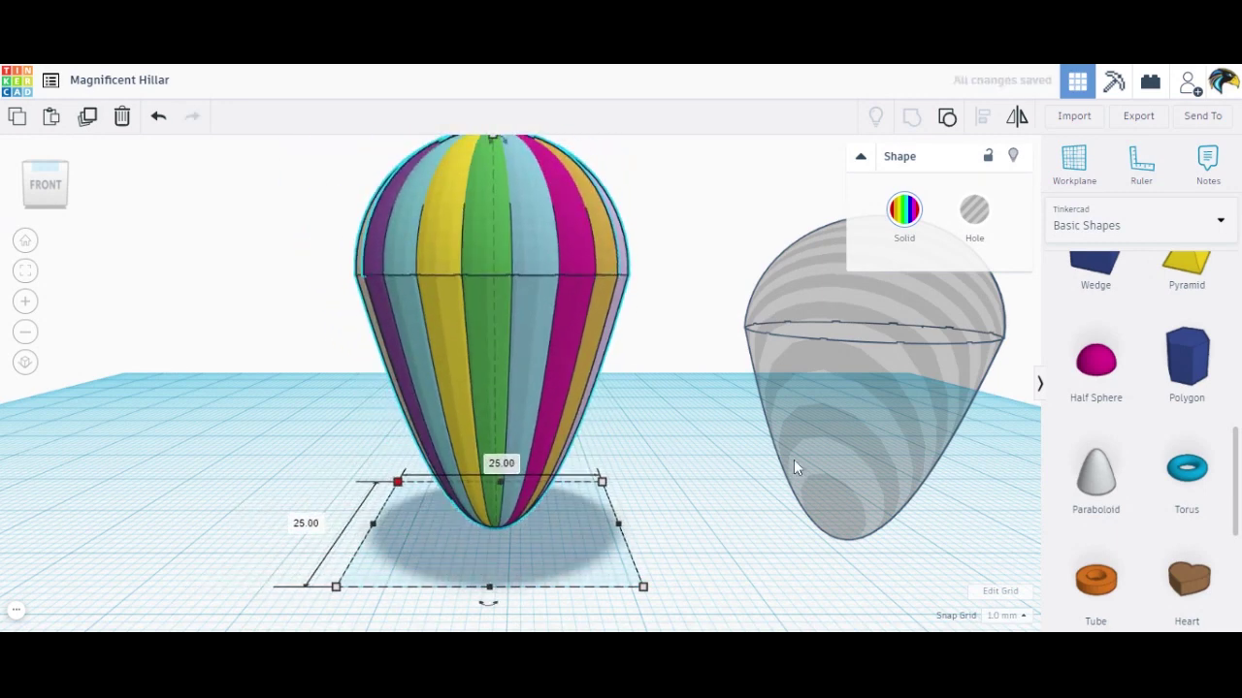
# Move the hole copy of the balloon shape inside the multicoloured balloon, nudging it sideways to roughly its middle.
pyautogui.click(898, 426)
pyautogui.moveTo(897, 427); pyautogui.dragTo(521, 417)
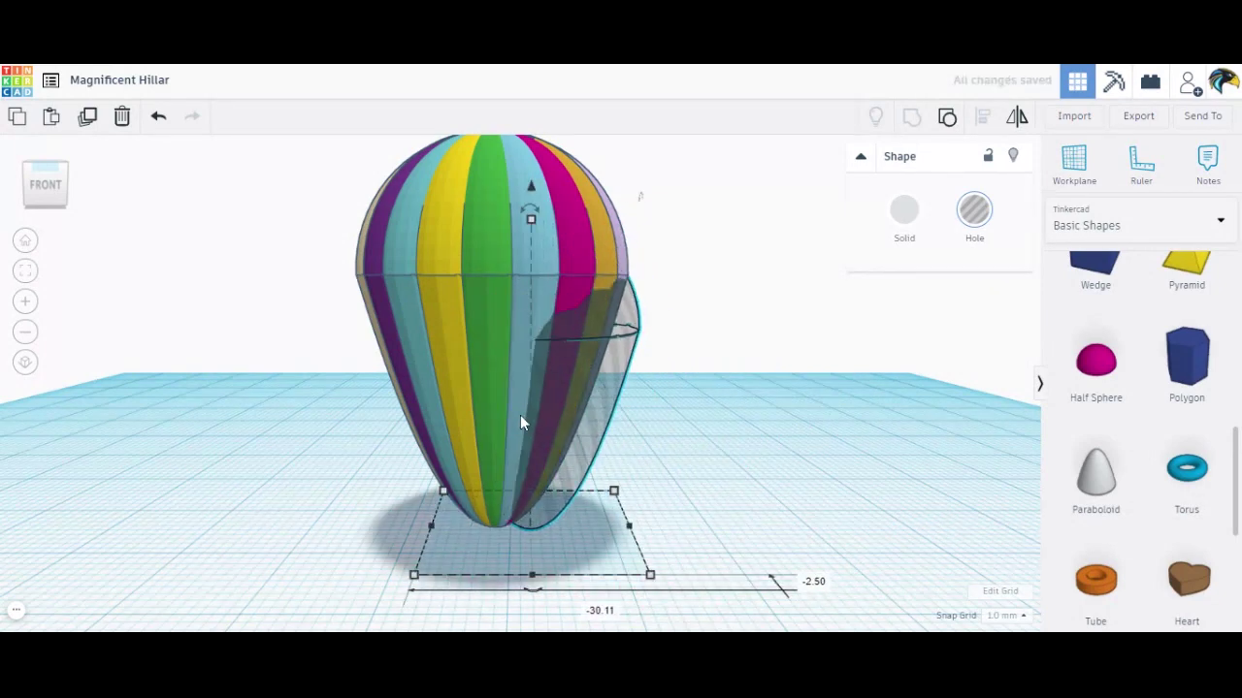
pyautogui.press('Left')
pyautogui.press('Left')
pyautogui.press('Left')
pyautogui.press('Left')
pyautogui.press('Right')
pyautogui.press('Left')
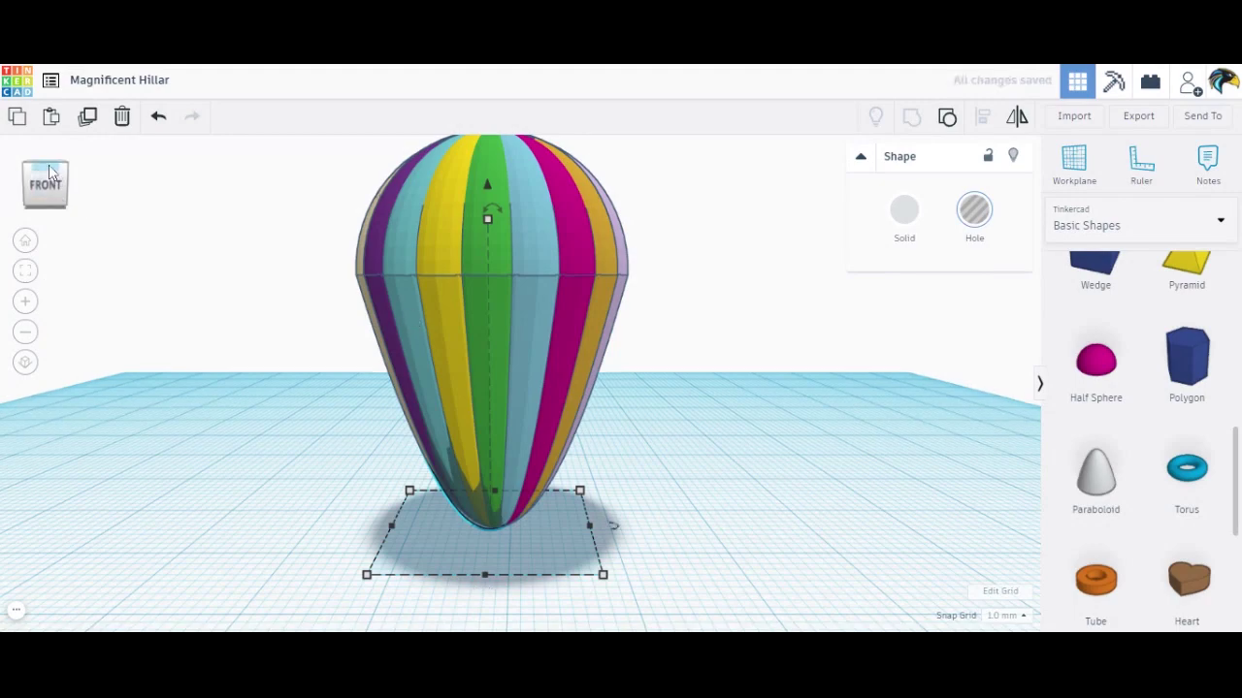
# Align the hole shape and the multicoloured balloon to each other's centre along both horizontal axes.
pyautogui.moveTo(58, 199); pyautogui.dragTo(50, 171)
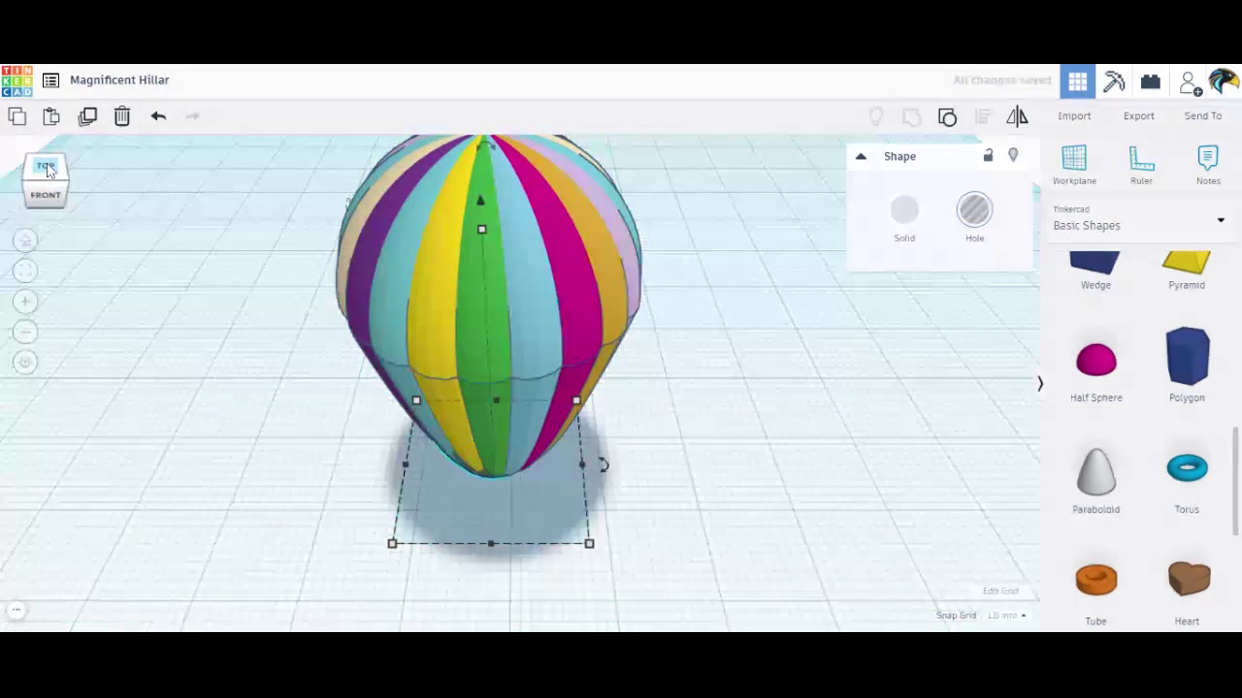
pyautogui.click(47, 169)
pyautogui.moveTo(285, 224); pyautogui.dragTo(626, 590)
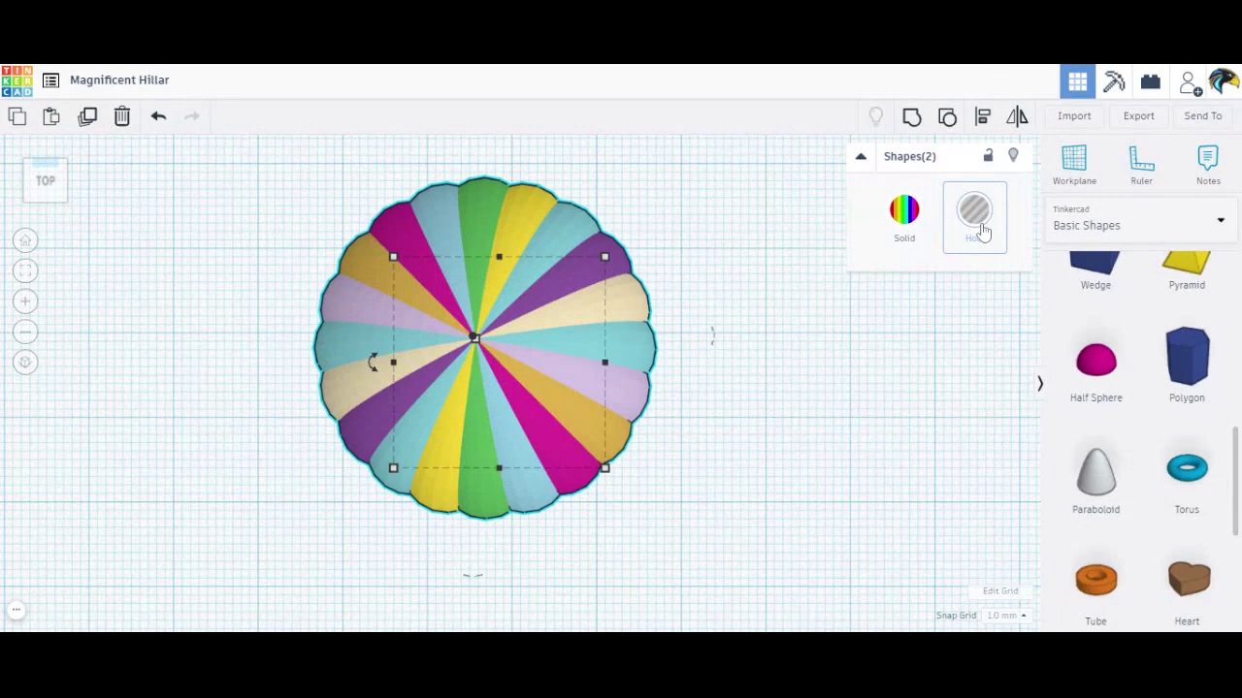
pyautogui.click(983, 117)
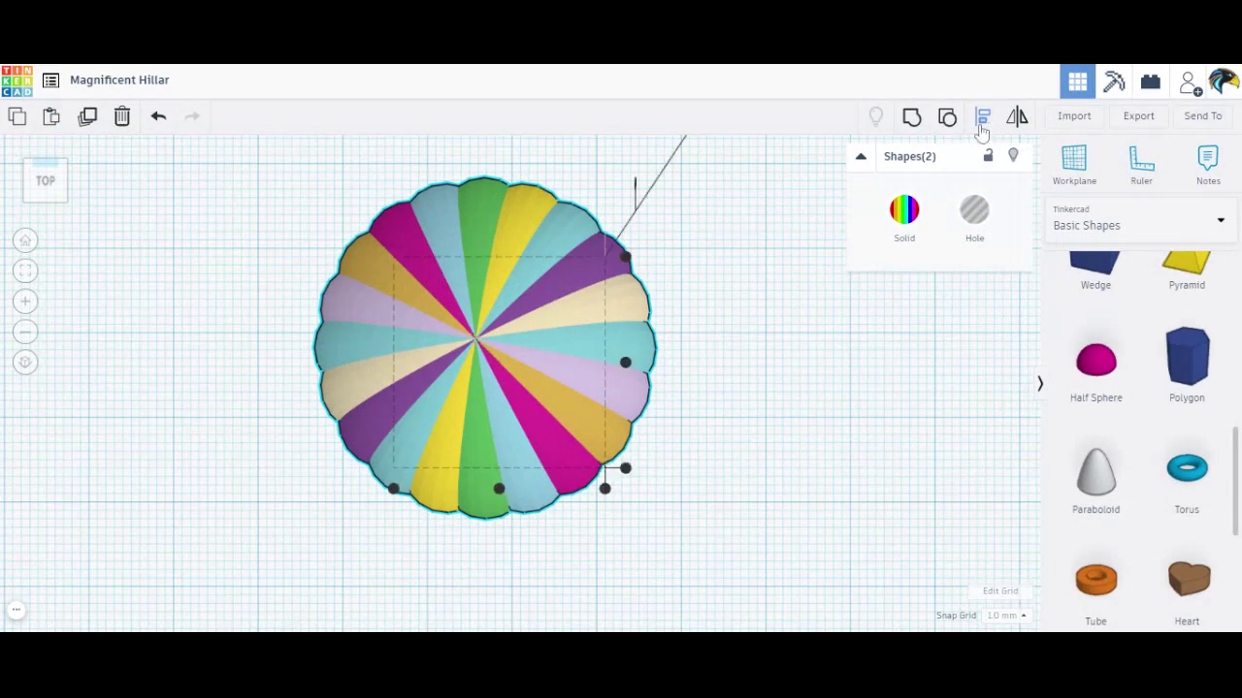
pyautogui.click(498, 488)
pyautogui.click(626, 361)
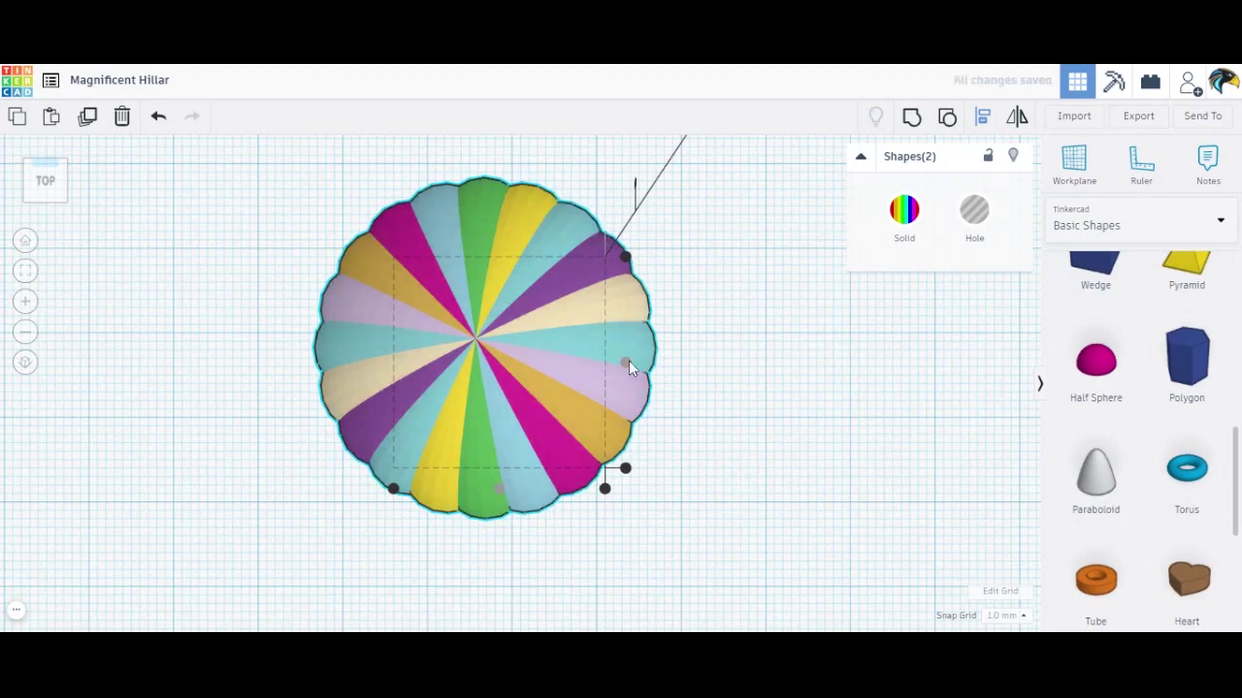
pyautogui.click(64, 184)
pyautogui.click(726, 376)
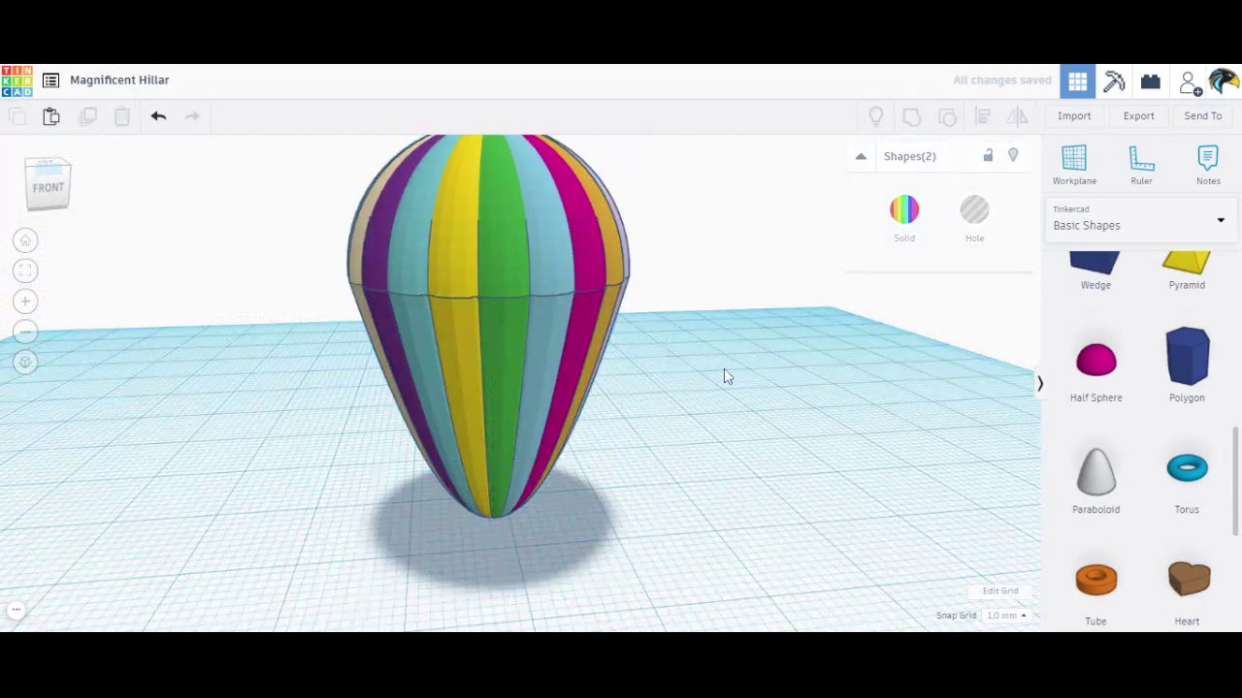
# Raise the multicoloured balloon slightly and scale the hole shape uniformly to 21.5 mm in width and length.
pyautogui.click(518, 379)
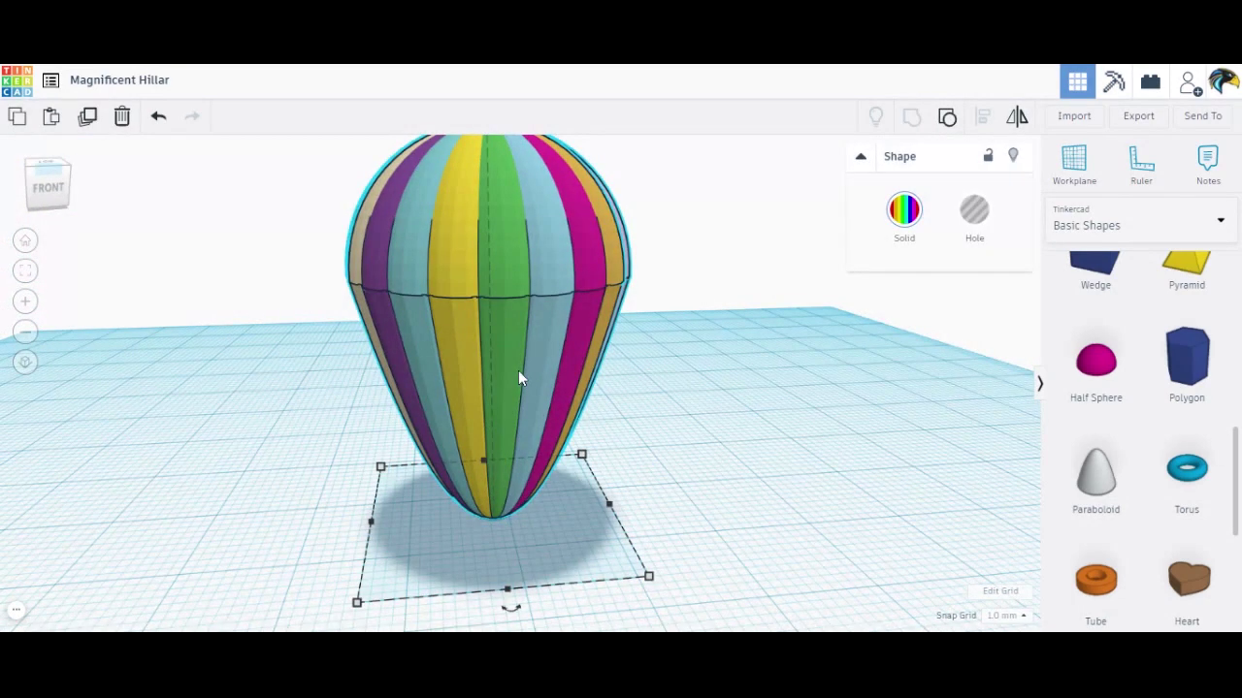
pyautogui.press('Up')
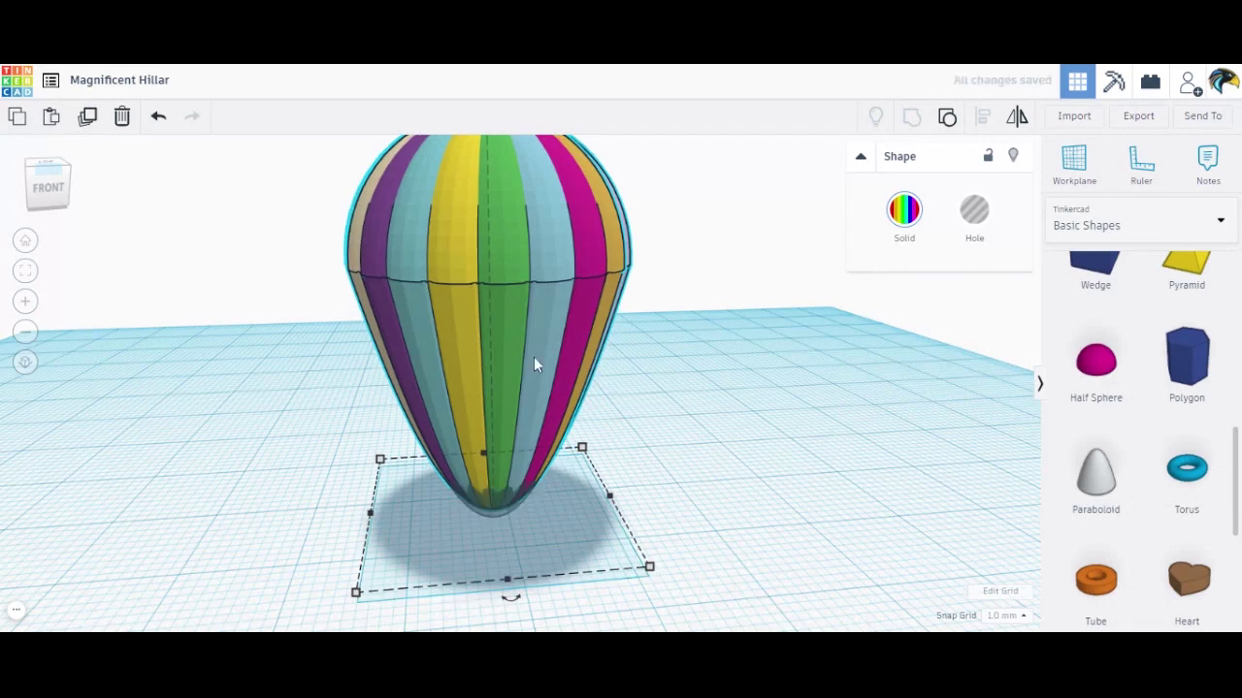
pyautogui.click(496, 512)
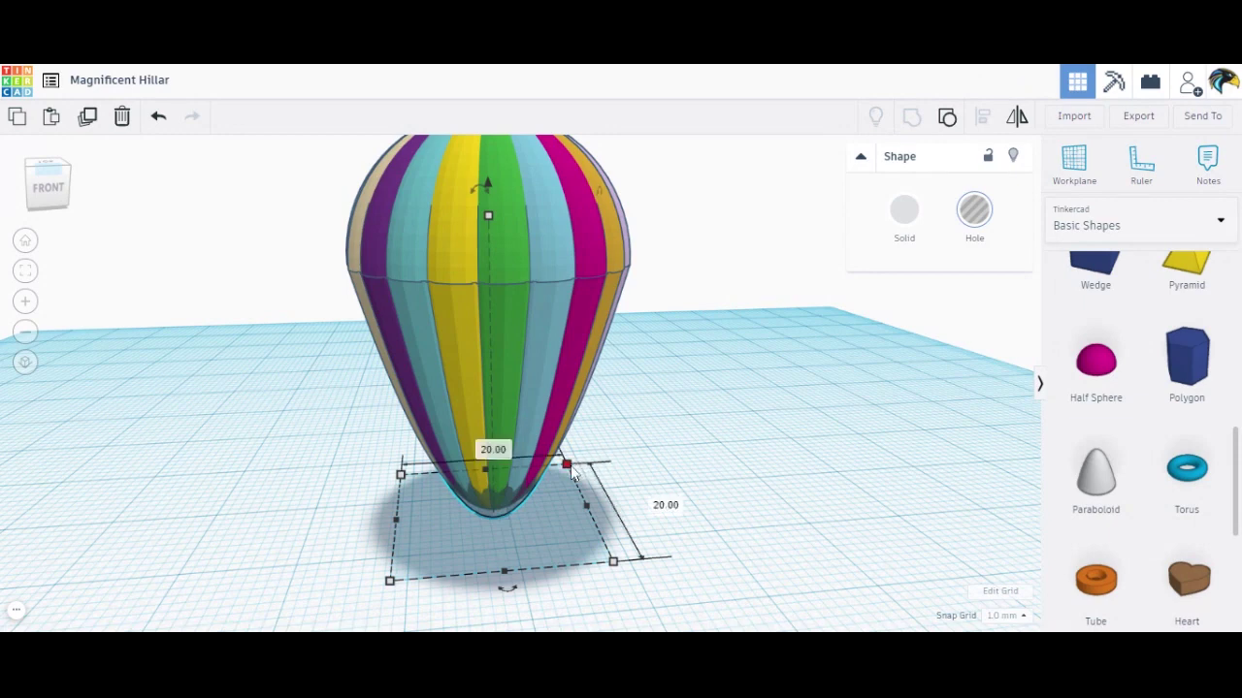
pyautogui.moveTo(571, 467); pyautogui.dragTo(574, 464)
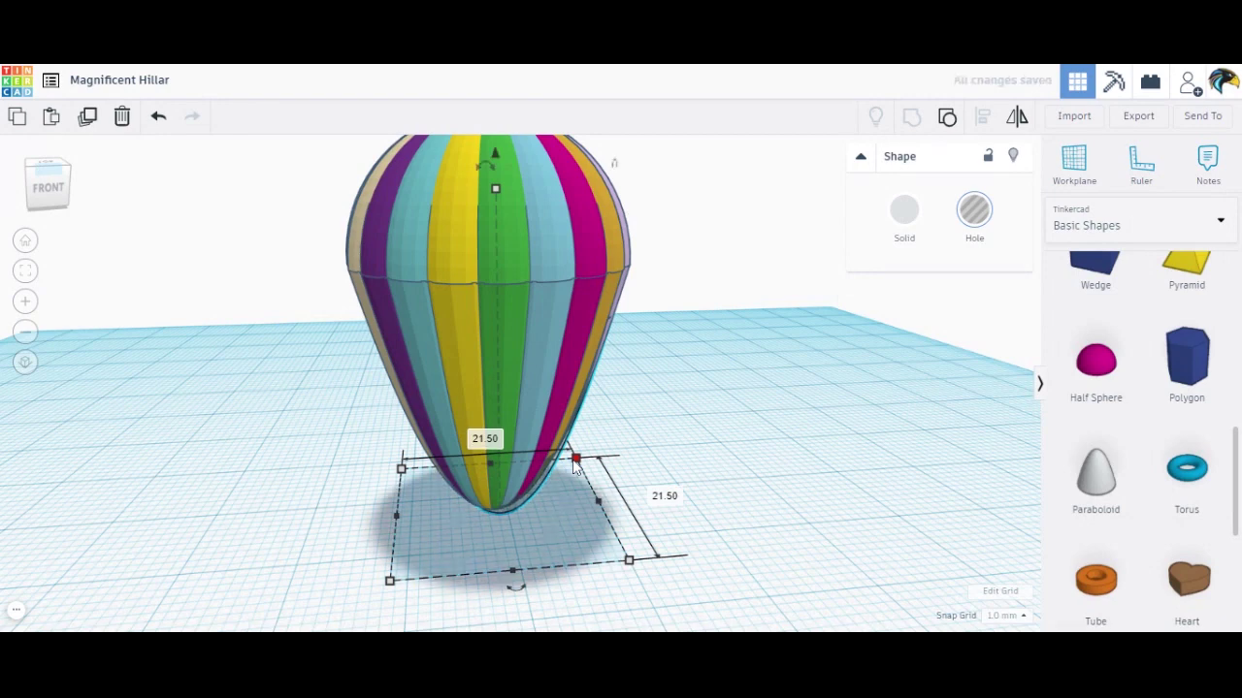
# Realign the resized hole shape and the multicoloured balloon on their common centre along both horizontal axes.
pyautogui.click(330, 468)
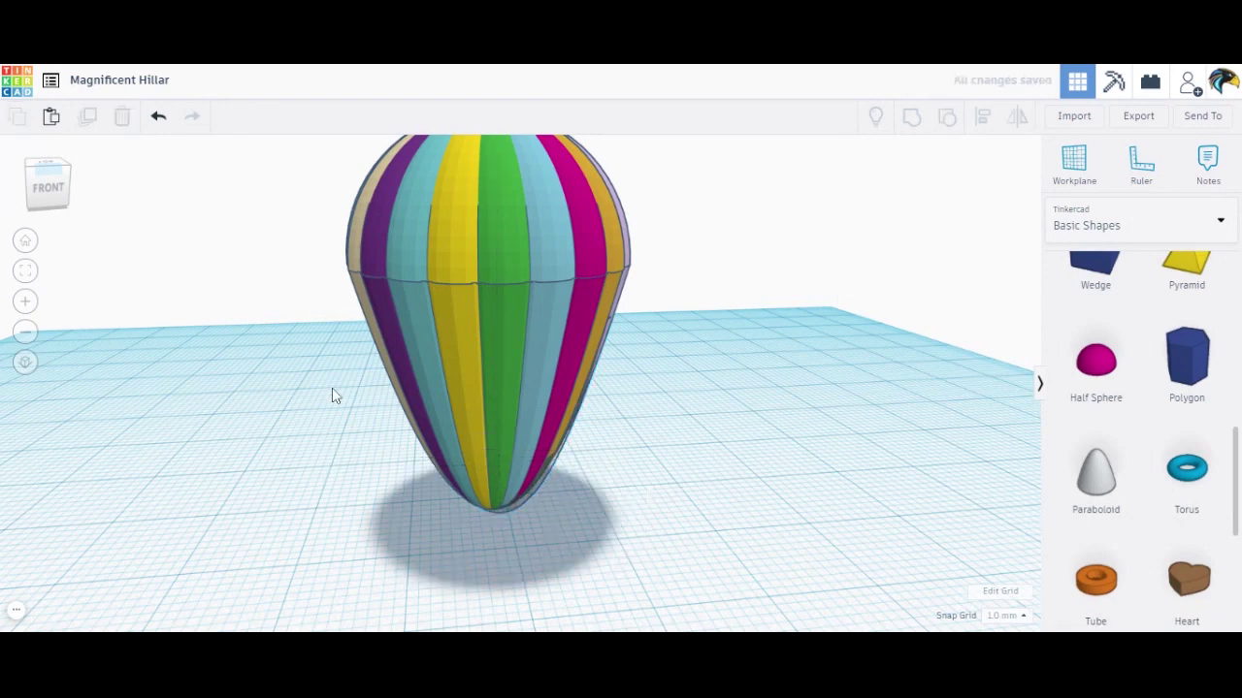
pyautogui.moveTo(332, 394); pyautogui.dragTo(717, 567)
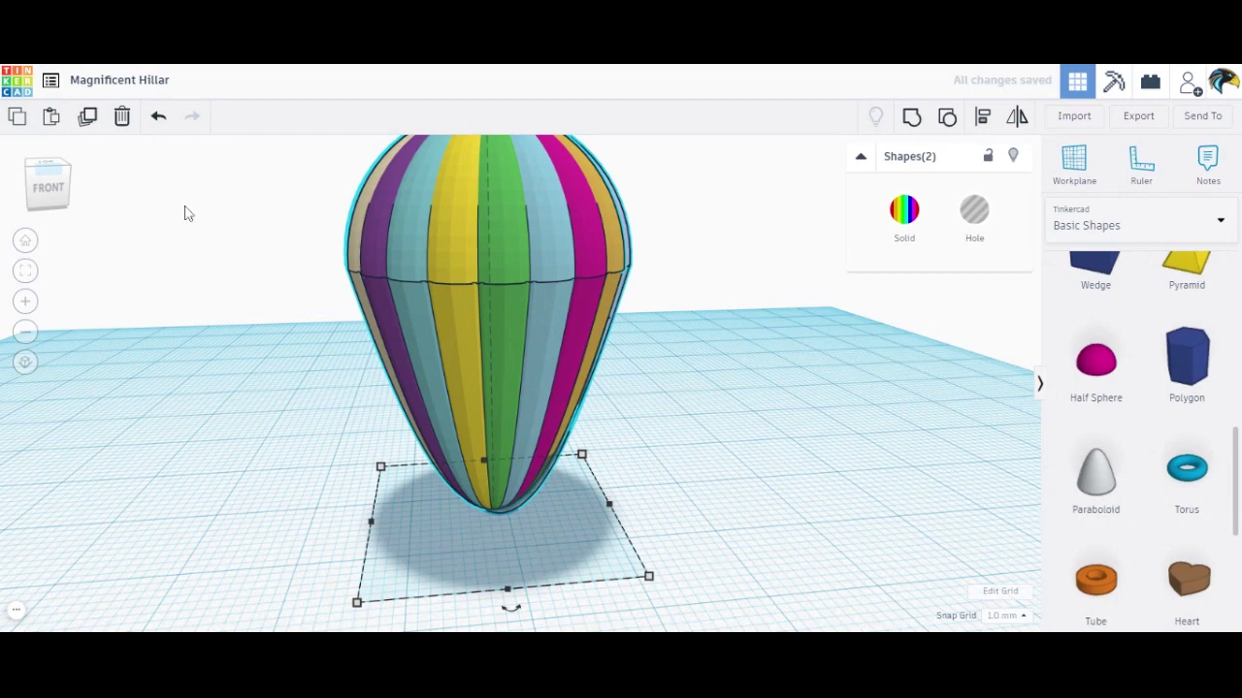
pyautogui.click(47, 171)
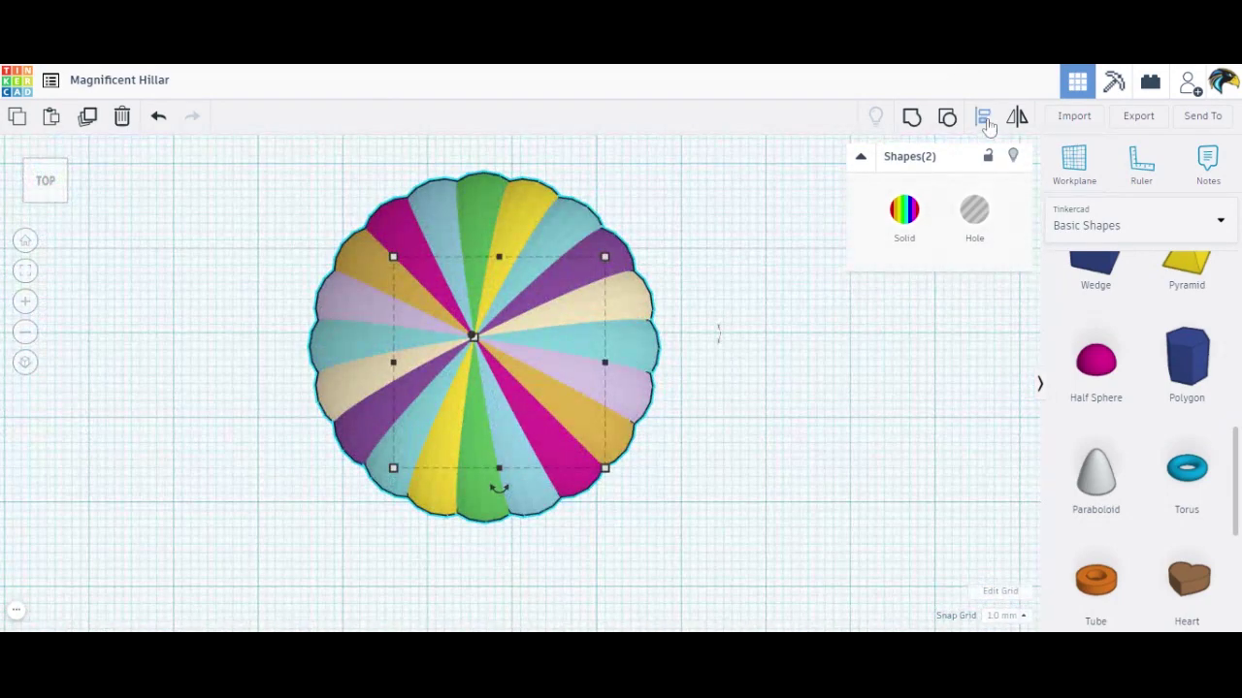
pyautogui.click(981, 116)
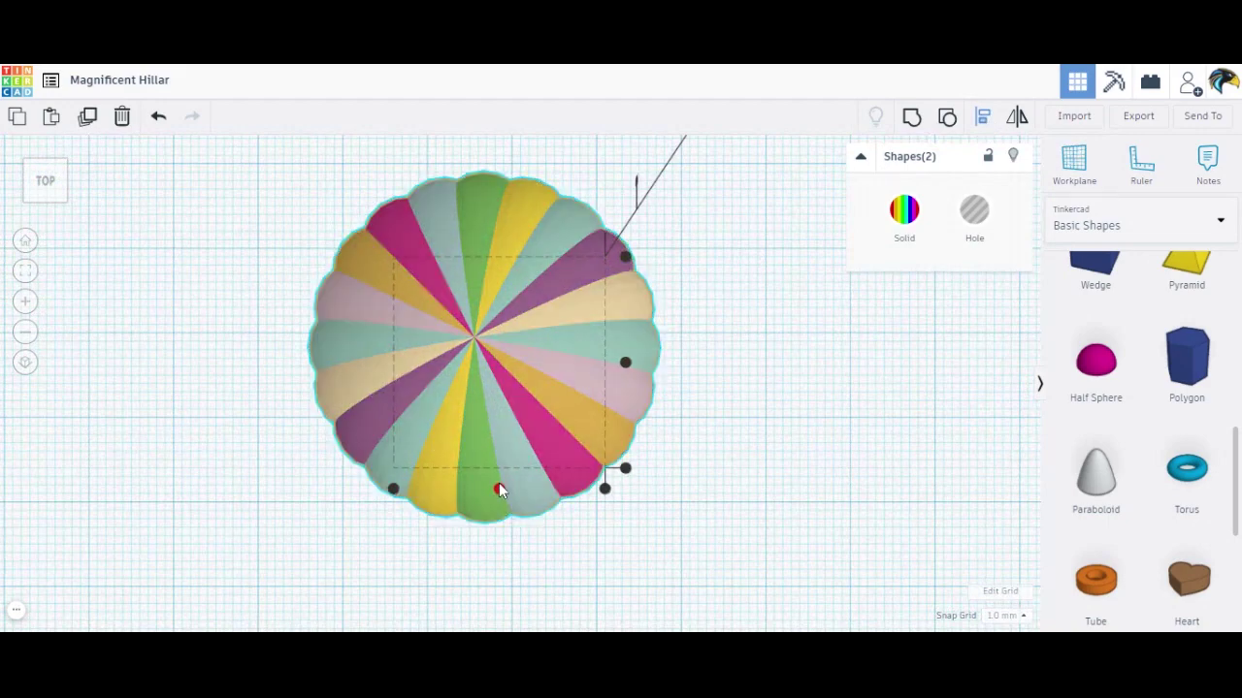
pyautogui.click(498, 490)
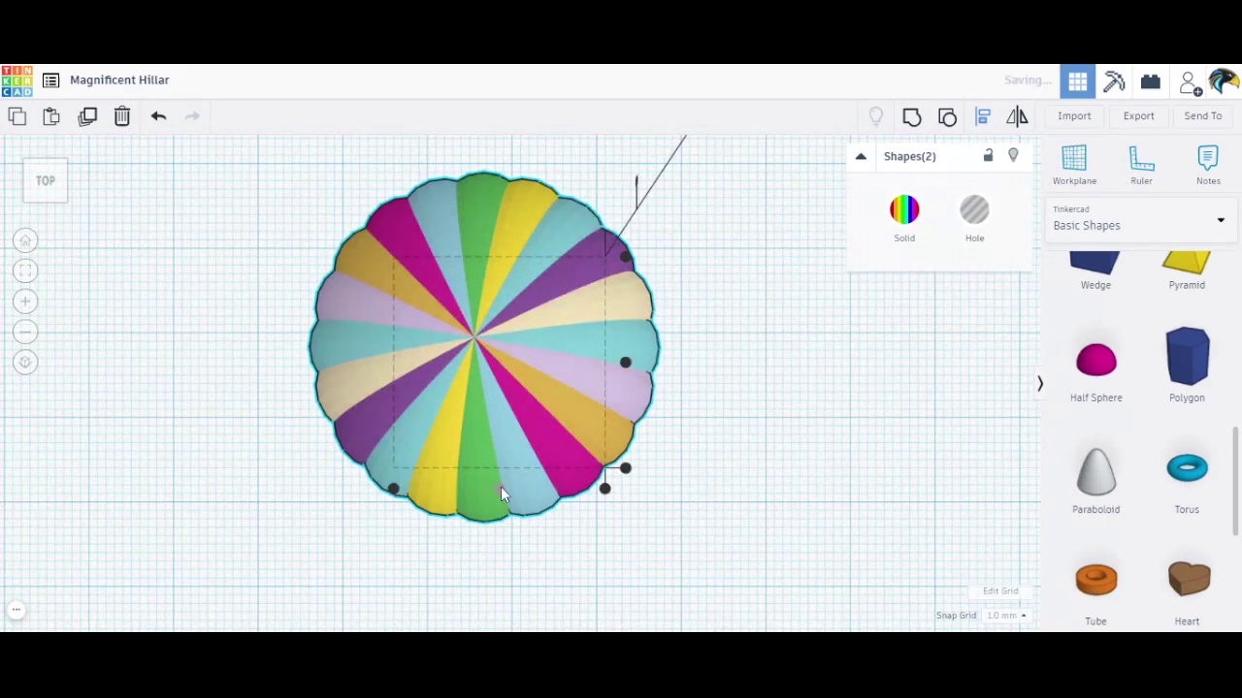
pyautogui.click(624, 365)
pyautogui.click(244, 252)
# Try grouping the hole shape with the multicoloured balloon to hollow it out, inspect the lower edge, and undo the grouping.
pyautogui.moveTo(253, 197); pyautogui.dragTo(834, 607)
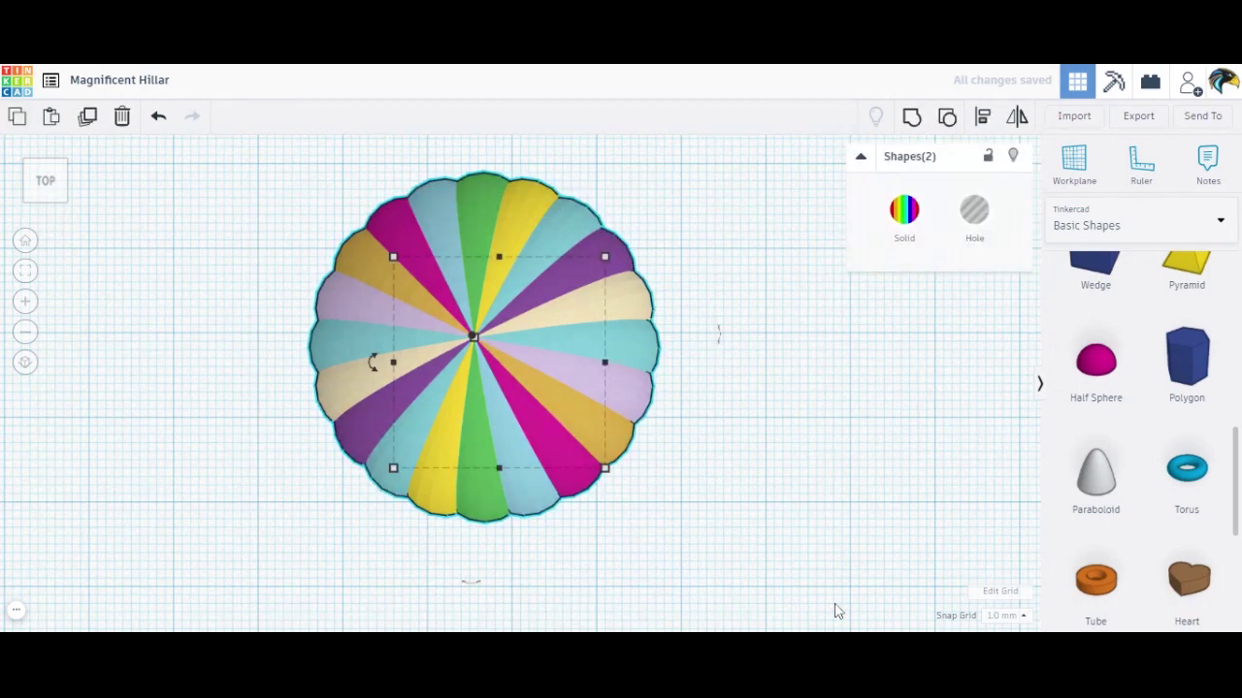
pyautogui.hotkey('ctrl', 'g')
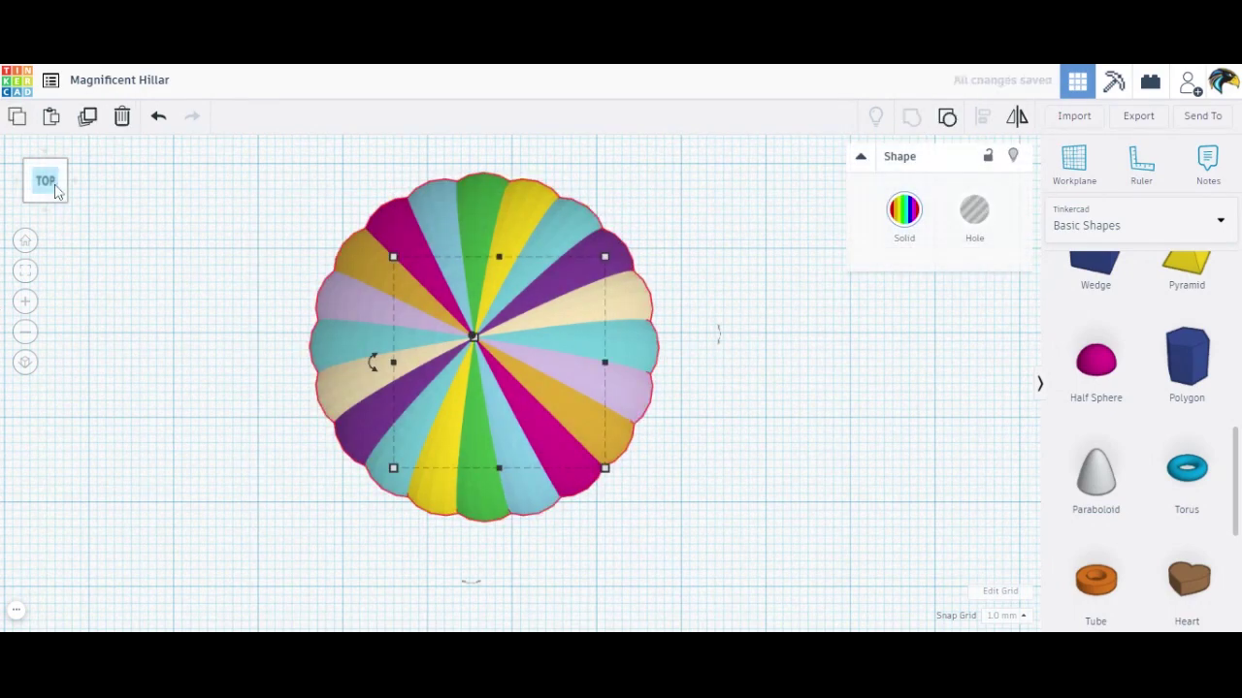
pyautogui.moveTo(56, 190); pyautogui.dragTo(62, 155)
pyautogui.click(728, 489)
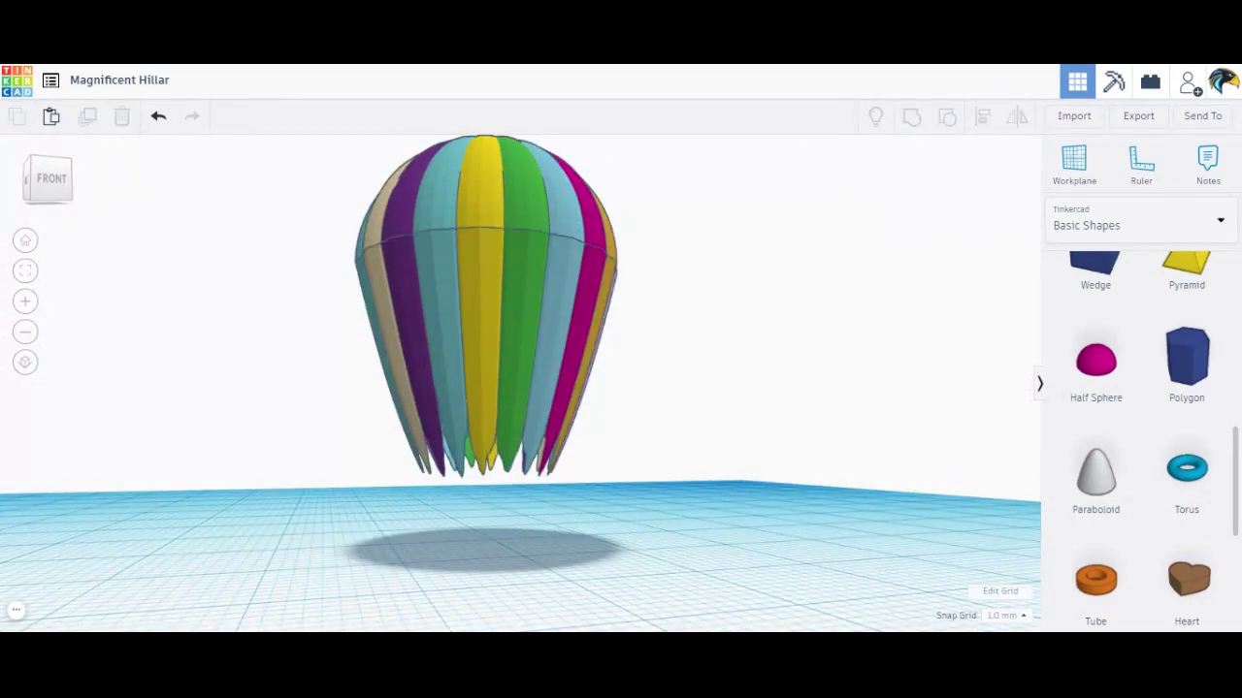
pyautogui.click(43, 194)
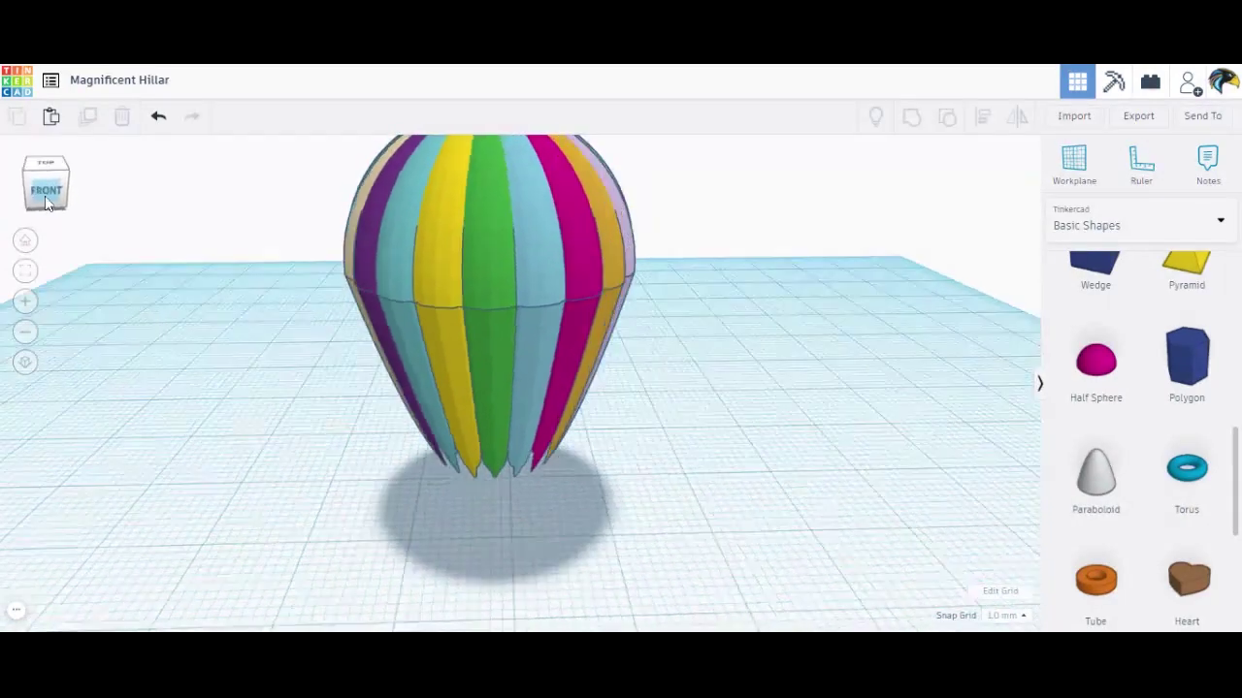
pyautogui.moveTo(43, 203)
pyautogui.mouseDown()
pyautogui.moveTo(22, 207)
pyautogui.moveTo(58, 165)
pyautogui.moveTo(100, 191)
pyautogui.moveTo(9, 189)
pyautogui.moveTo(39, 197)
pyautogui.mouseUp()
pyautogui.click(52, 197)
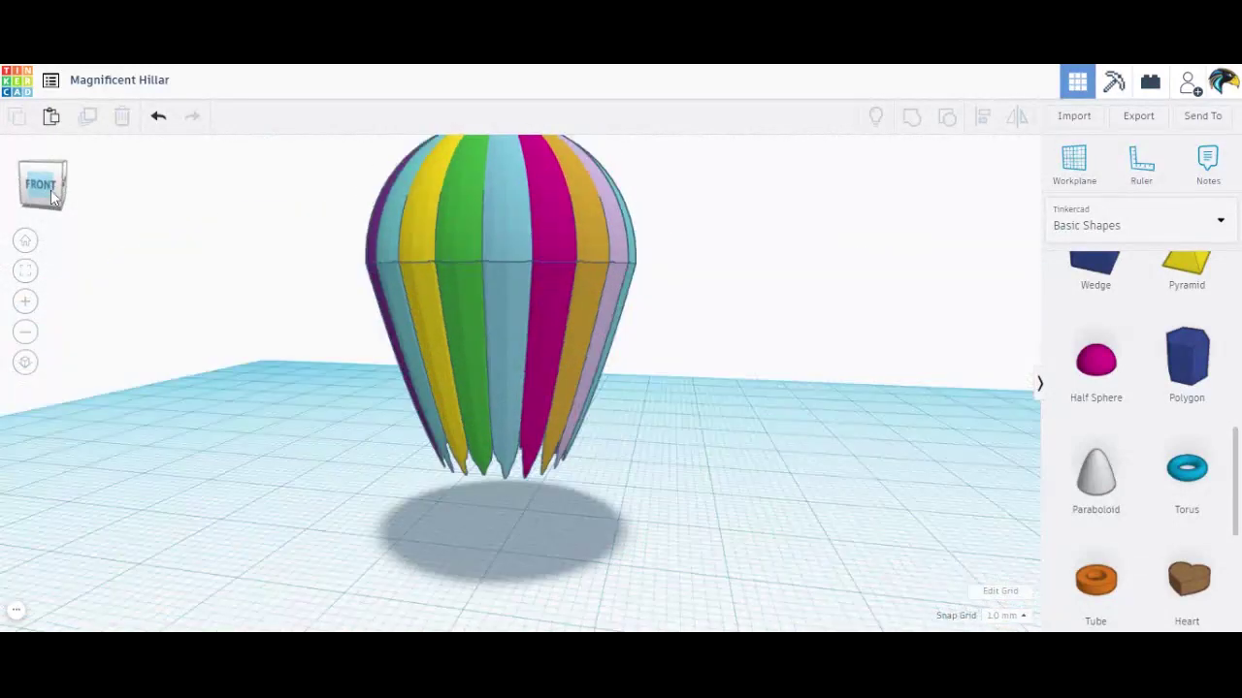
pyautogui.click(27, 341)
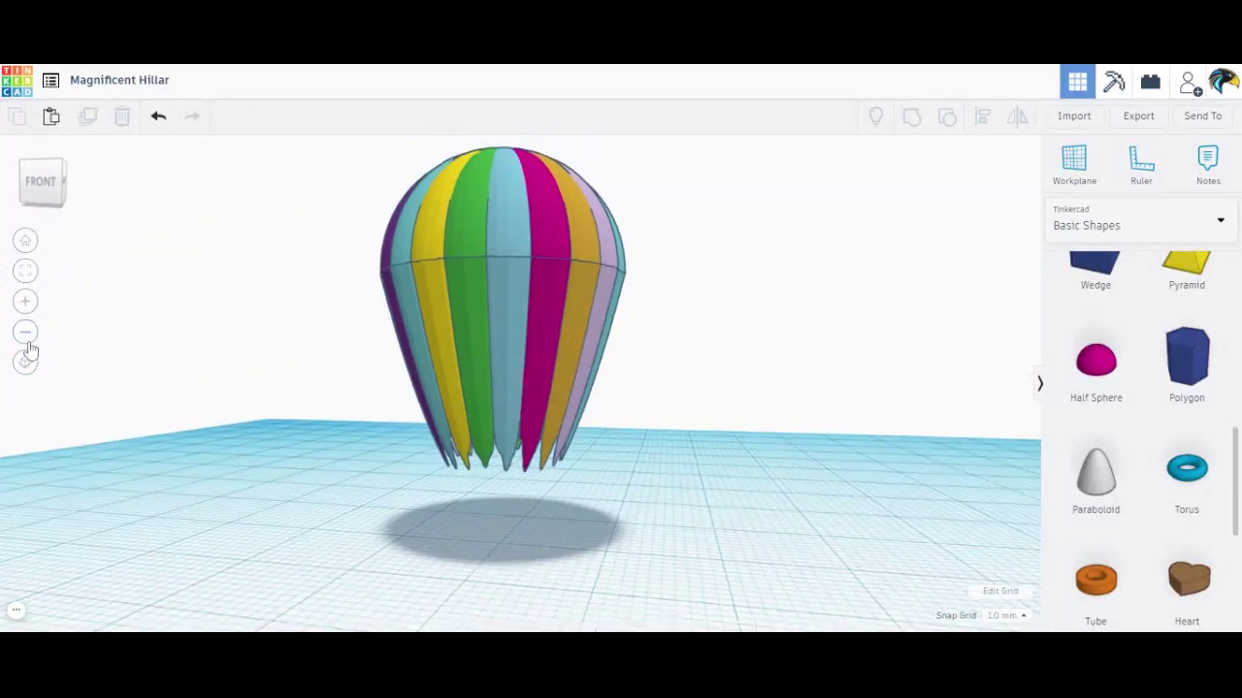
pyautogui.click(29, 342)
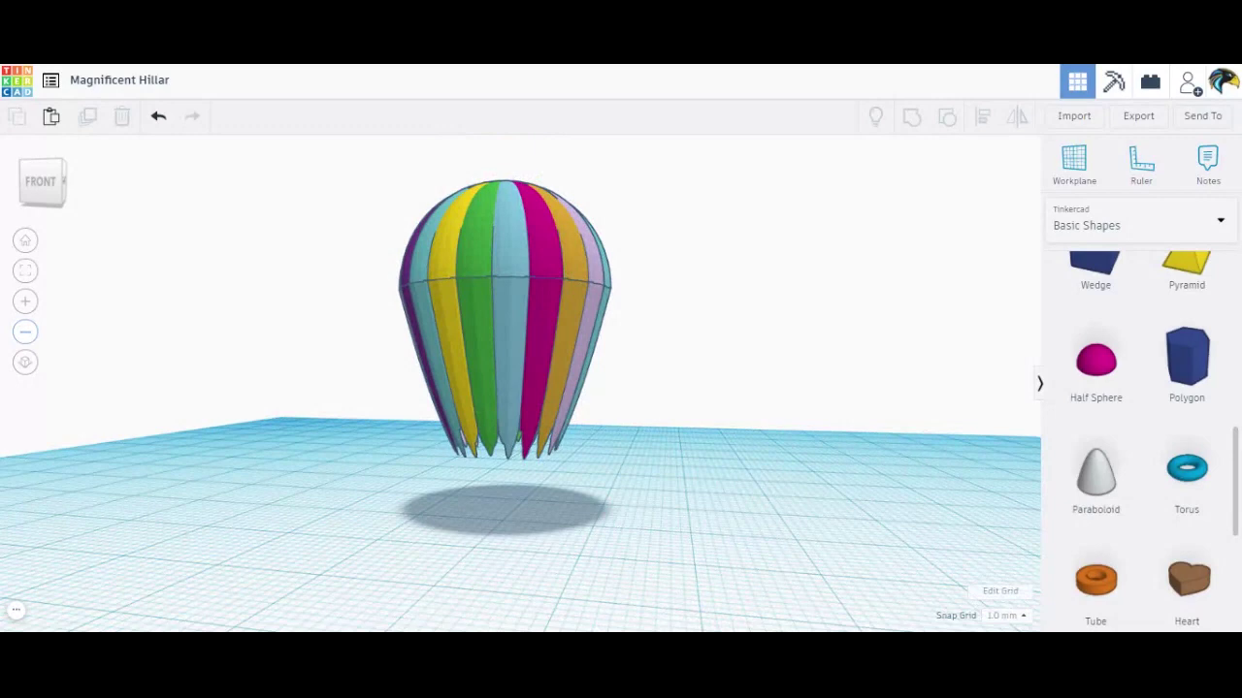
pyautogui.hotkey('ctrl', 'z')
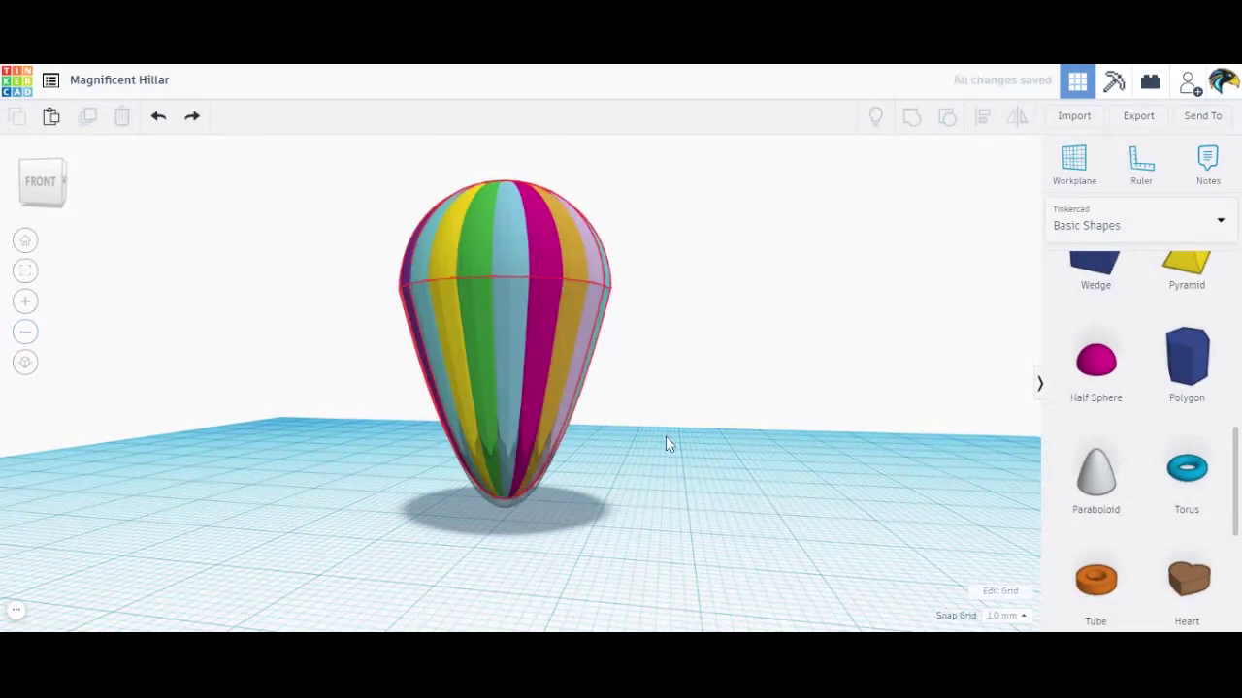
# Raise the hole shape inside the multicoloured balloon by 1 mm.
pyautogui.click(514, 495)
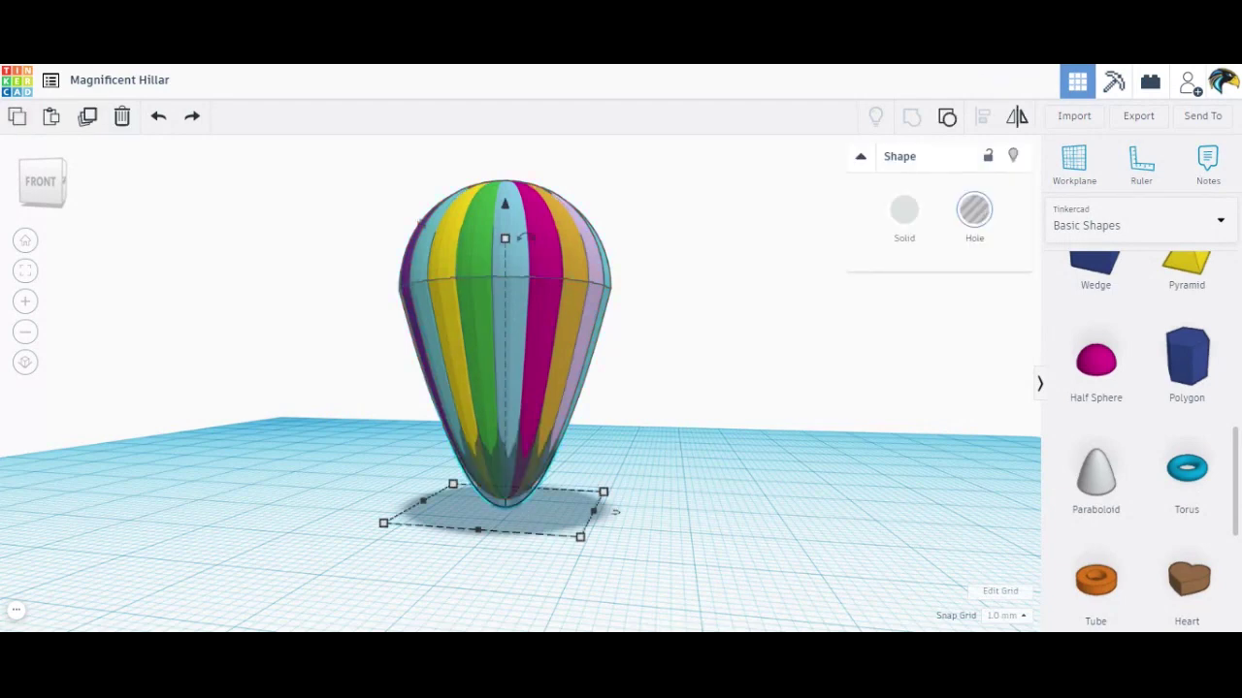
pyautogui.hotkey('ctrl', 'Up')
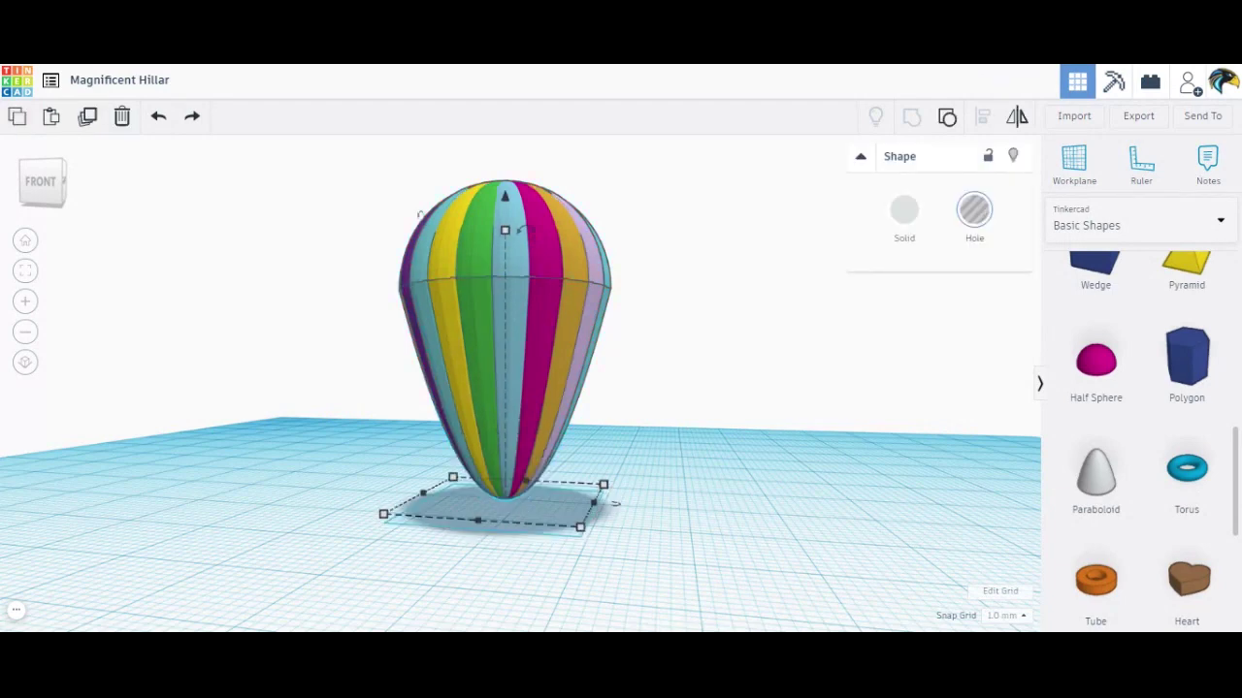
pyautogui.click(745, 482)
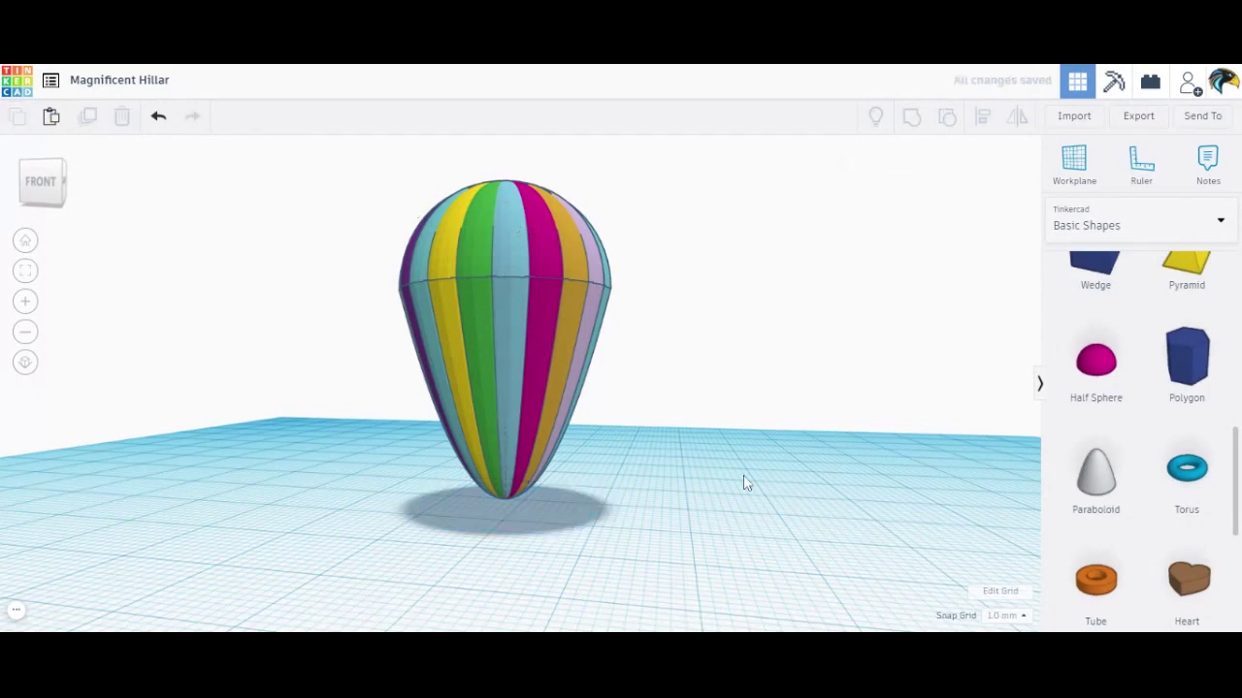
# Place a cylinder hole beneath the balloon and flatten it so that it overlaps only the balloon's bottom tip.
pyautogui.click(59, 192)
pyautogui.moveTo(58, 185)
pyautogui.mouseDown()
pyautogui.moveTo(61, 200)
pyautogui.moveTo(45, 197)
pyautogui.mouseUp()
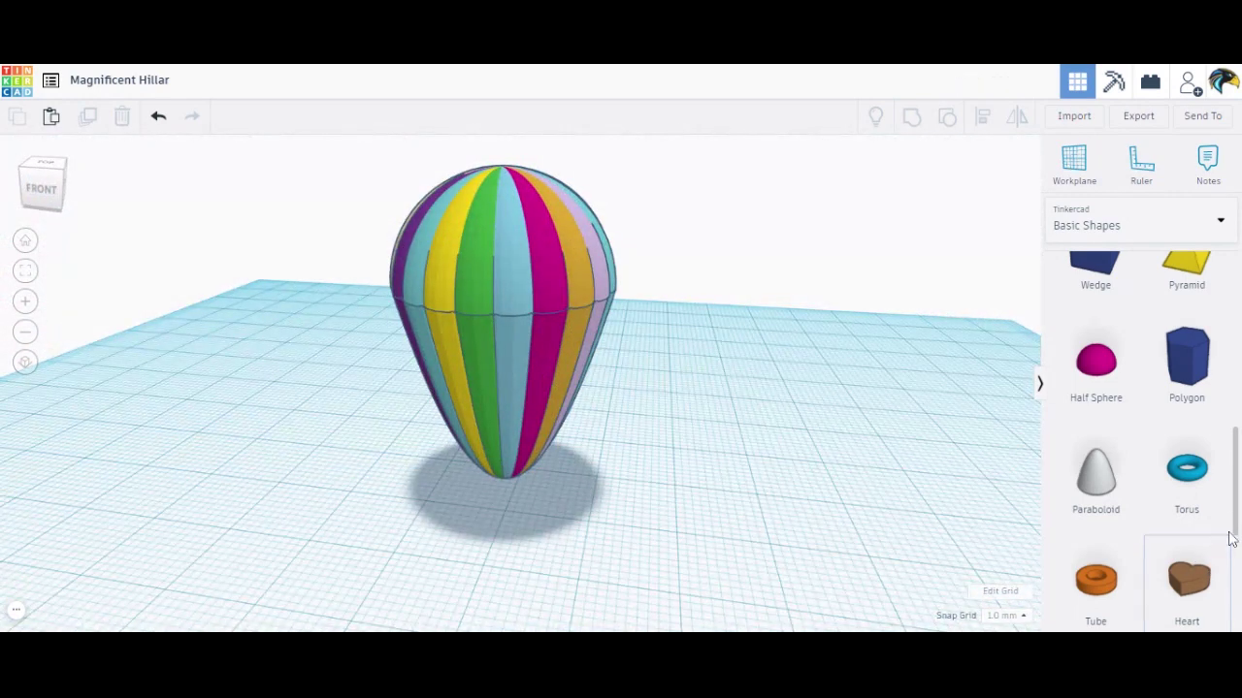
pyautogui.scroll(5, 1237, 536)
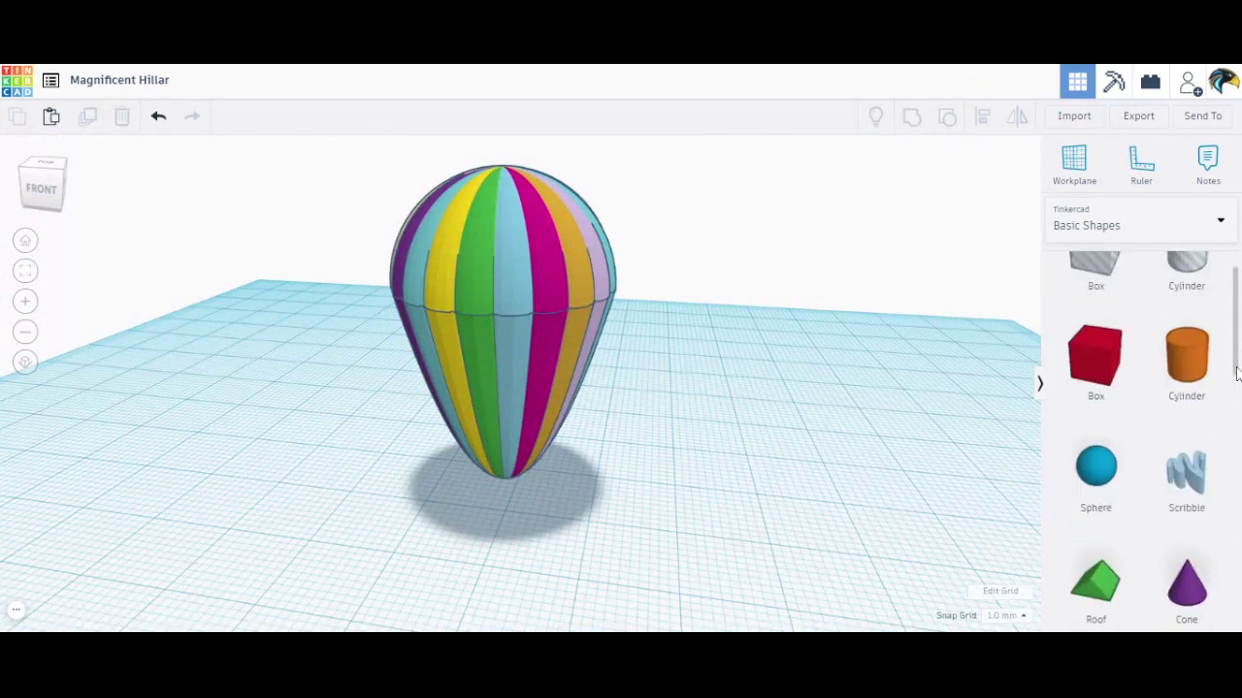
pyautogui.moveTo(1182, 313); pyautogui.dragTo(506, 493)
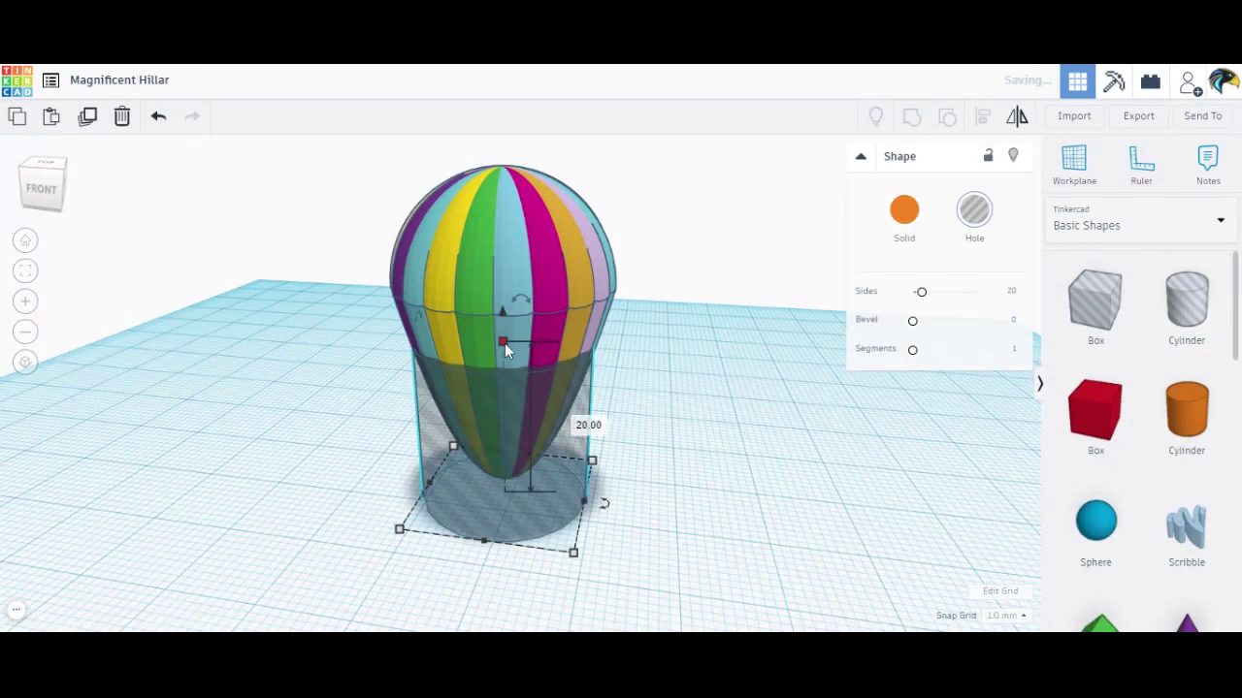
pyautogui.moveTo(505, 343); pyautogui.dragTo(508, 474)
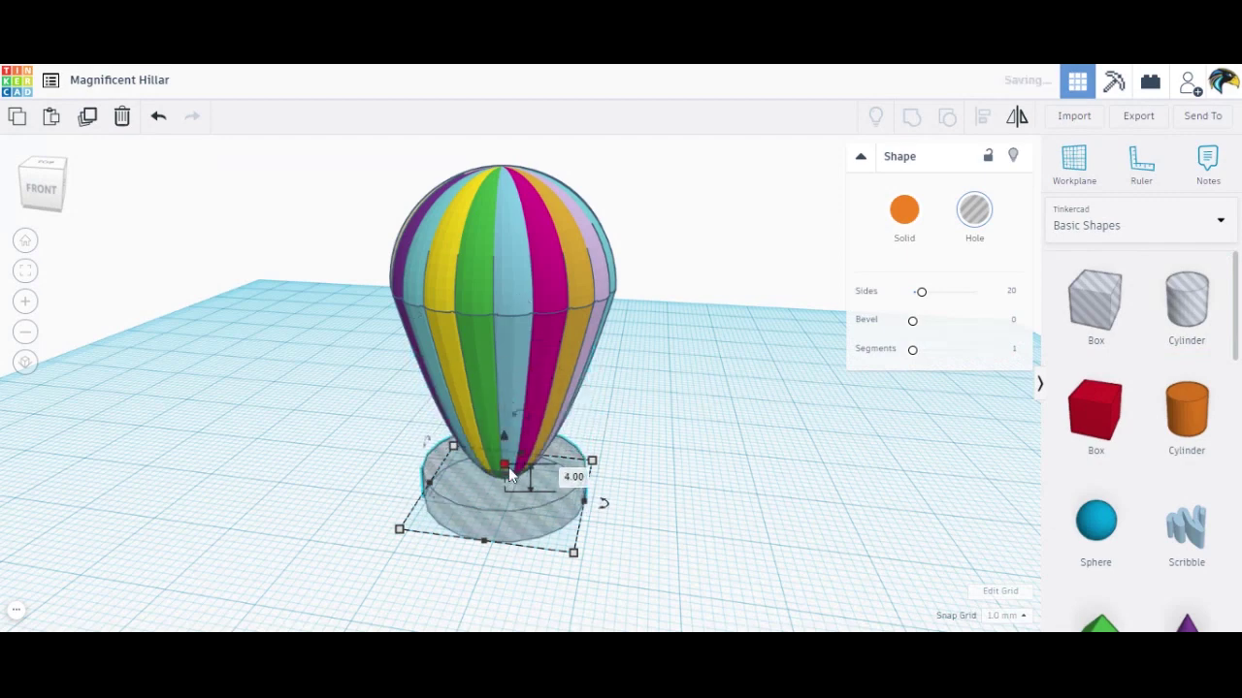
pyautogui.click(64, 200)
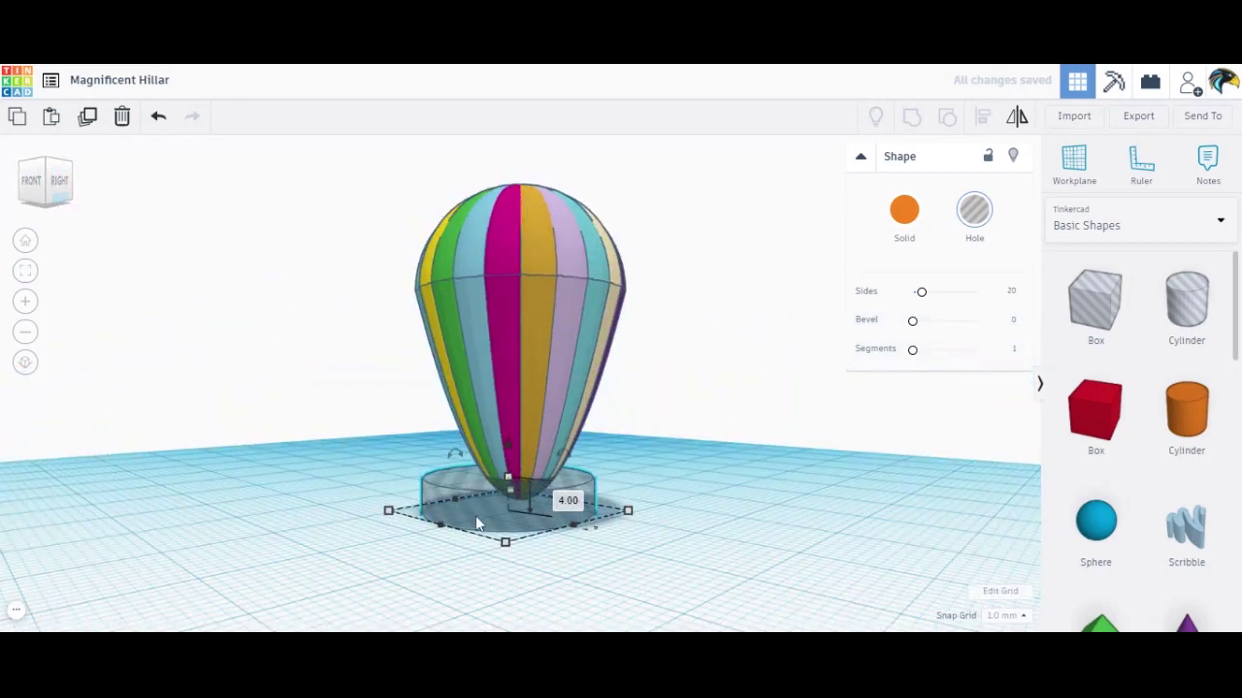
pyautogui.moveTo(506, 475); pyautogui.dragTo(510, 487)
# Centre the cylinder hole under the balloon and group all shapes to hollow the envelope and cut off its bottom tip.
pyautogui.click(343, 205)
pyautogui.hotkey('ctrl', 'a')
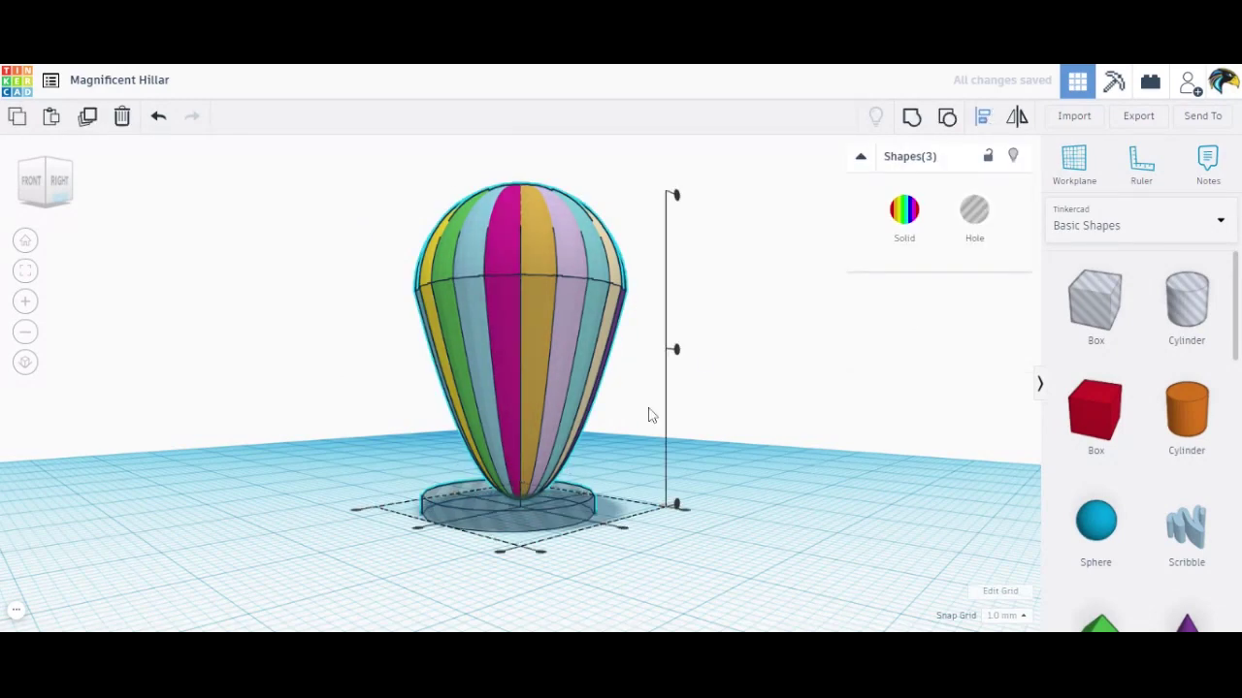
pyautogui.hotkey('ctrl', 'g')
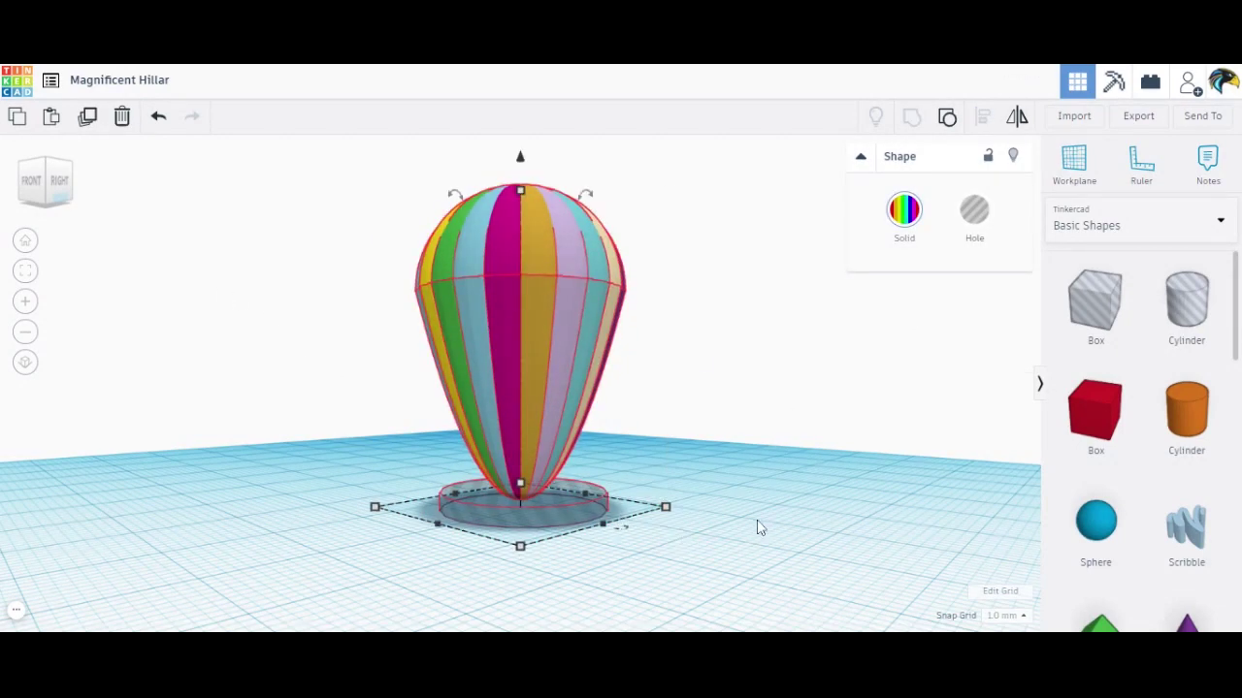
pyautogui.click(100, 187)
pyautogui.moveTo(60, 198)
pyautogui.mouseDown()
pyautogui.moveTo(43, 180)
pyautogui.moveTo(52, 197)
pyautogui.mouseUp()
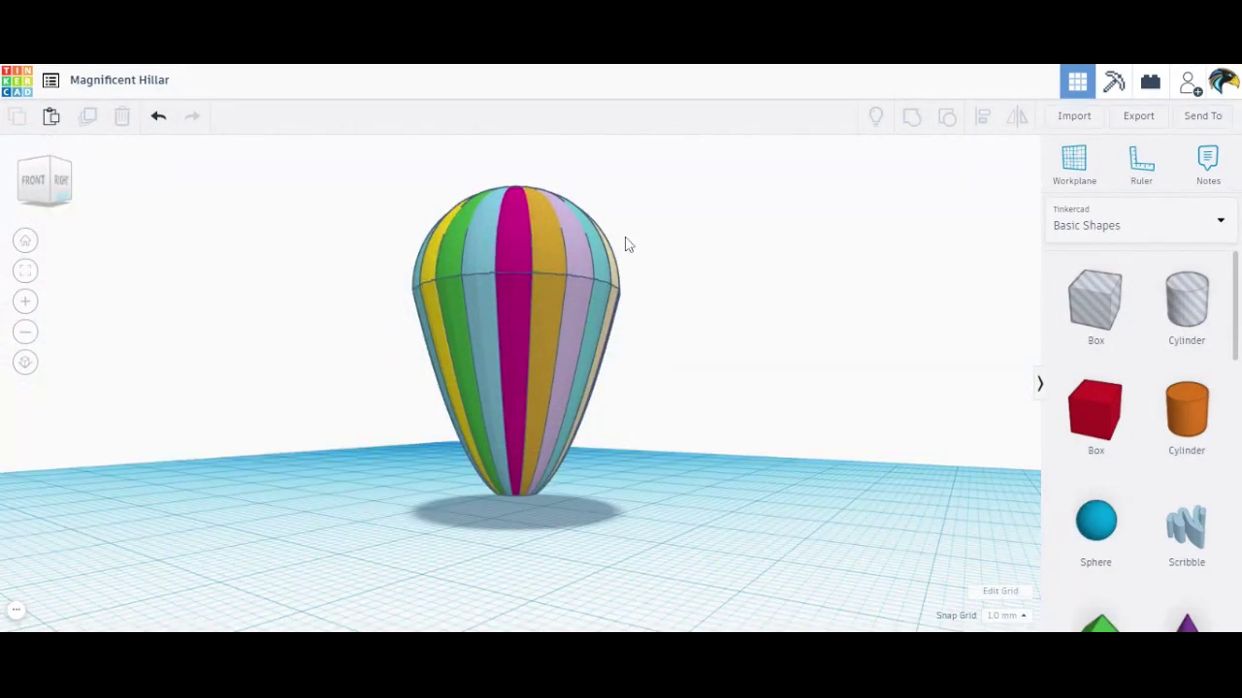
# Raise the hollowed balloon envelope high above the workplane to leave room underneath it.
pyautogui.click(562, 335)
pyautogui.hotkey('ctrl', 'Up')
pyautogui.hotkey('ctrl', 'Up')
pyautogui.hotkey('ctrl', 'Up')
pyautogui.hotkey('ctrl', 'Up')
pyautogui.hotkey('ctrl', 'Up')
pyautogui.hotkey('ctrl', 'Up')
pyautogui.hotkey('ctrl', 'Up')
pyautogui.hotkey('ctrl', 'Up')
pyautogui.hotkey('ctrl', 'Up')
pyautogui.hotkey('ctrl', 'Up')
pyautogui.hotkey('ctrl', 'Up')
pyautogui.hotkey('ctrl', 'Up')
pyautogui.hotkey('ctrl', 'Up')
pyautogui.hotkey('ctrl', 'Up')
pyautogui.hotkey('ctrl', 'Up')
pyautogui.hotkey('ctrl', 'Up')
pyautogui.hotkey('ctrl', 'Up')
pyautogui.hotkey('ctrl', 'Up')
pyautogui.hotkey('ctrl', 'Up')
pyautogui.hotkey('ctrl', 'Up')
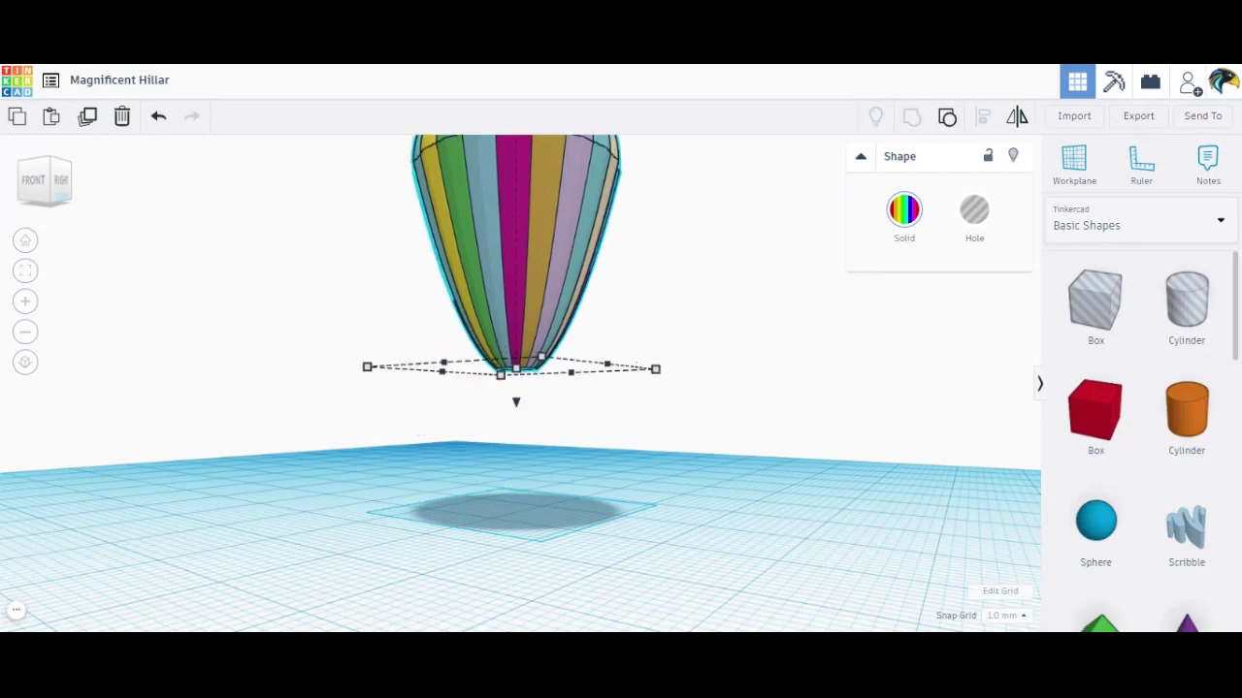
pyautogui.click(563, 336)
# Page through the complete collection of shape generators to find woven shapes for the basket.
pyautogui.scroll(-1, 1237, 325)
pyautogui.scroll(-5, 1237, 325)
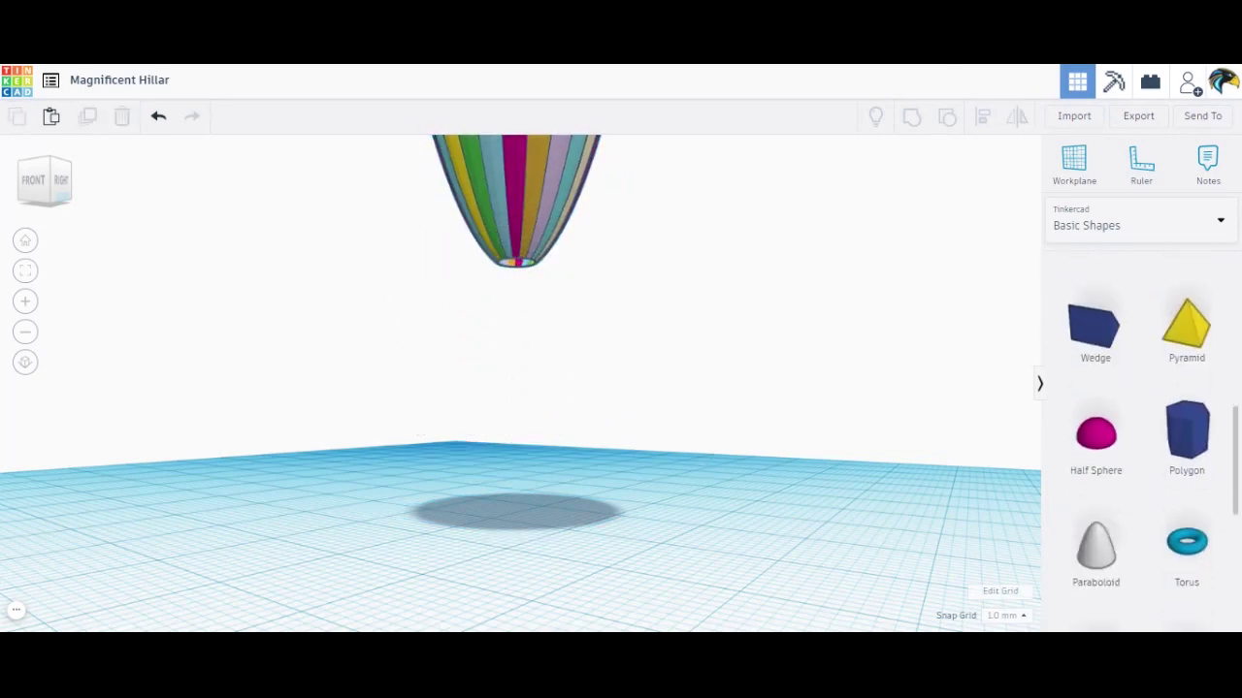
pyautogui.click(1131, 221)
pyautogui.scroll(-2, 1233, 408)
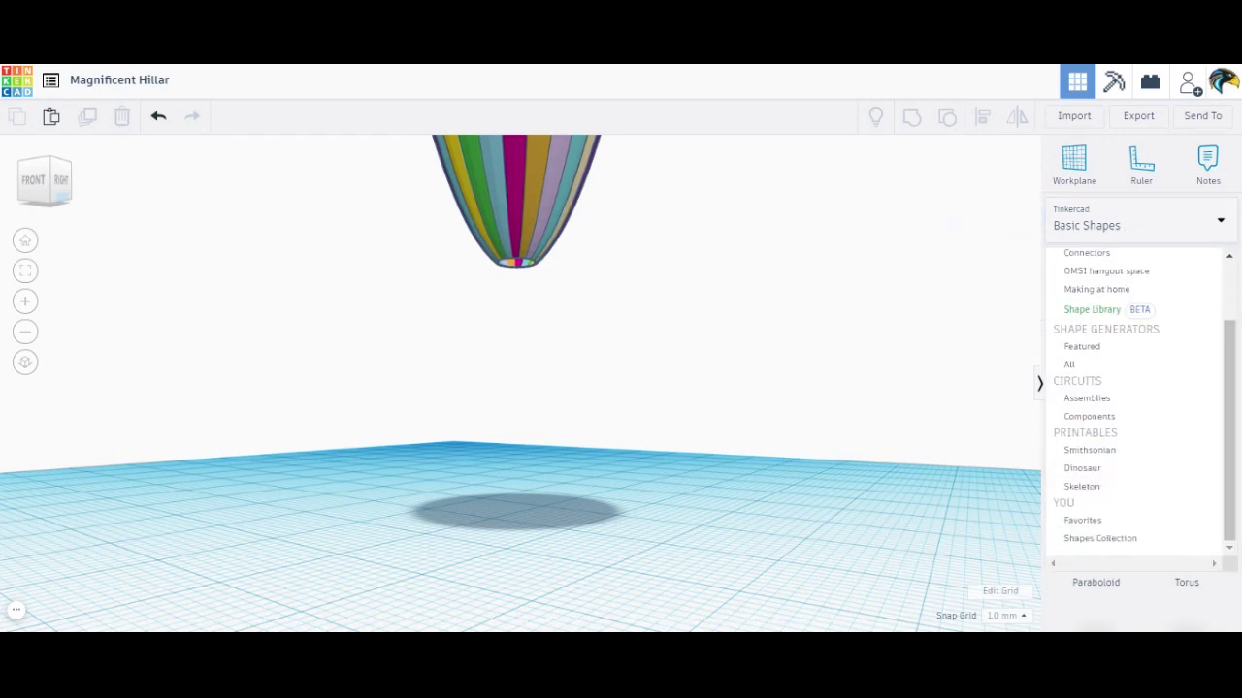
pyautogui.click(1069, 364)
pyautogui.scroll(-3, 1203, 436)
pyautogui.click(1220, 615)
pyautogui.moveTo(1235, 490); pyautogui.dragTo(1235, 620)
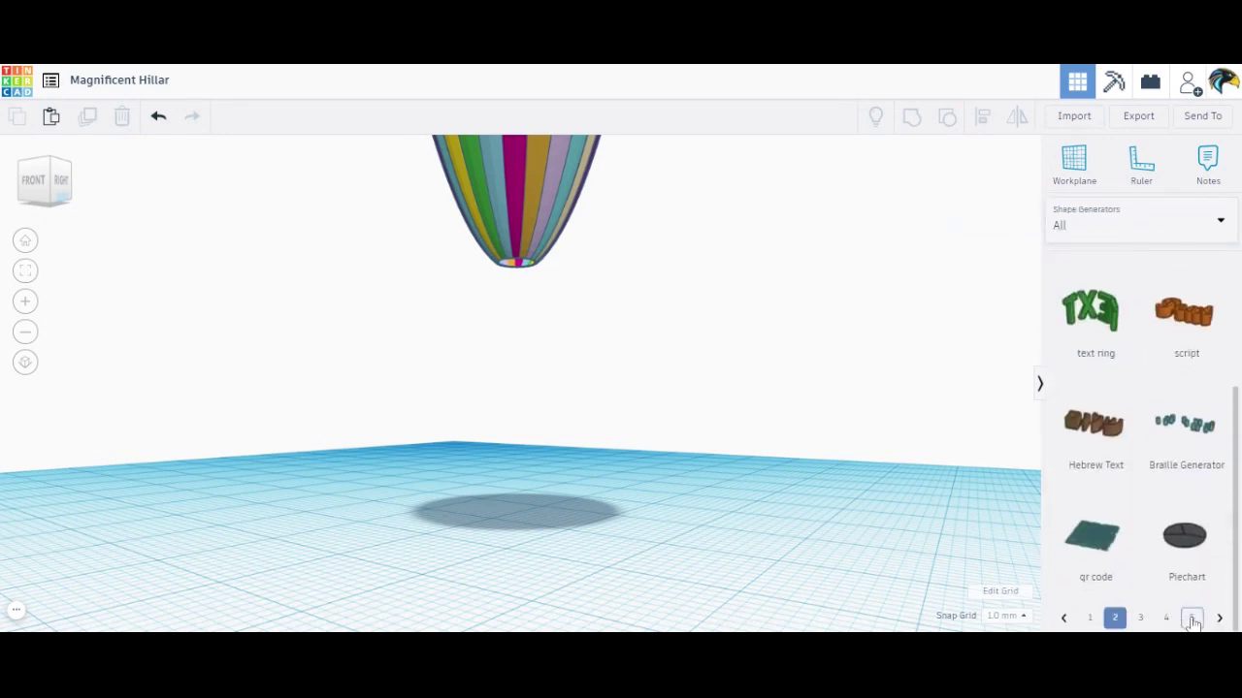
pyautogui.click(1192, 620)
pyautogui.moveTo(1235, 493); pyautogui.dragTo(1235, 621)
pyautogui.click(1199, 621)
pyautogui.scroll(-3, 1201, 582)
pyautogui.click(1217, 617)
pyautogui.scroll(-2, 1224, 543)
pyautogui.scroll(-2, 1232, 582)
pyautogui.click(1198, 626)
pyautogui.scroll(-3, 1198, 601)
pyautogui.click(1200, 626)
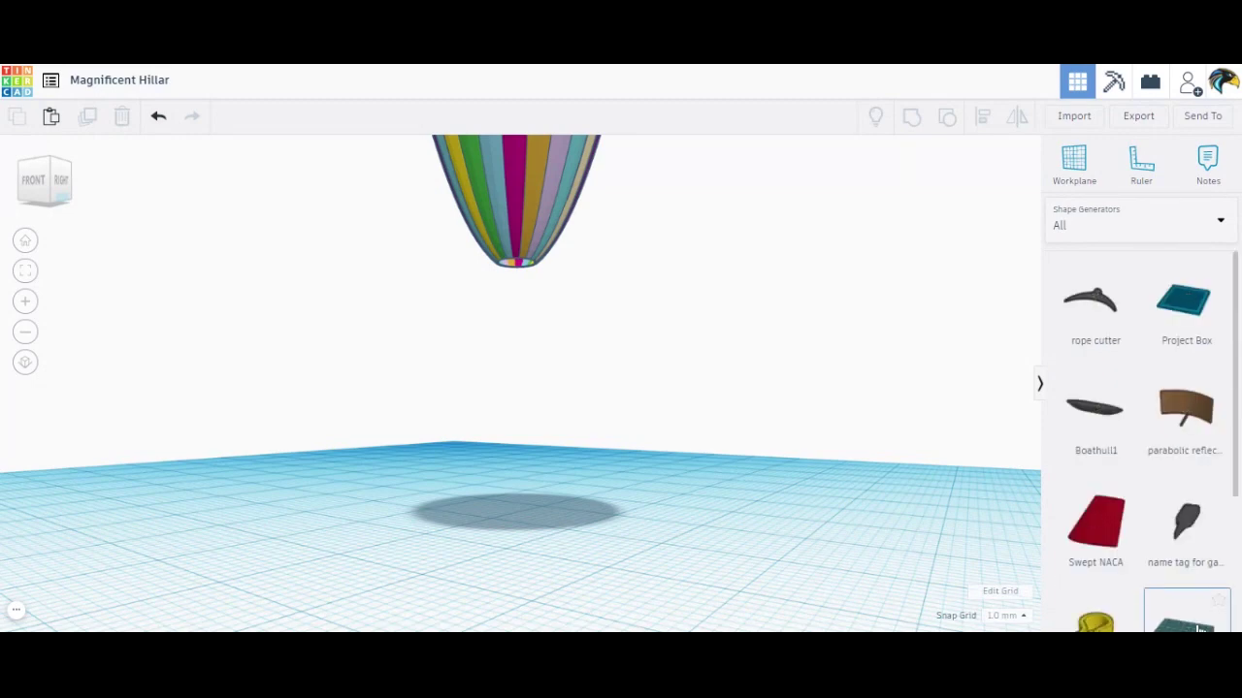
pyautogui.scroll(-3, 1200, 625)
pyautogui.click(1202, 622)
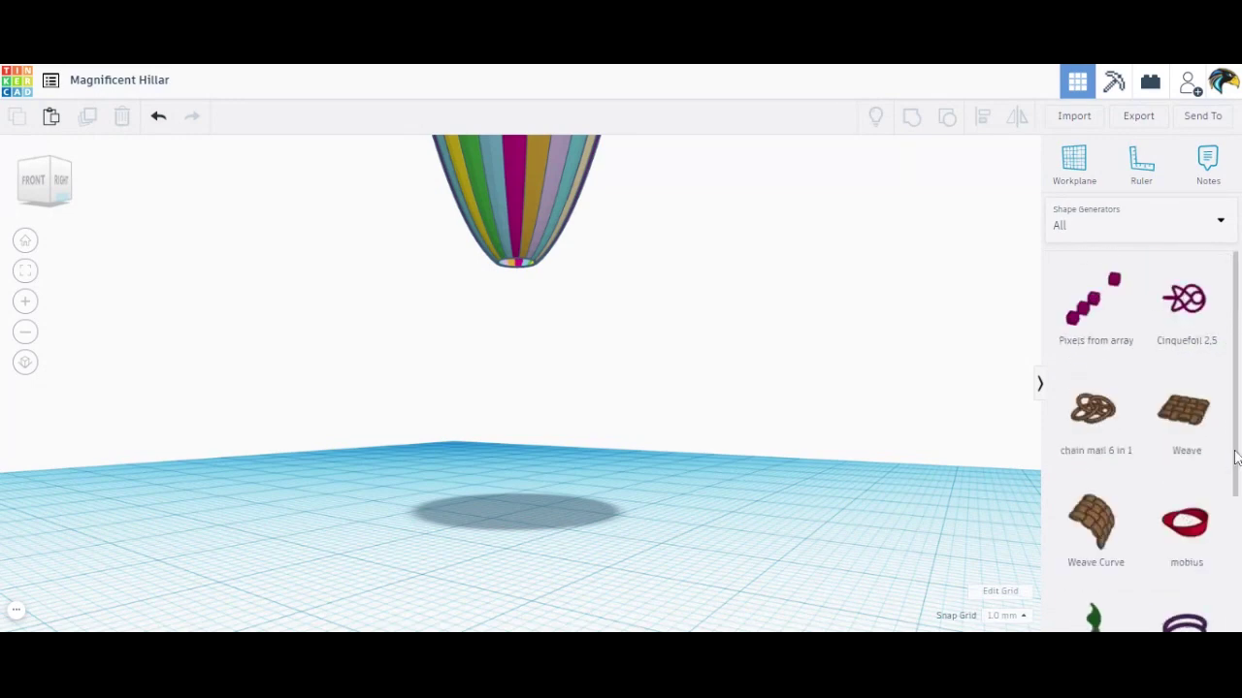
# Place a Weave shape on the workplane below the balloon and a Weave Curve shape behind it.
pyautogui.moveTo(1235, 451); pyautogui.dragTo(1228, 477)
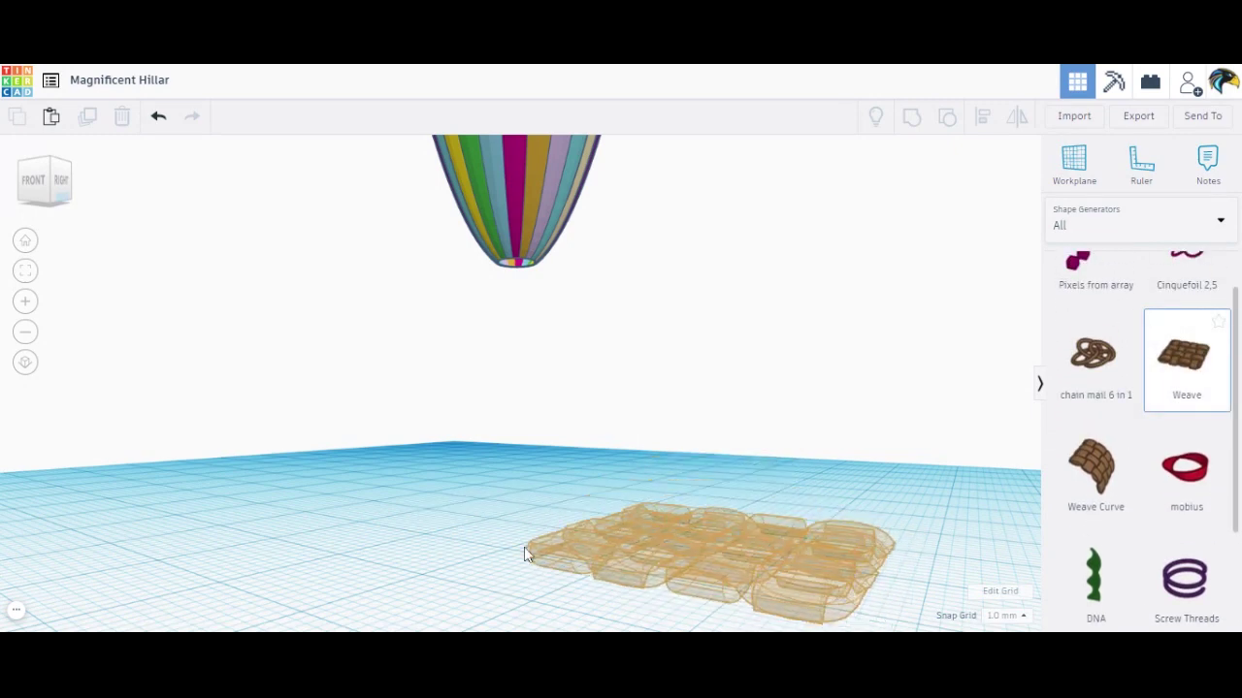
pyautogui.click(516, 505)
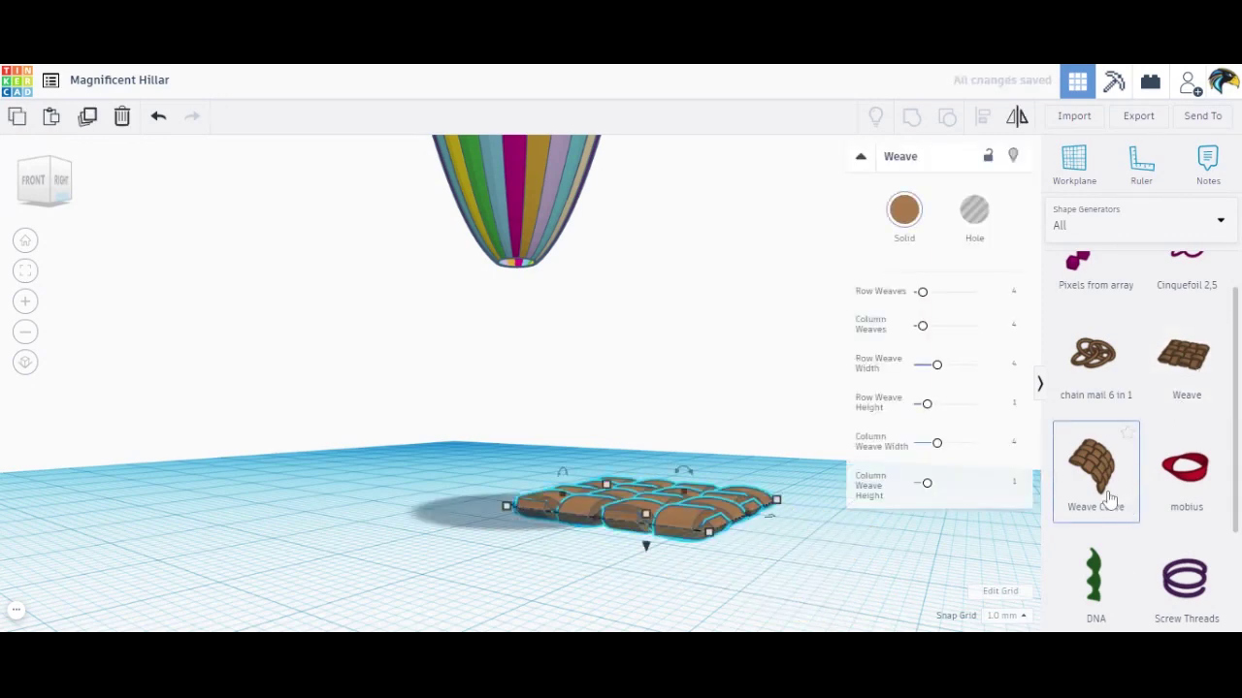
pyautogui.click(931, 480)
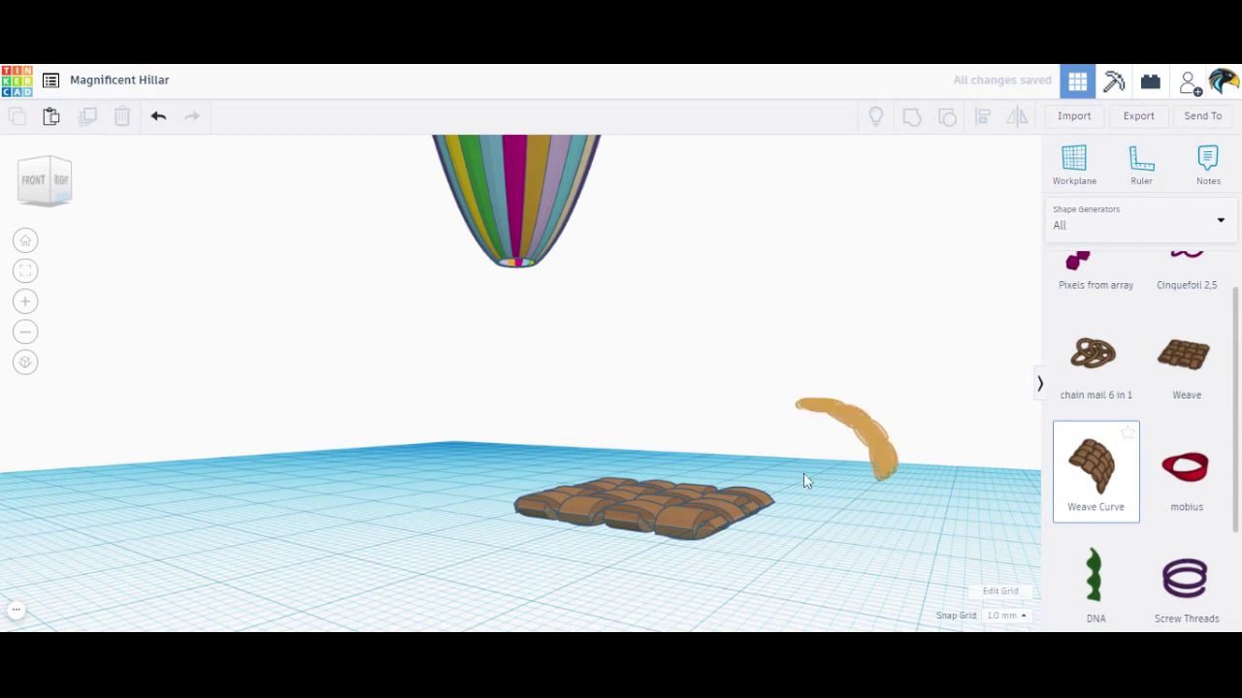
pyautogui.click(742, 479)
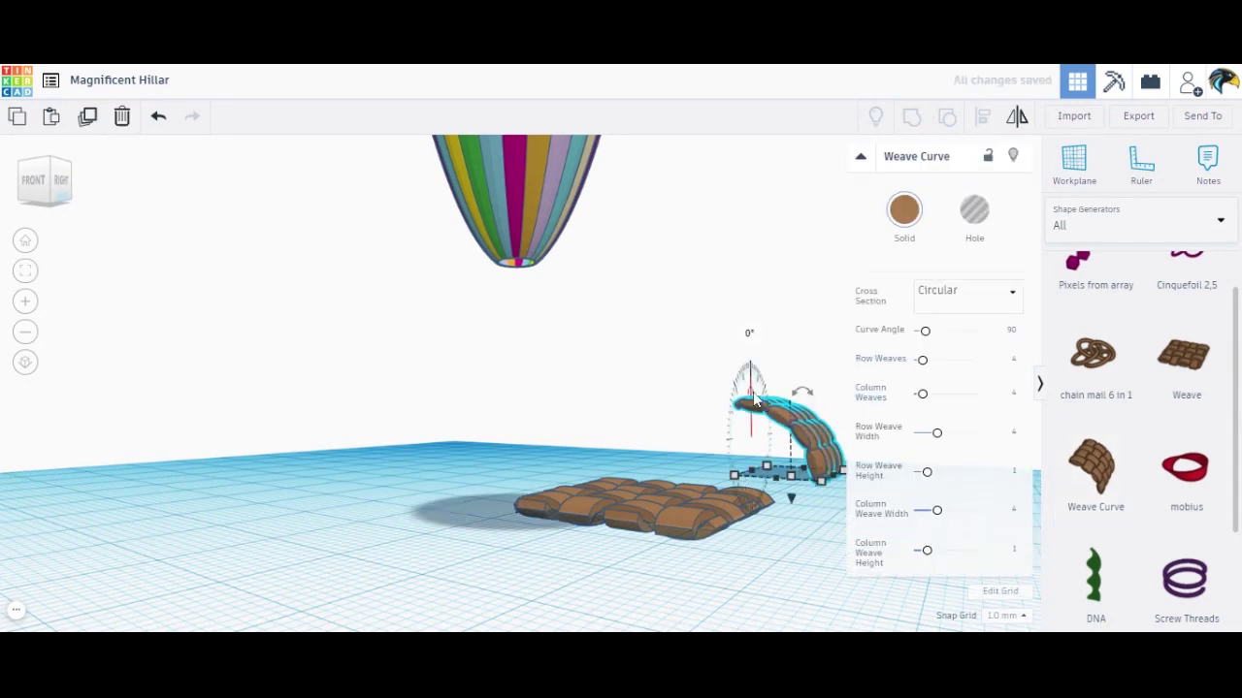
# Rotate the Weave Curve shape by 90° so that it stands upright.
pyautogui.moveTo(751, 393); pyautogui.dragTo(131, 294)
pyautogui.moveTo(41, 179); pyautogui.dragTo(52, 208)
pyautogui.click(53, 202)
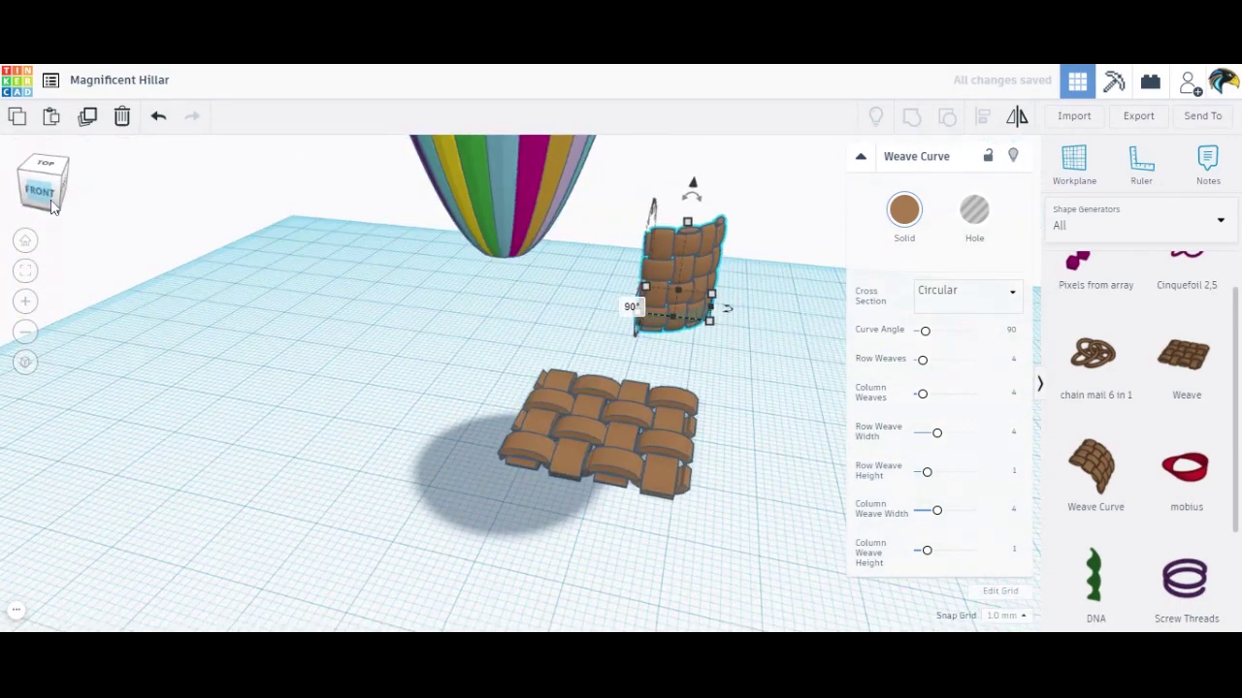
# Rotate the upright Weave Curve shape by 180° about its vertical axis.
pyautogui.moveTo(734, 323)
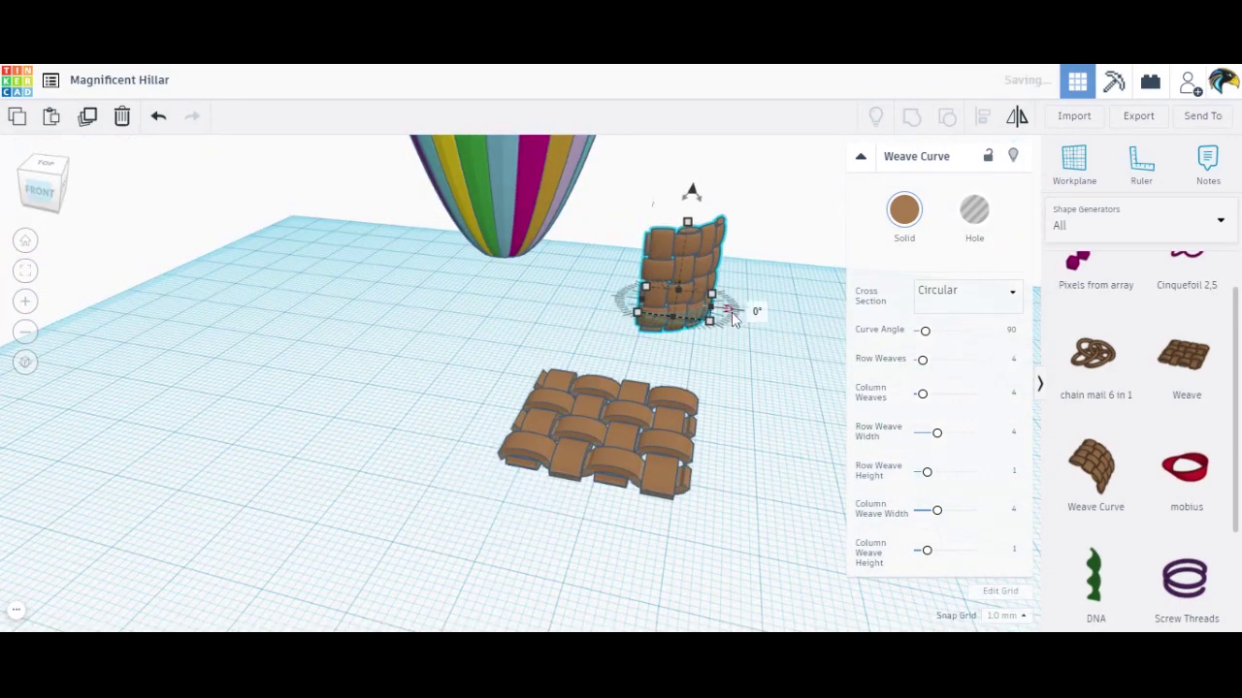
pyautogui.click(761, 318)
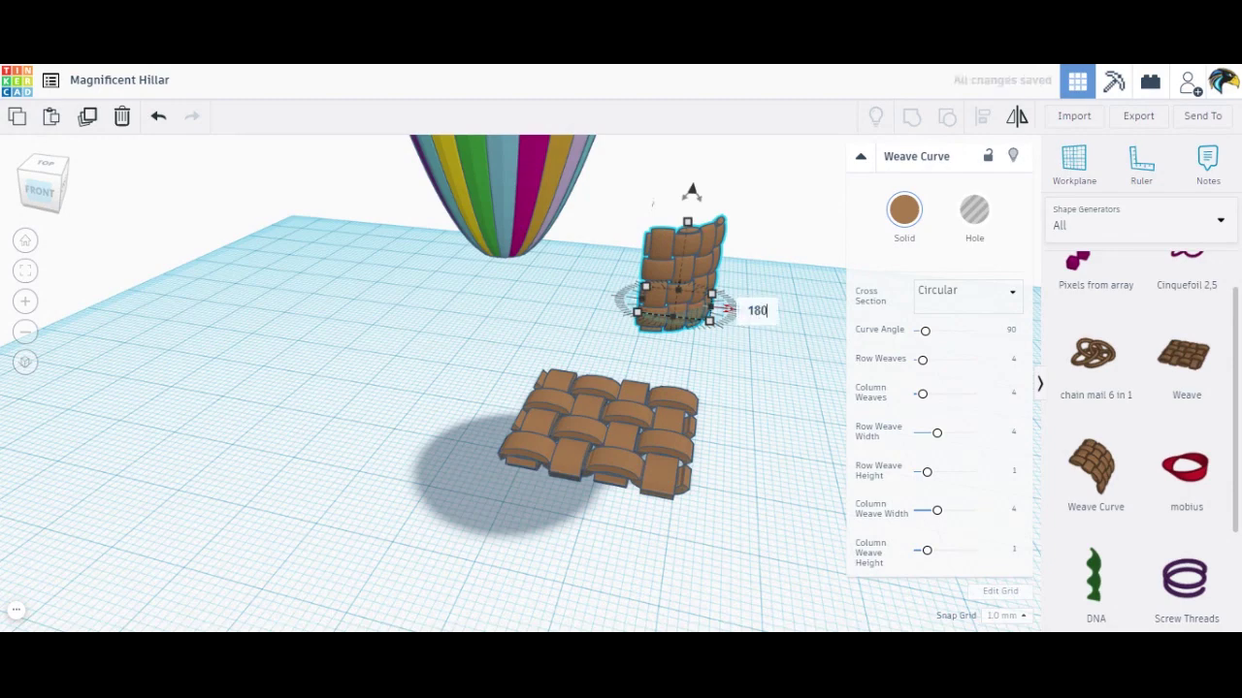
pyautogui.write('180')
pyautogui.press('Return')
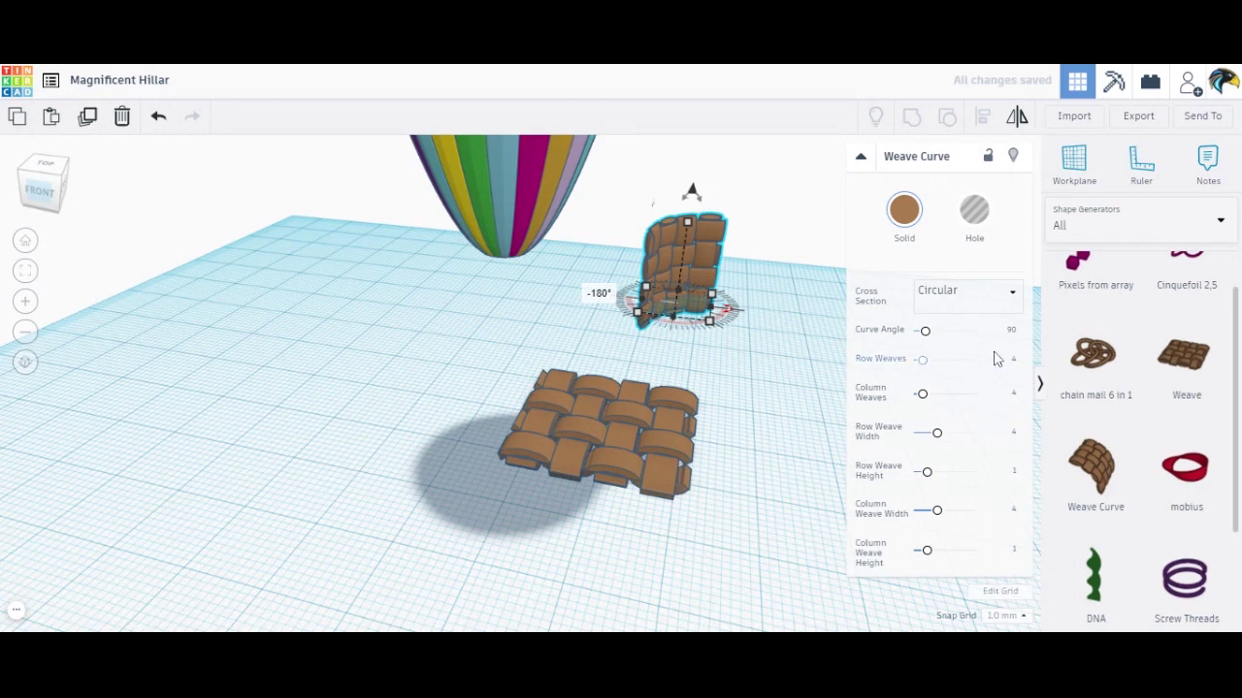
# Move the Weave Curve shape up against the flat Weave shape so that it stands along one corner of the basket floor.
pyautogui.press('Down')
pyautogui.press('Down')
pyautogui.press('Down')
pyautogui.press('Down')
pyautogui.press('Down')
pyautogui.press('Down')
pyautogui.press('Down')
pyautogui.press('Down')
pyautogui.press('Down')
pyautogui.press('Down')
pyautogui.press('Down')
pyautogui.press('Down')
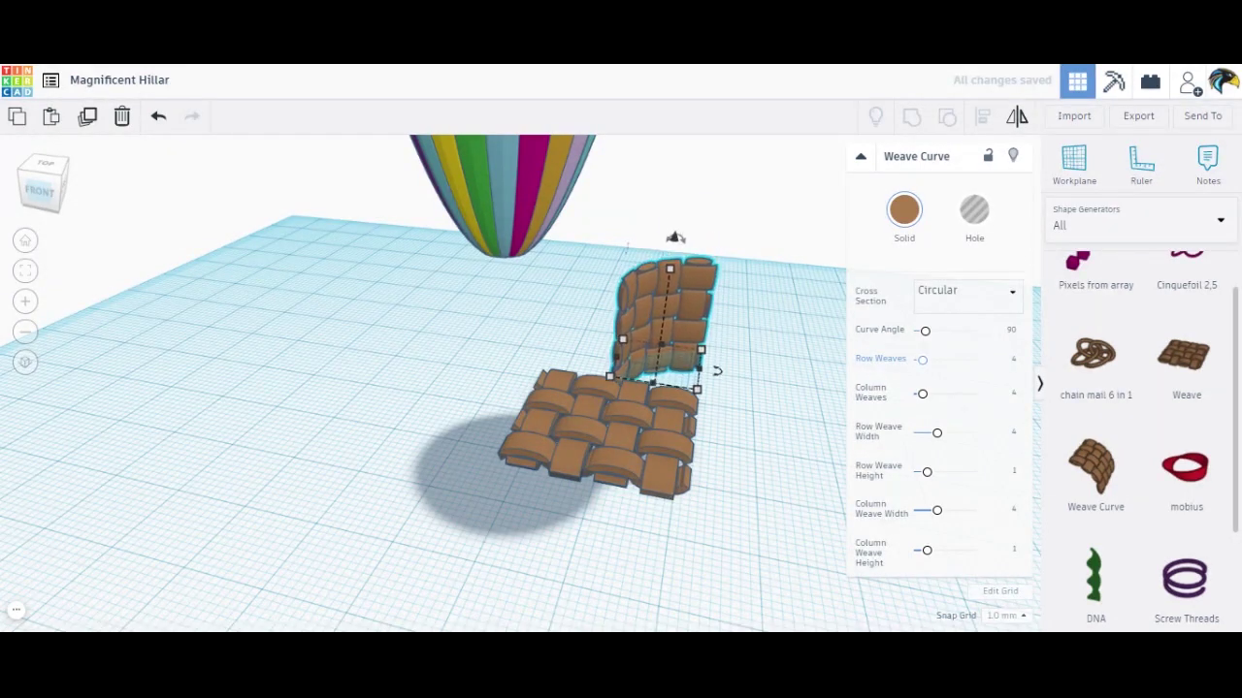
pyautogui.press('Down')
pyautogui.press('Down')
pyautogui.press('Down')
pyautogui.press('Down')
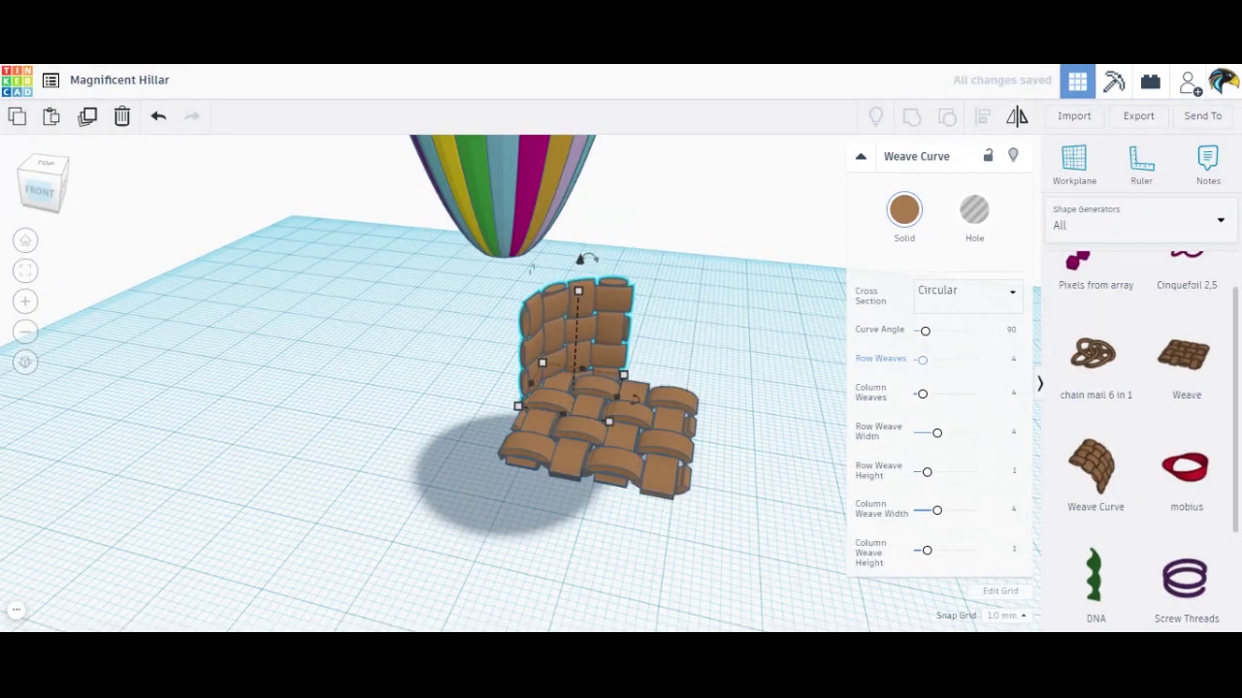
# Move the balloon envelope sideways so that it no longer covers the woven basket shapes from above.
pyautogui.click(49, 167)
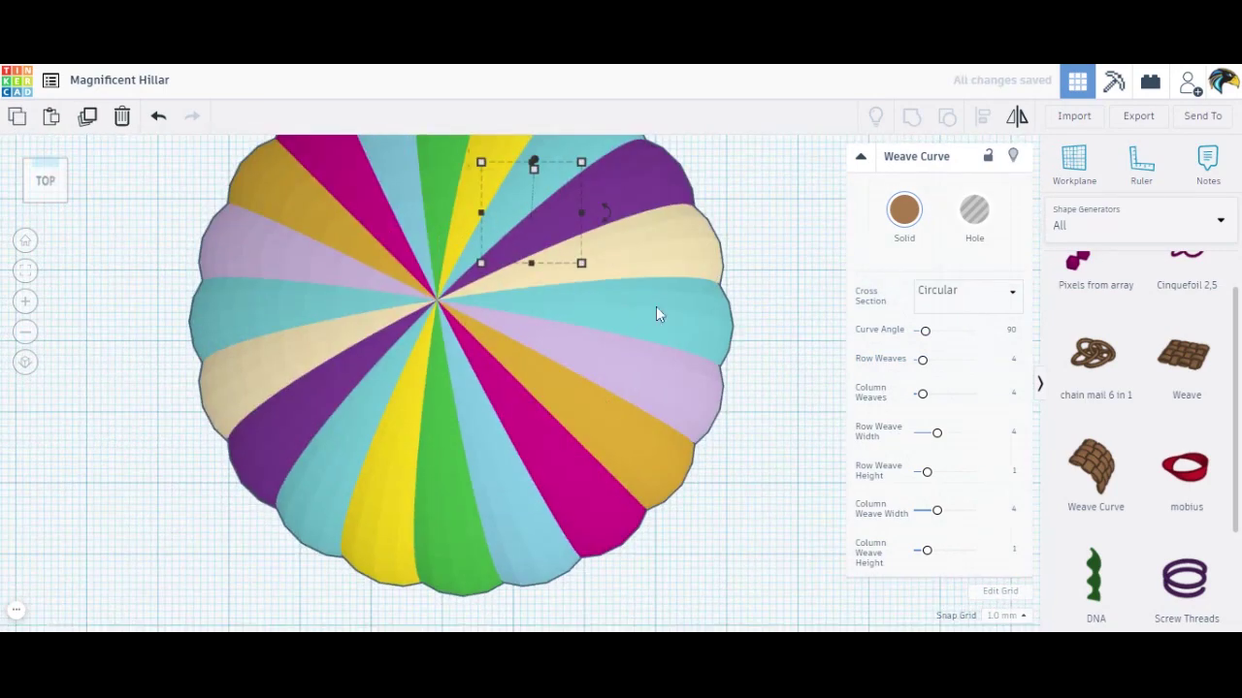
pyautogui.moveTo(629, 338); pyautogui.dragTo(198, 374)
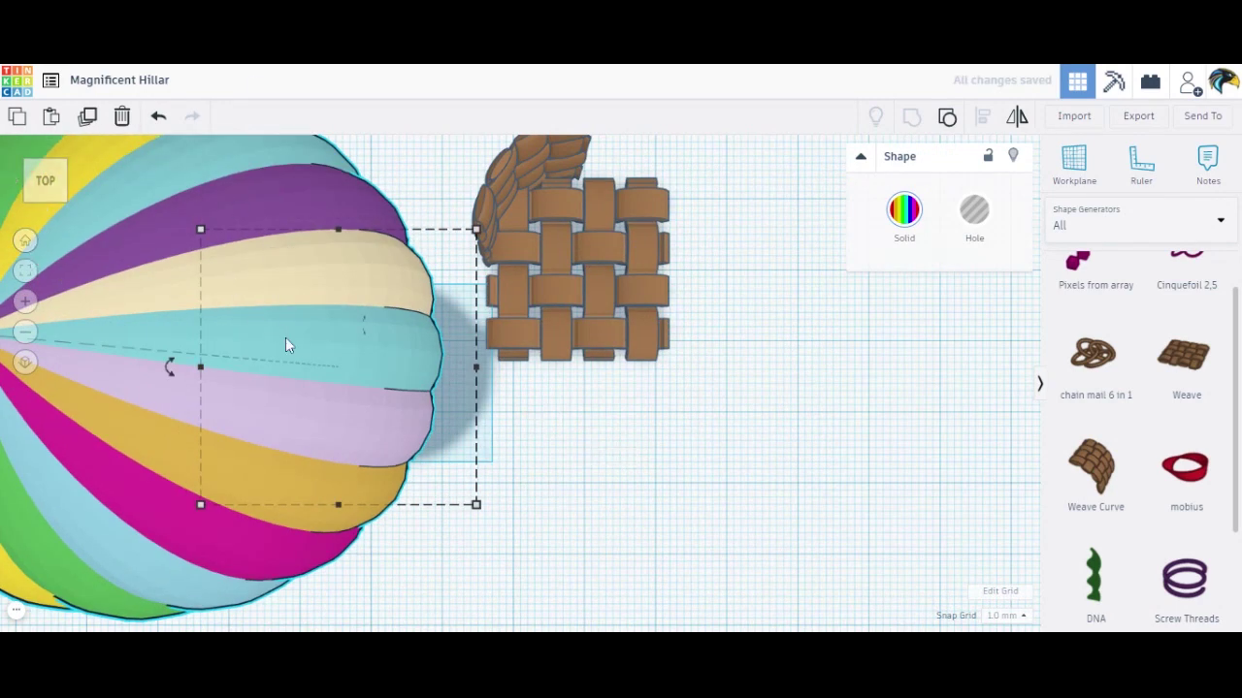
pyautogui.moveTo(285, 346); pyautogui.dragTo(212, 343)
# Duplicate the Weave Curve shape, mirror the copy, and place it beside the original to form a semicircular wall.
pyautogui.moveTo(43, 179); pyautogui.dragTo(64, 190)
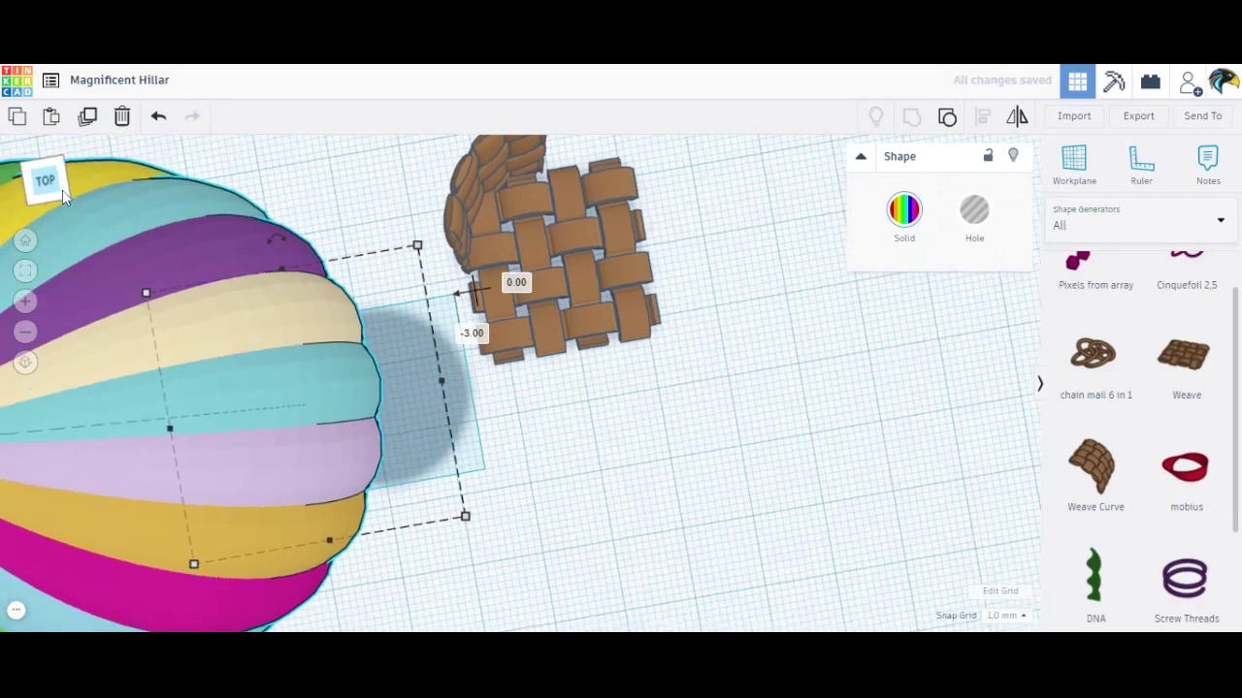
pyautogui.click(64, 191)
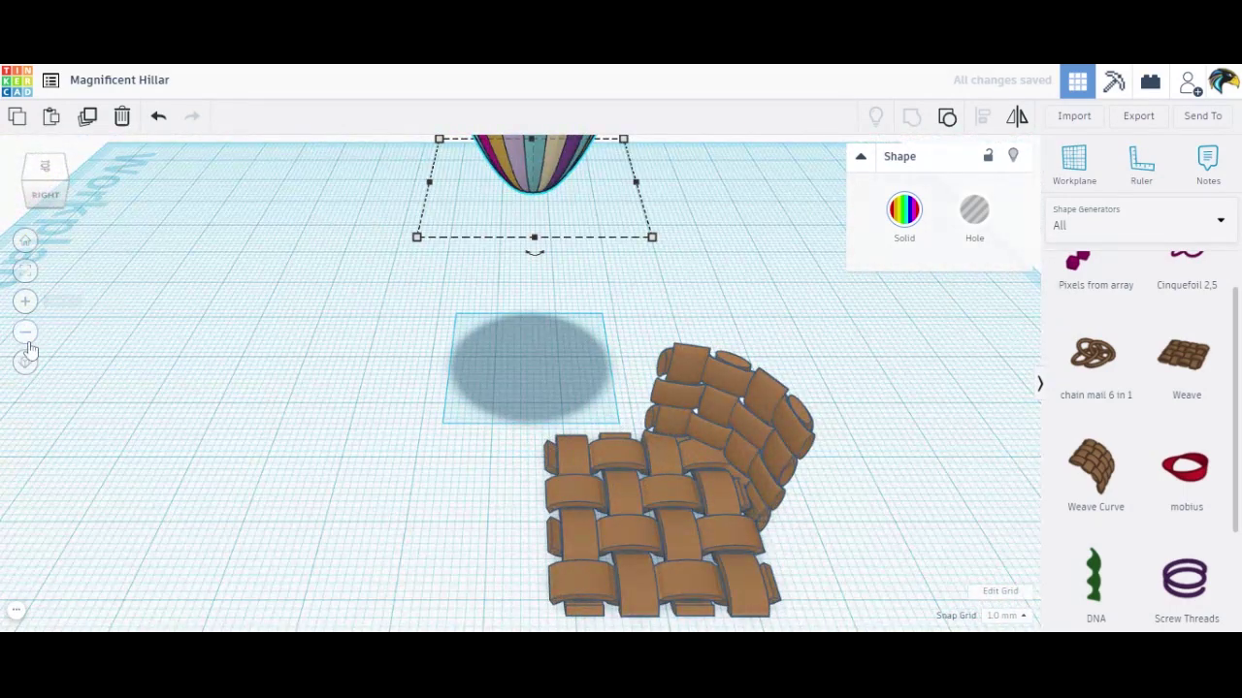
pyautogui.click(27, 339)
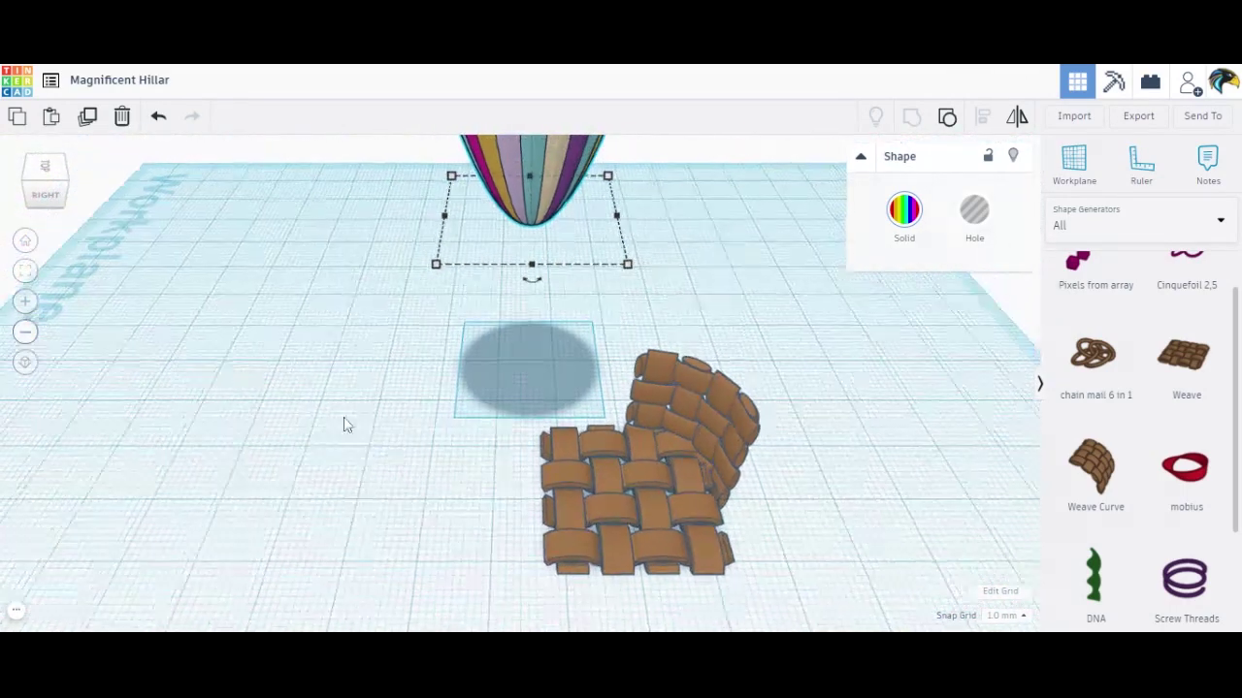
pyautogui.click(710, 425)
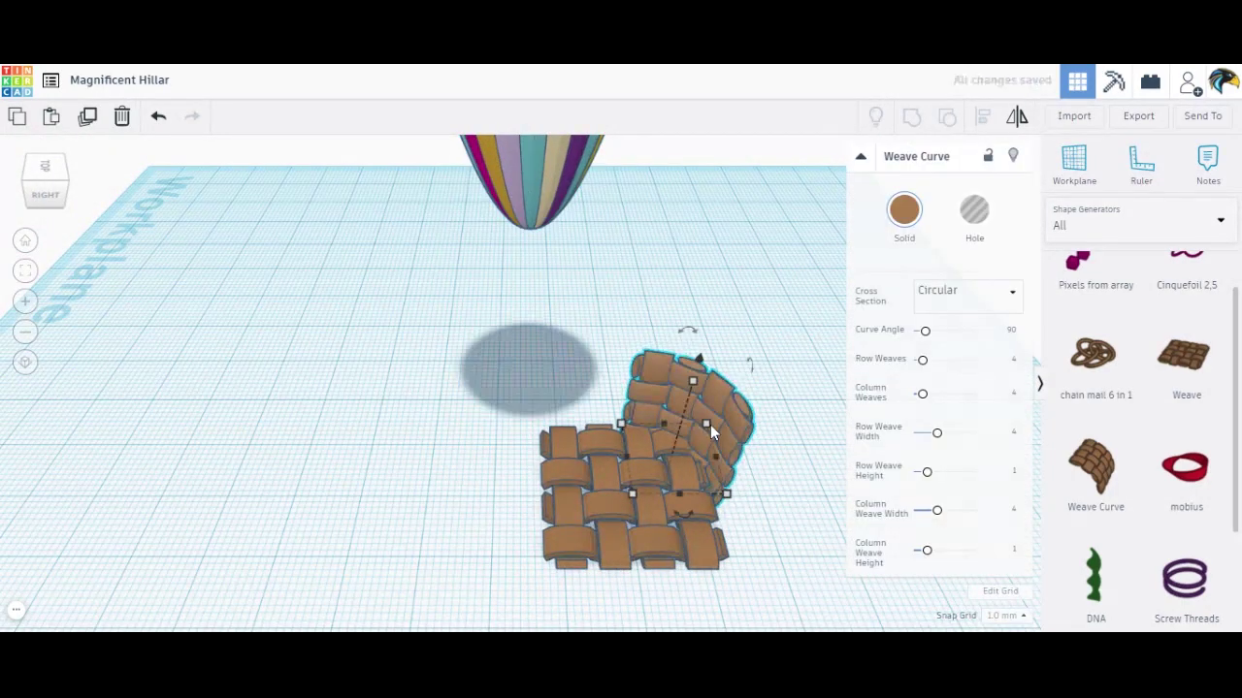
pyautogui.click(1019, 122)
pyautogui.click(605, 460)
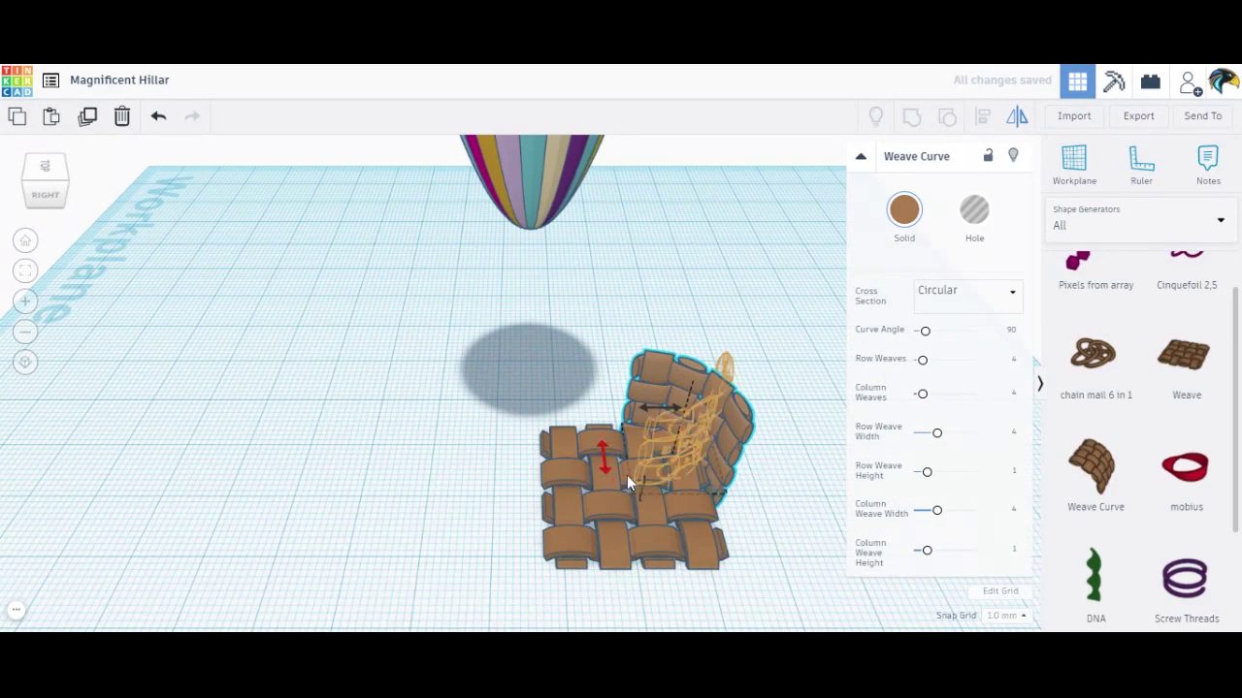
pyautogui.click(655, 409)
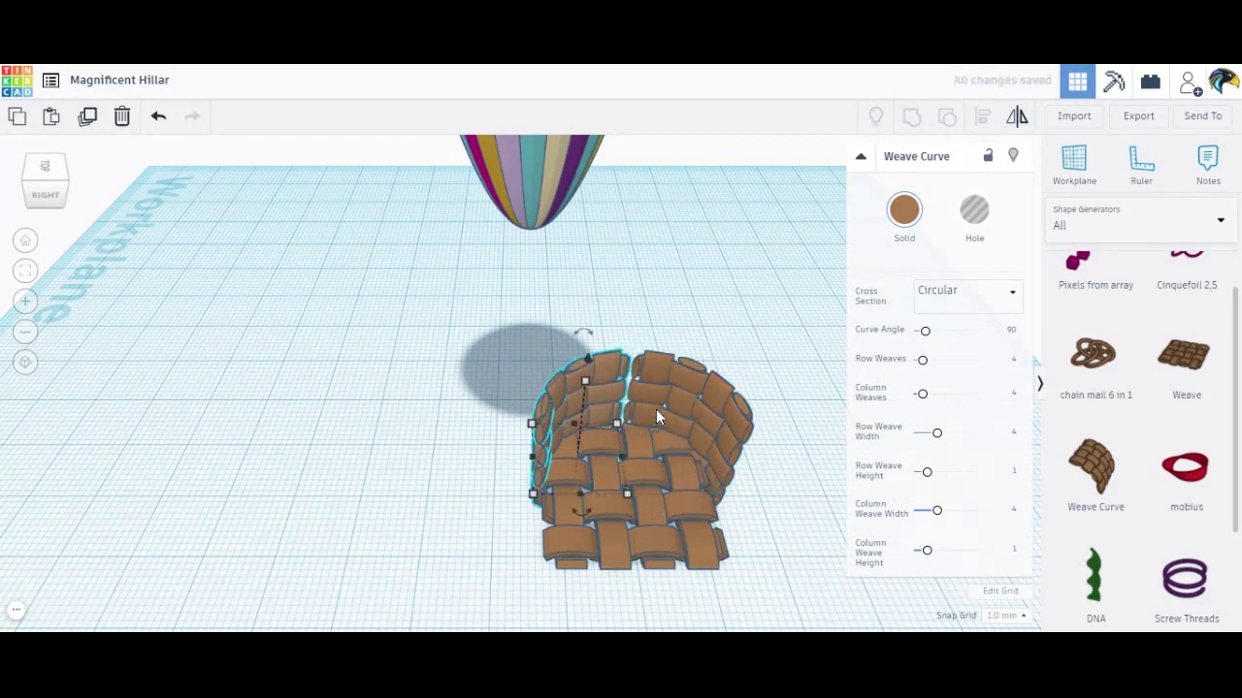
# Close the gap between the two Weave Curve shapes and group them into one half wall.
pyautogui.click(718, 419)
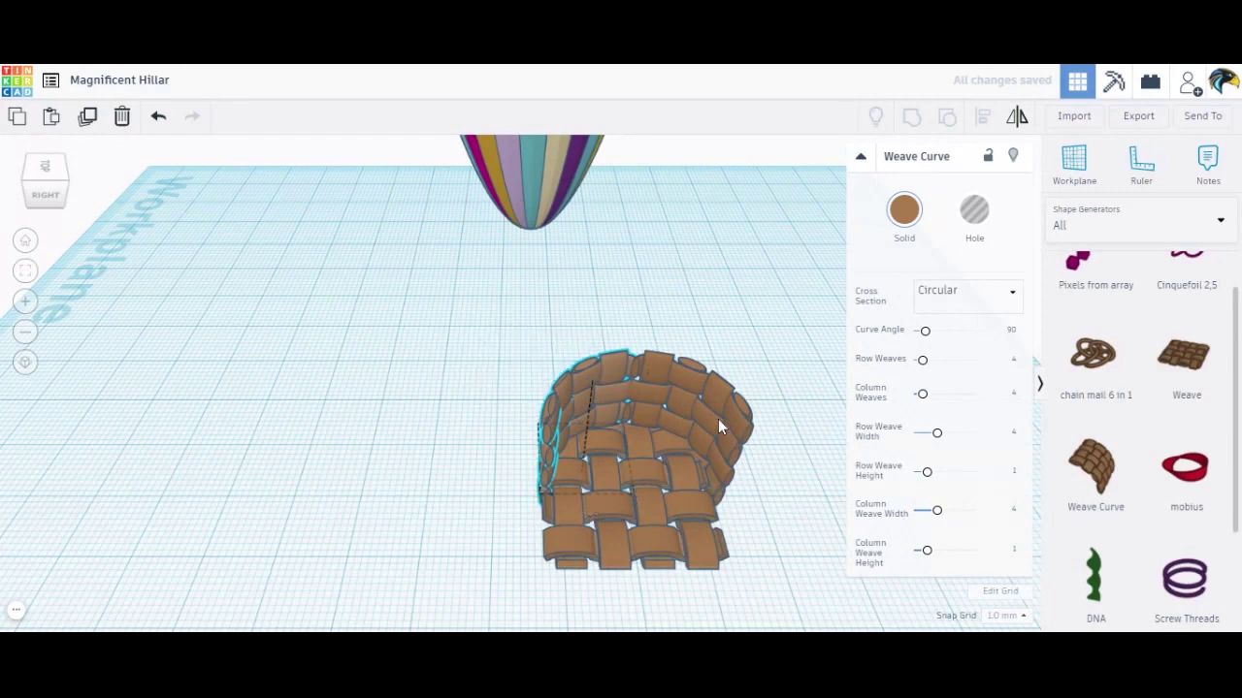
pyautogui.click(791, 515)
pyautogui.click(580, 386)
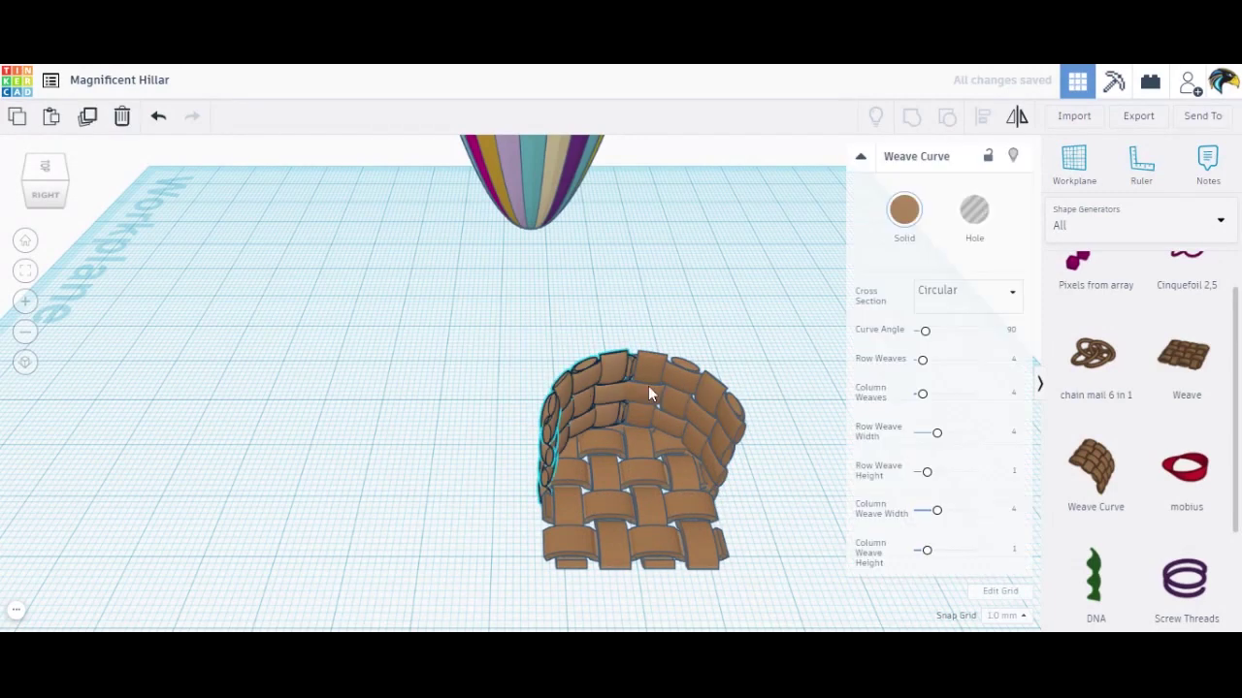
pyautogui.keyDown('shift'); pyautogui.click(719, 419); pyautogui.keyUp('shift')
pyautogui.hotkey('ctrl', 'g')
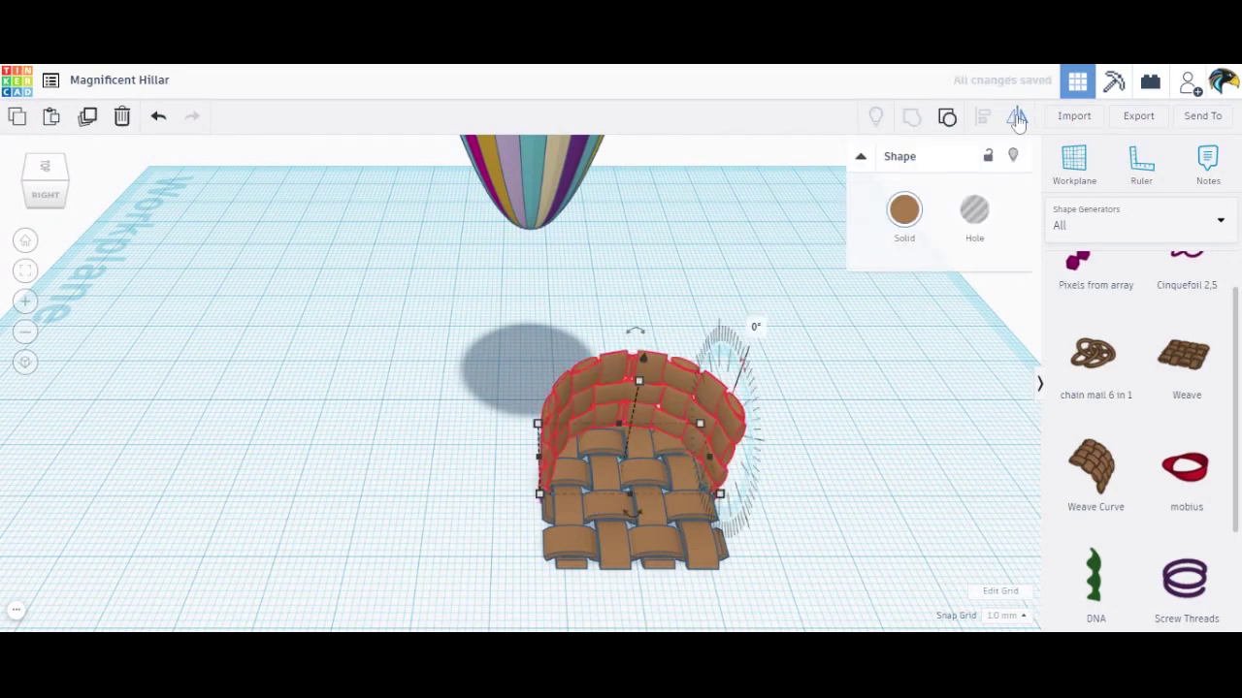
# Duplicate and mirror the grouped half wall, then move the copy to the opposite side to complete the round basket wall.
pyautogui.click(1017, 116)
pyautogui.click(517, 458)
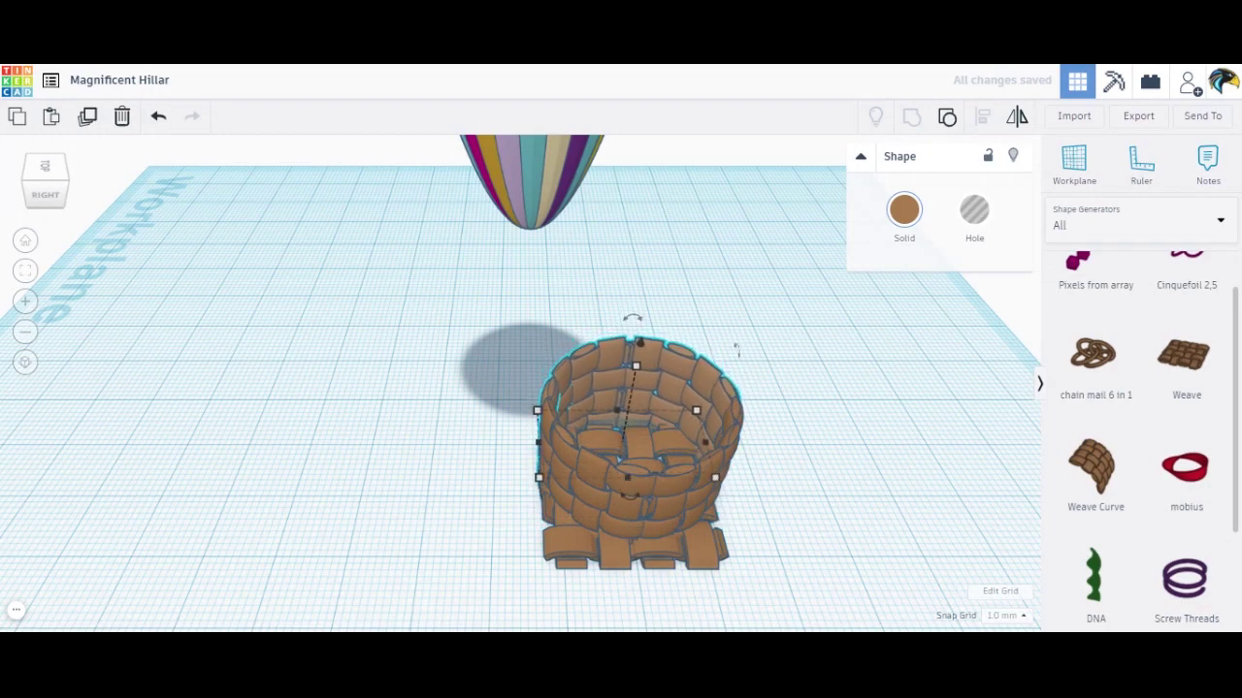
pyautogui.click(646, 524)
pyautogui.press('Down')
pyautogui.press('Down')
pyautogui.press('Down')
pyautogui.press('Down')
pyautogui.press('Down')
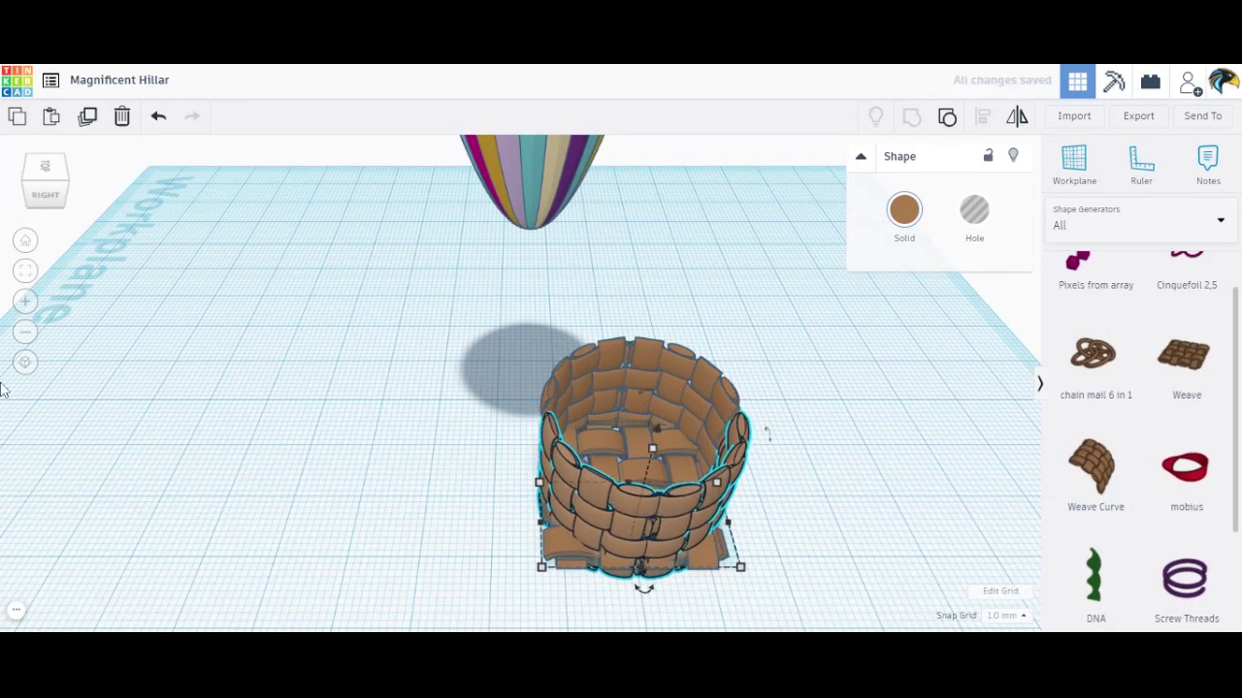
# Tighten the joint between the two half walls and shift the flat Weave floor toward the middle of the ring.
pyautogui.click(44, 174)
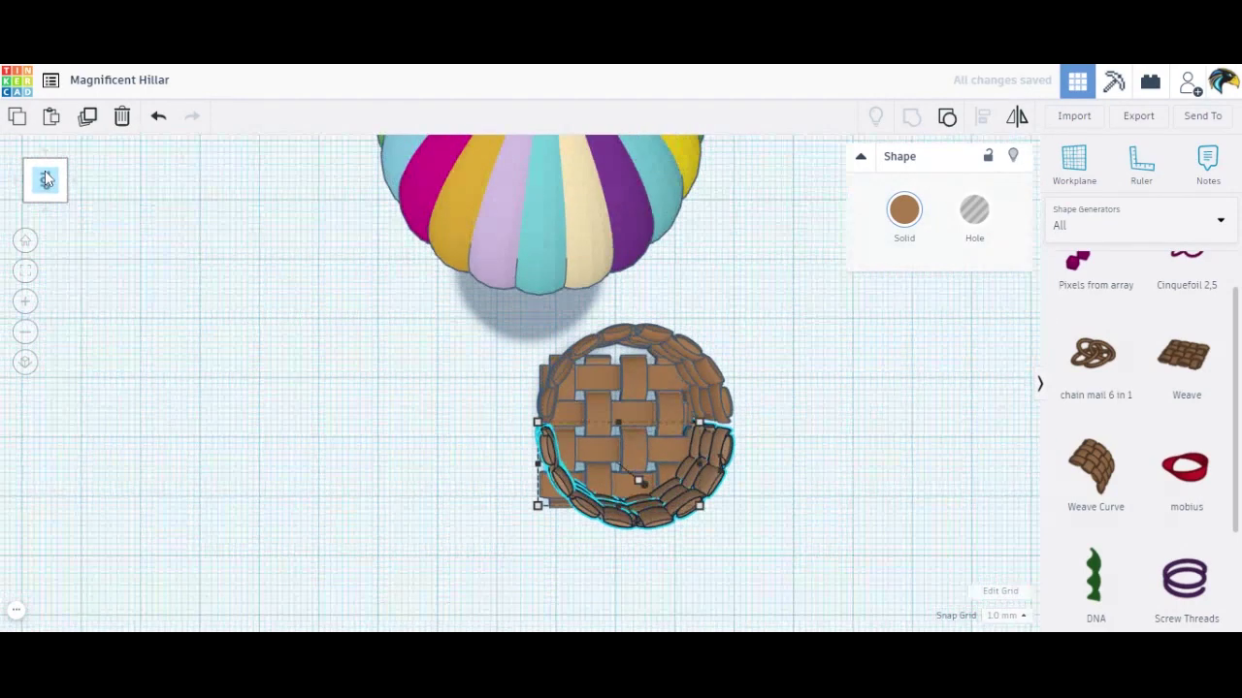
pyautogui.click(786, 462)
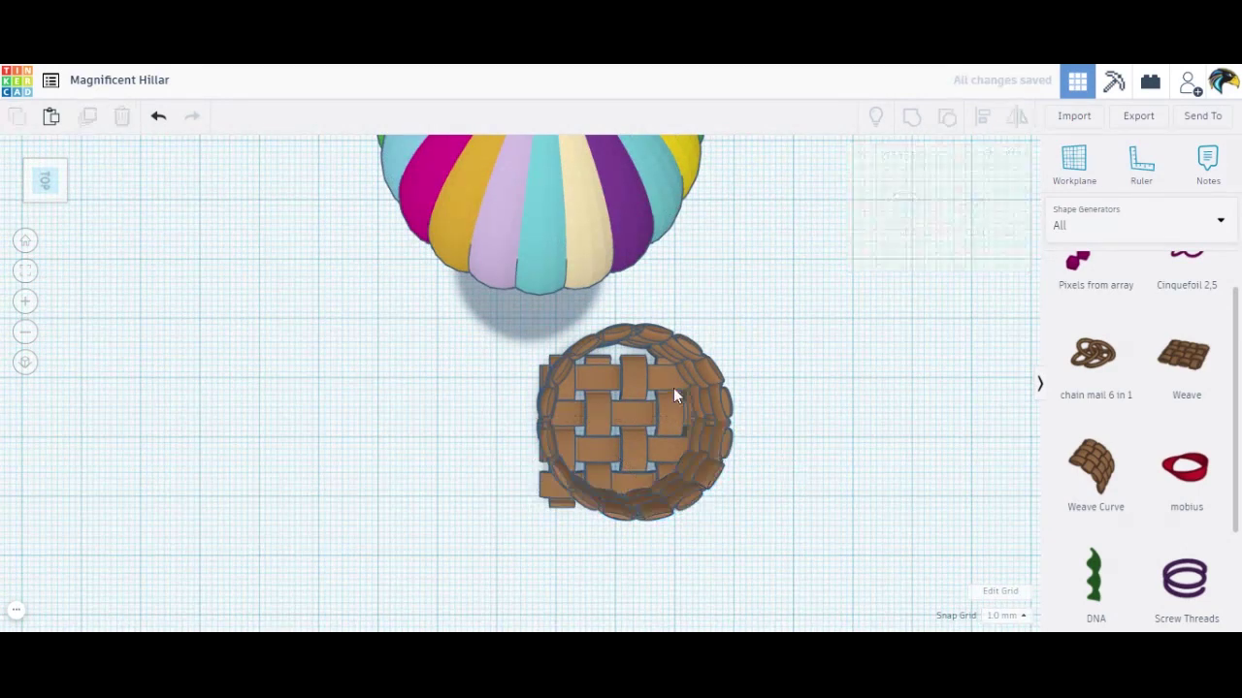
pyautogui.click(613, 458)
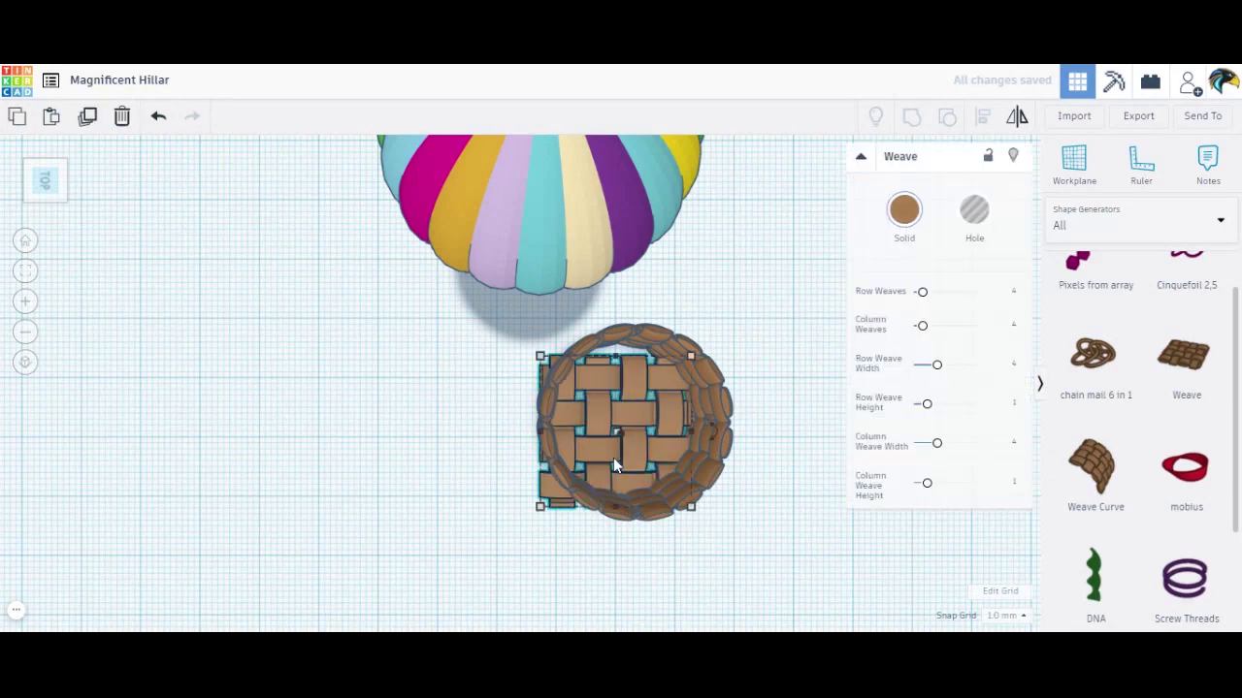
pyautogui.press('Right')
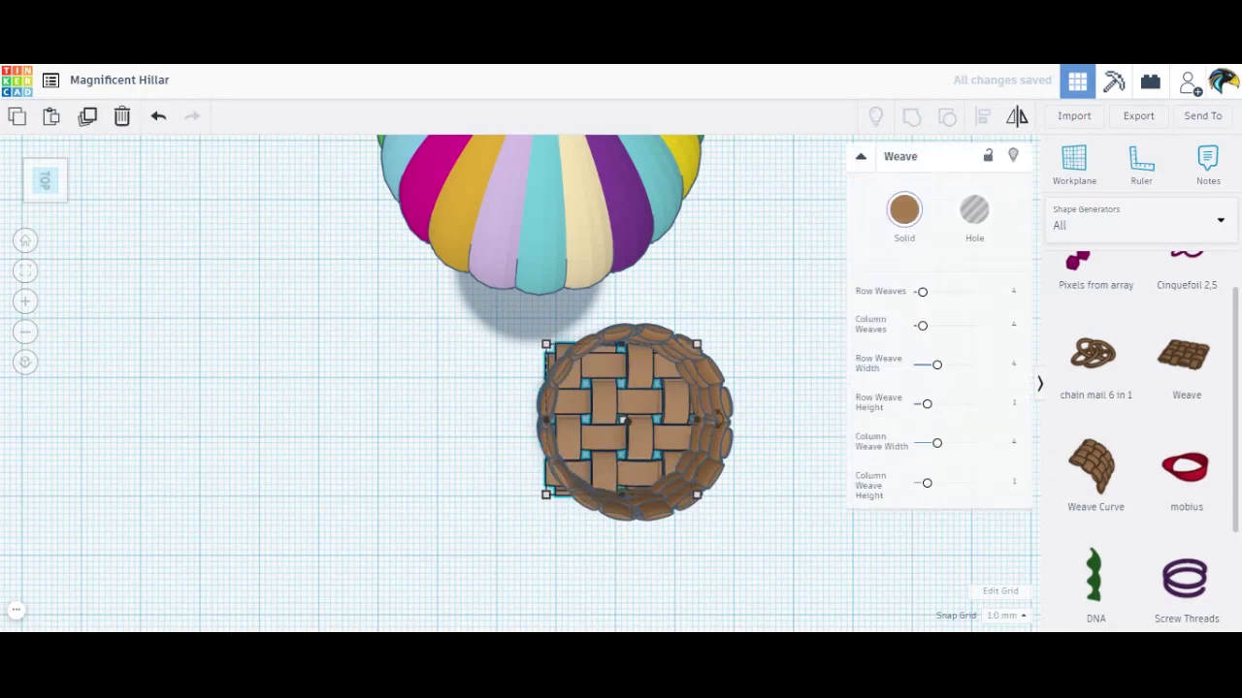
pyautogui.click(772, 504)
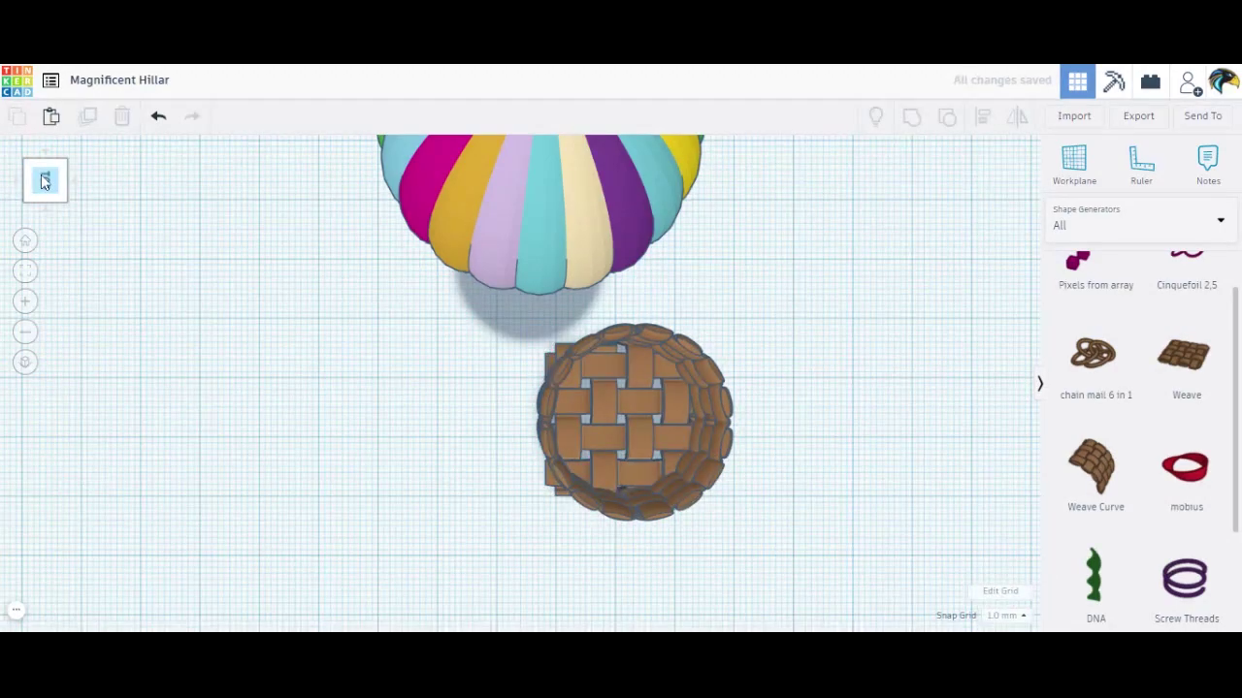
# Lower the flat Weave floor onto the workplane at the foot of the round basket wall.
pyautogui.moveTo(45, 178); pyautogui.dragTo(29, 169)
pyautogui.moveTo(446, 327); pyautogui.dragTo(981, 592)
pyautogui.hotkey('ctrl', 'Up')
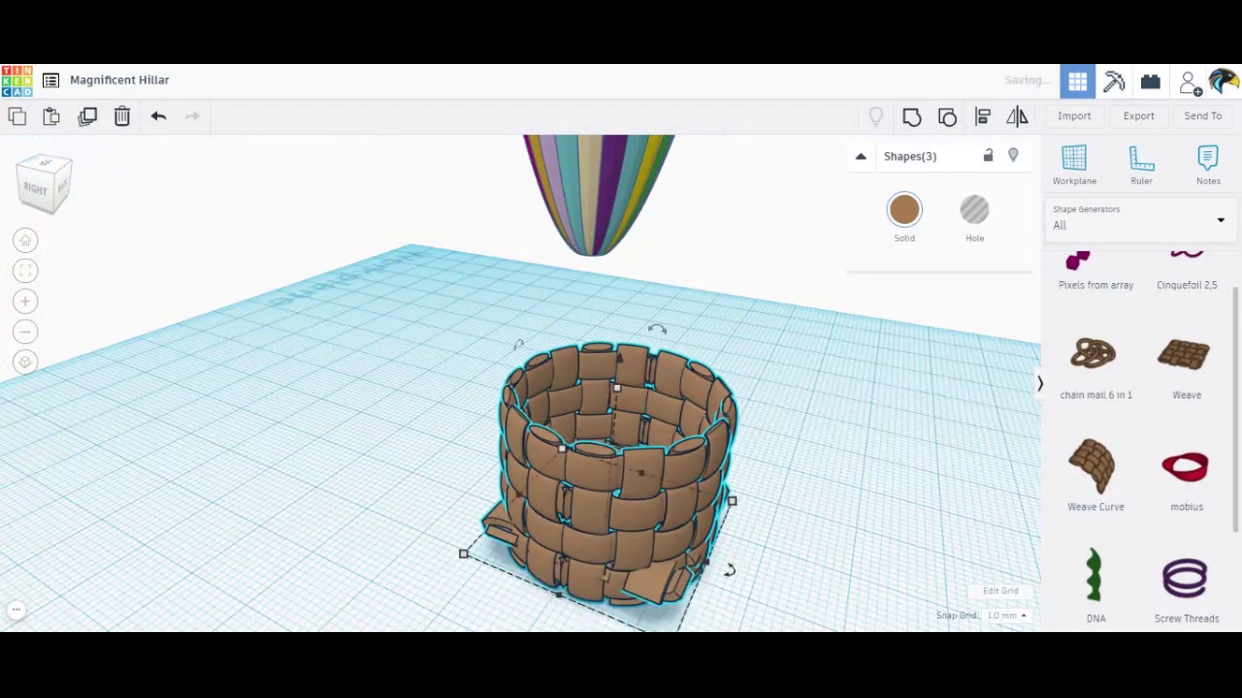
pyautogui.click(410, 515)
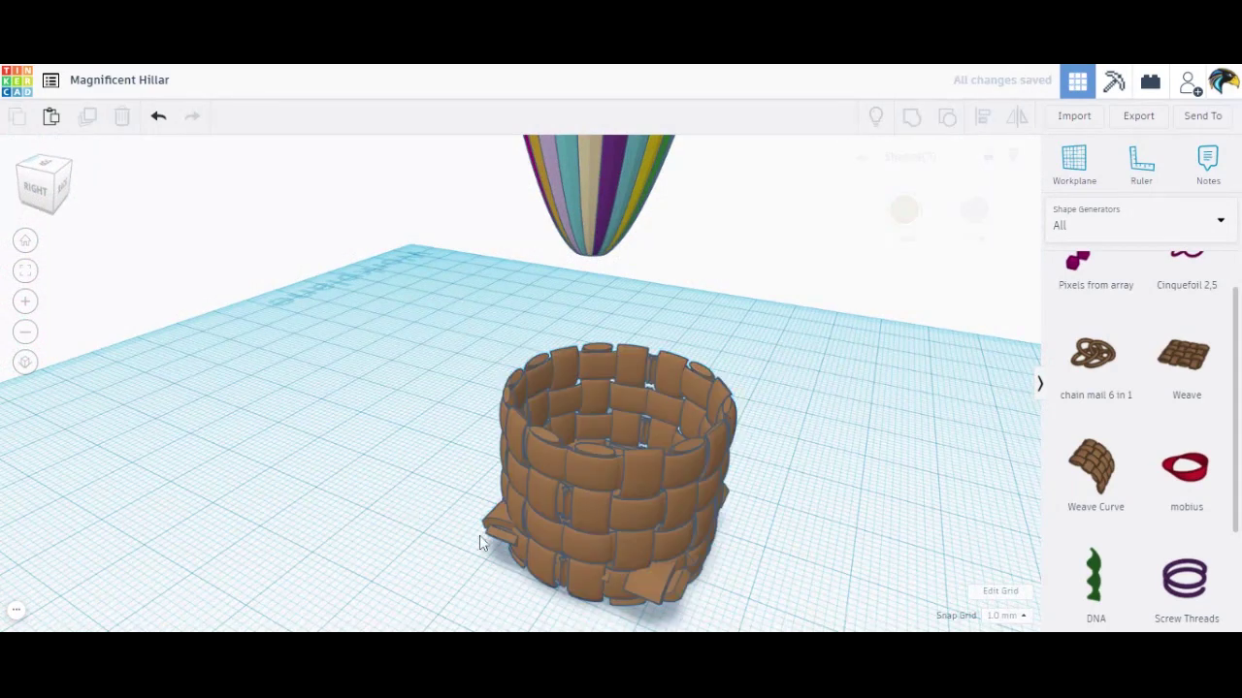
pyautogui.click(506, 535)
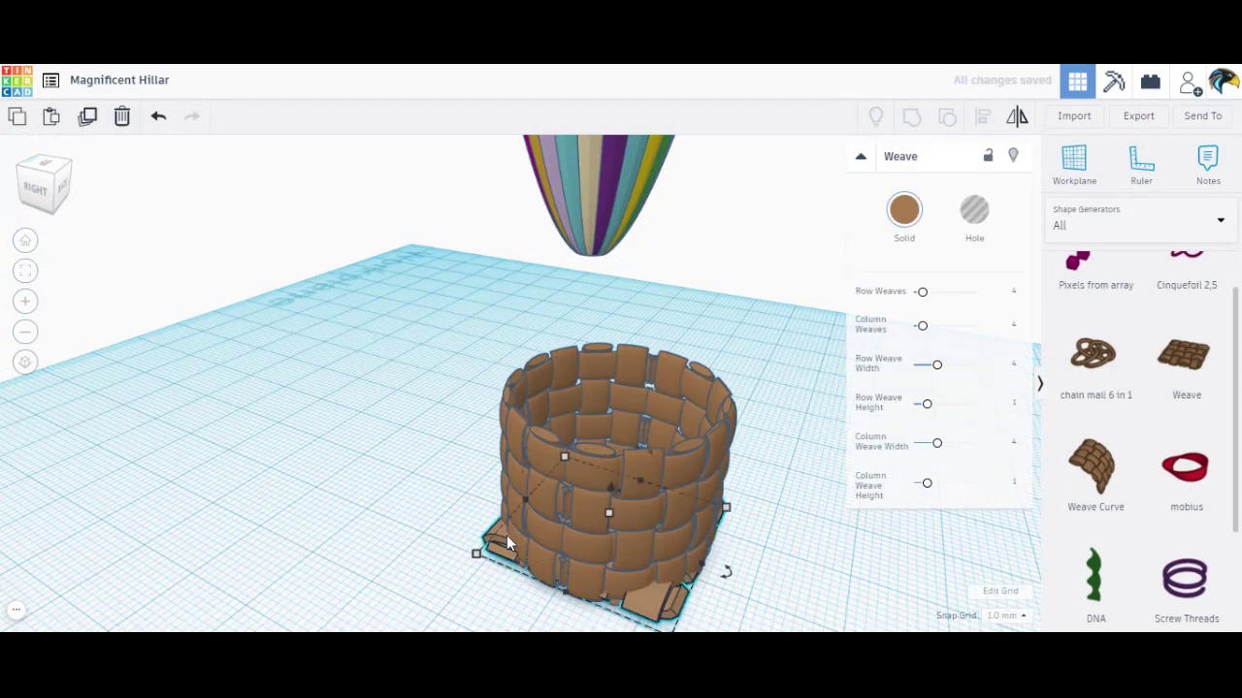
pyautogui.click(520, 533)
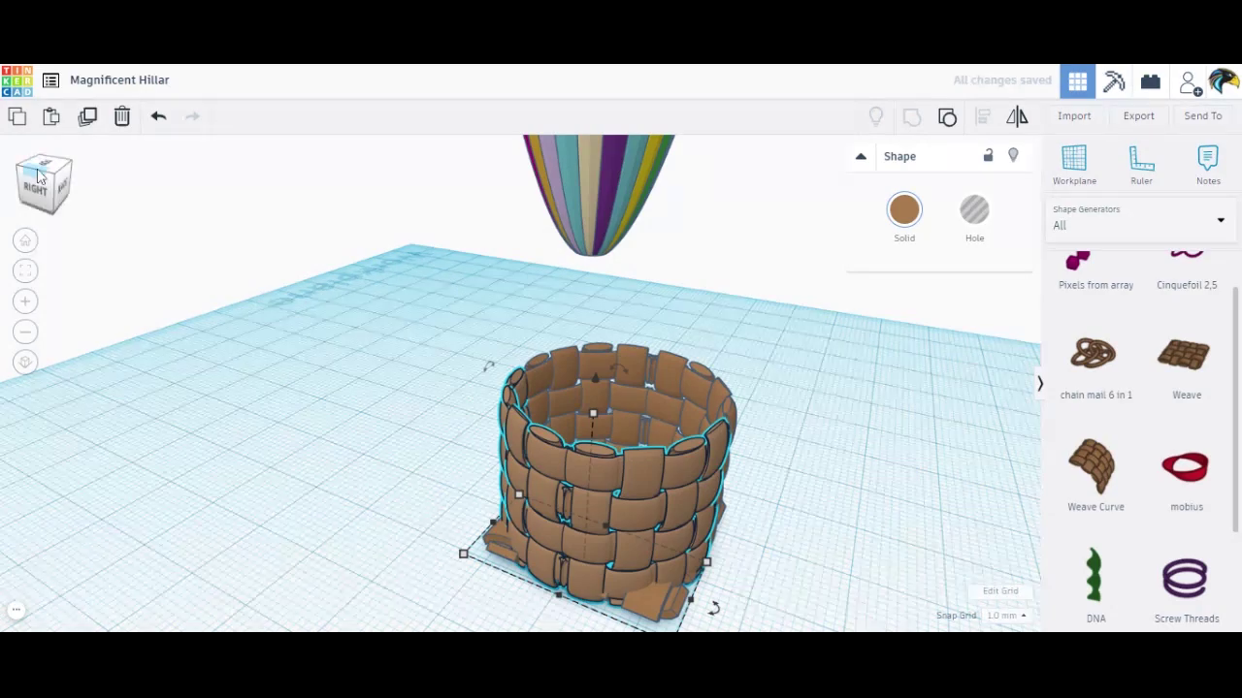
# Select the two half walls and the woven floor and align them on their common centre in one direction.
pyautogui.moveTo(49, 199)
pyautogui.mouseDown()
pyautogui.moveTo(51, 158)
pyautogui.moveTo(56, 187)
pyautogui.moveTo(43, 193)
pyautogui.mouseUp()
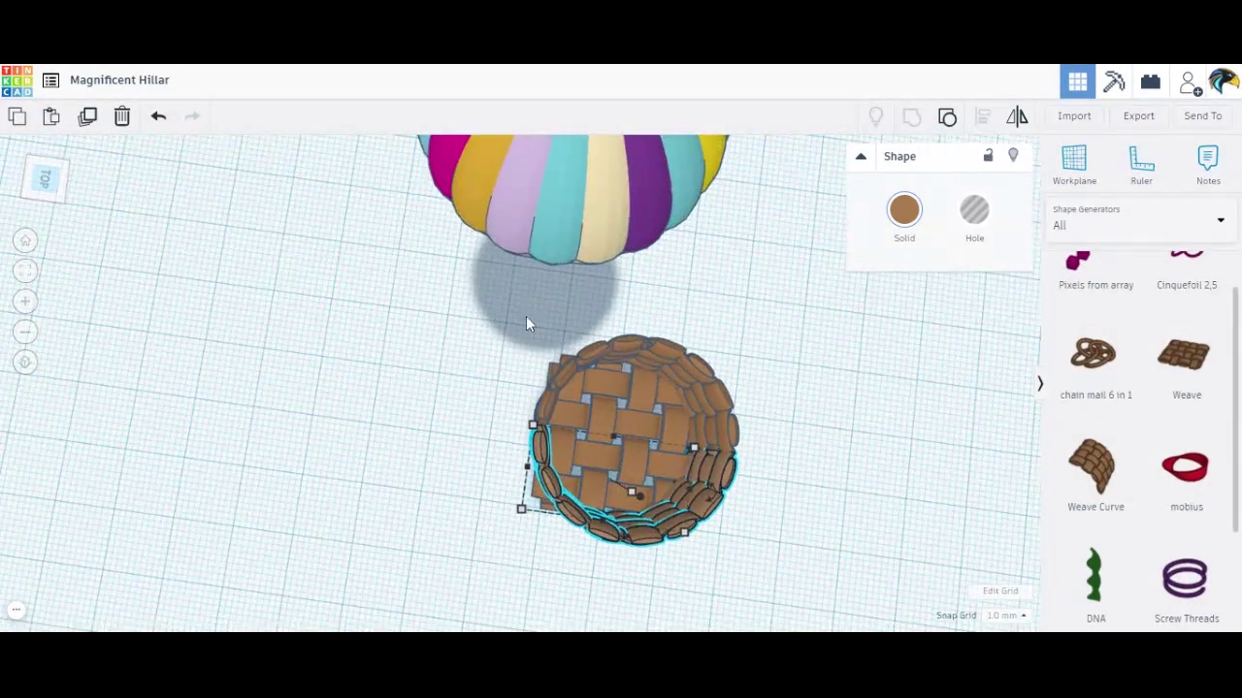
pyautogui.moveTo(526, 317); pyautogui.dragTo(855, 631)
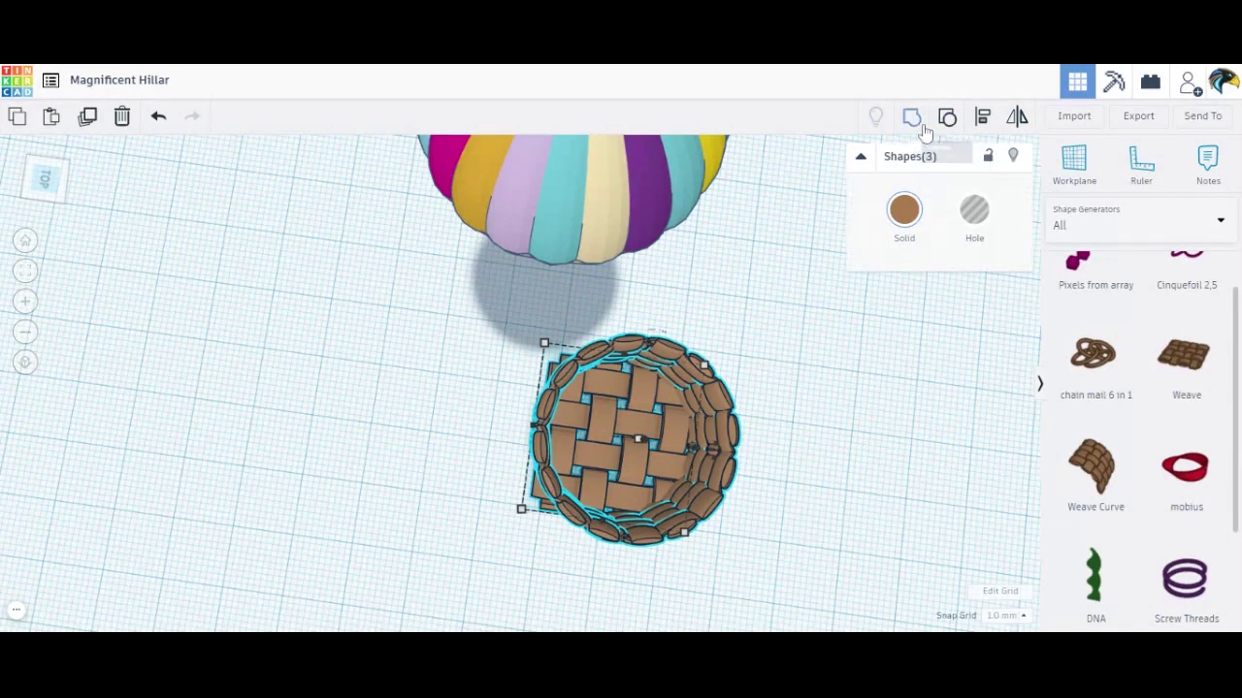
pyautogui.click(986, 124)
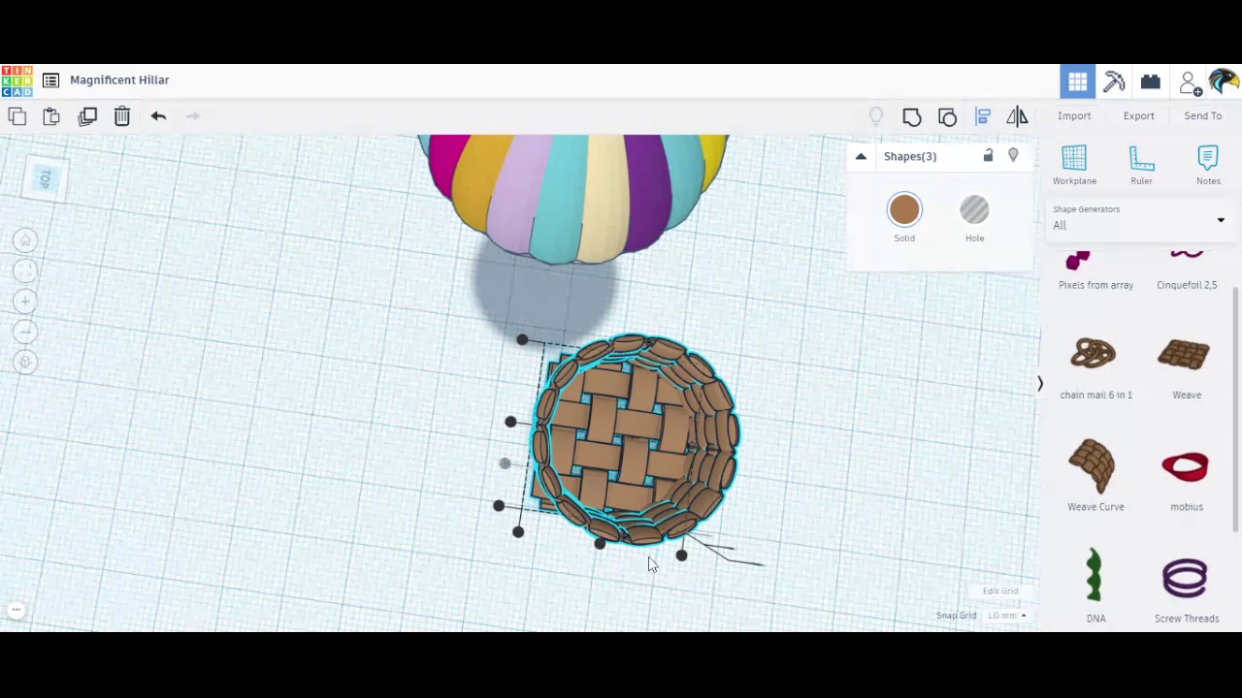
pyautogui.click(599, 546)
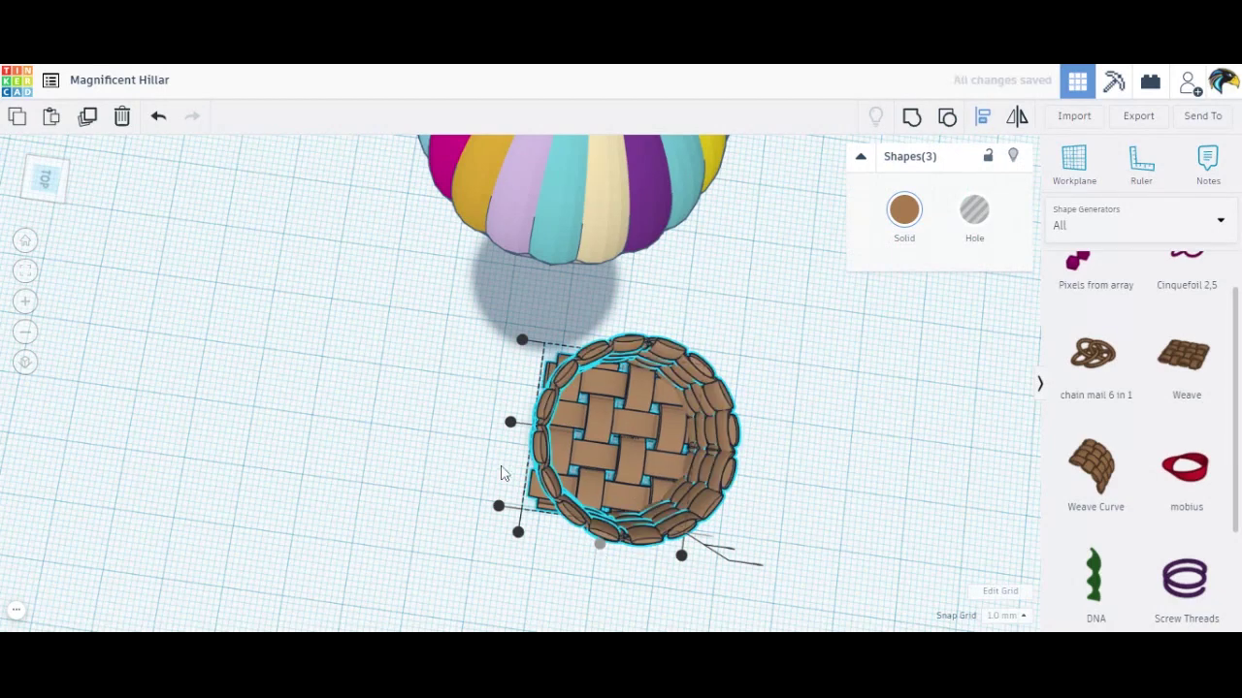
pyautogui.click(928, 398)
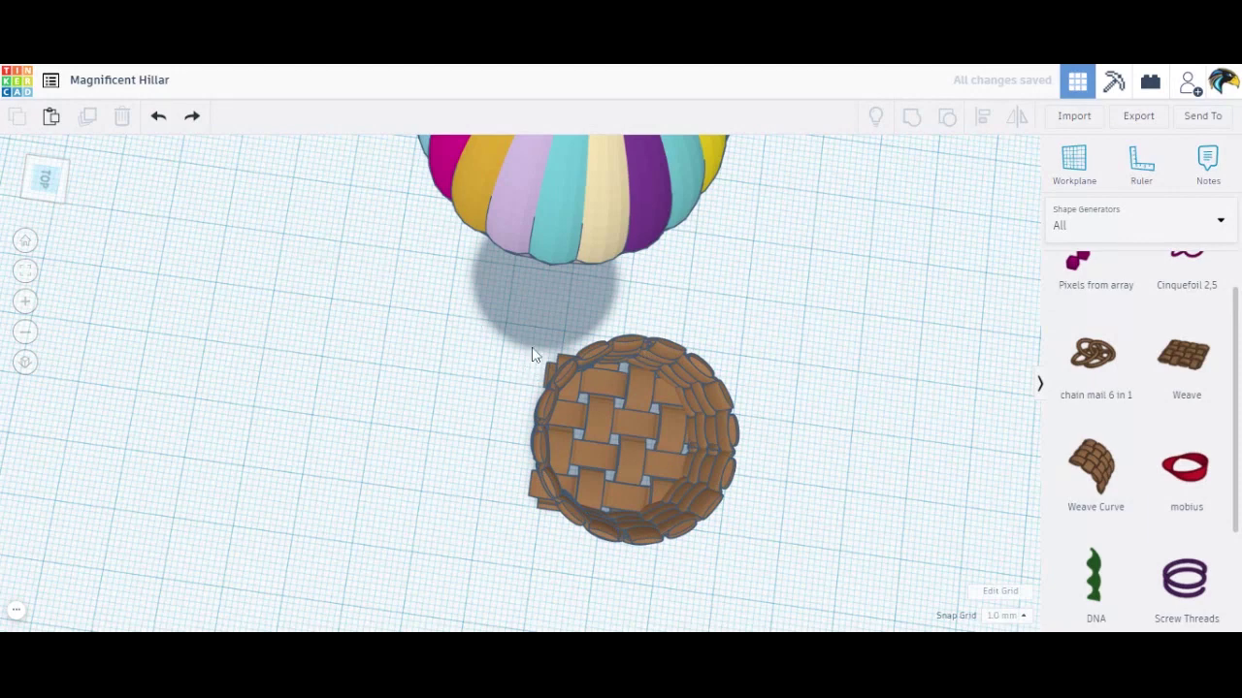
# Group the two half walls and the woven floor into a single basket.
pyautogui.moveTo(530, 340); pyautogui.dragTo(914, 596)
pyautogui.hotkey('ctrl', 'g')
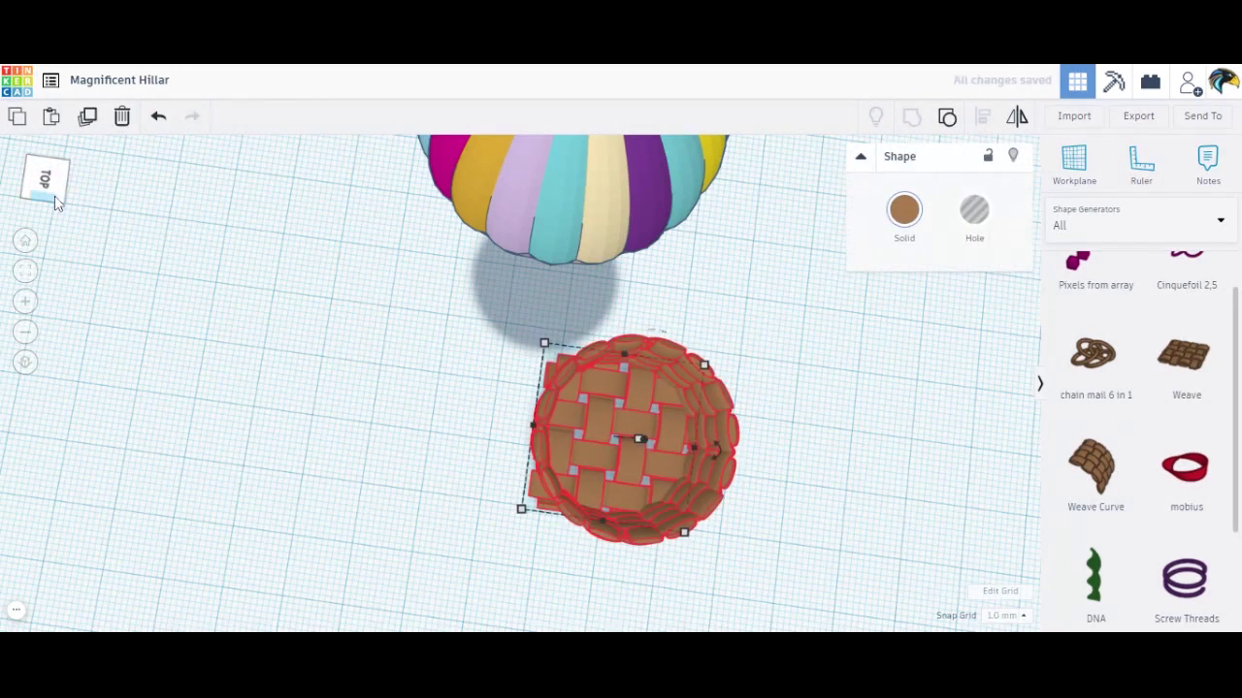
pyautogui.click(43, 197)
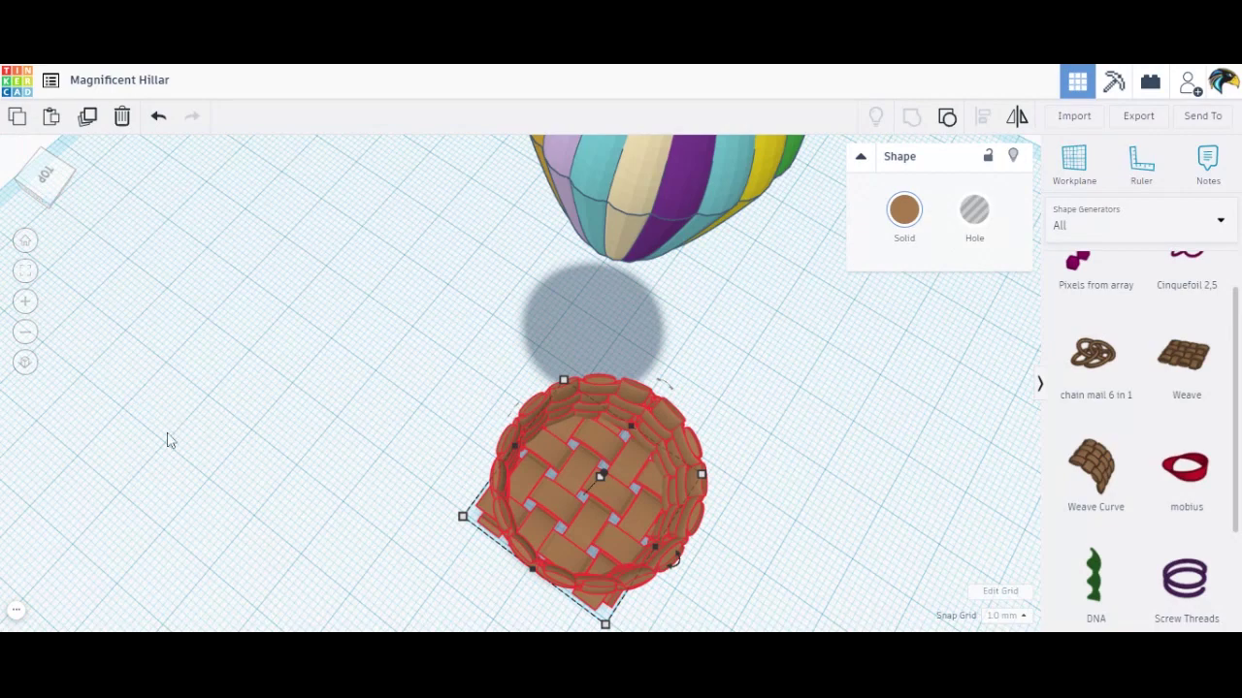
pyautogui.click(347, 528)
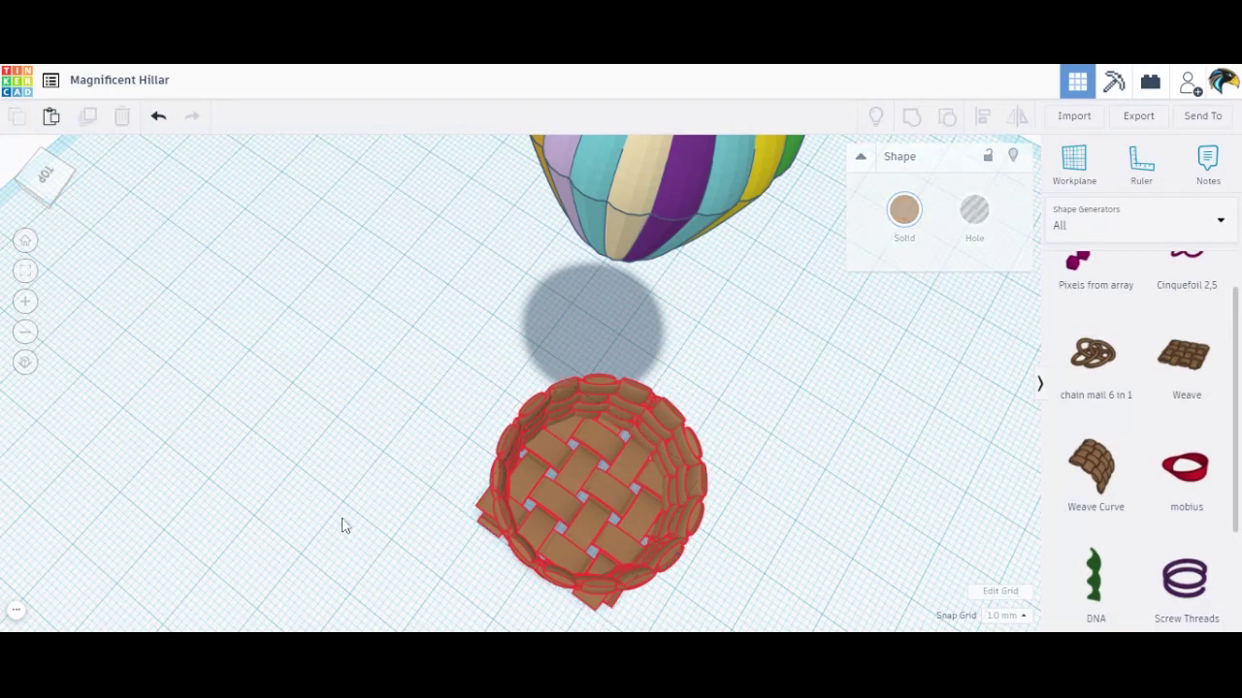
# Browse the shape generators for the Cycloid and place one on the workplane beside the woven basket.
pyautogui.click(76, 193)
pyautogui.moveTo(77, 187); pyautogui.dragTo(73, 180)
pyautogui.click(75, 188)
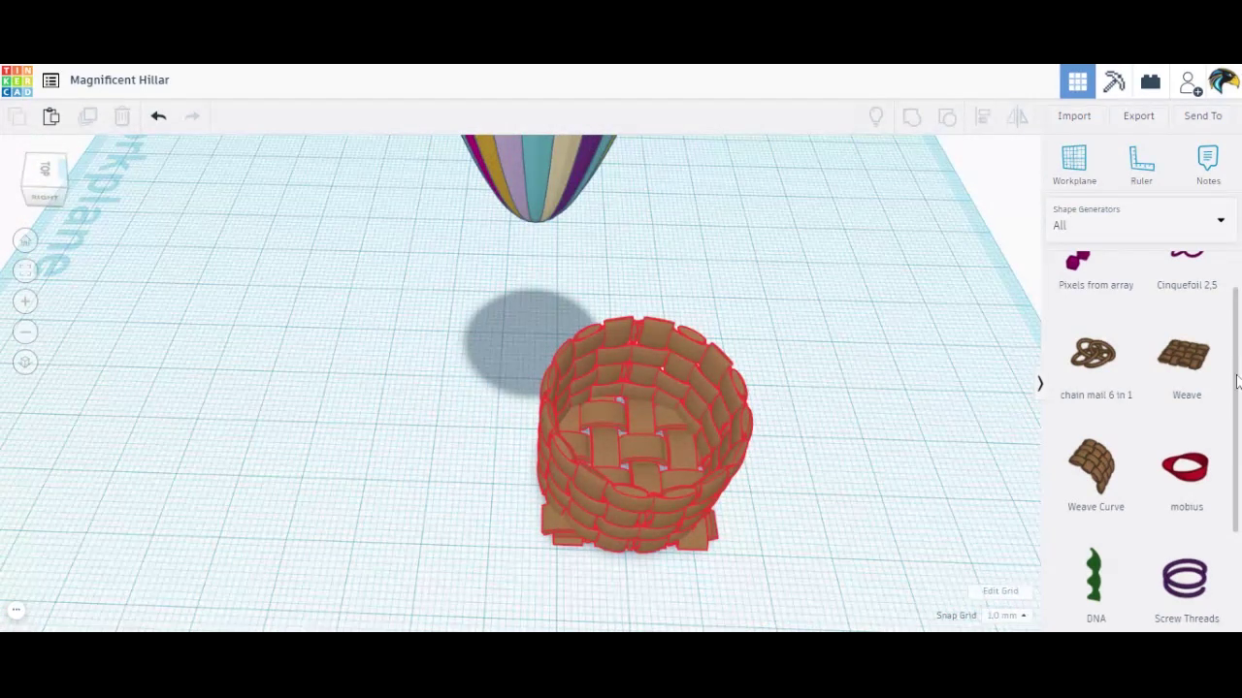
pyautogui.scroll(-3, 1236, 384)
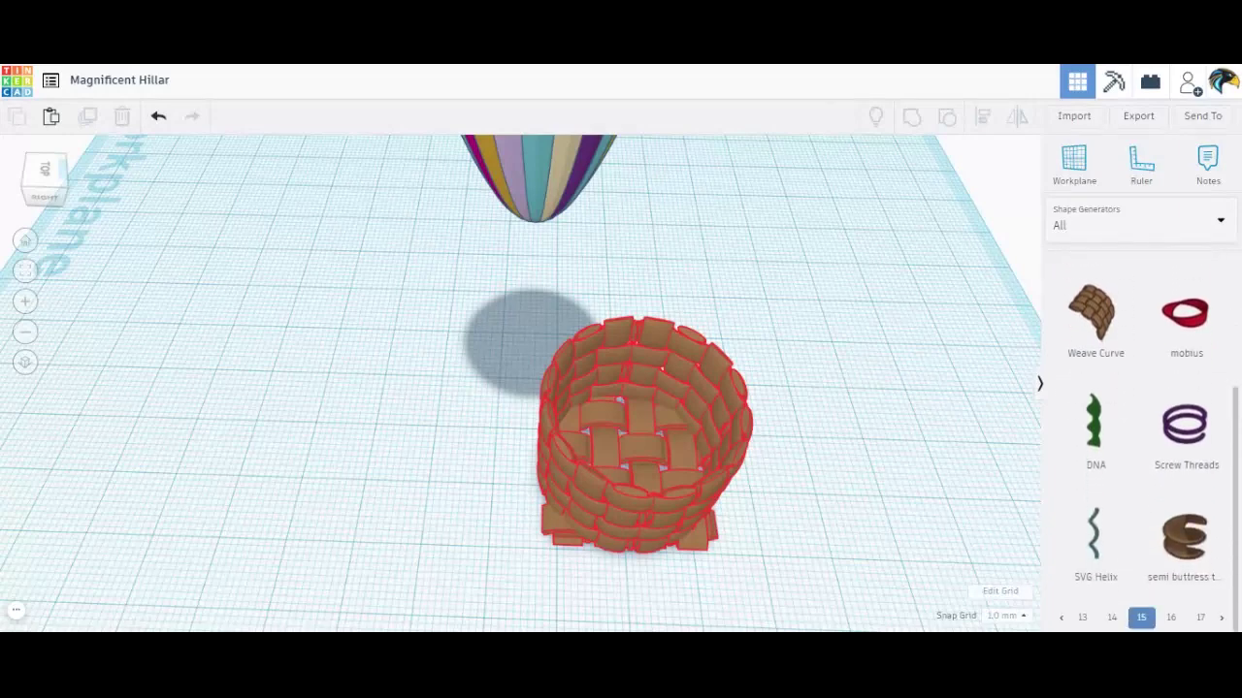
pyautogui.click(1062, 619)
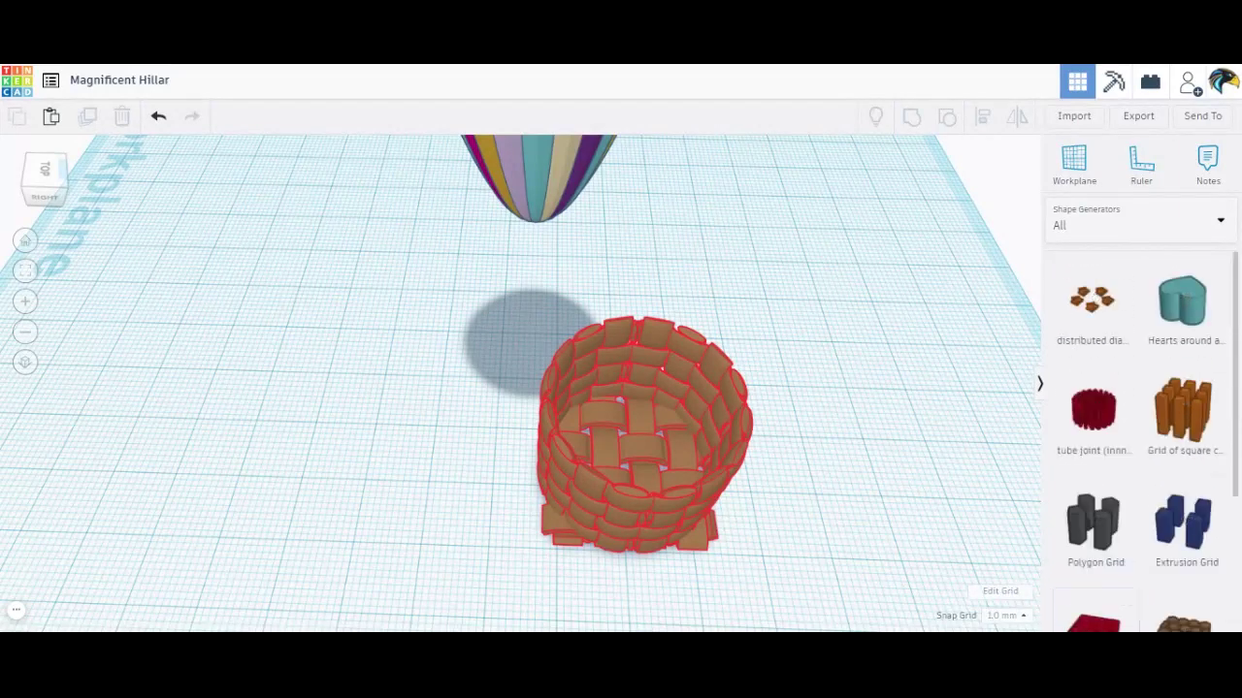
pyautogui.scroll(-3, 1238, 475)
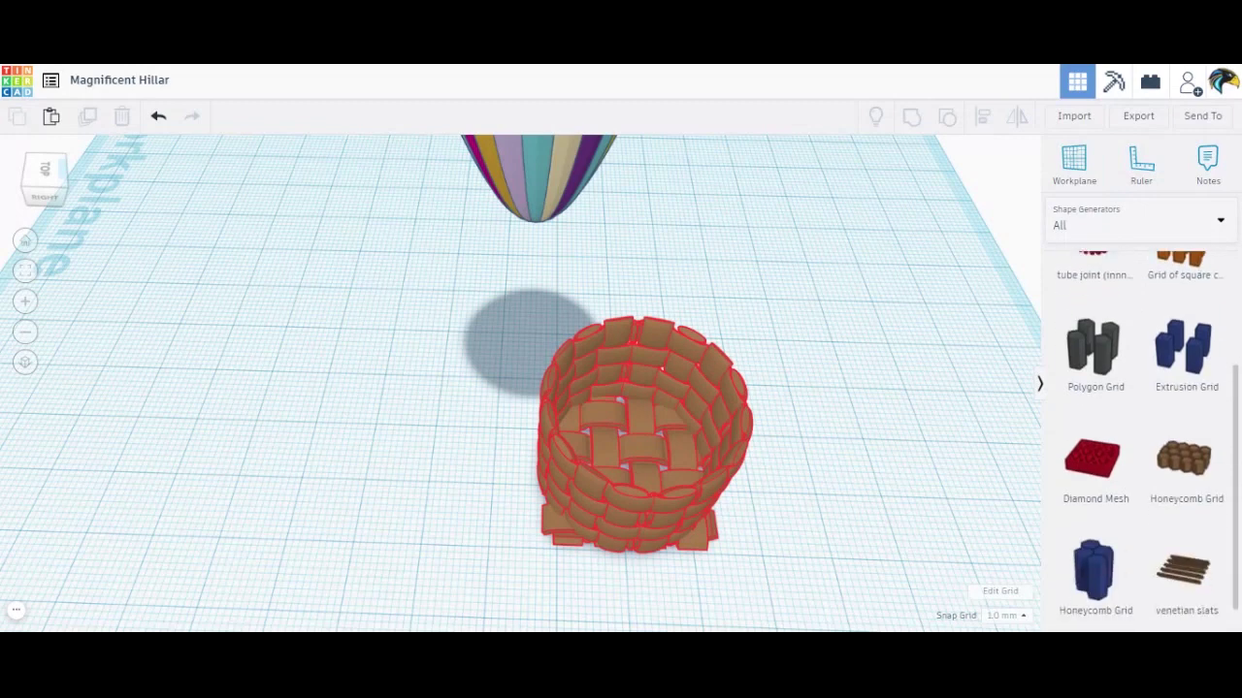
pyautogui.scroll(-1, 1238, 588)
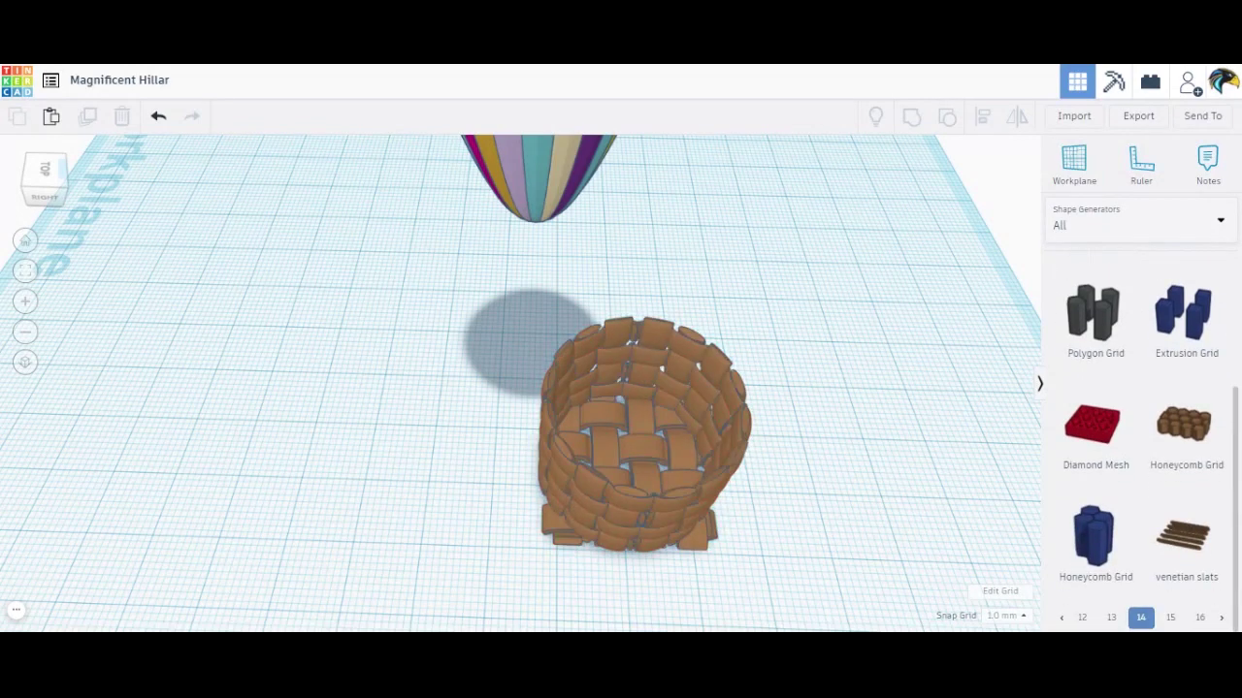
pyautogui.click(1061, 618)
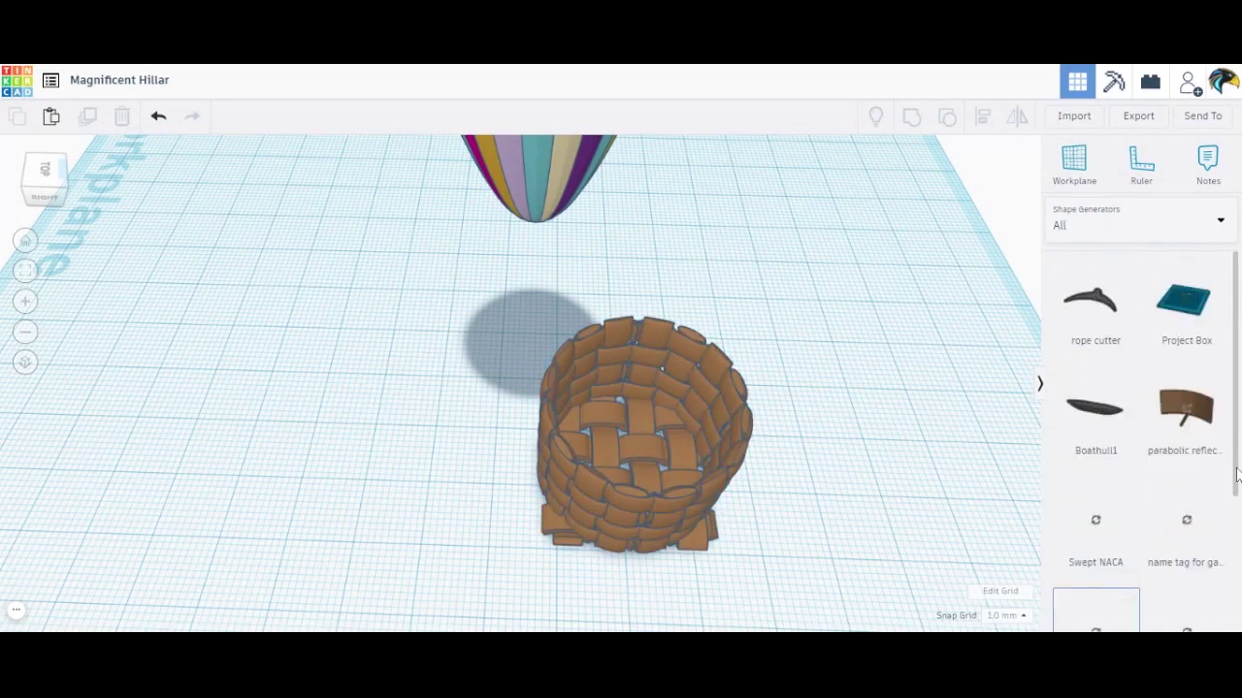
pyautogui.scroll(-2, 1141, 446)
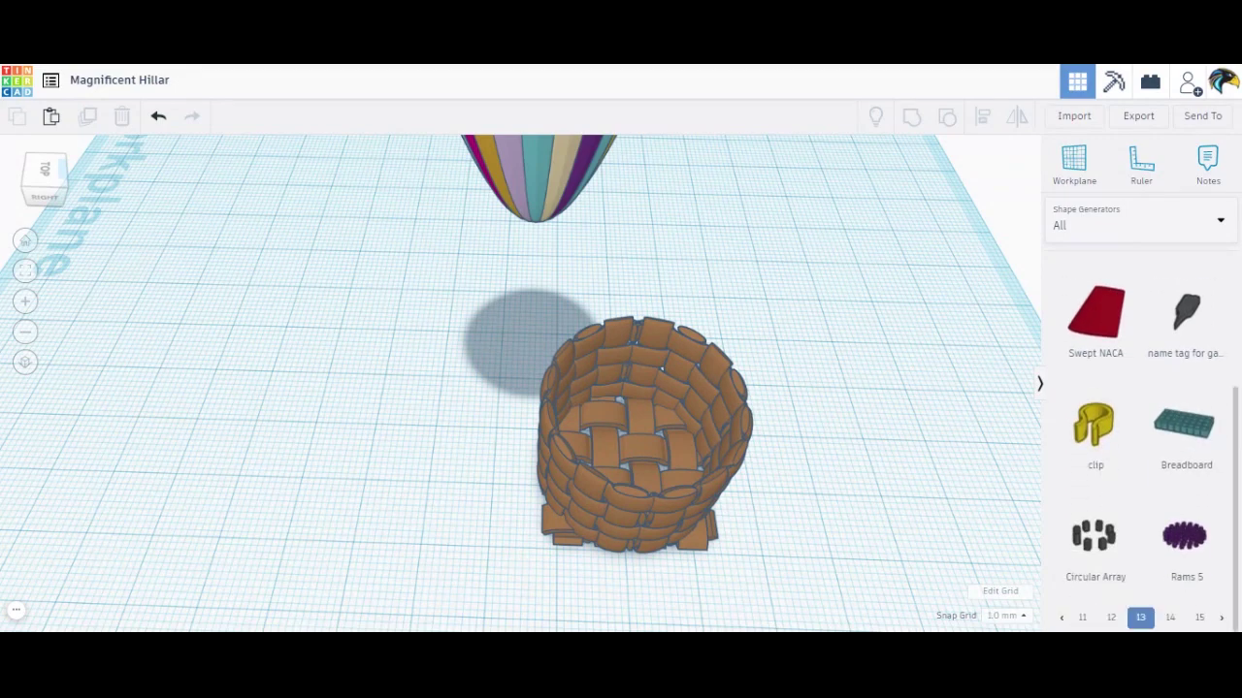
pyautogui.click(1062, 618)
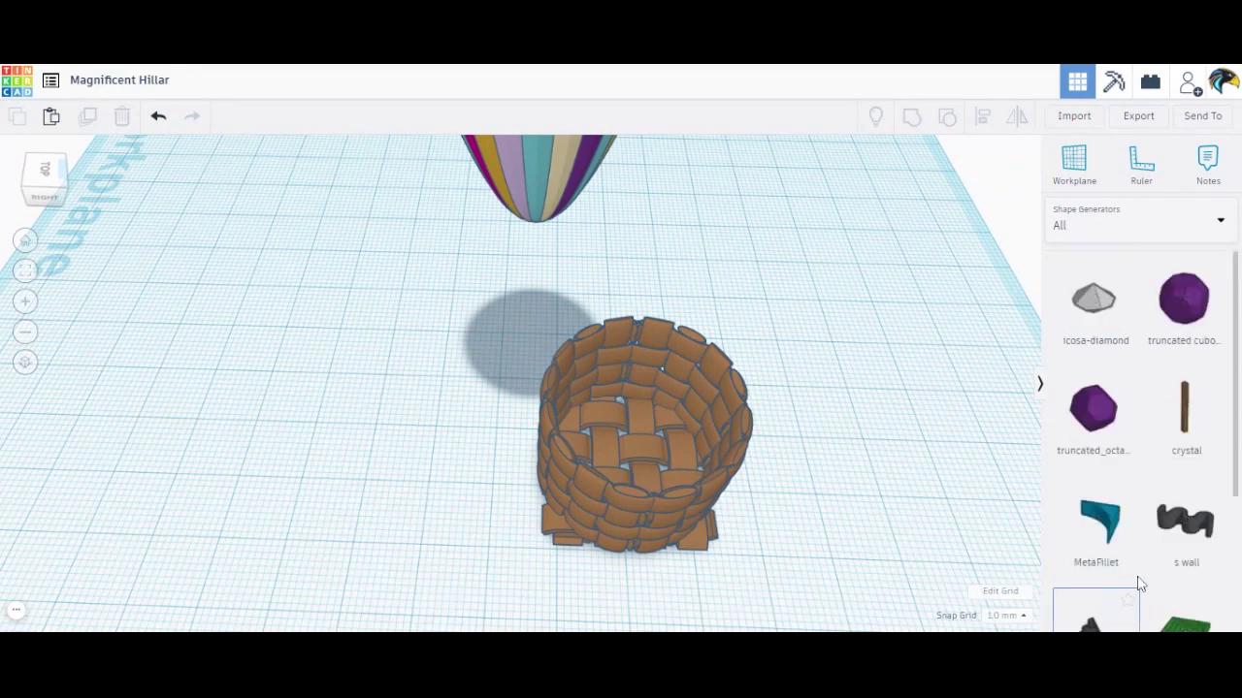
pyautogui.scroll(-4, 1237, 482)
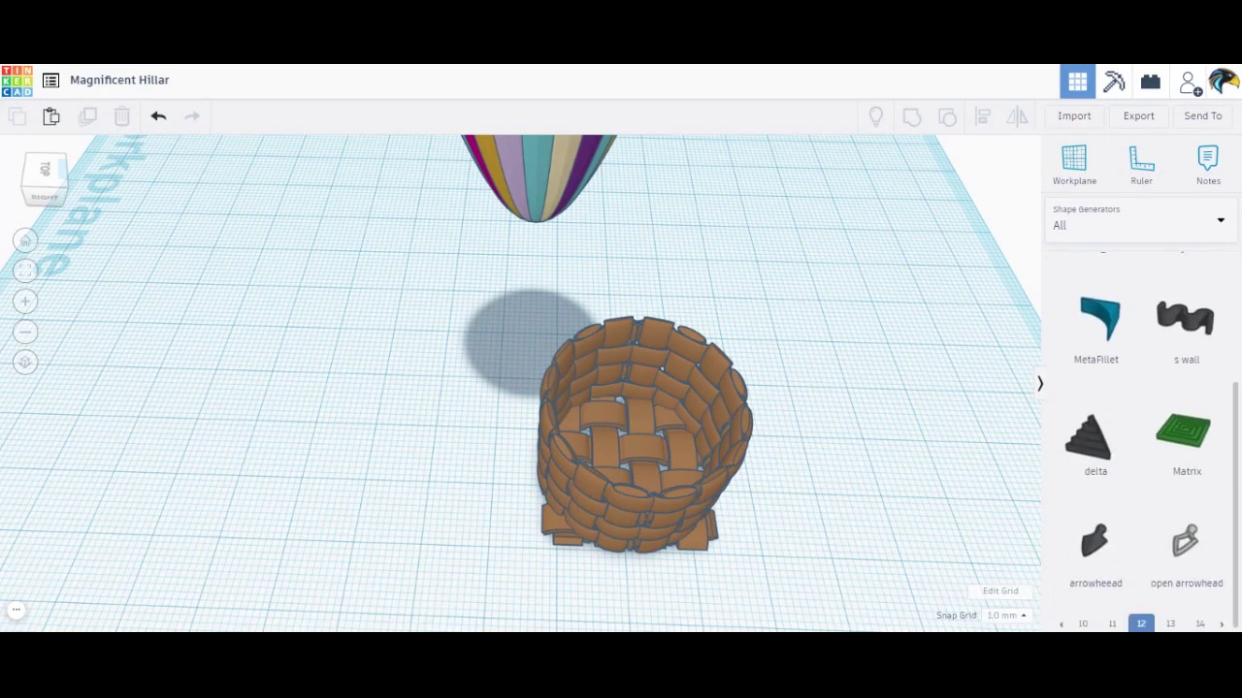
pyautogui.click(1082, 618)
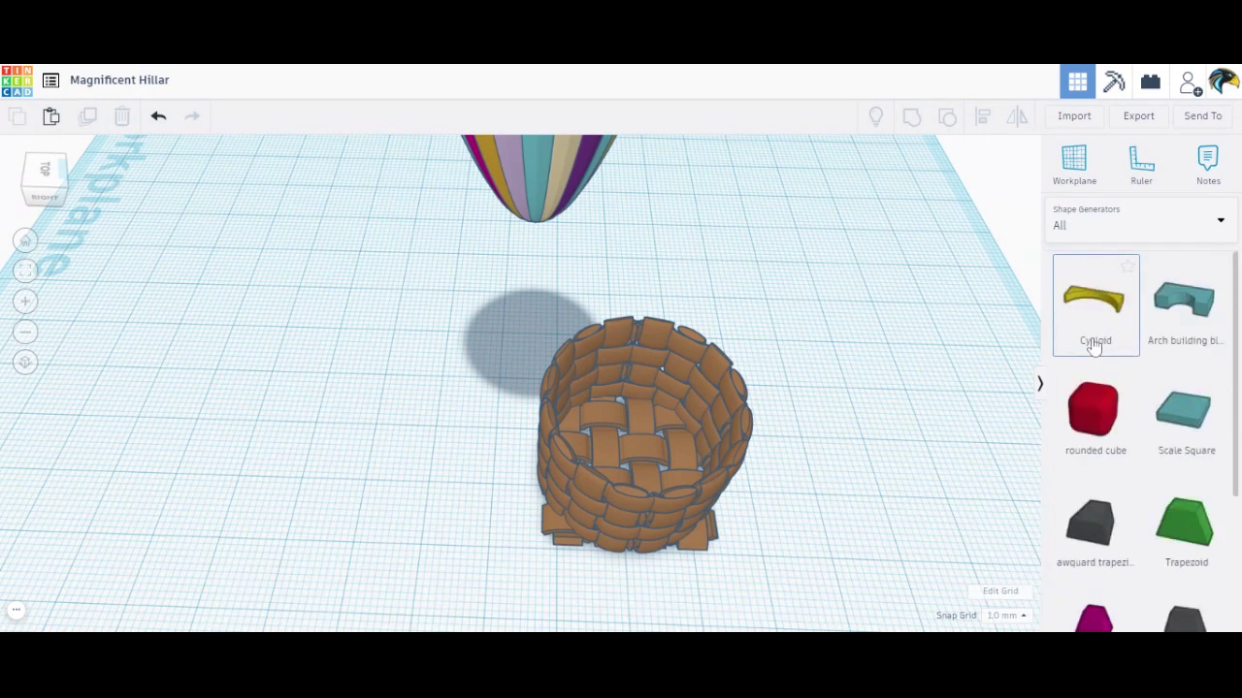
pyautogui.moveTo(449, 490); pyautogui.dragTo(652, 214)
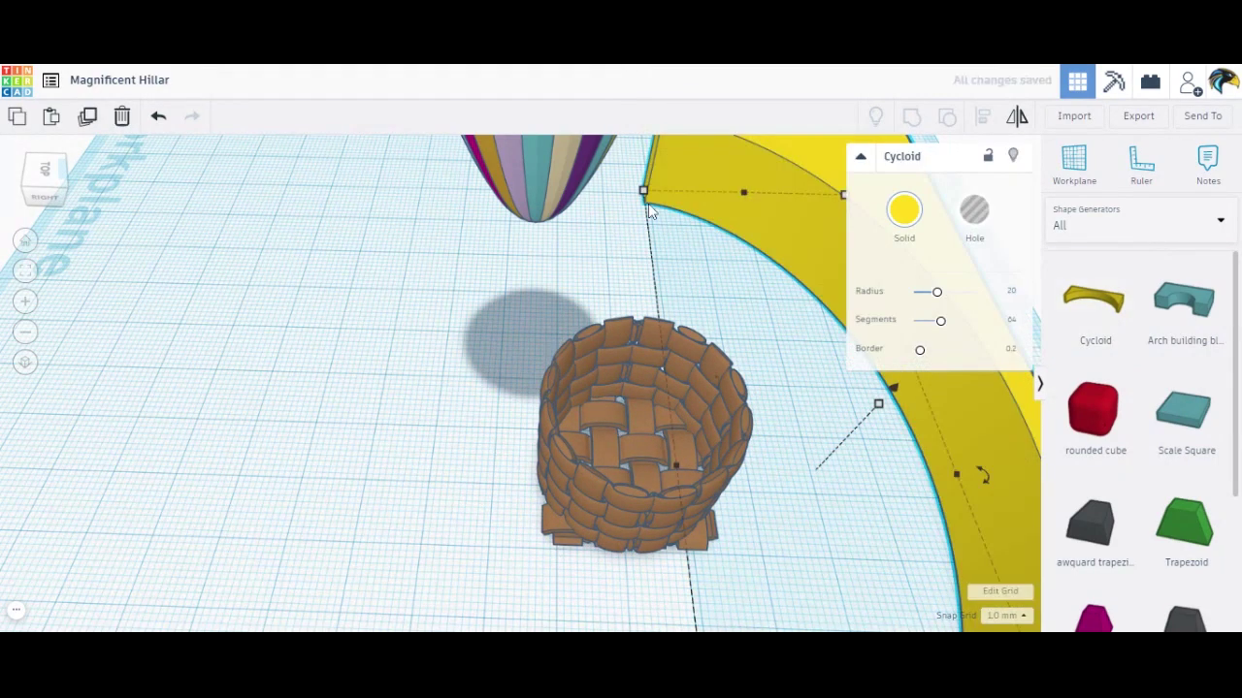
# Scale the Cycloid down to about 12 by 26.66 mm to suit the basket's size and turn it into a hole.
pyautogui.click(611, 465)
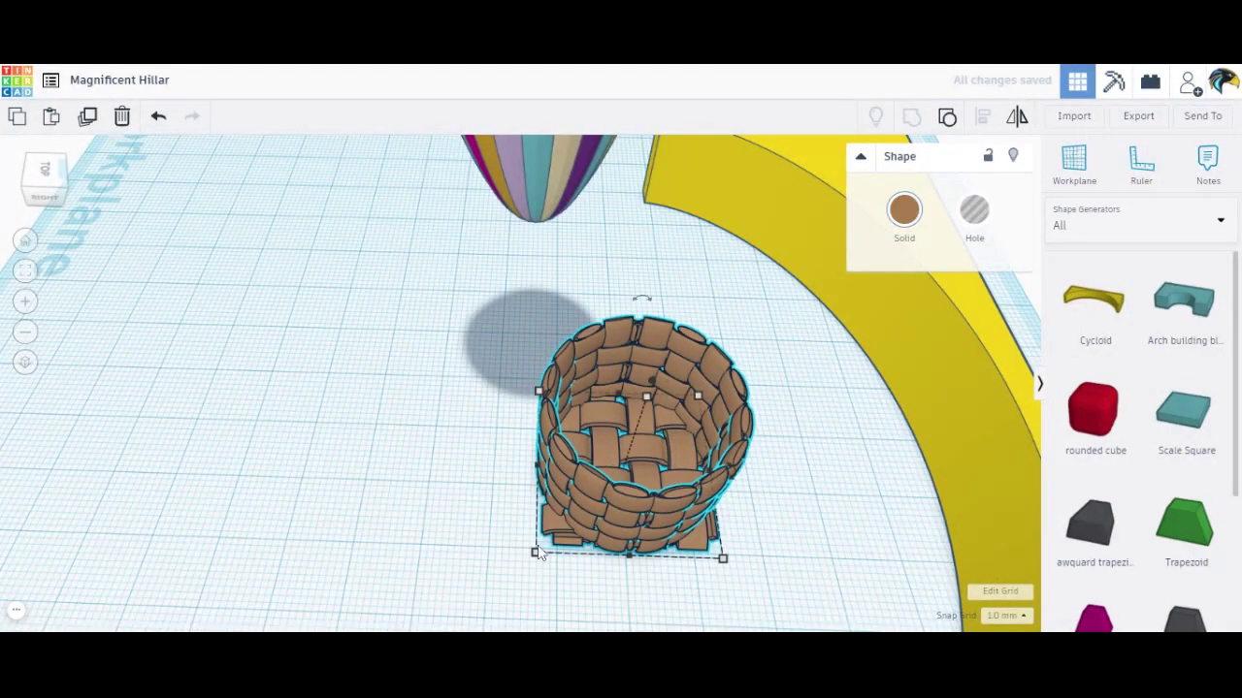
pyautogui.moveTo(539, 555)
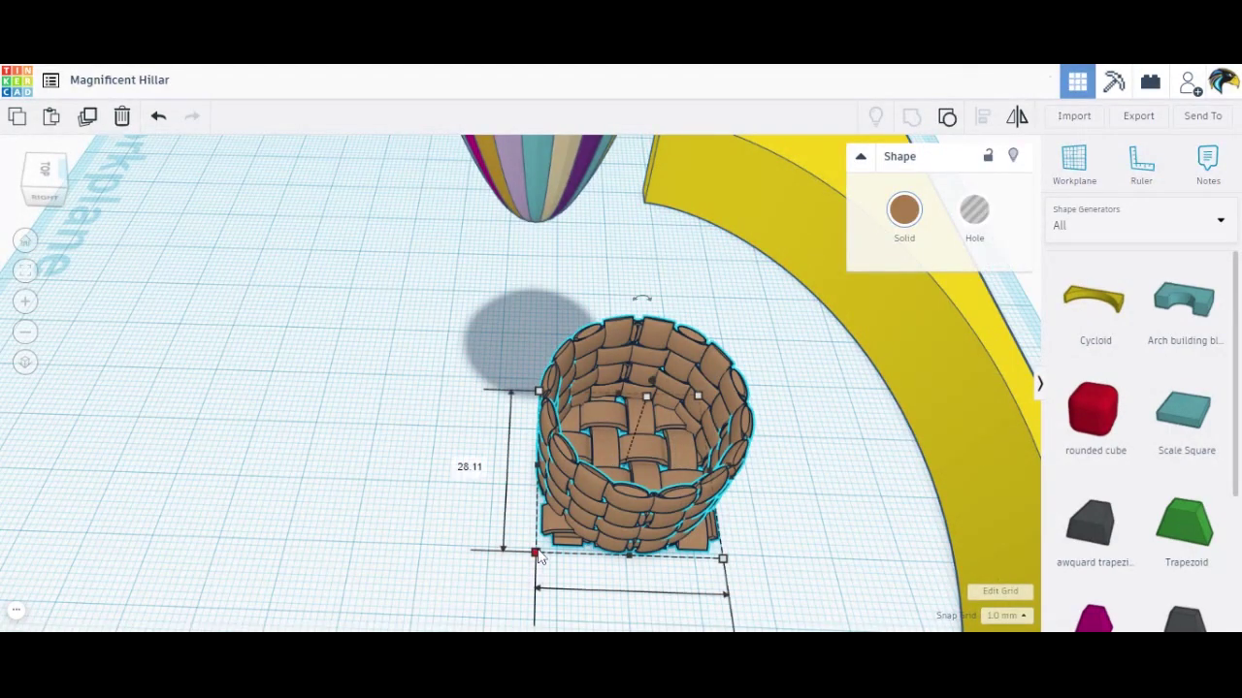
pyautogui.click(716, 206)
pyautogui.moveTo(645, 192)
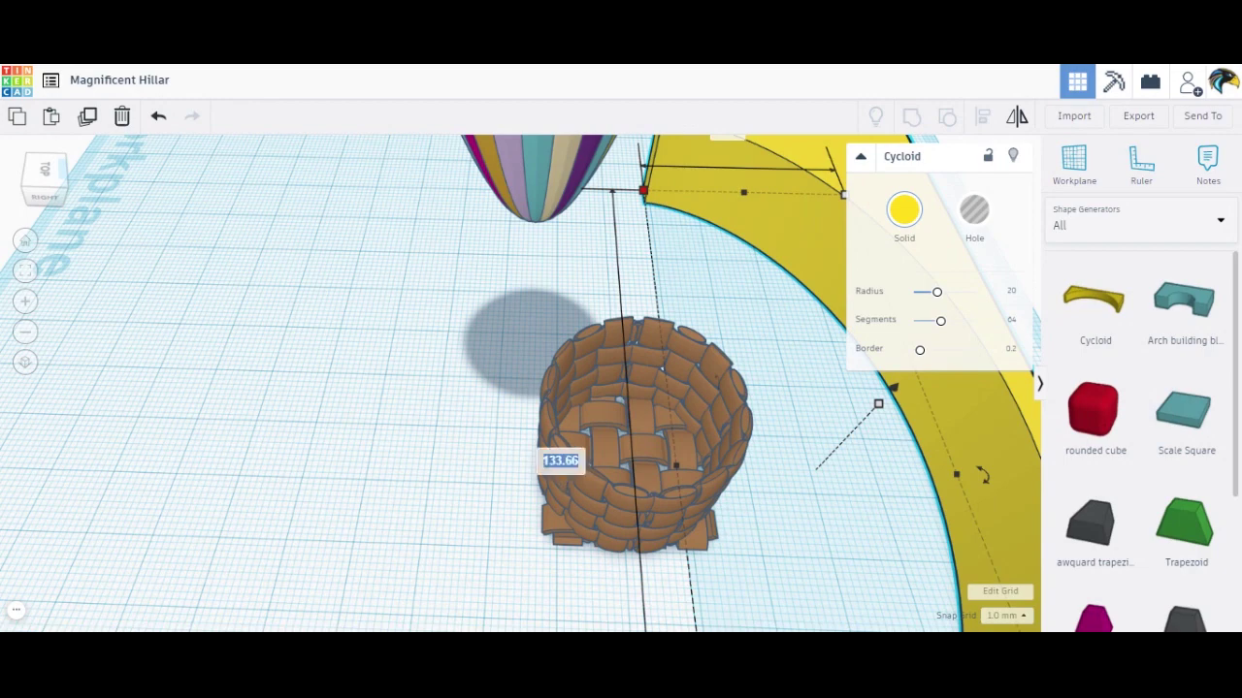
pyautogui.moveTo(561, 358); pyautogui.dragTo(547, 362)
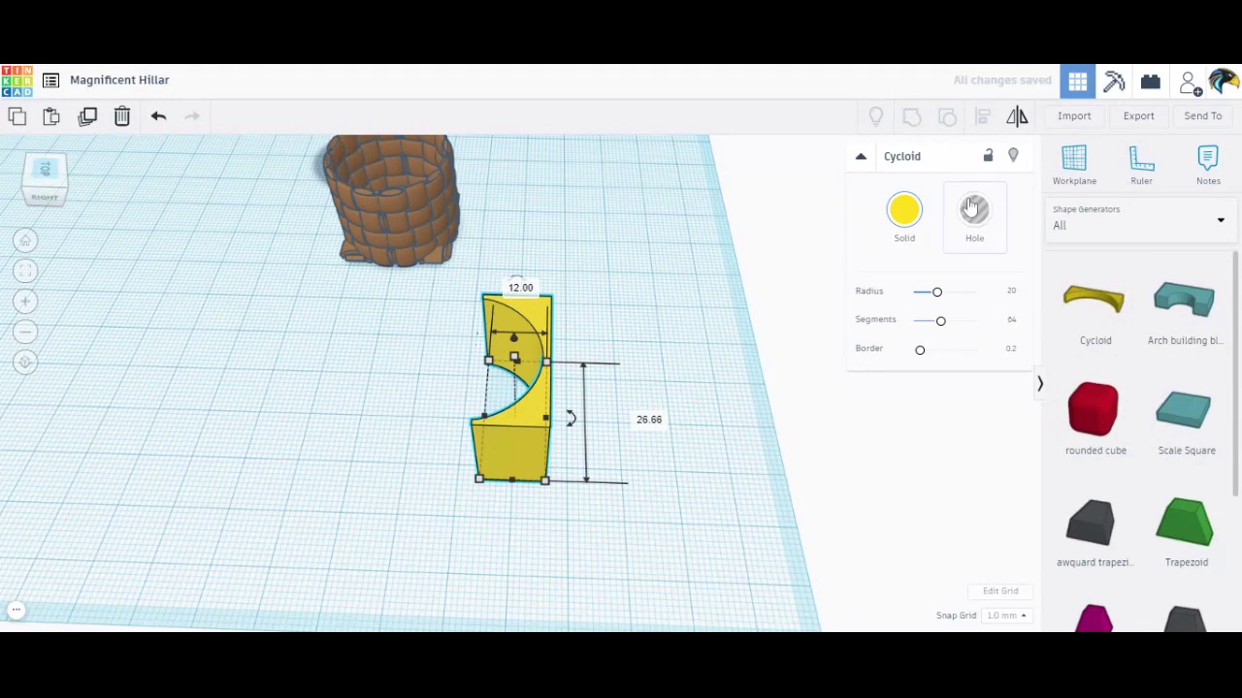
pyautogui.click(975, 237)
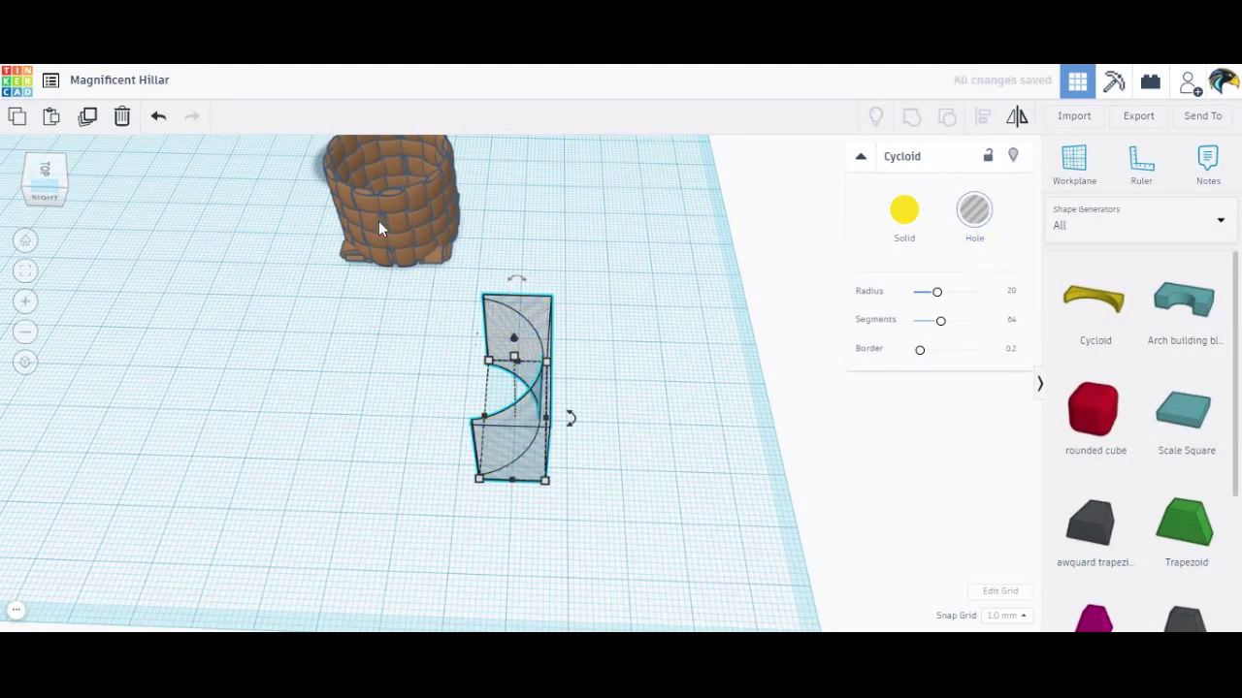
# Move the basket over to the Cycloid hole and shift the hole so its curve wraps one side of the basket wall.
pyautogui.moveTo(378, 221); pyautogui.dragTo(449, 421)
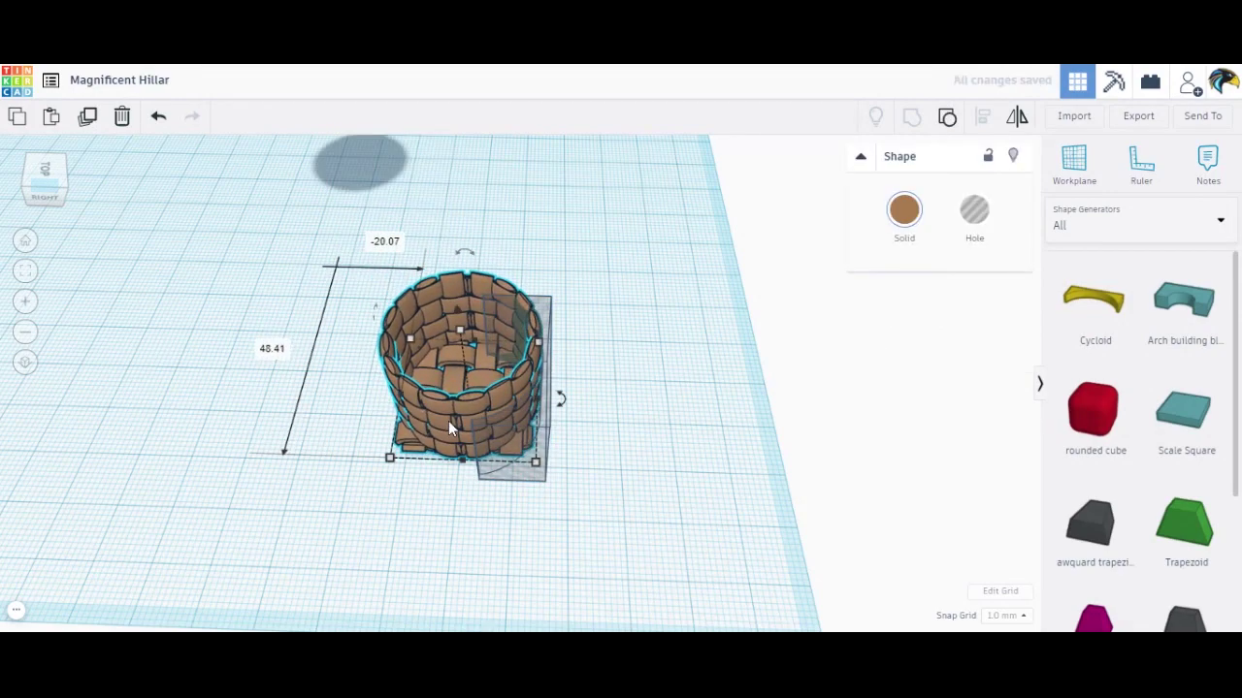
pyautogui.click(525, 482)
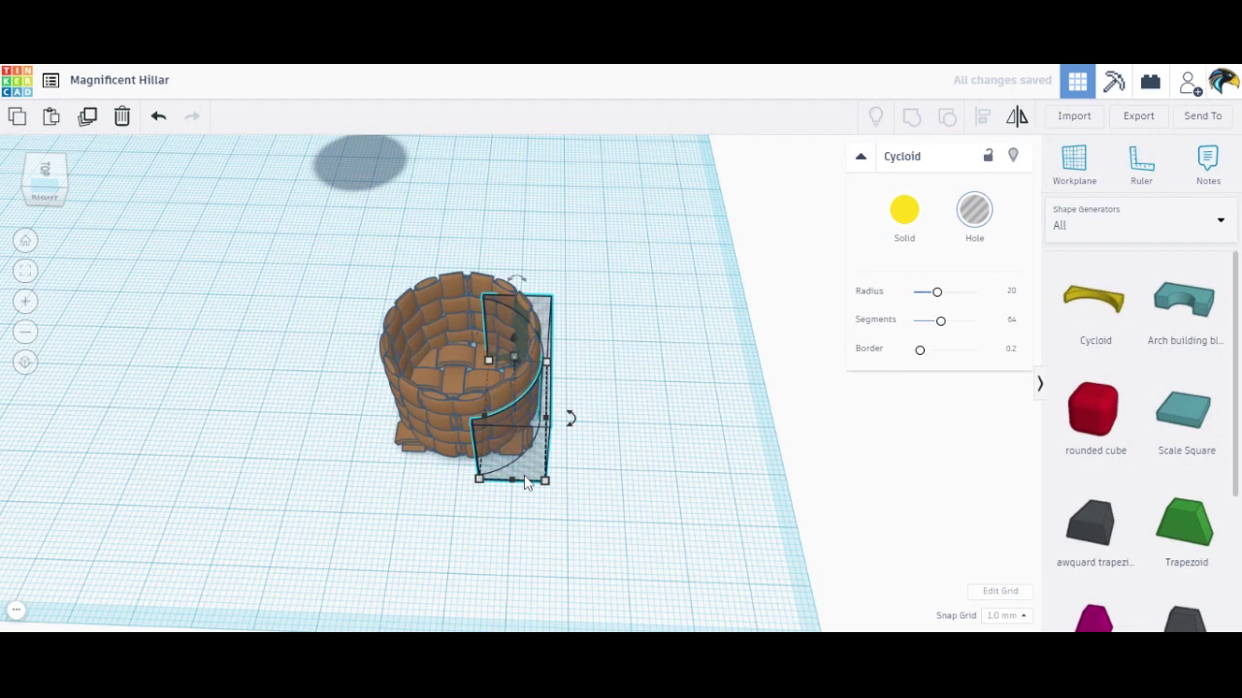
pyautogui.moveTo(525, 463); pyautogui.dragTo(522, 428)
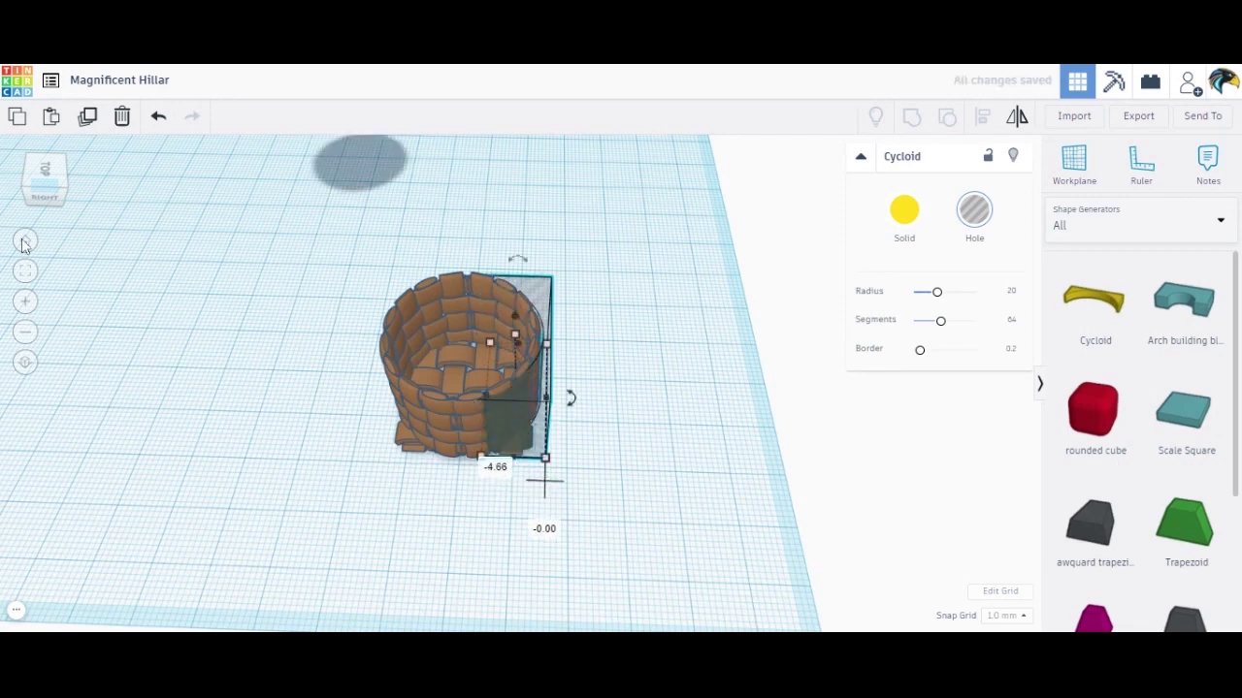
# Resize the Cycloid hole to about 11 by 27.66 mm so its curve follows the outside of the basket wall.
pyautogui.moveTo(52, 187); pyautogui.dragTo(13, 185)
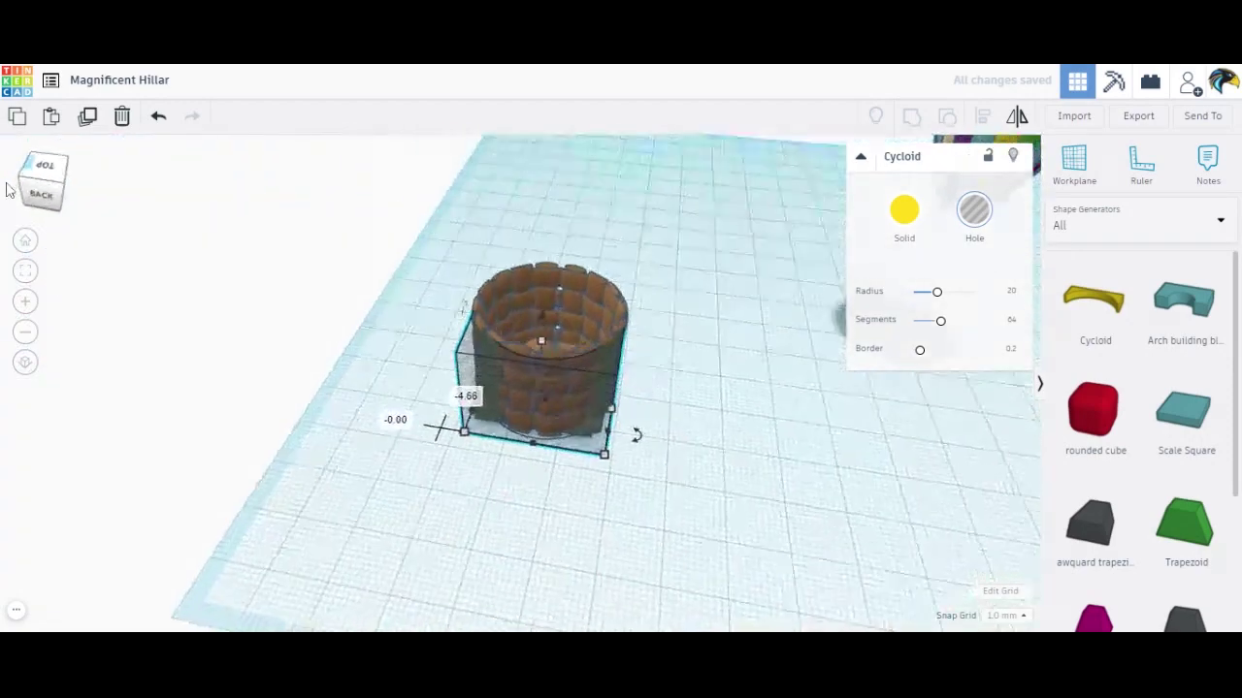
pyautogui.click(25, 183)
pyautogui.click(26, 187)
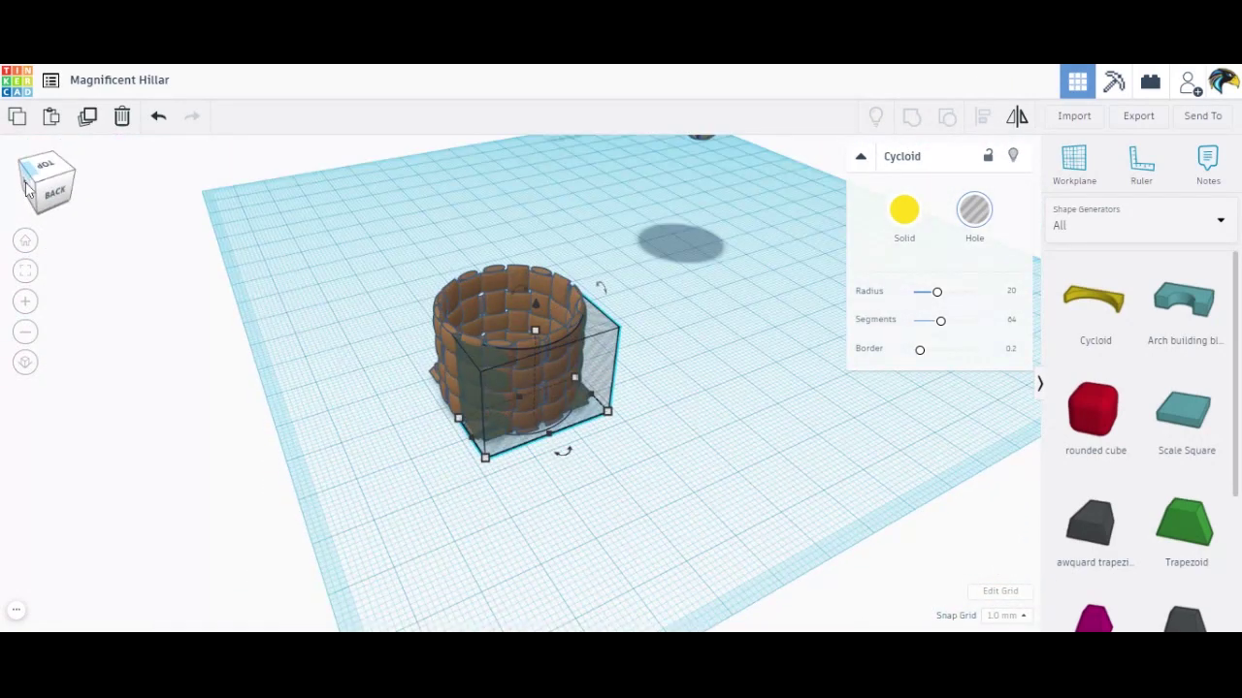
pyautogui.moveTo(26, 182); pyautogui.dragTo(23, 183)
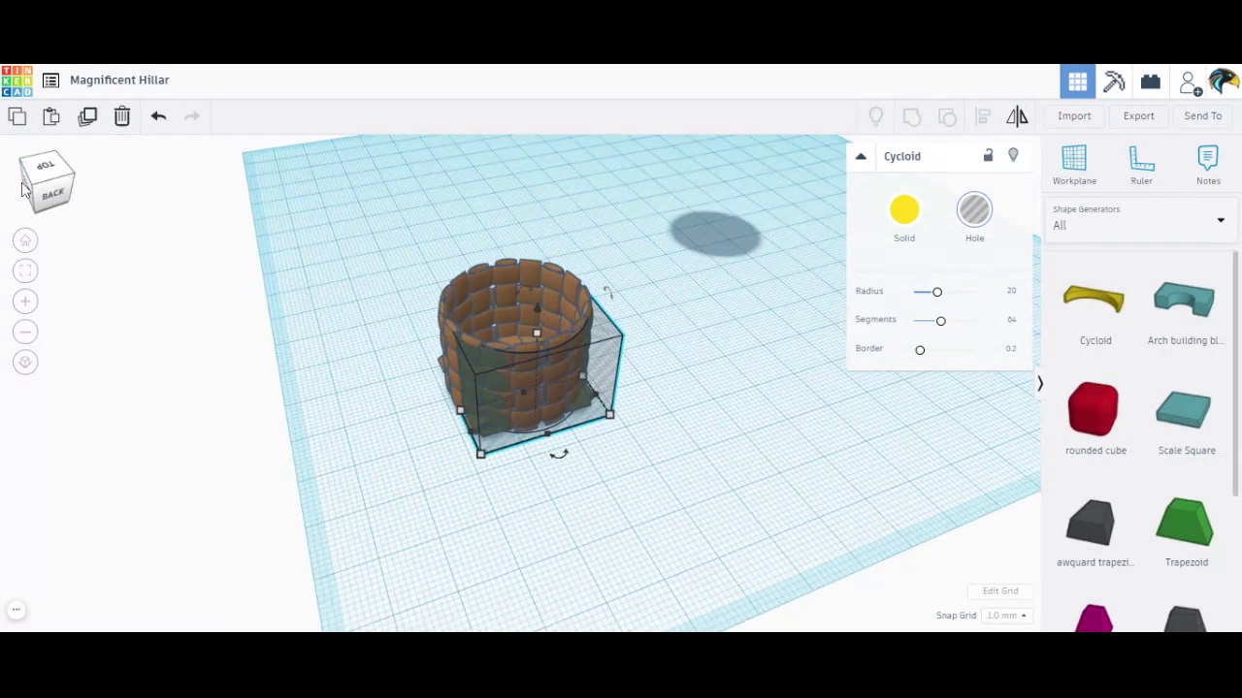
pyautogui.press('f')
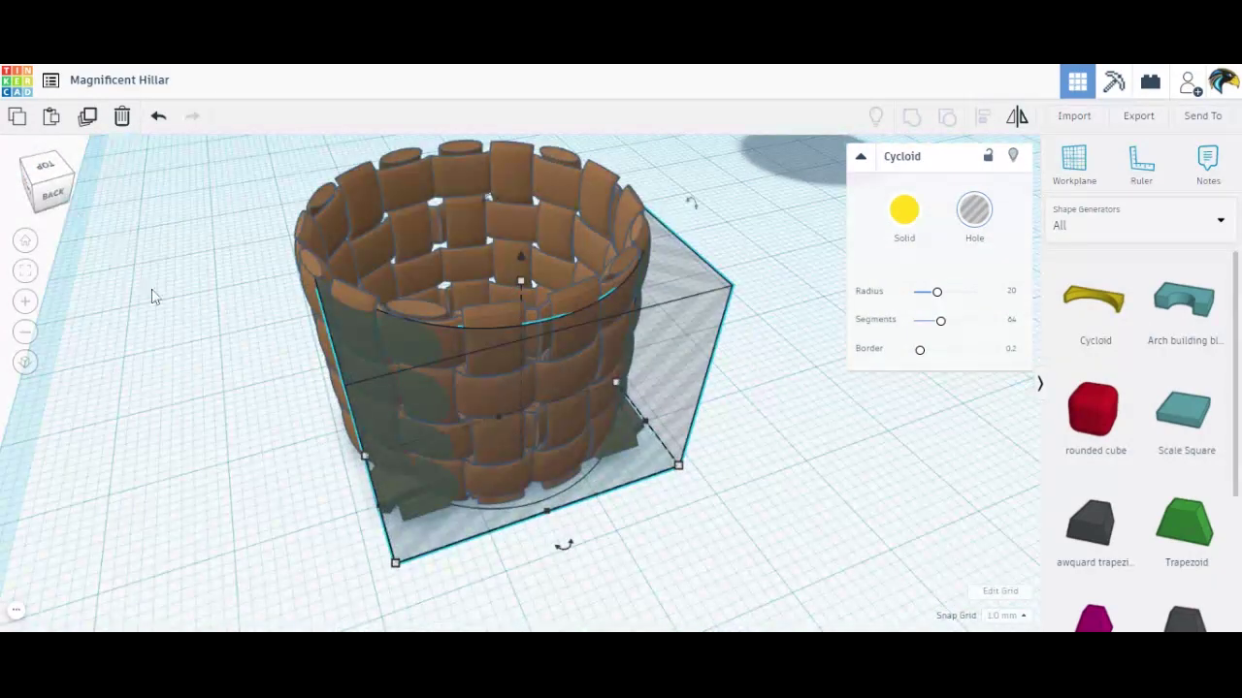
pyautogui.click(50, 194)
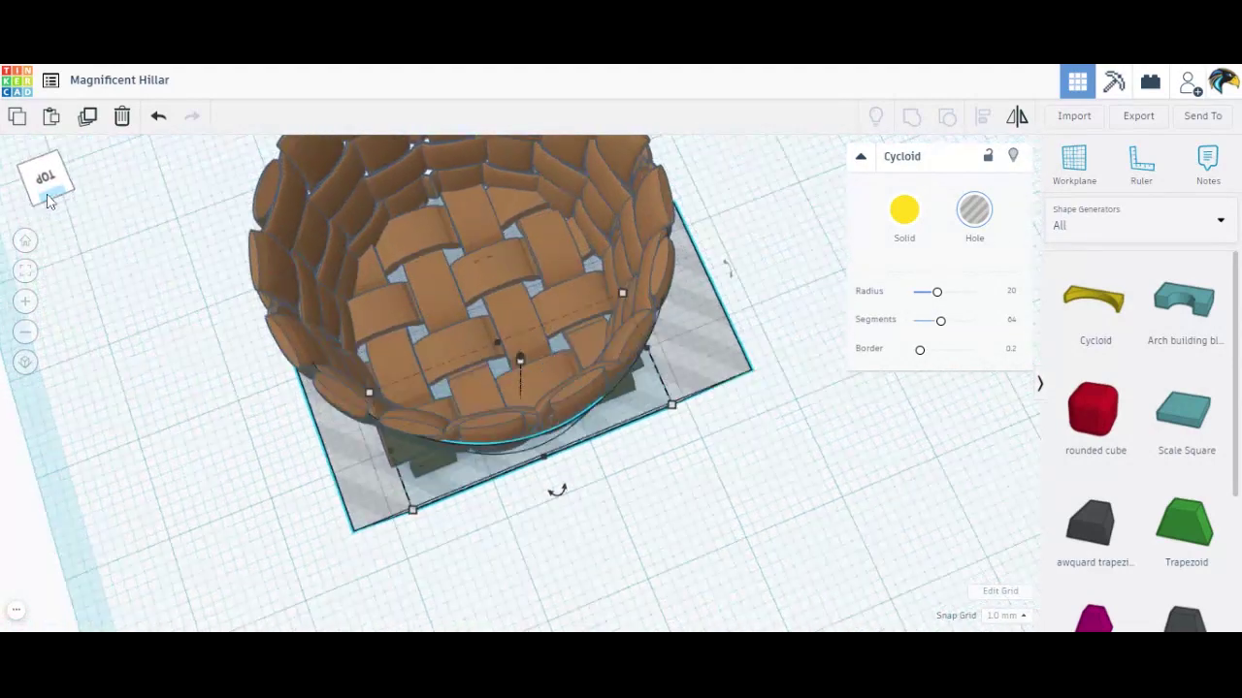
pyautogui.click(48, 195)
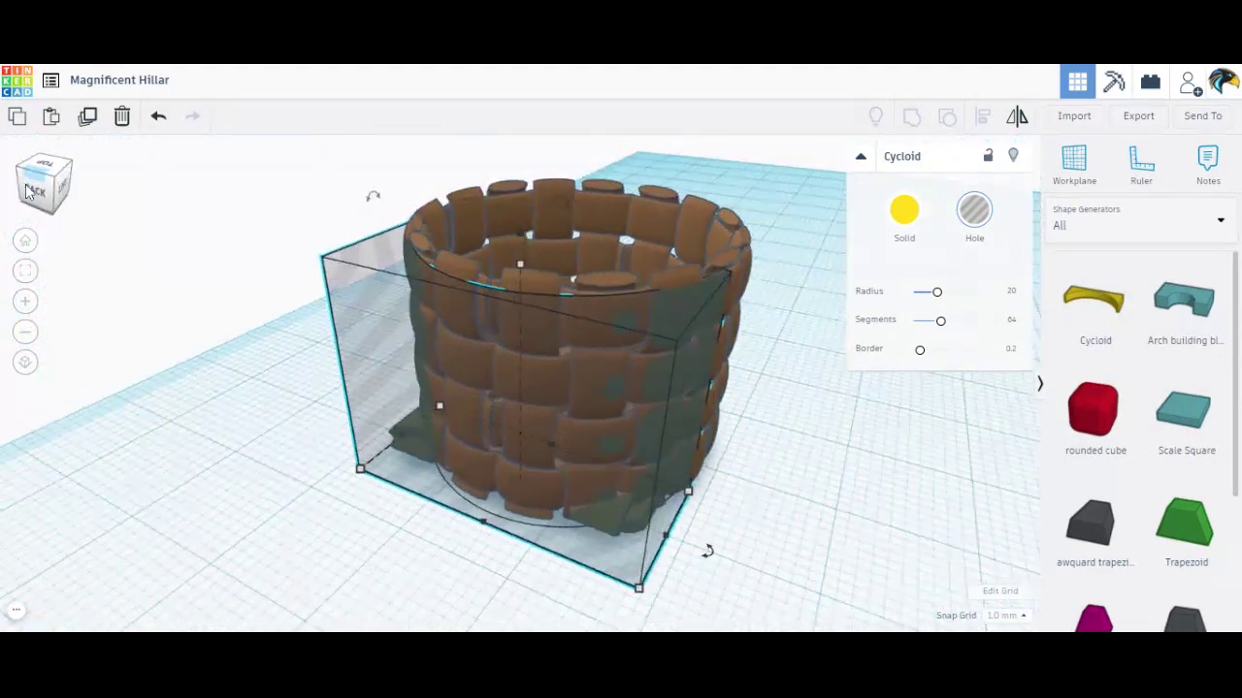
pyautogui.click(37, 191)
pyautogui.moveTo(37, 197); pyautogui.dragTo(58, 201)
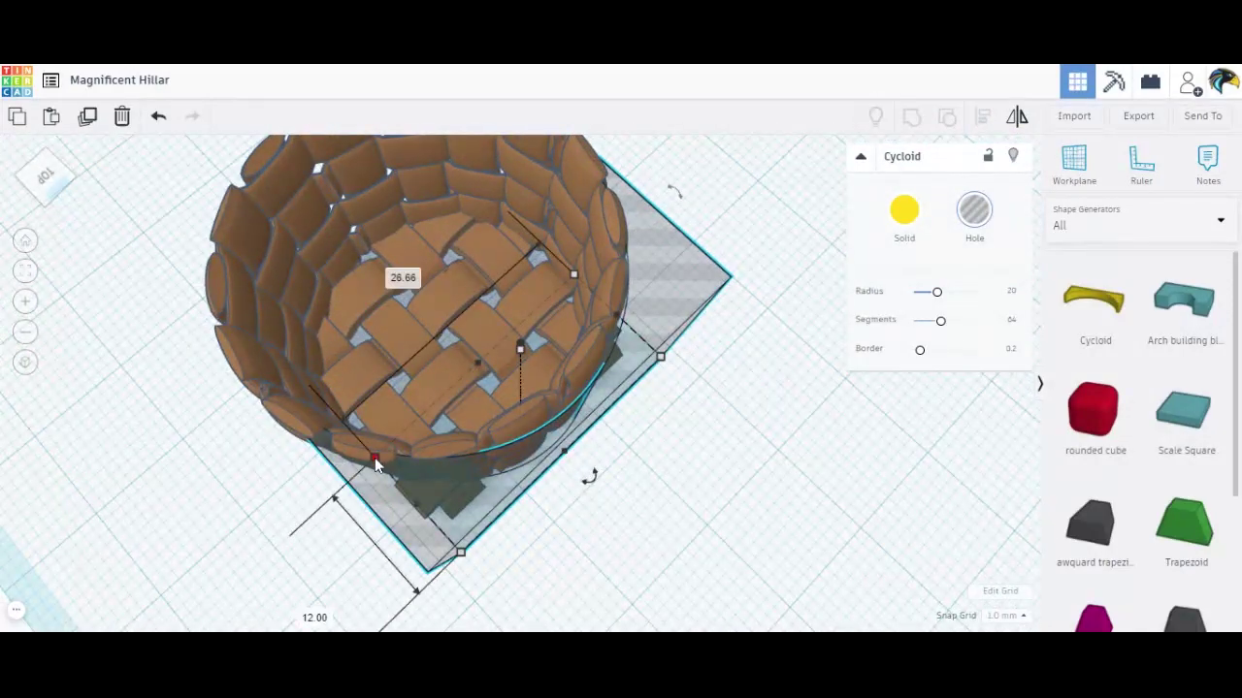
pyautogui.moveTo(375, 467); pyautogui.dragTo(372, 471)
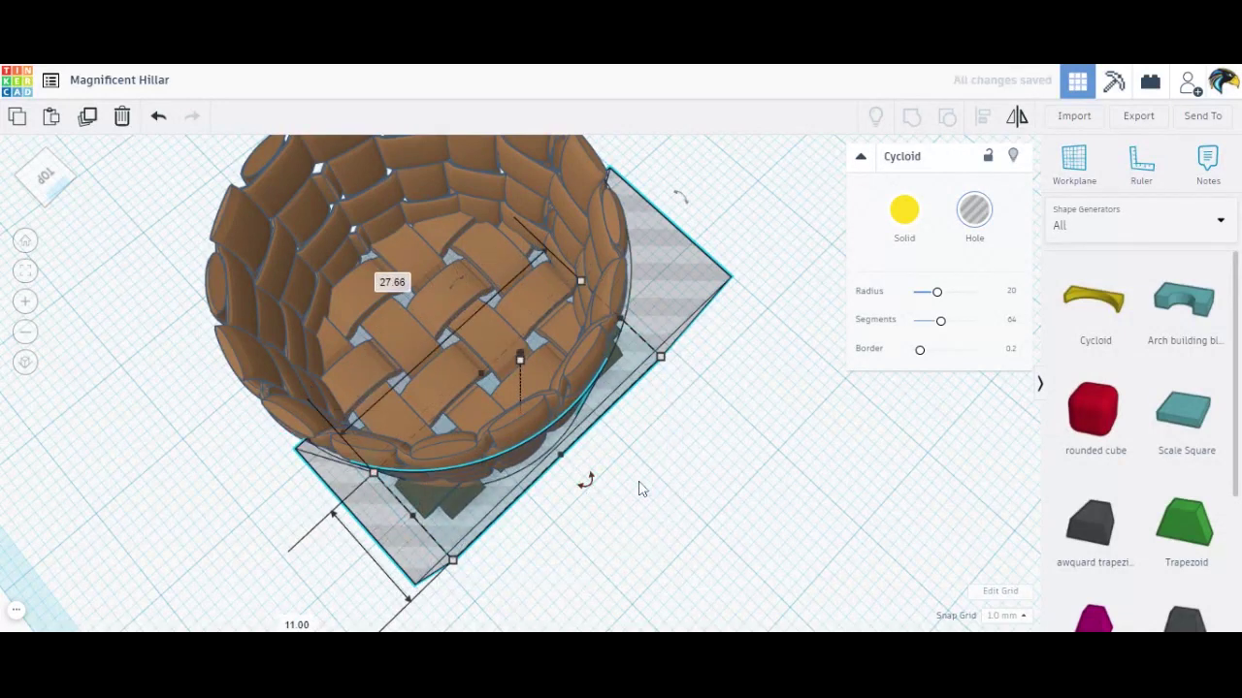
# Set the snap grid to 0.1 mm and slightly lengthen the Cycloid hole at one end to clear the basket wall.
pyautogui.click(49, 194)
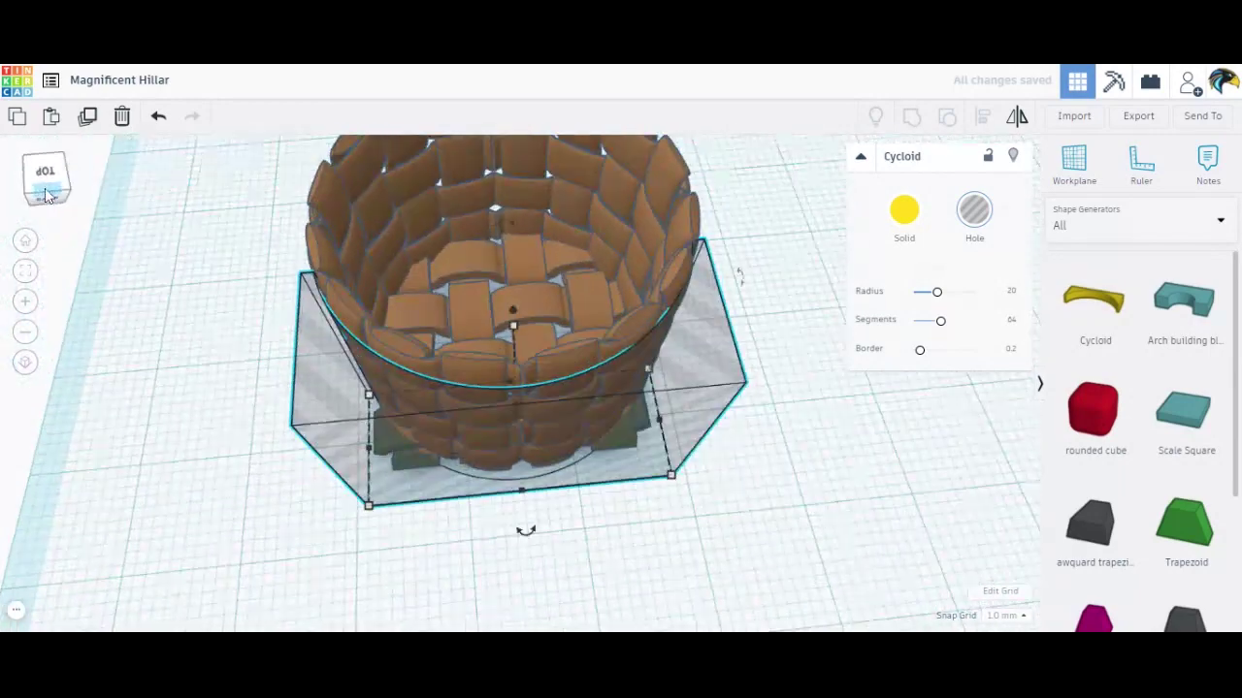
pyautogui.click(48, 194)
pyautogui.click(1004, 616)
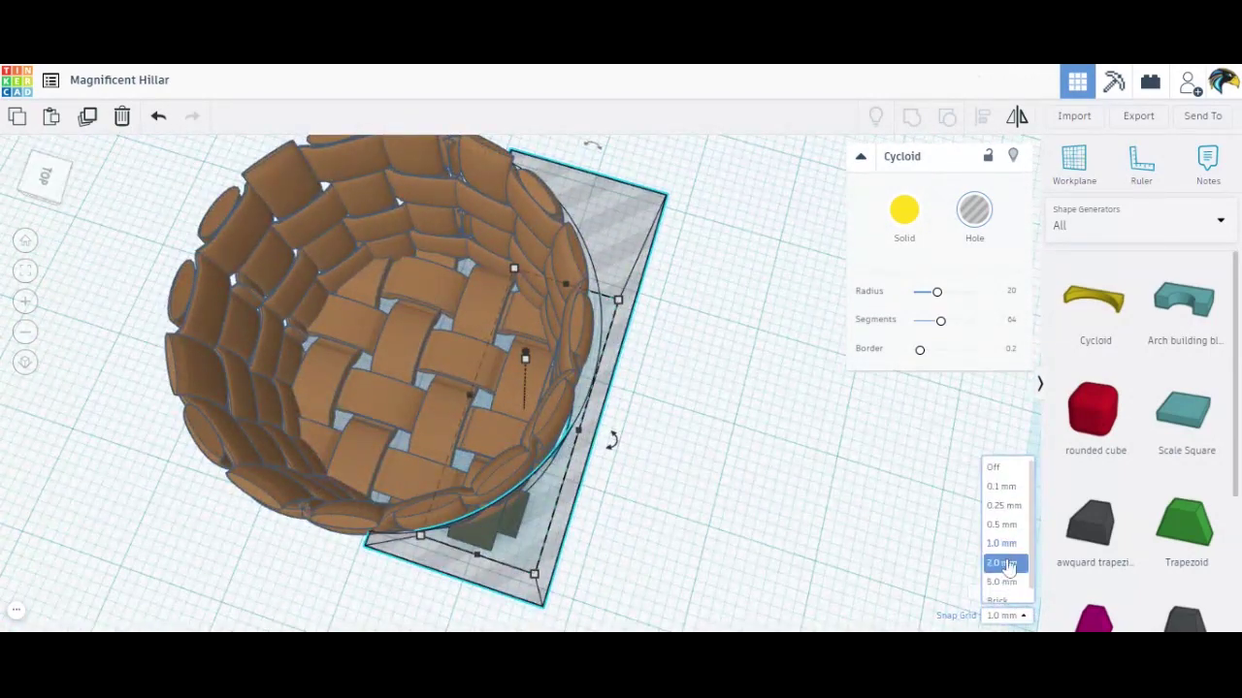
pyautogui.click(1002, 491)
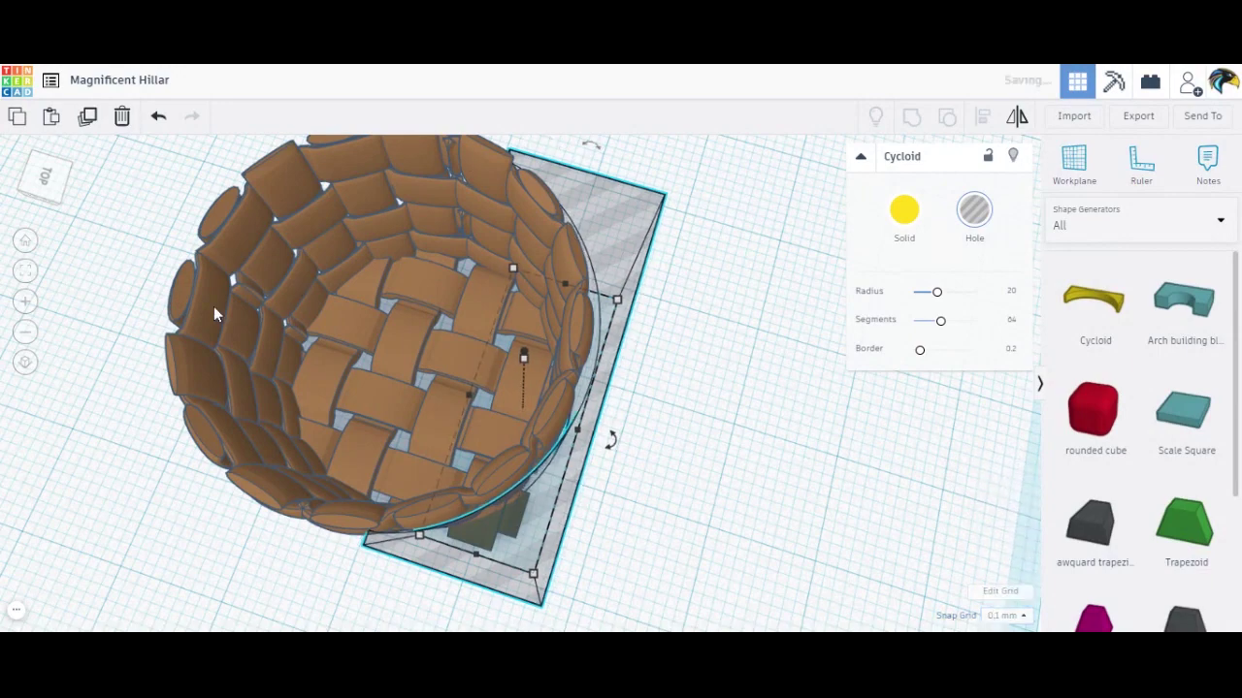
pyautogui.click(45, 172)
pyautogui.moveTo(44, 171); pyautogui.dragTo(11, 168)
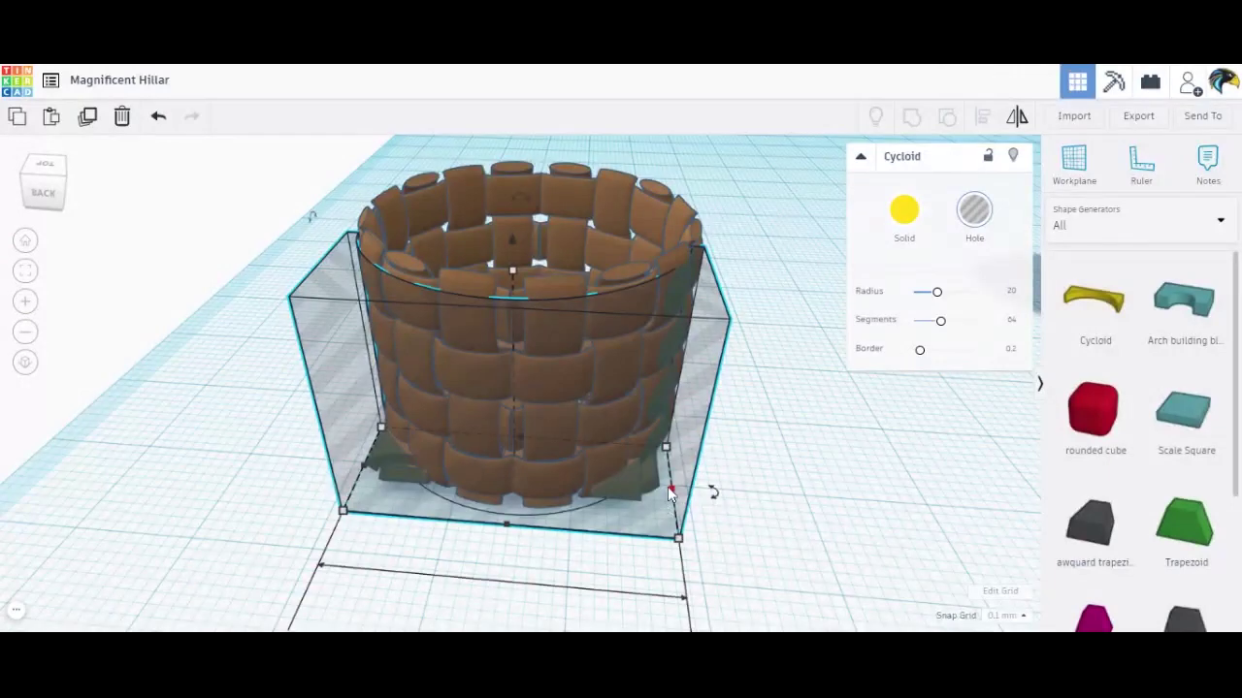
pyautogui.moveTo(670, 489); pyautogui.dragTo(676, 492)
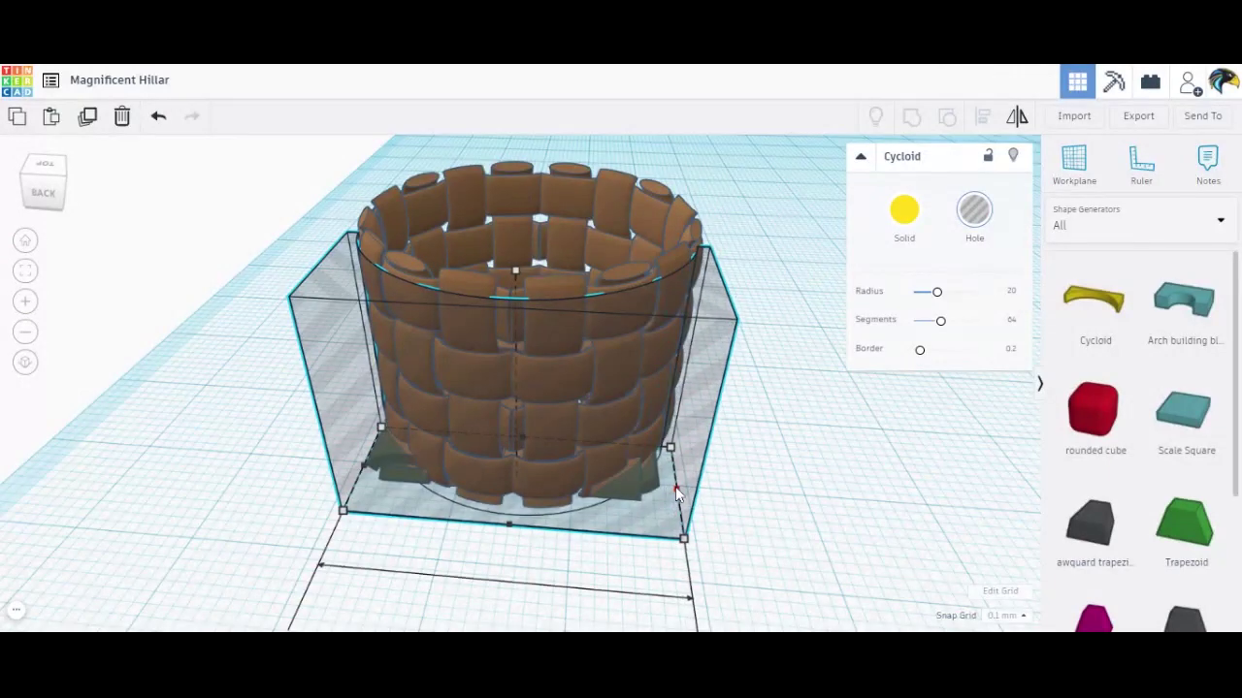
# Duplicate the Cycloid hole as a mirrored copy and move it to the opposite side of the basket.
pyautogui.click(70, 198)
pyautogui.moveTo(69, 191); pyautogui.dragTo(25, 196)
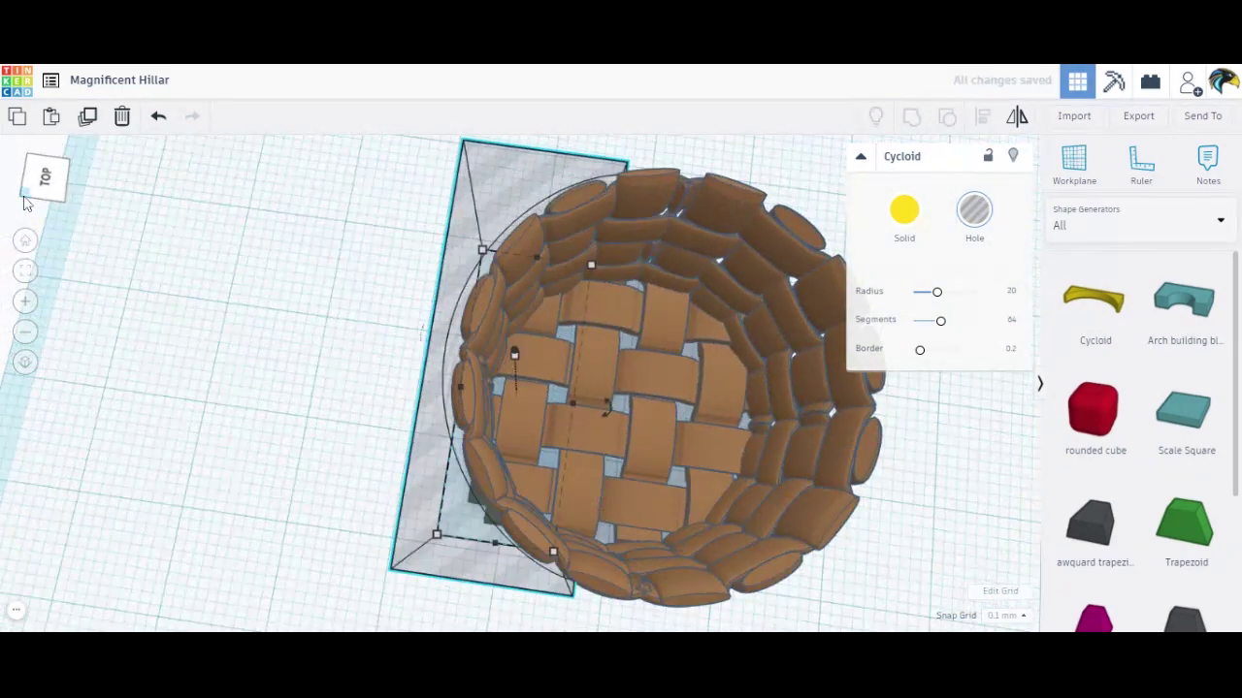
pyautogui.click(27, 277)
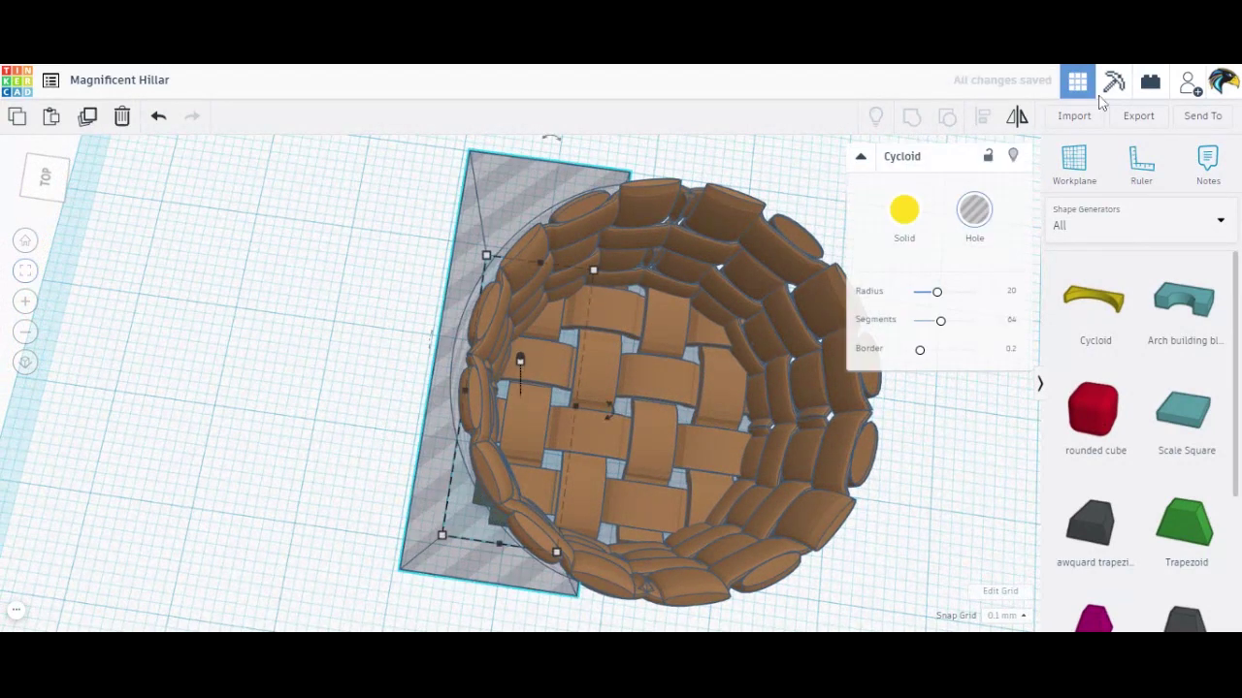
pyautogui.click(1015, 120)
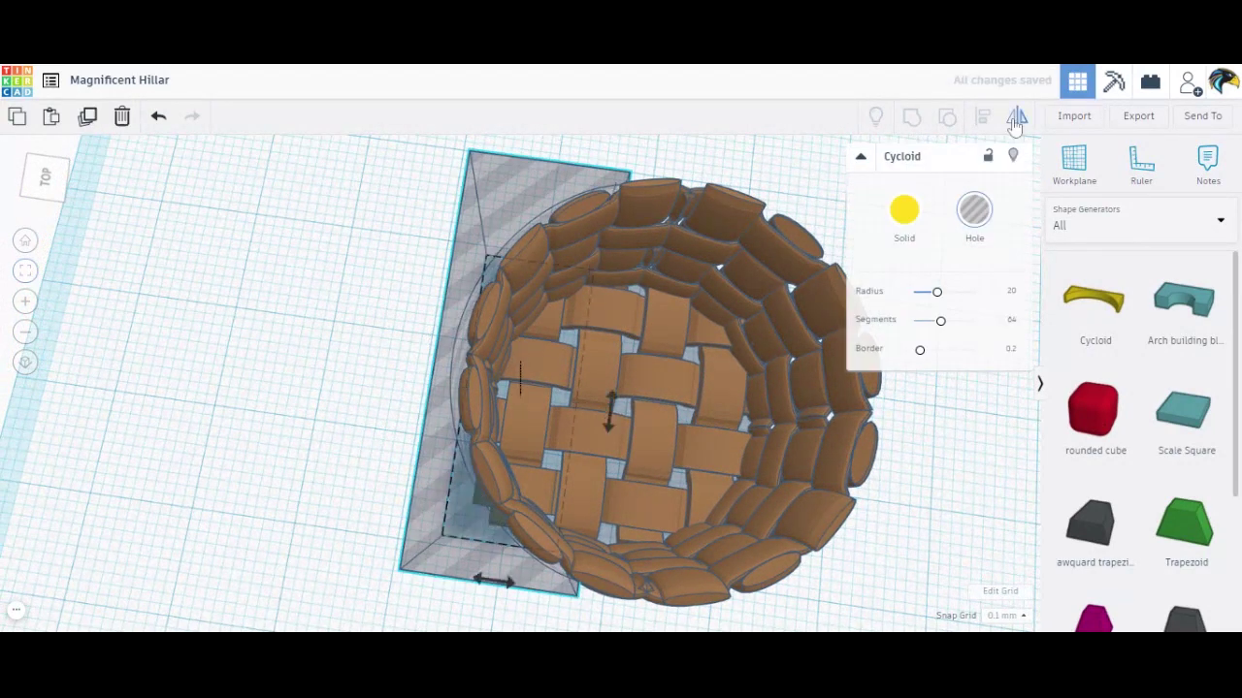
pyautogui.click(494, 580)
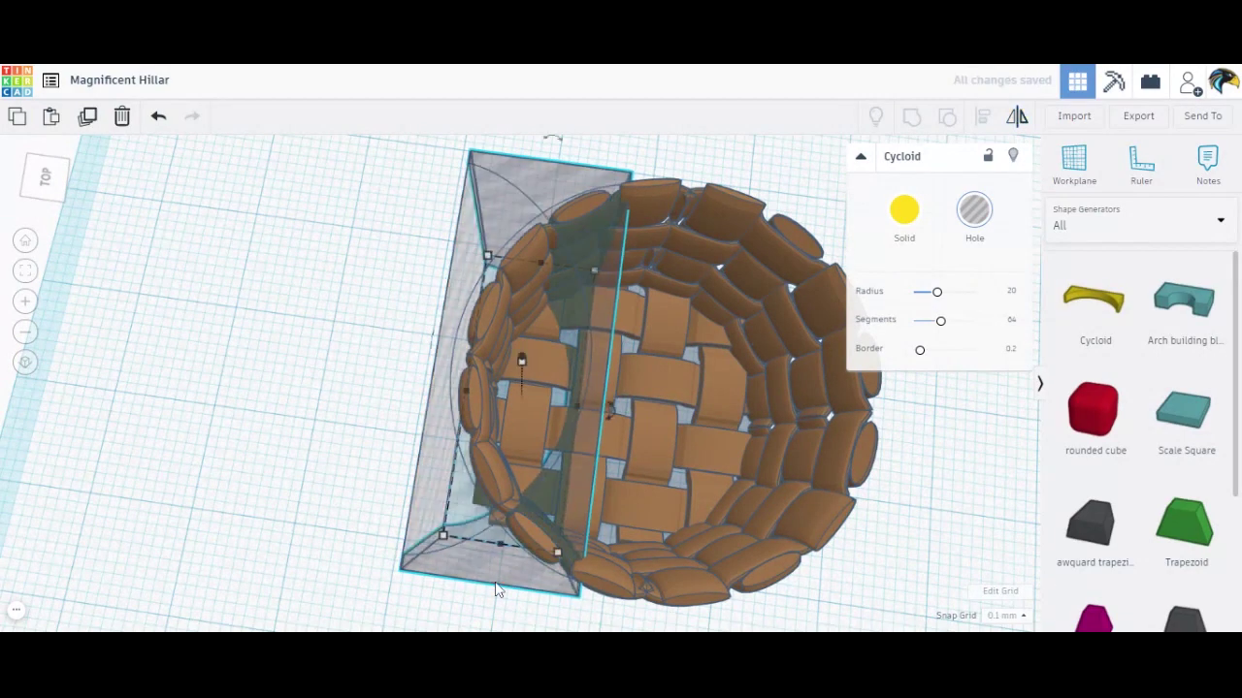
pyautogui.moveTo(592, 371); pyautogui.dragTo(809, 402)
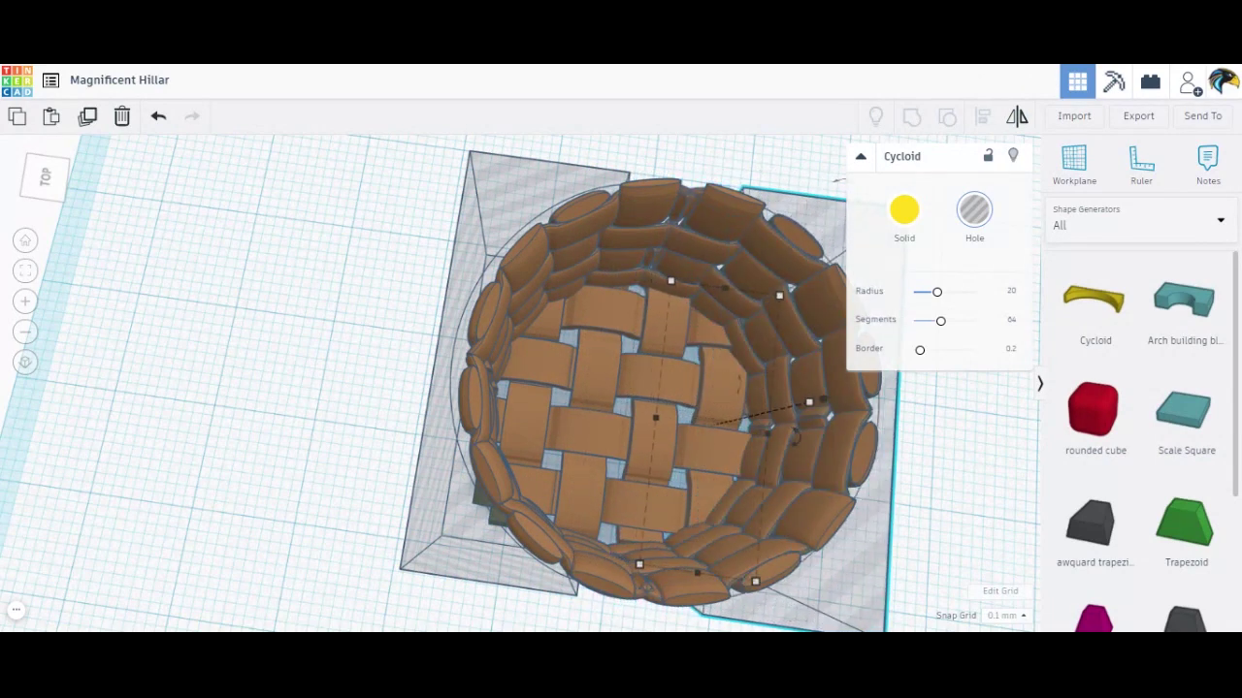
# Nudge the mirrored Cycloid hole outward until its curve clears the outside of the basket wall.
pyautogui.click(43, 172)
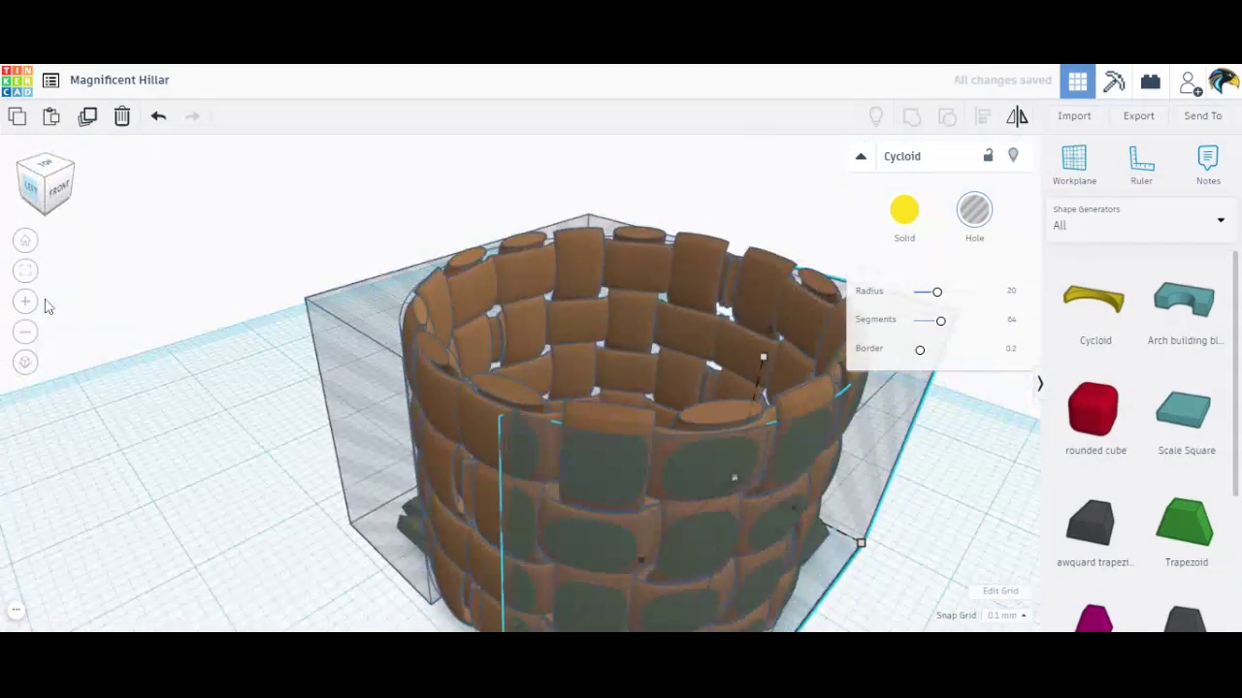
pyautogui.click(33, 338)
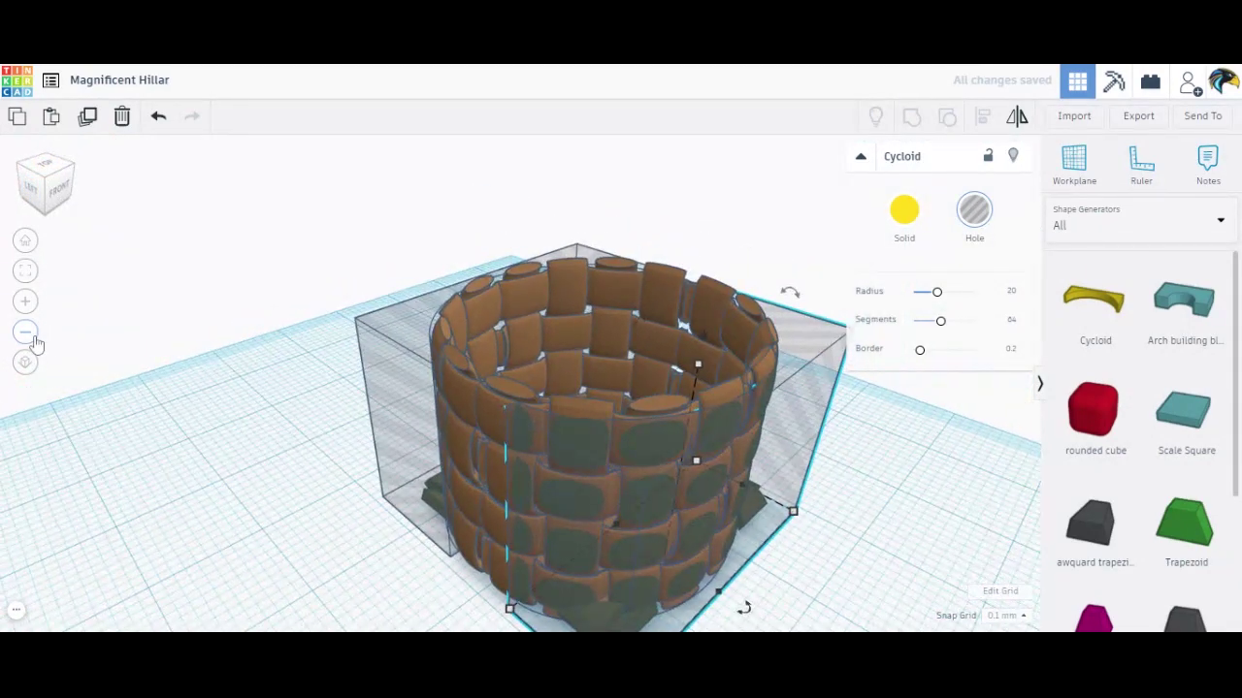
pyautogui.press('Down')
pyautogui.press('Down')
pyautogui.press('Down')
pyautogui.press('Down')
pyautogui.press('Down')
pyautogui.press('Down')
pyautogui.press('Down')
pyautogui.press('Down')
pyautogui.press('Down')
pyautogui.press('Down')
pyautogui.press('Down')
pyautogui.press('Down')
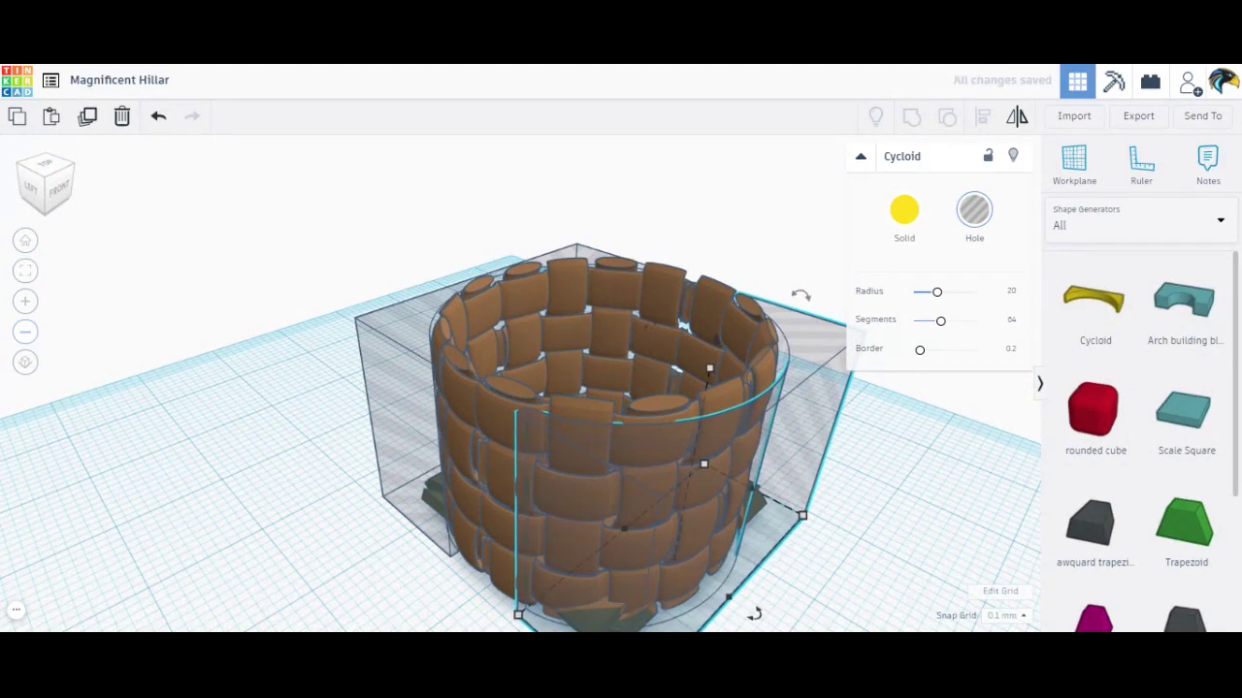
# Fine-tune the edges of the mirrored Cycloid hole so it fits around the basket wall and covers the floor corners.
pyautogui.click(57, 188)
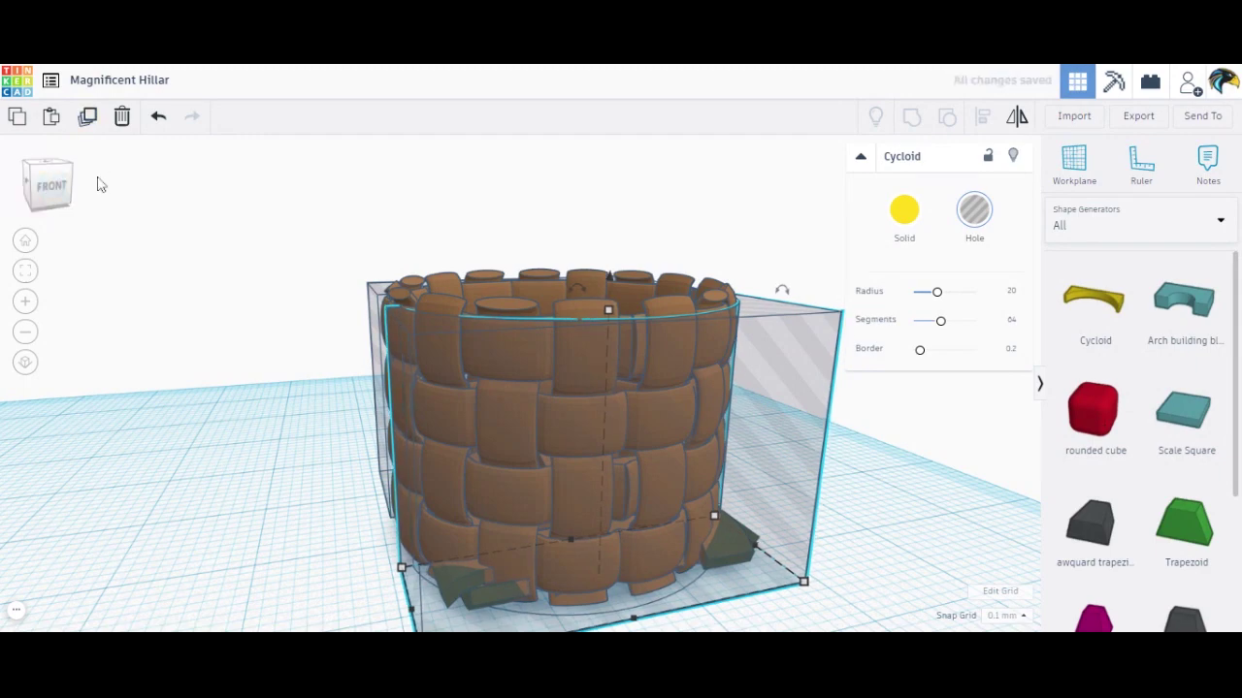
pyautogui.moveTo(60, 192); pyautogui.dragTo(32, 192)
pyautogui.moveTo(466, 630); pyautogui.dragTo(469, 632)
pyautogui.moveTo(48, 191); pyautogui.dragTo(27, 198)
pyautogui.click(524, 529)
pyautogui.click(571, 540)
pyautogui.moveTo(508, 554); pyautogui.dragTo(507, 557)
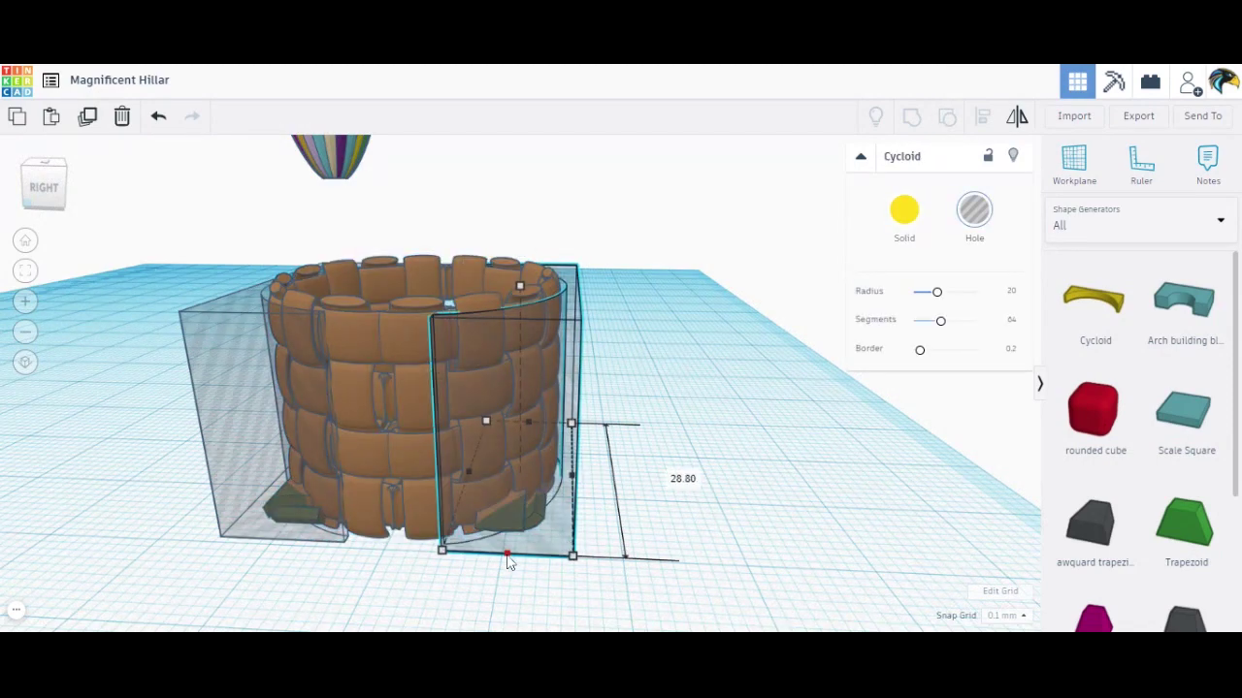
# Group the basket with both Cycloid holes to cut off the floor's protruding corners.
pyautogui.click(106, 302)
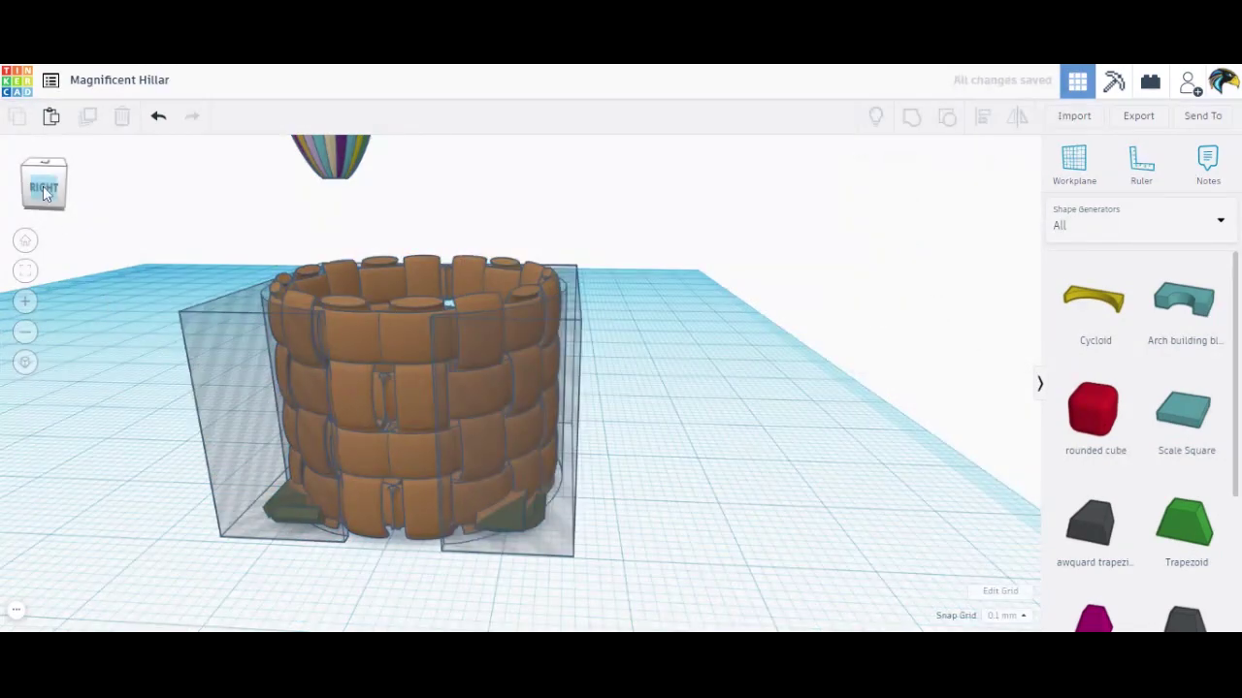
pyautogui.moveTo(45, 189)
pyautogui.mouseDown()
pyautogui.moveTo(71, 208)
pyautogui.moveTo(44, 189)
pyautogui.mouseUp()
pyautogui.click(44, 186)
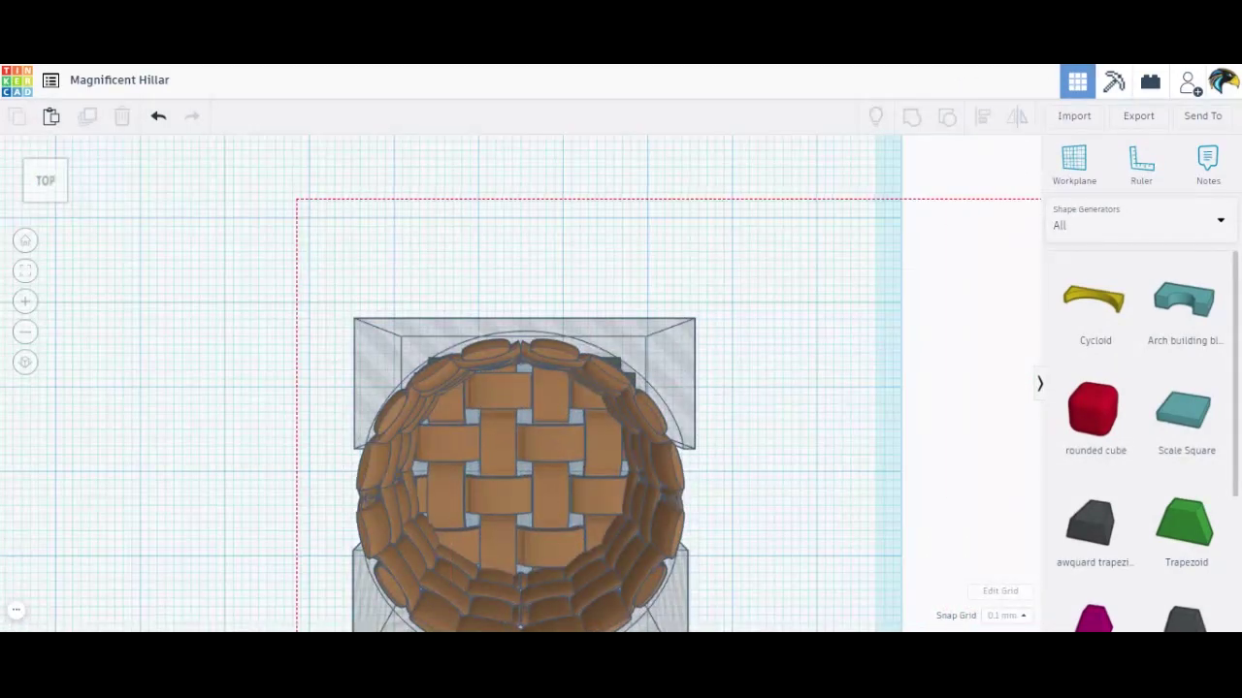
pyautogui.moveTo(298, 207); pyautogui.dragTo(709, 509)
pyautogui.hotkey('ctrl', 'g')
pyautogui.moveTo(710, 510); pyautogui.dragTo(642, 470, button='right')
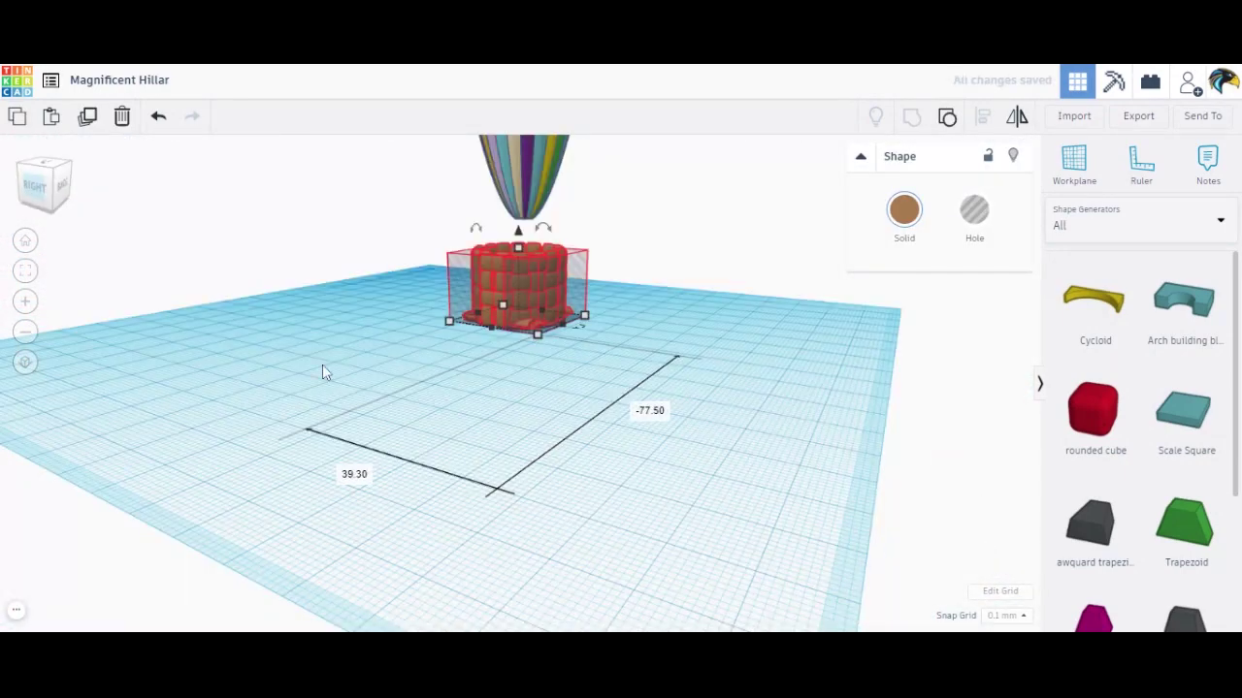
pyautogui.click(281, 335)
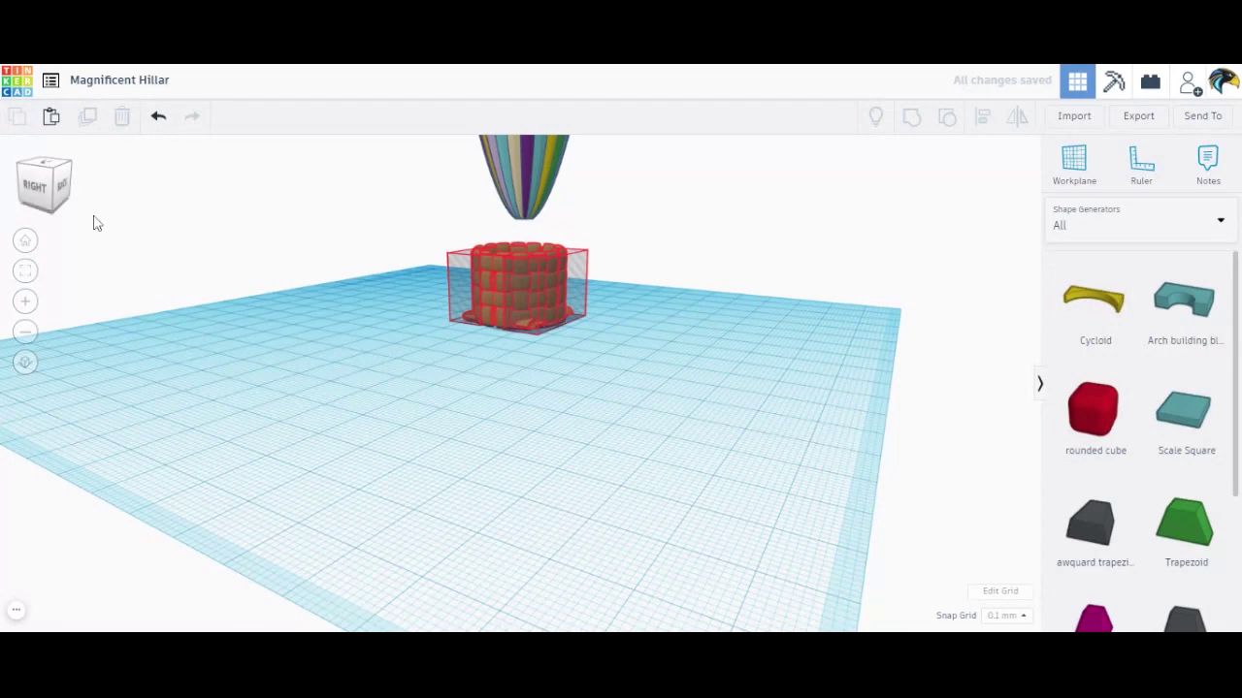
pyautogui.click(495, 321)
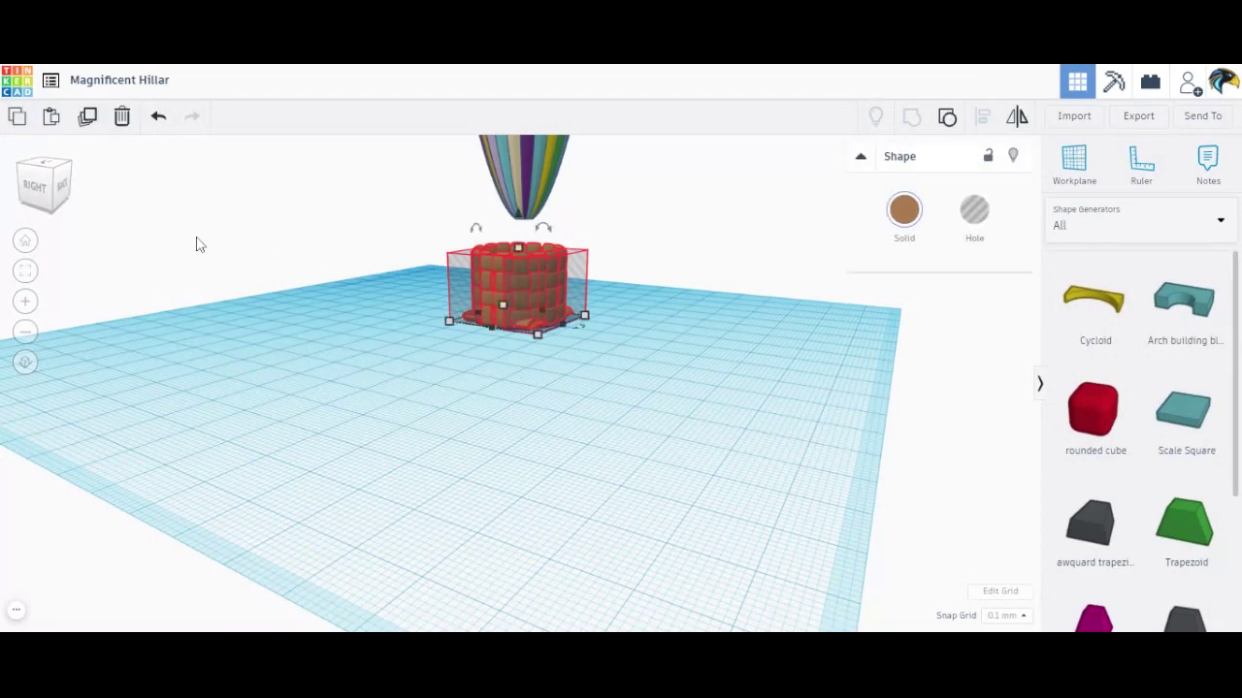
pyautogui.click(287, 412)
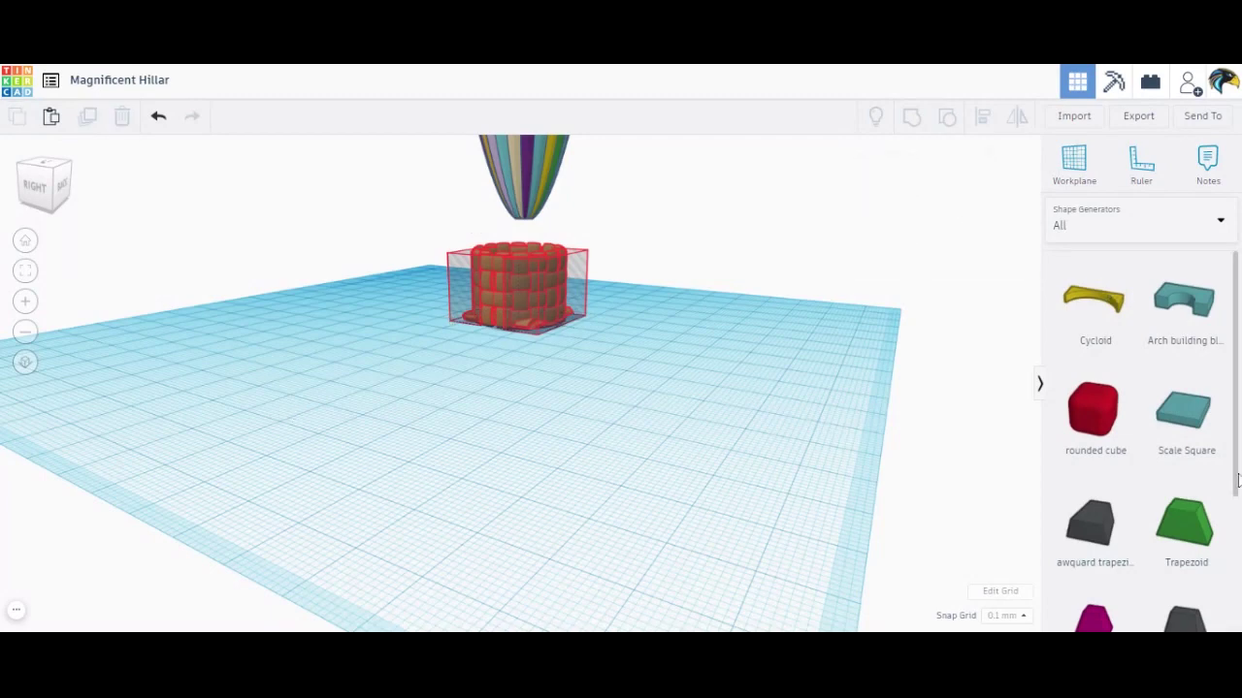
# Place two Weave shapes from the shape generators in front of the round basket, standing the rear one upright.
pyautogui.scroll(-3, 1238, 479)
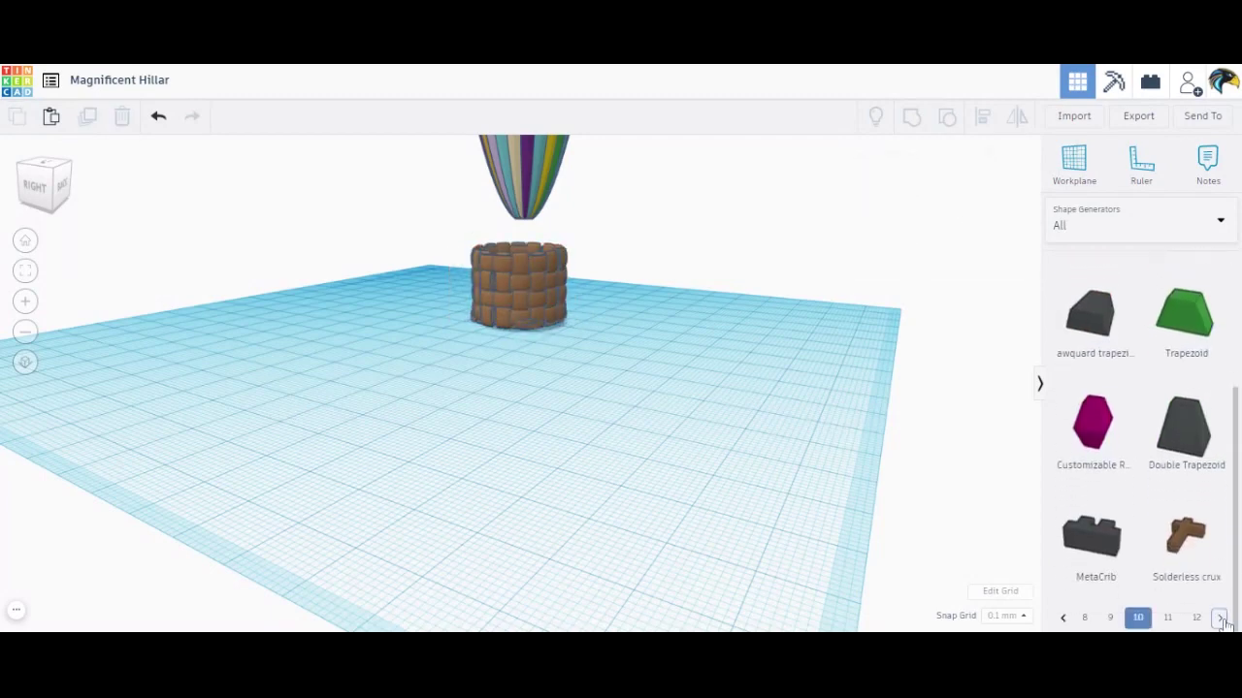
pyautogui.click(1221, 618)
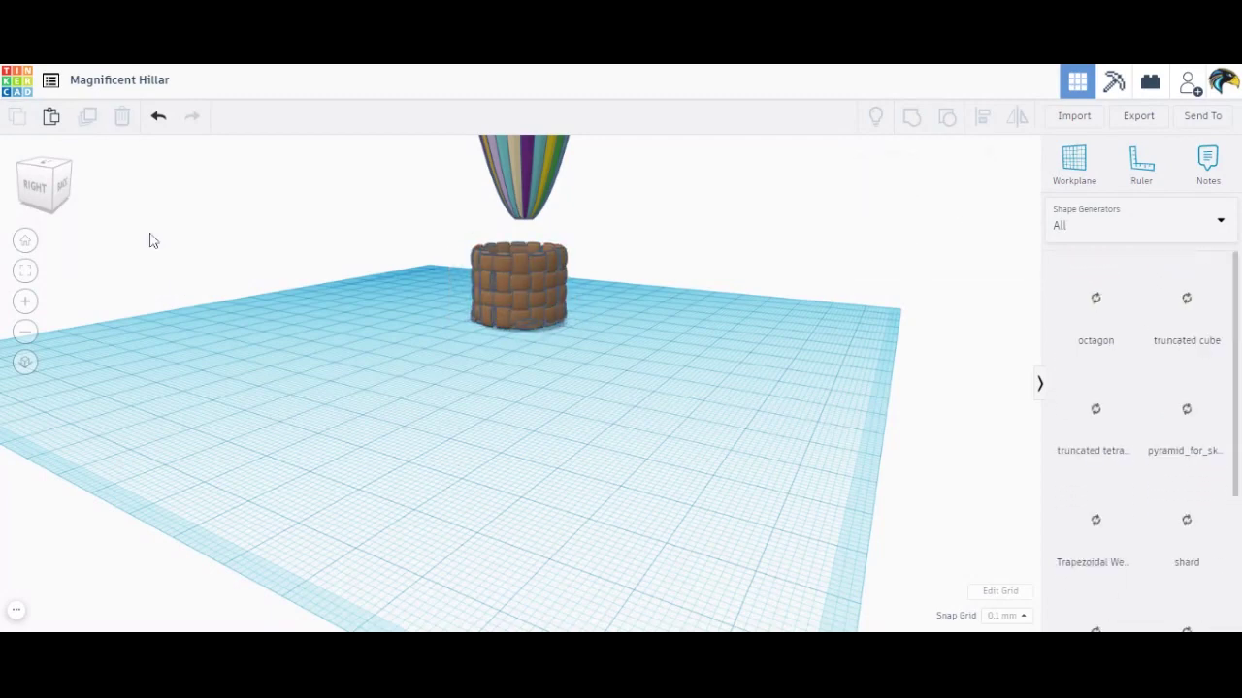
pyautogui.click(44, 167)
pyautogui.click(46, 204)
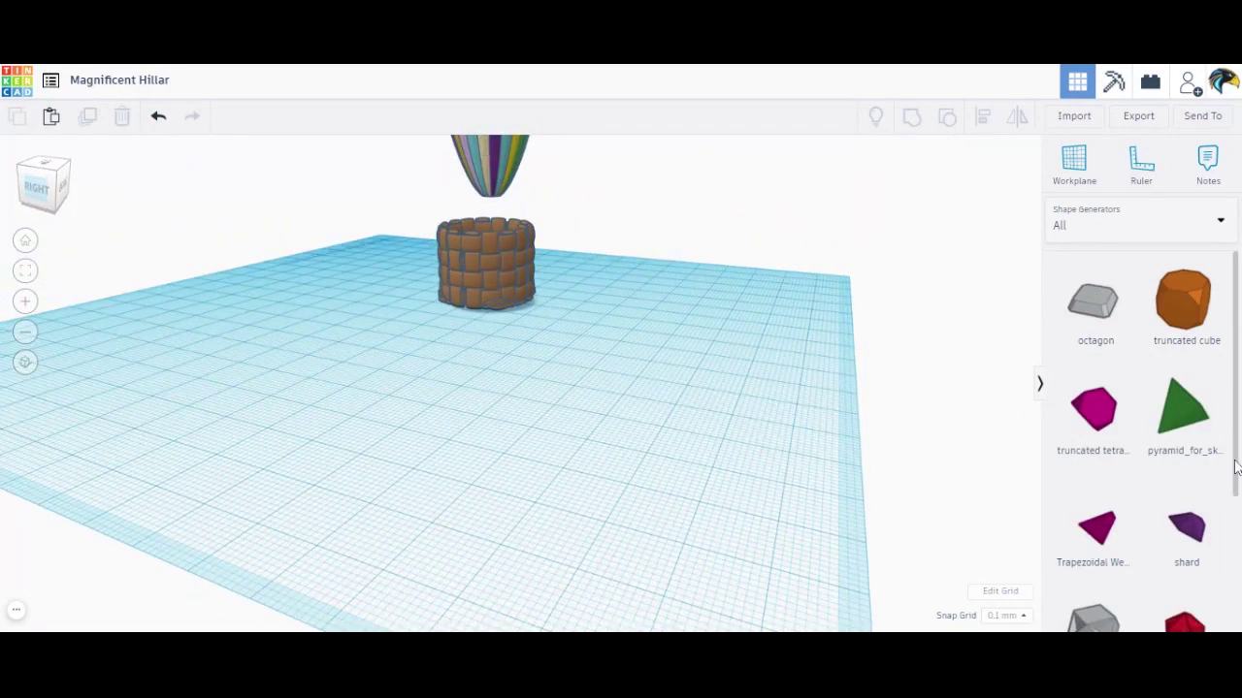
pyautogui.scroll(-8, 1227, 601)
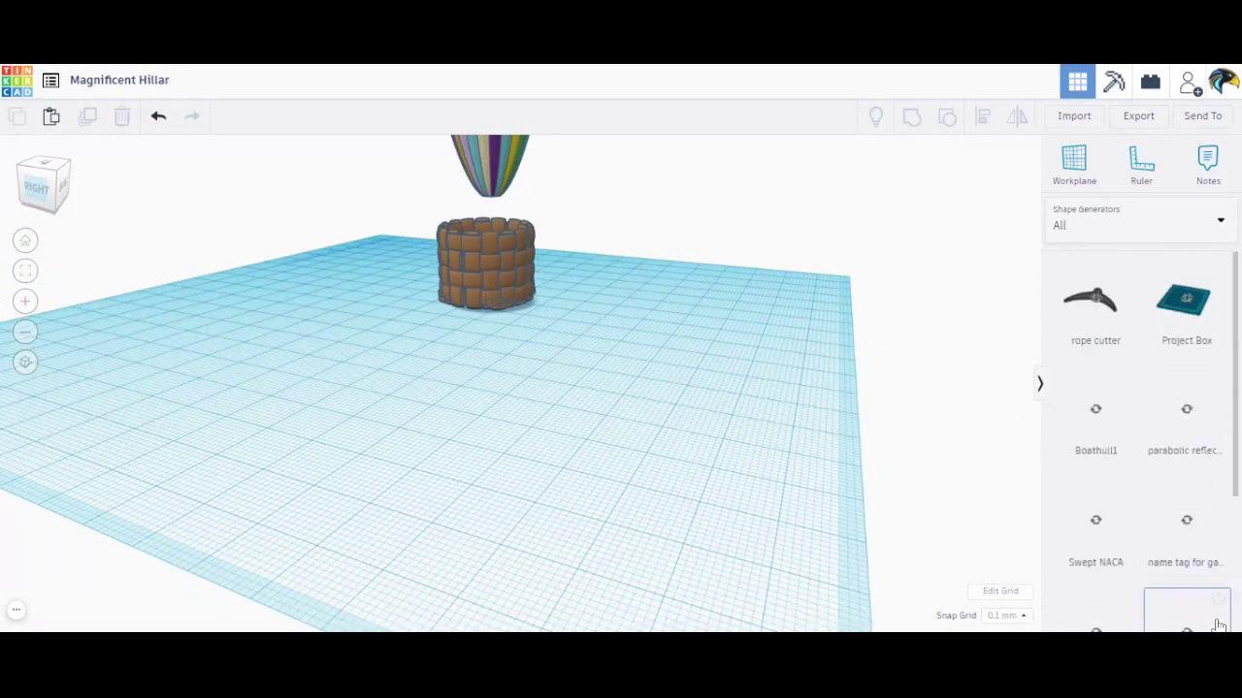
pyautogui.scroll(-1, 1237, 596)
pyautogui.click(1217, 621)
pyautogui.scroll(-3, 1216, 582)
pyautogui.click(1212, 617)
pyautogui.moveTo(1179, 378); pyautogui.dragTo(553, 384)
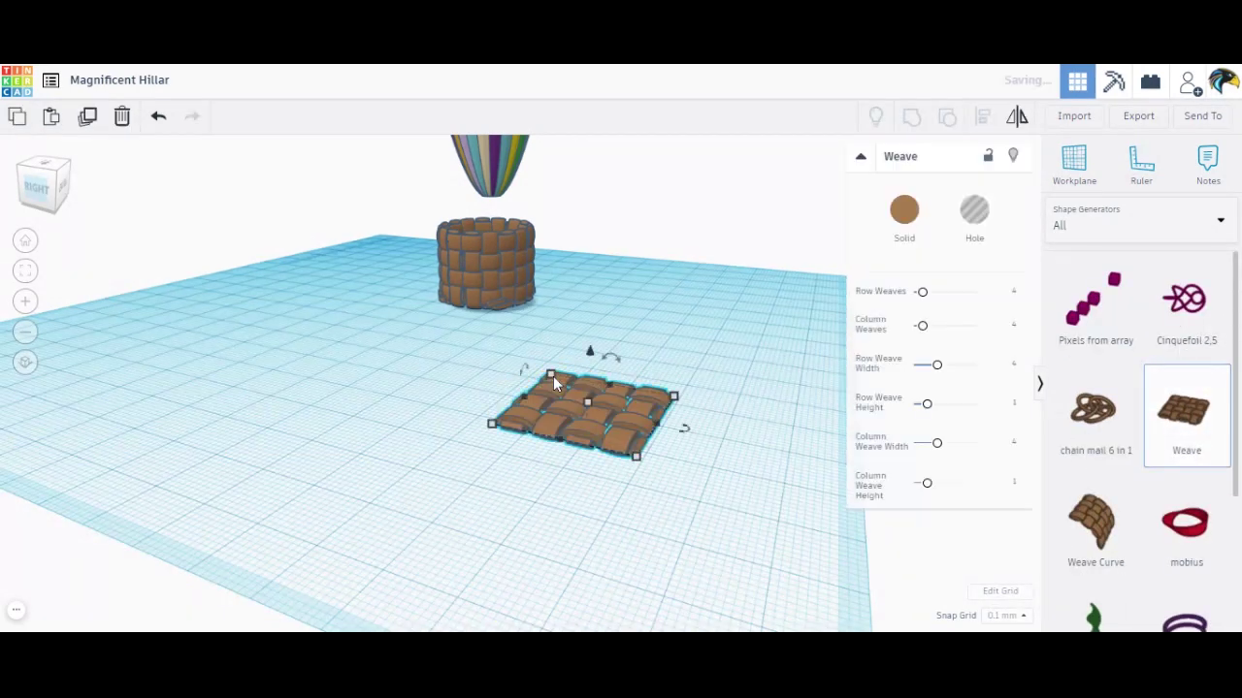
pyautogui.moveTo(1185, 413); pyautogui.dragTo(599, 338)
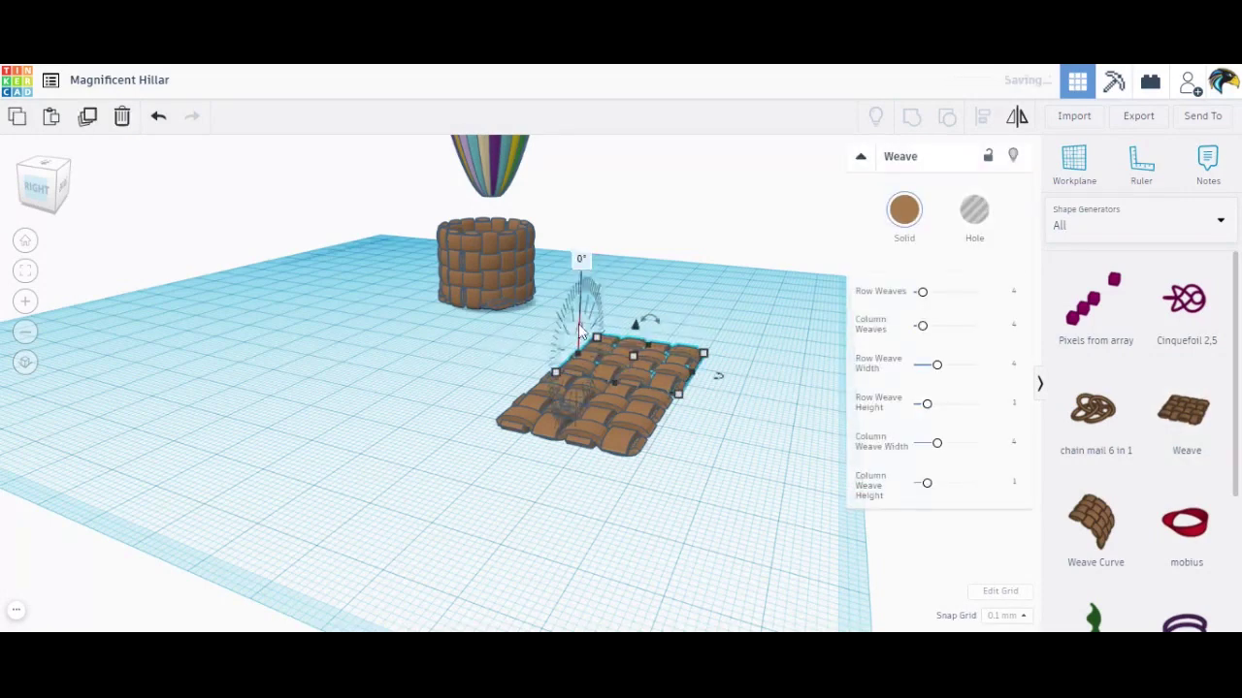
pyautogui.moveTo(582, 291); pyautogui.dragTo(545, 378)
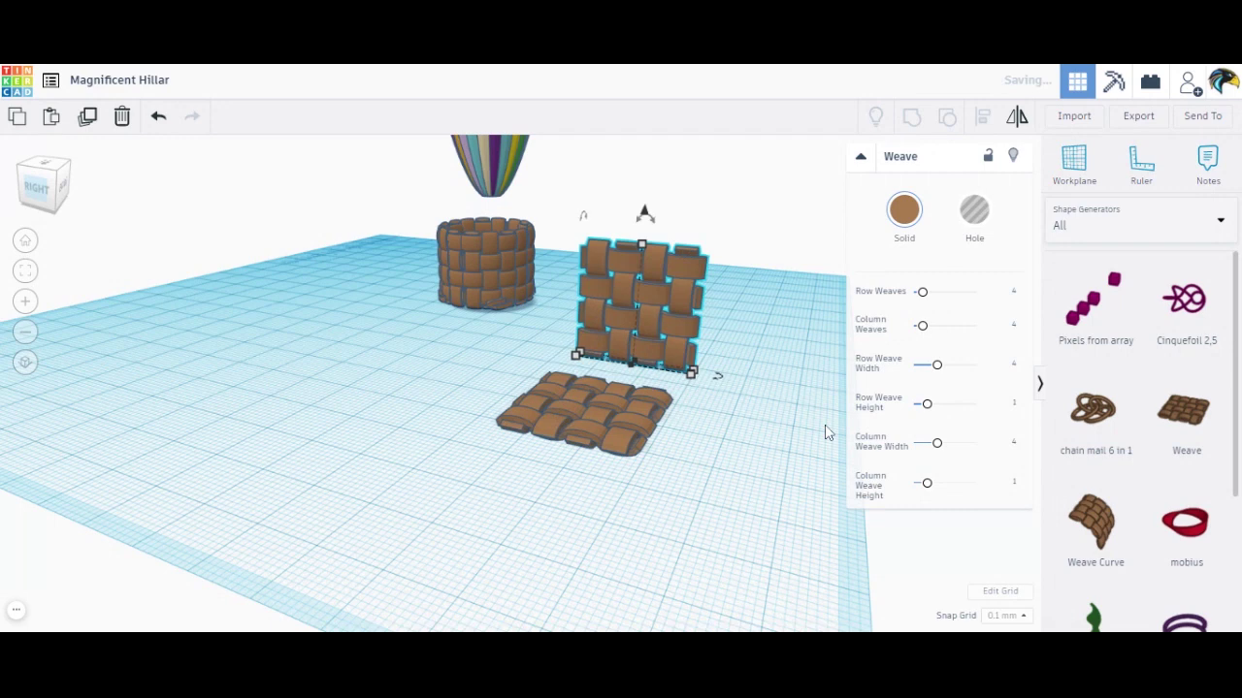
# Set the snap grid to 1.0 mm and move the upright Weave against the back edge of the flat one.
pyautogui.press('Down')
pyautogui.press('Down')
pyautogui.press('Down')
pyautogui.press('Down')
pyautogui.press('Down')
pyautogui.press('Down')
pyautogui.press('Down')
pyautogui.press('Down')
pyautogui.press('Down')
pyautogui.press('Down')
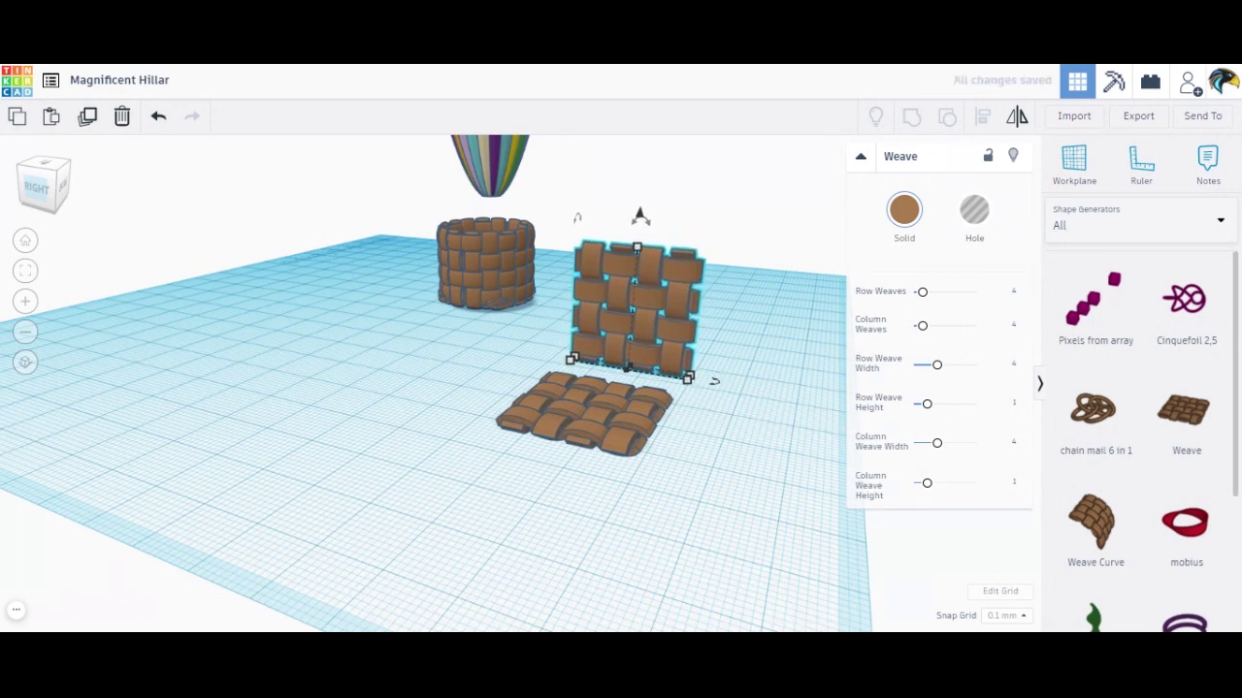
pyautogui.click(1006, 615)
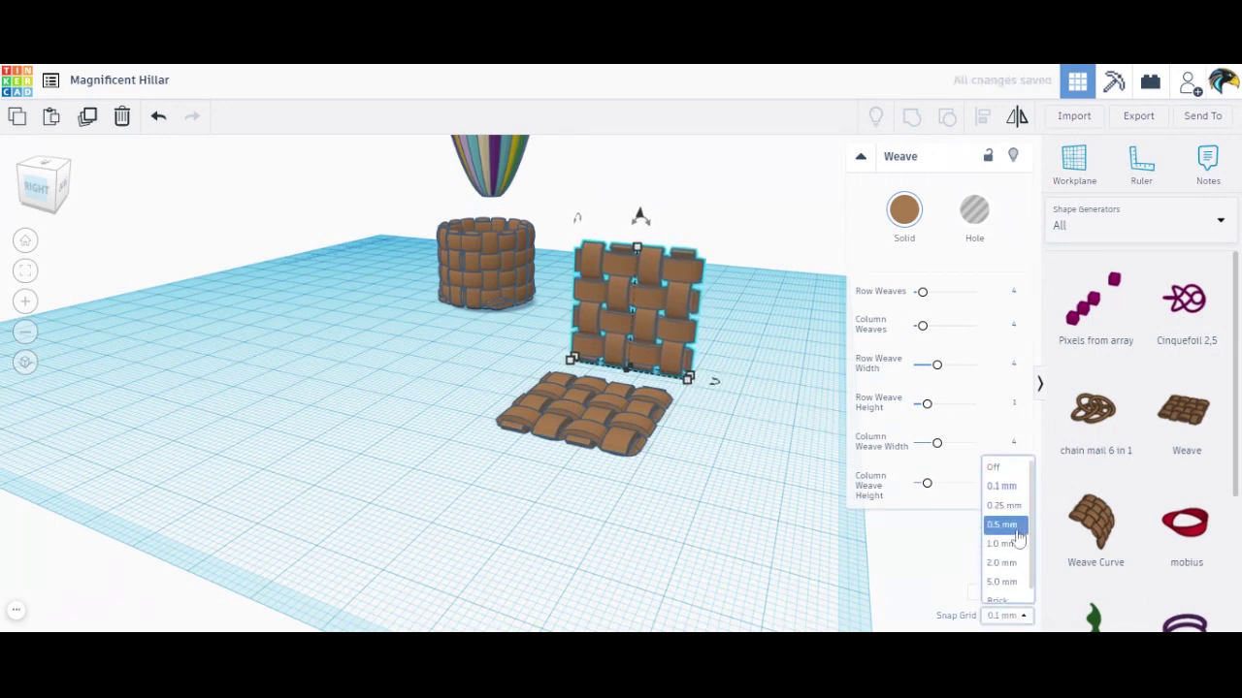
pyautogui.click(1002, 545)
pyautogui.press('Down')
pyautogui.press('Down')
pyautogui.press('Down')
pyautogui.press('Down')
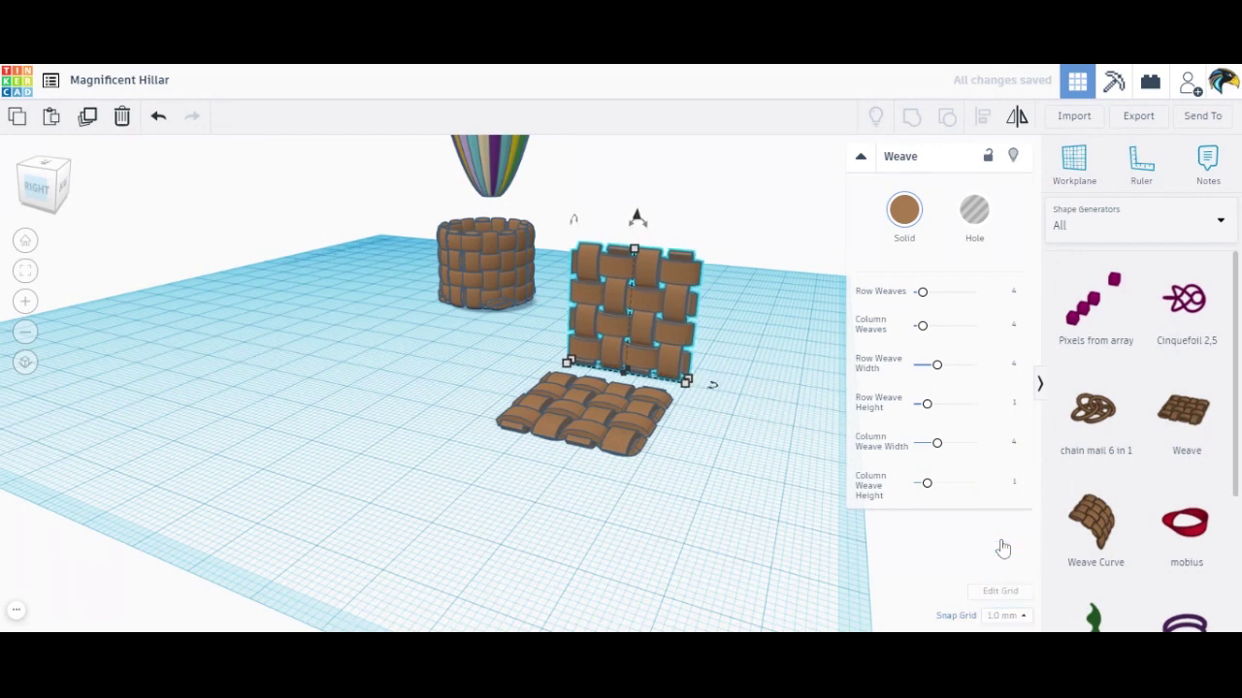
pyautogui.press('Down')
pyautogui.press('Down')
pyautogui.press('Down')
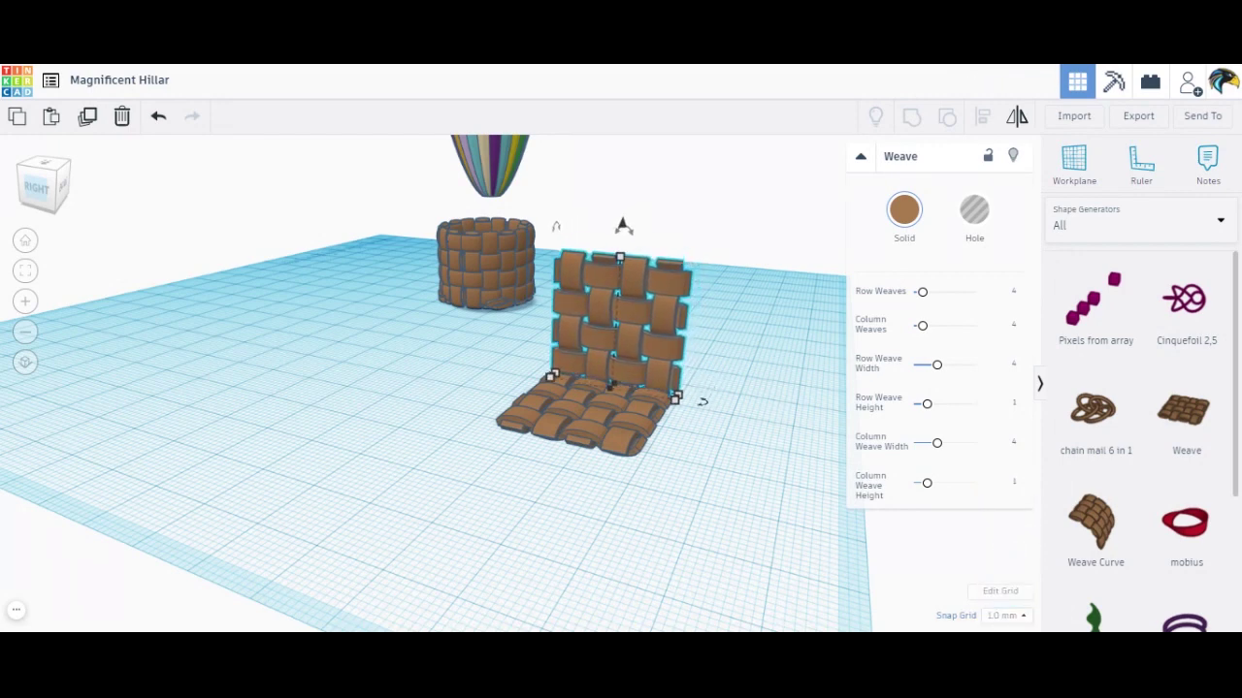
# Duplicate the upright Weave panel and rotate the copy 90° about the vertical axis.
pyautogui.press('Escape')
pyautogui.click(618, 321)
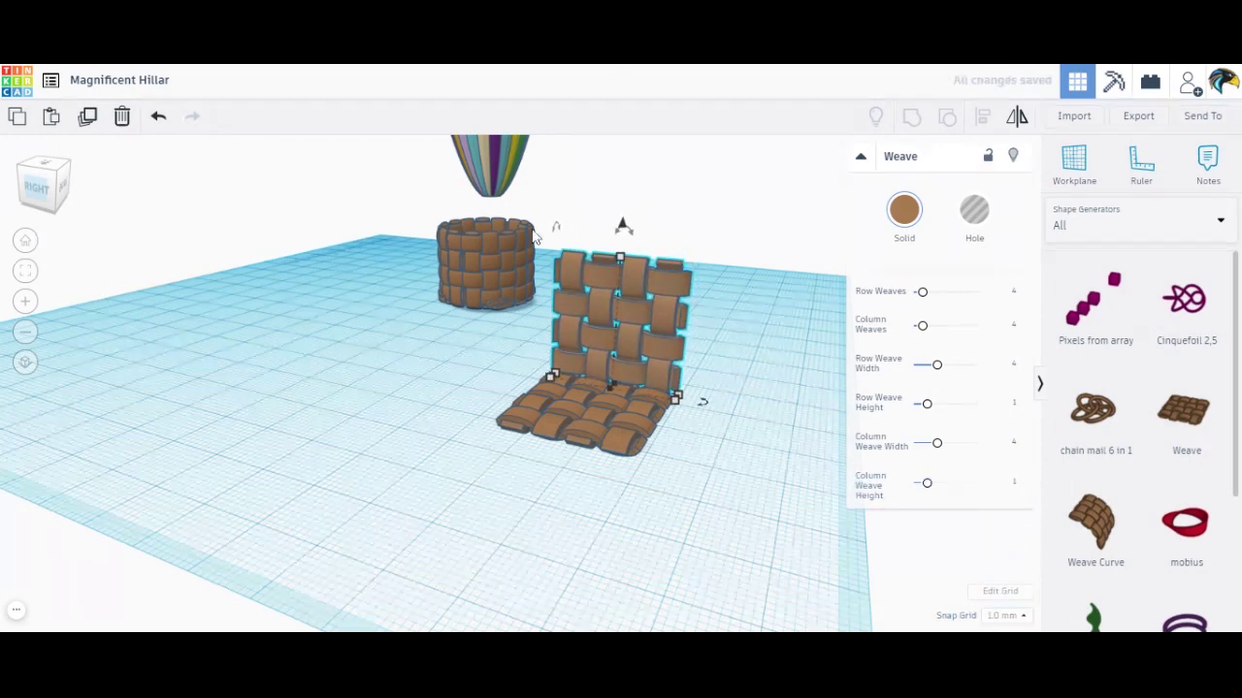
pyautogui.hotkey('ctrl', 'z')
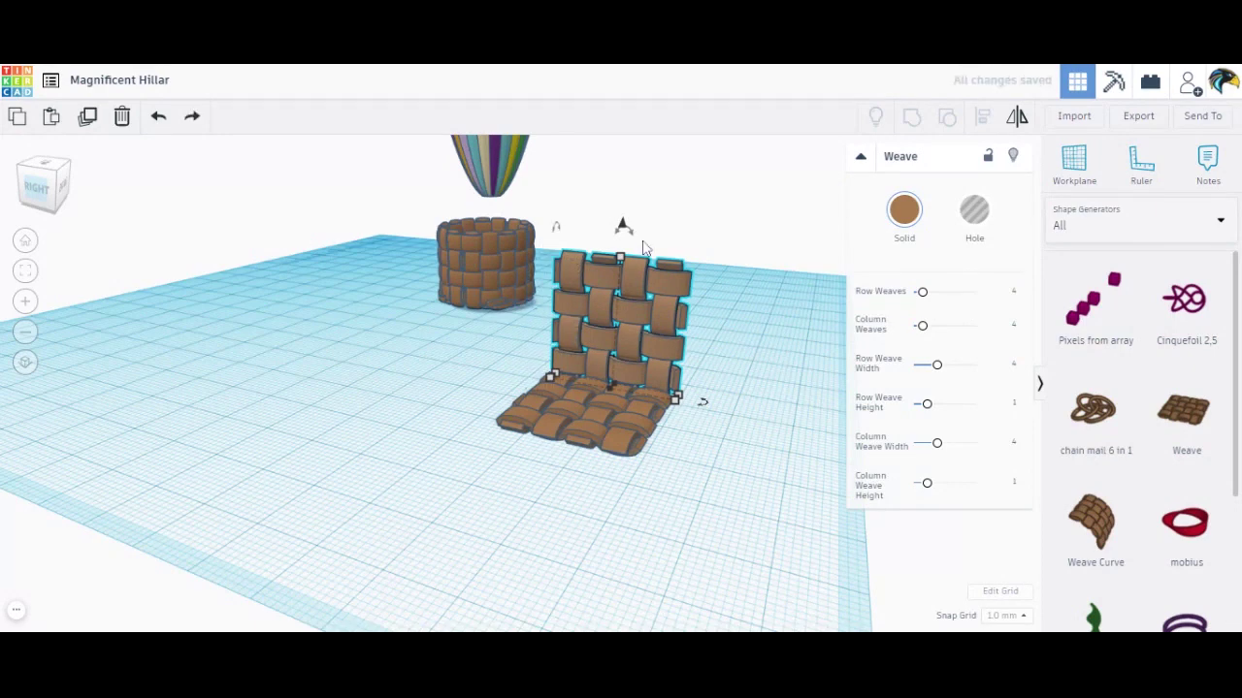
pyautogui.click(721, 404)
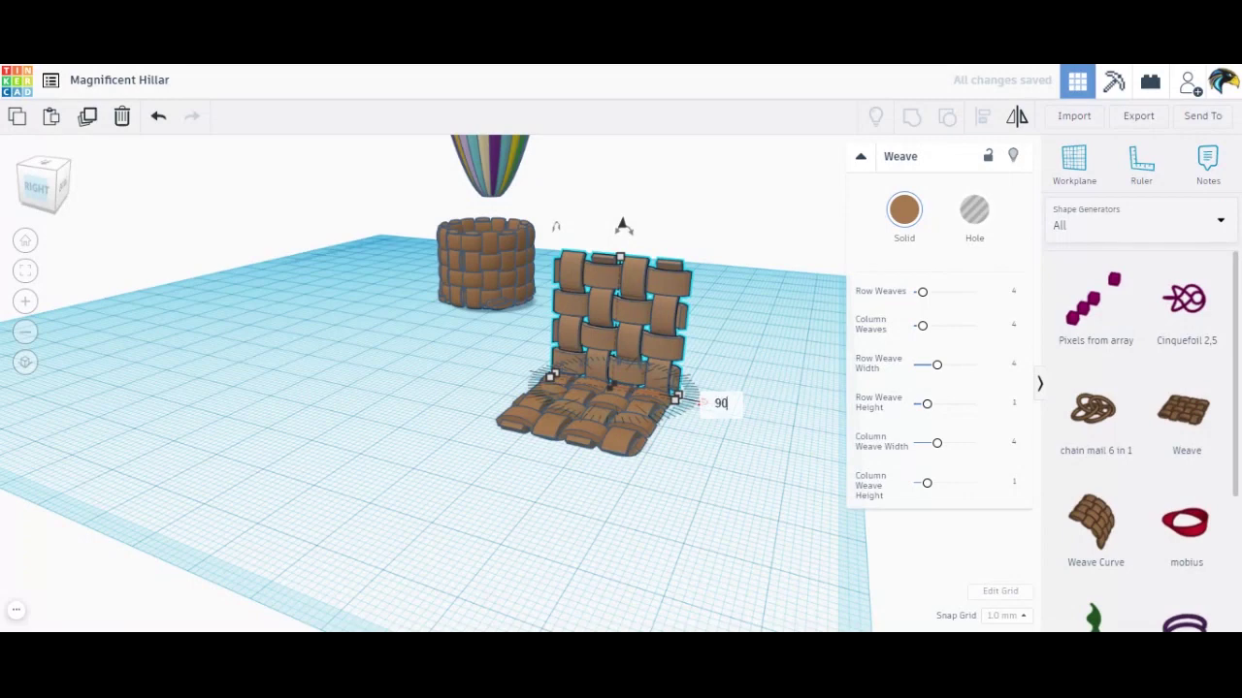
pyautogui.press('Return')
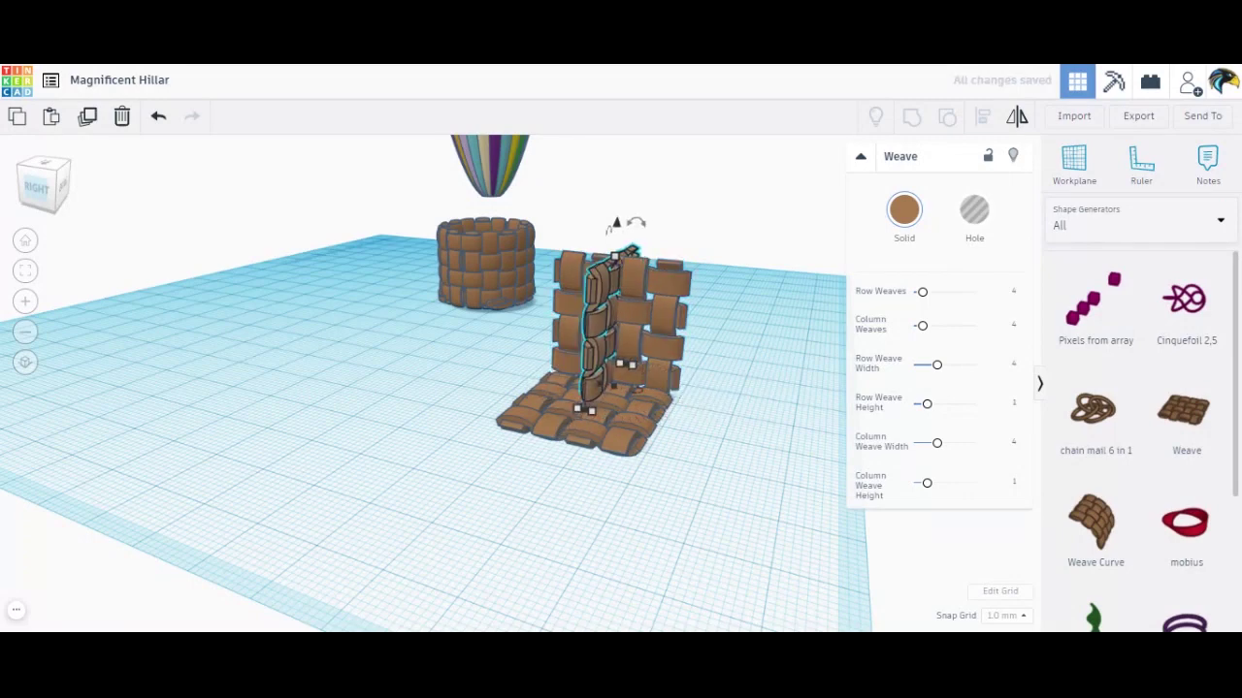
# Move the rotated Weave panel to the side edge of the flat Weave so it meets the back panel's corner.
pyautogui.press('Down')
pyautogui.press('Down')
pyautogui.press('Down')
pyautogui.press('Down')
pyautogui.press('Down')
pyautogui.press('Left')
pyautogui.press('Left')
pyautogui.press('Left')
pyautogui.press('Down')
pyautogui.press('Down')
pyautogui.press('Down')
pyautogui.press('Down')
pyautogui.moveTo(545, 369); pyautogui.dragTo(541, 377)
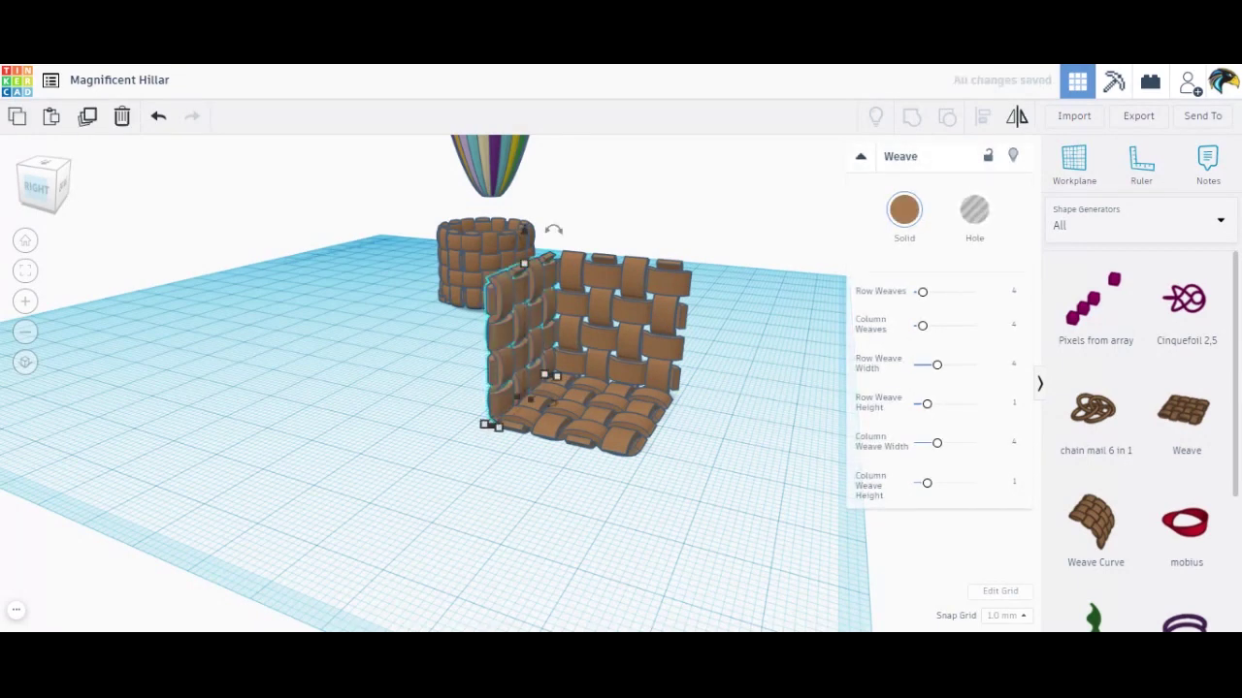
# Duplicate the side Weave panel with a 90° rotation and line the copy up along the flat Weave's front edge.
pyautogui.click(555, 405)
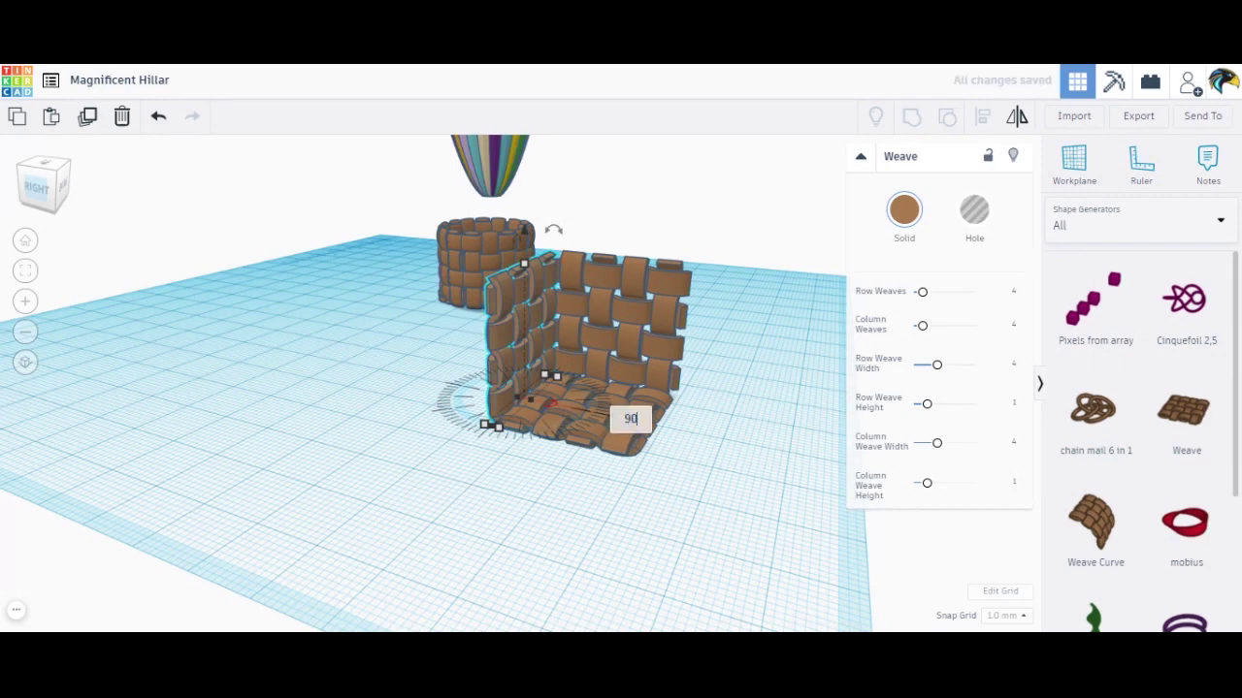
pyautogui.press('Return')
pyautogui.press('Down')
pyautogui.press('Down')
pyautogui.press('Down')
pyautogui.press('Down')
pyautogui.press('Down')
pyautogui.press('Down')
pyautogui.press('Down')
pyautogui.press('Down')
pyautogui.press('Down')
pyautogui.press('Down')
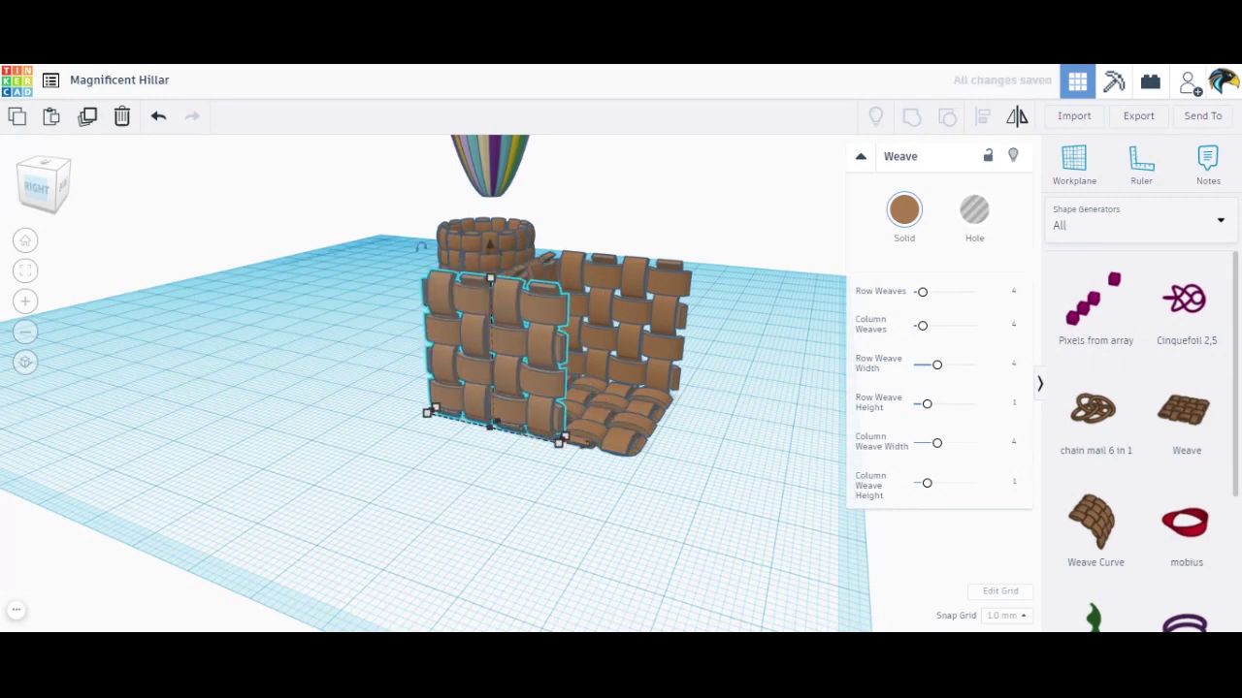
pyautogui.press('Right')
pyautogui.press('Right')
pyautogui.press('Right')
pyautogui.press('Right')
pyautogui.press('Right')
pyautogui.press('Right')
pyautogui.press('Right')
pyautogui.press('Right')
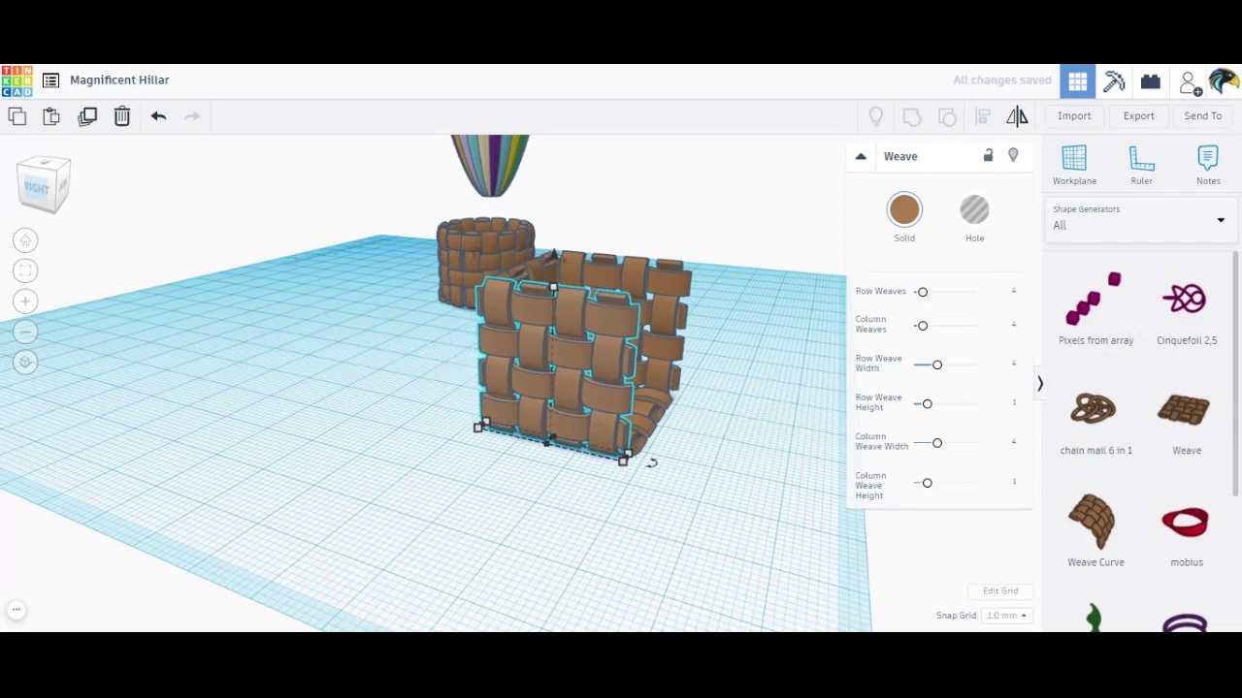
# Duplicate the selected Weave wall with a 90° rotation and move the copy level with the basket's open side.
pyautogui.click(39, 199)
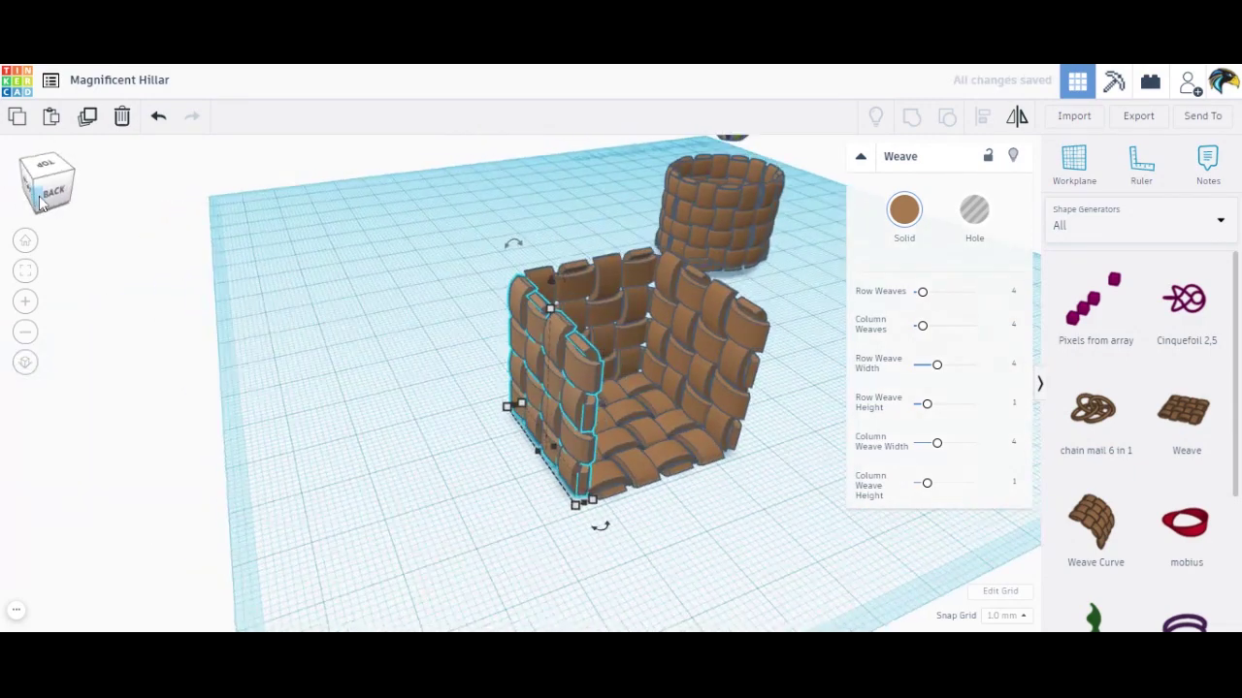
pyautogui.moveTo(36, 202); pyautogui.dragTo(21, 209)
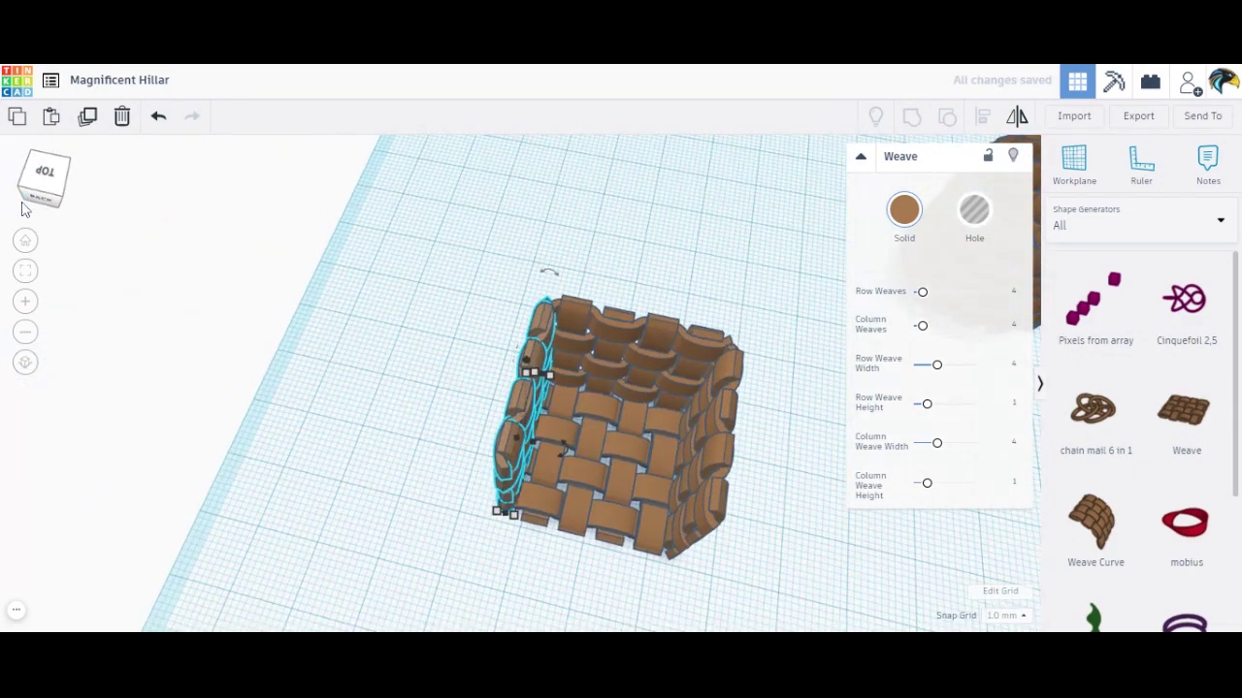
pyautogui.hotkey('ctrl', 'd')
pyautogui.press('Down')
pyautogui.press('Down')
pyautogui.press('Down')
pyautogui.press('Down')
pyautogui.press('Down')
pyautogui.press('Down')
pyautogui.press('Down')
pyautogui.press('Down')
pyautogui.press('Down')
pyautogui.press('Down')
pyautogui.press('Down')
pyautogui.press('Down')
pyautogui.press('Down')
pyautogui.press('Down')
pyautogui.press('Down')
pyautogui.press('Down')
pyautogui.press('Down')
pyautogui.press('Down')
pyautogui.press('Down')
pyautogui.press('Down')
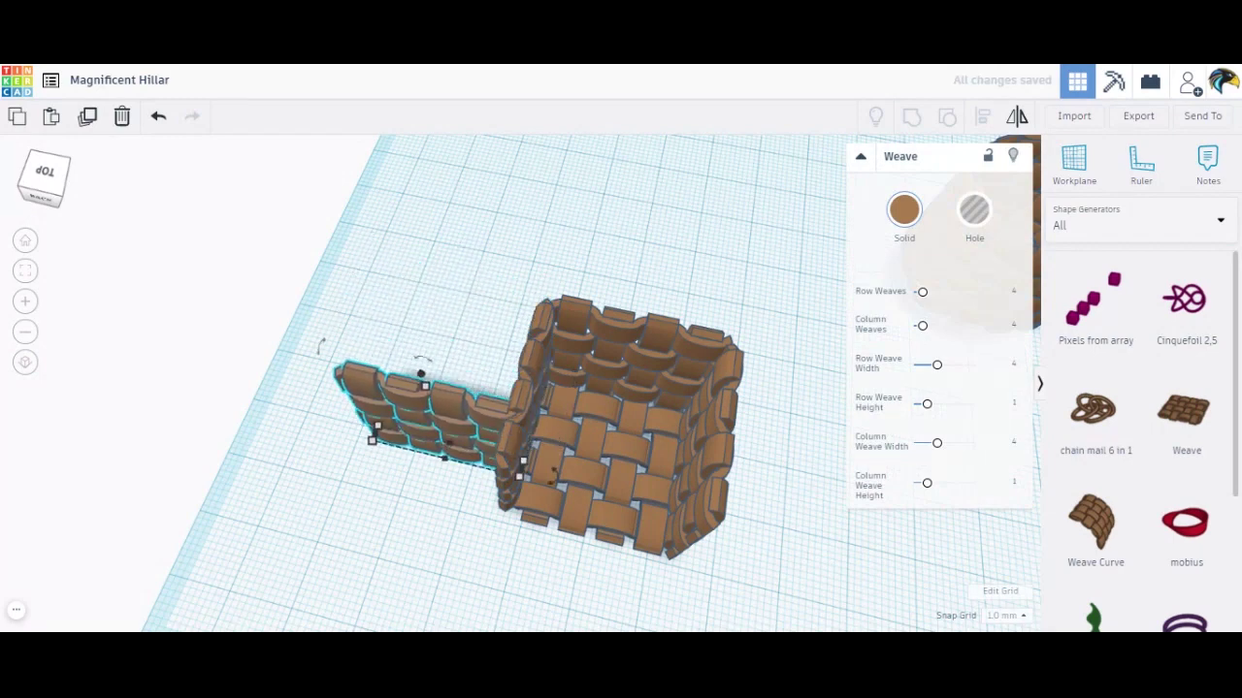
# Move the rotated Weave copy across the open side so it closes the fourth wall of the square basket.
pyautogui.press('Right')
pyautogui.press('Right')
pyautogui.press('Right')
pyautogui.press('Right')
pyautogui.press('Right')
pyautogui.press('Right')
pyautogui.press('Right')
pyautogui.press('Right')
pyautogui.press('Right')
pyautogui.press('Right')
pyautogui.press('Right')
pyautogui.press('Right')
pyautogui.press('Right')
pyautogui.press('Right')
pyautogui.press('Right')
pyautogui.press('Right')
pyautogui.press('Right')
pyautogui.press('Right')
pyautogui.press('Right')
pyautogui.press('Right')
pyautogui.moveTo(696, 564)
pyautogui.mouseDown()
pyautogui.moveTo(709, 568)
pyautogui.moveTo(704, 557)
pyautogui.mouseUp()
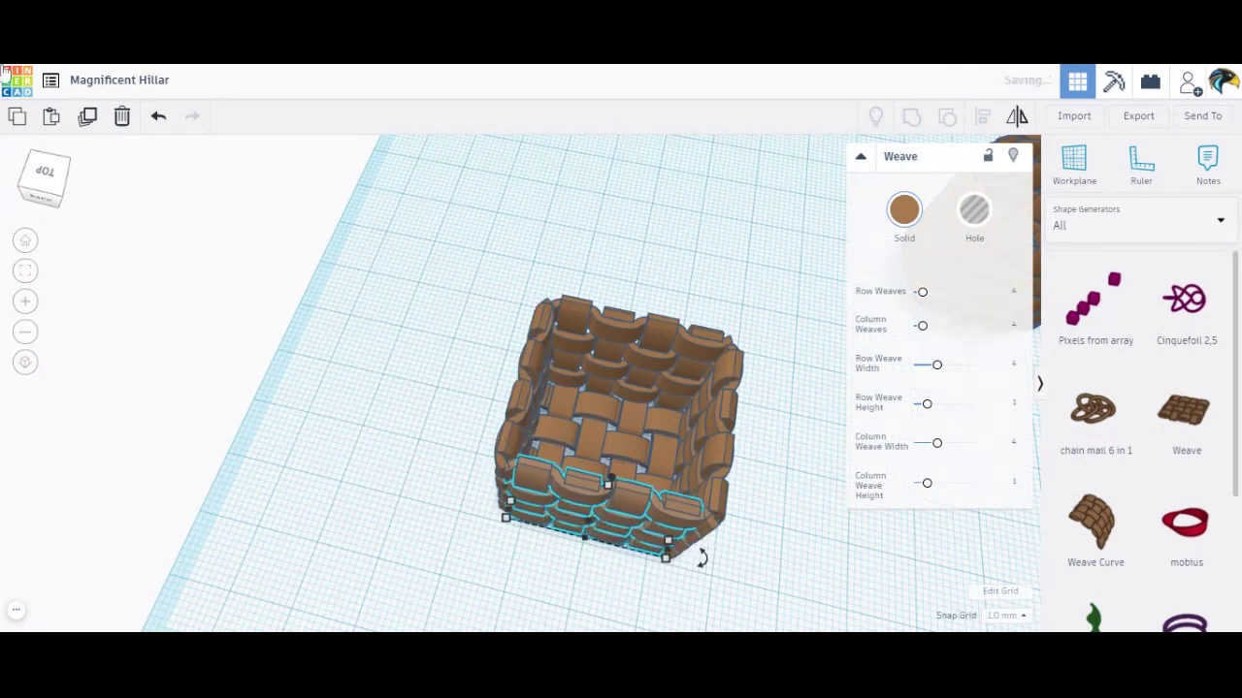
pyautogui.click(379, 289)
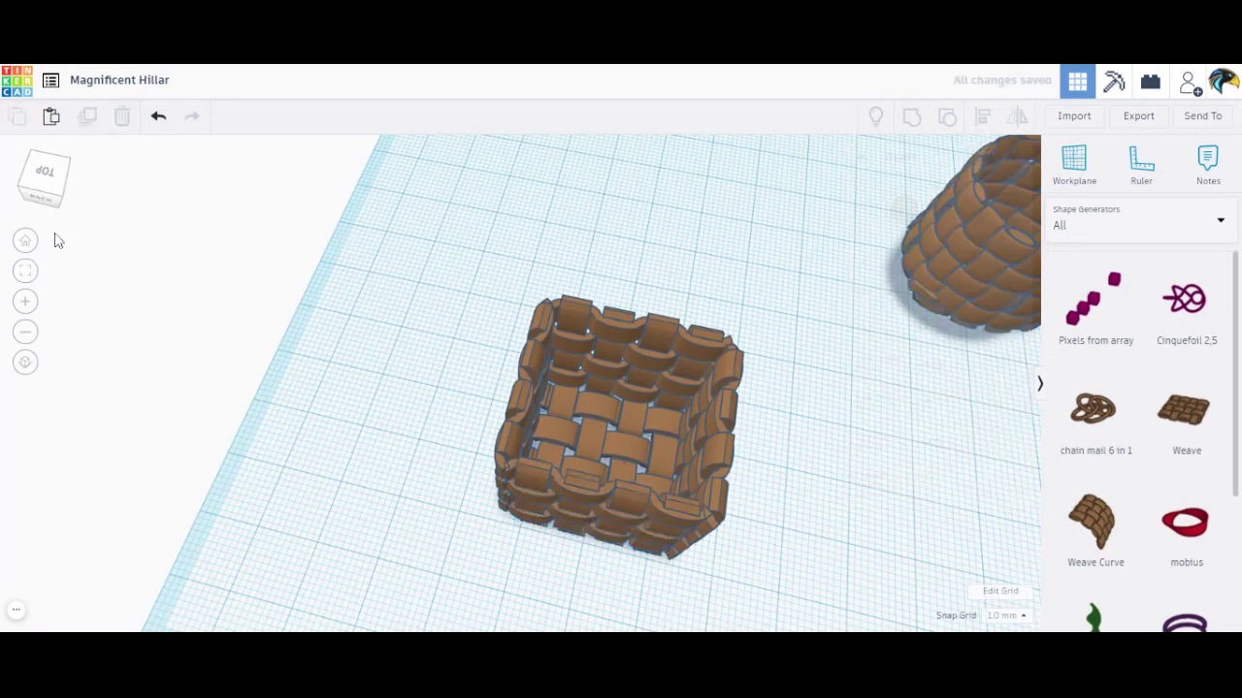
# Nudge the side Weave wall slightly inward to line up with the adjoining walls of the square basket.
pyautogui.click(56, 175)
pyautogui.moveTo(56, 179); pyautogui.dragTo(53, 172)
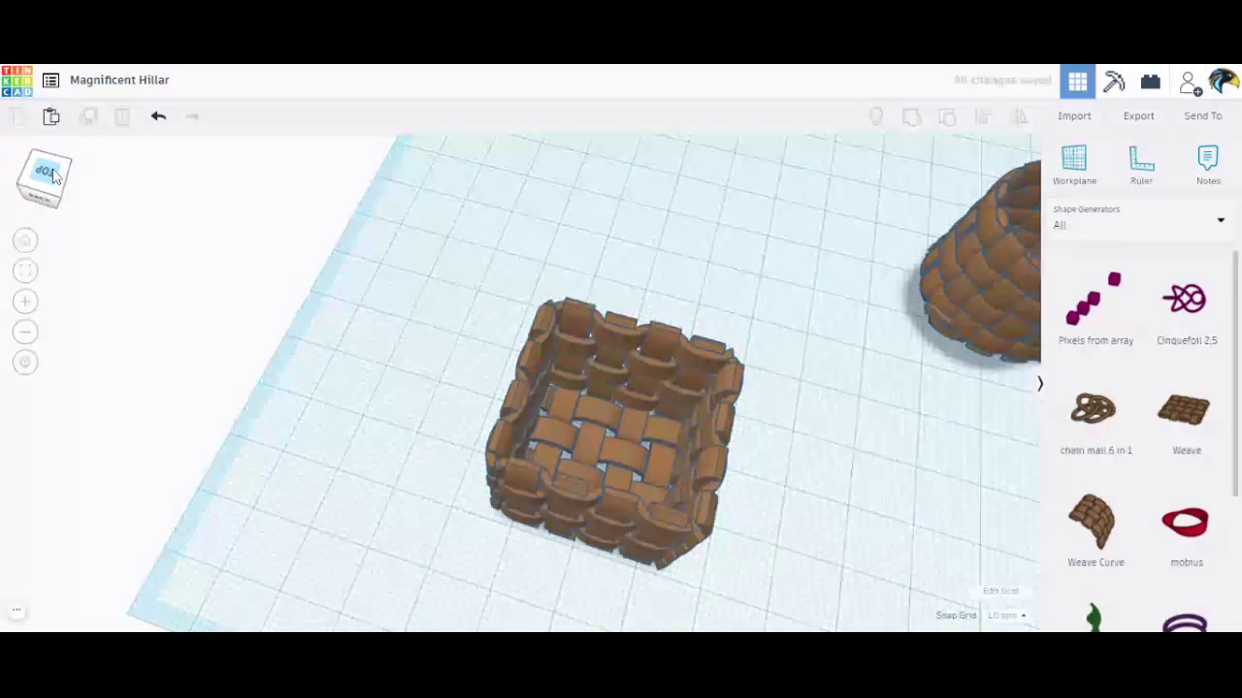
pyautogui.click(720, 479)
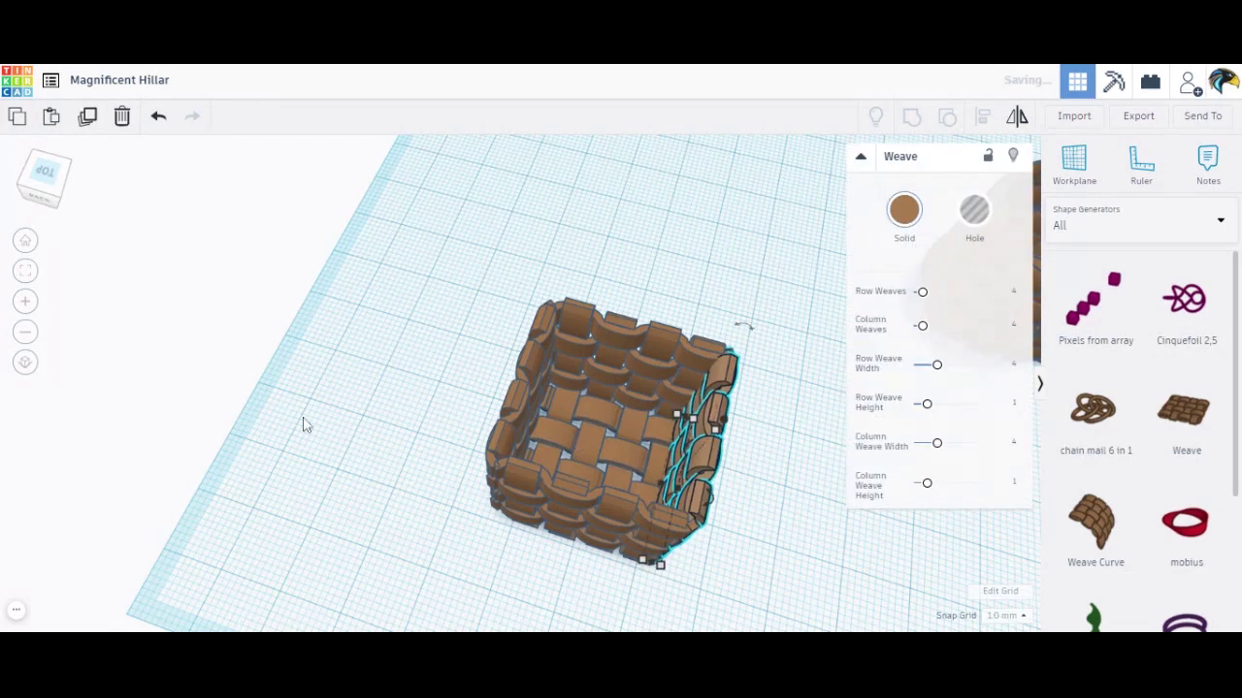
pyautogui.click(27, 192)
pyautogui.moveTo(10, 192)
pyautogui.mouseDown()
pyautogui.moveTo(9, 179)
pyautogui.moveTo(2, 196)
pyautogui.mouseUp()
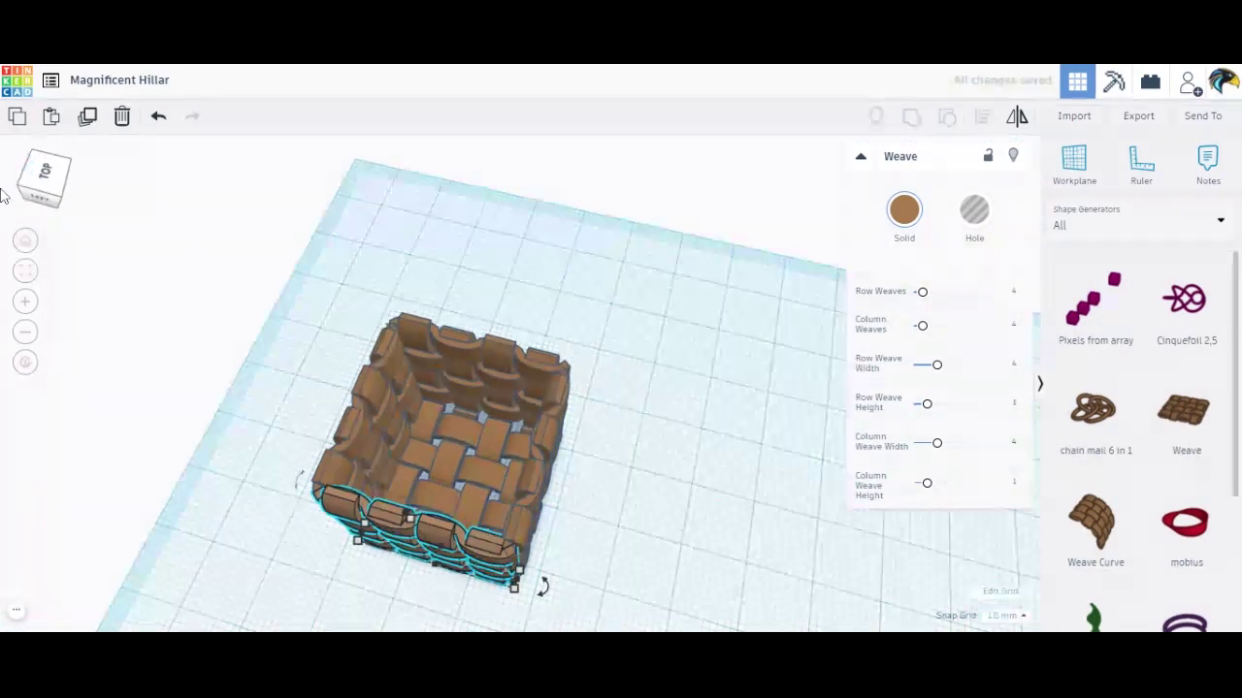
pyautogui.click(643, 458)
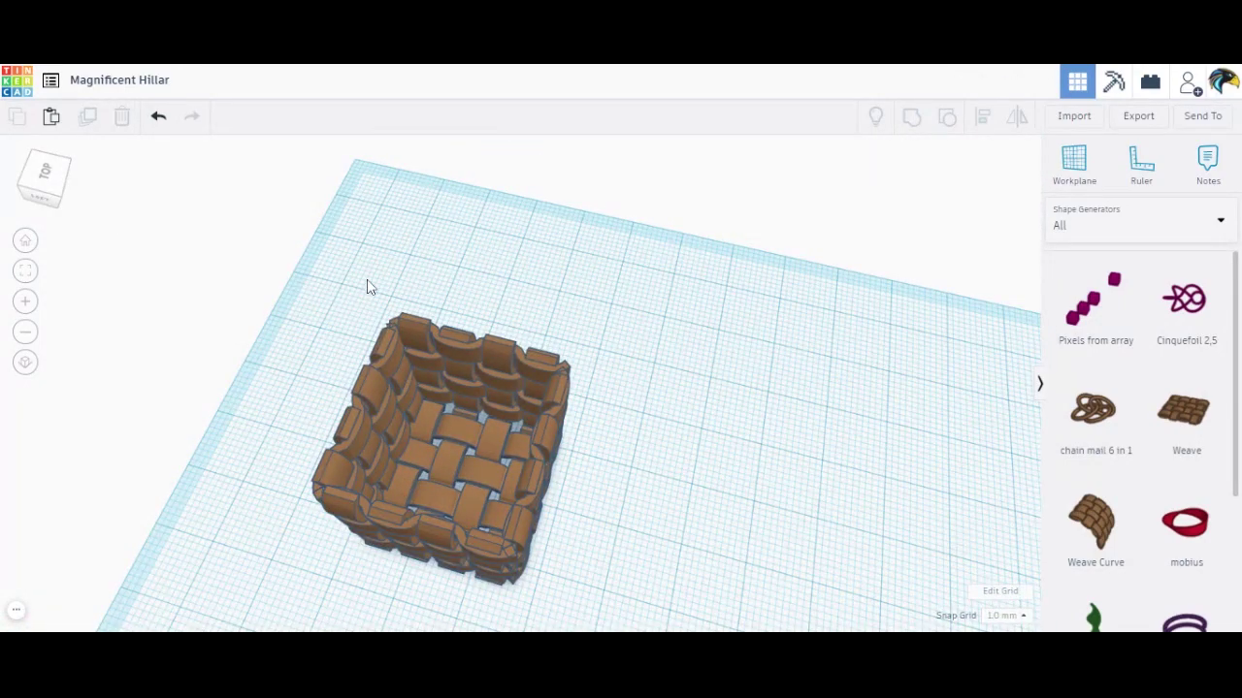
# Group the base and the four Weave walls into one square basket and inspect it from above.
pyautogui.moveTo(664, 282); pyautogui.dragTo(152, 596)
pyautogui.hotkey('ctrl', 'g')
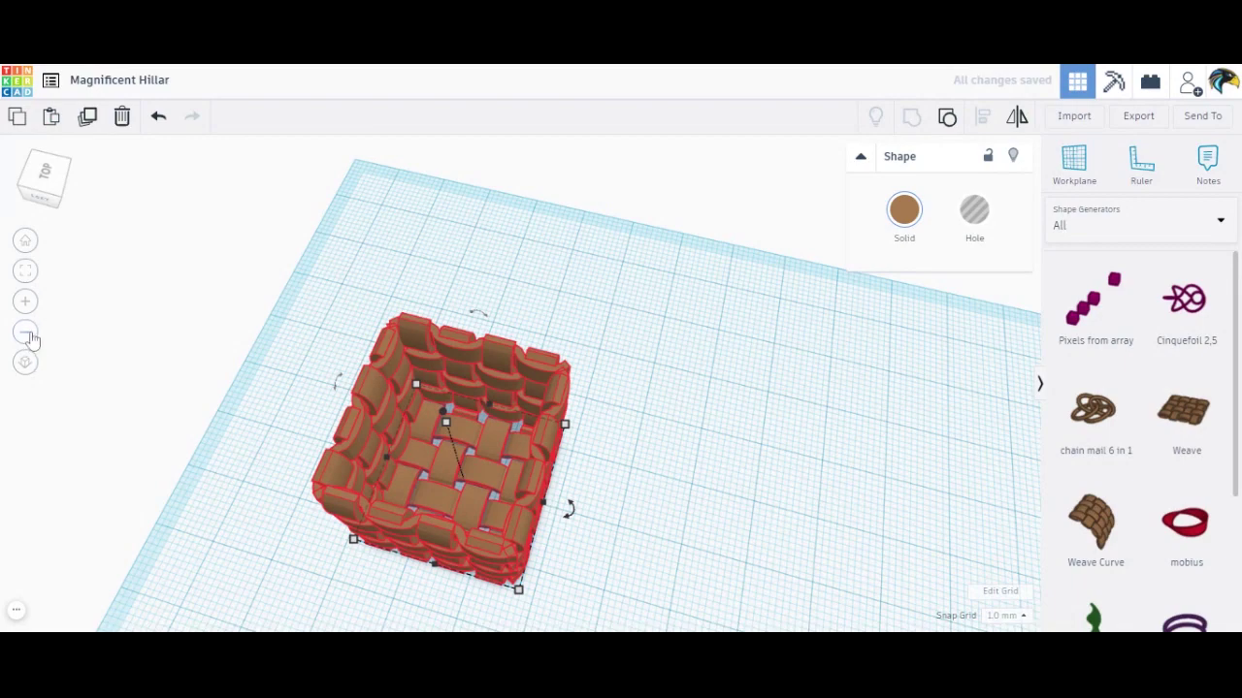
pyautogui.click(29, 337)
pyautogui.click(30, 337)
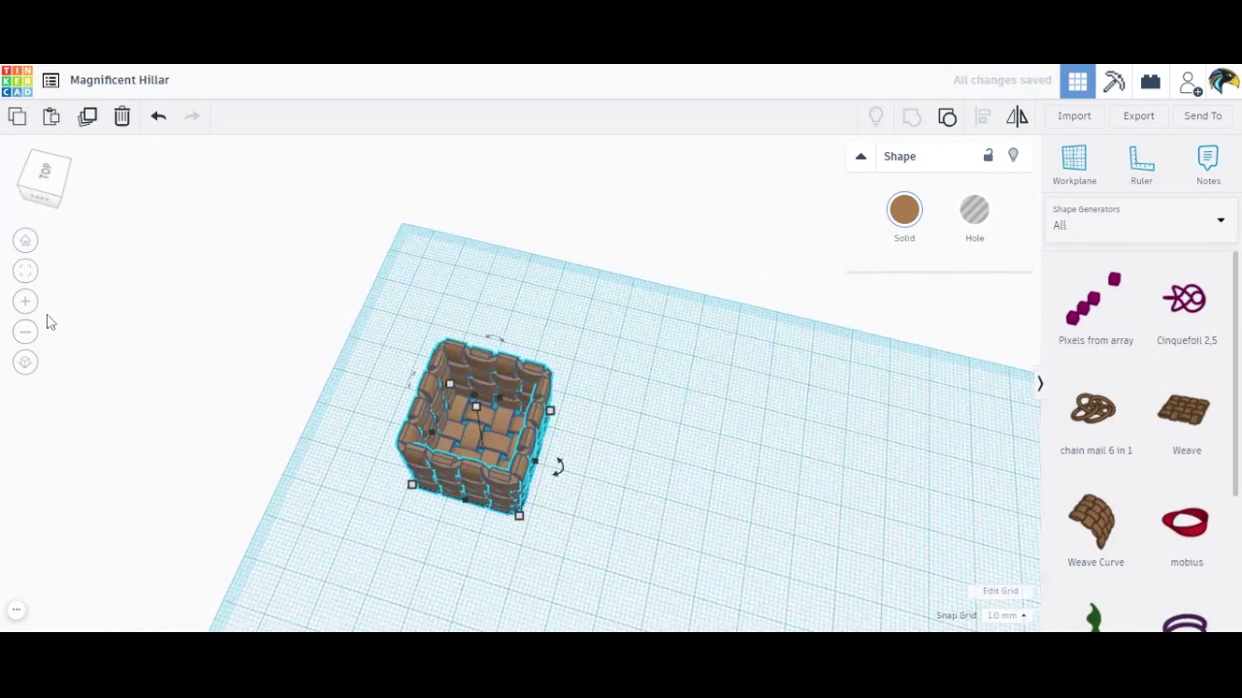
pyautogui.click(27, 271)
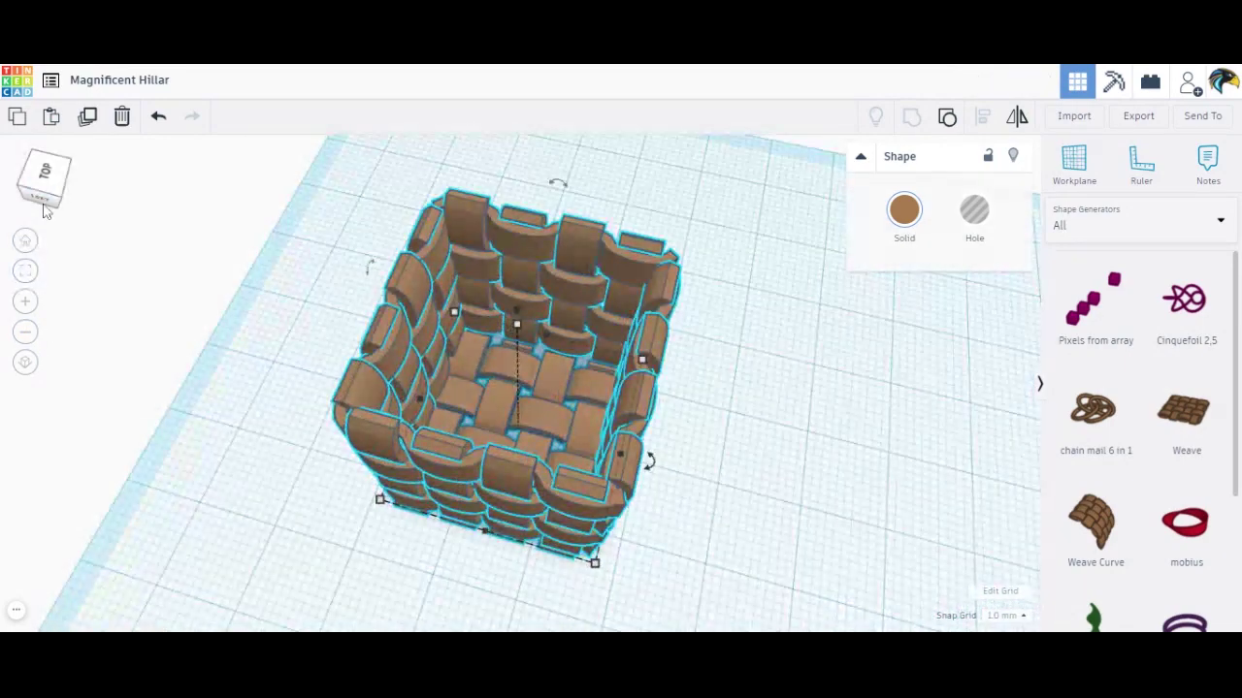
pyautogui.click(44, 173)
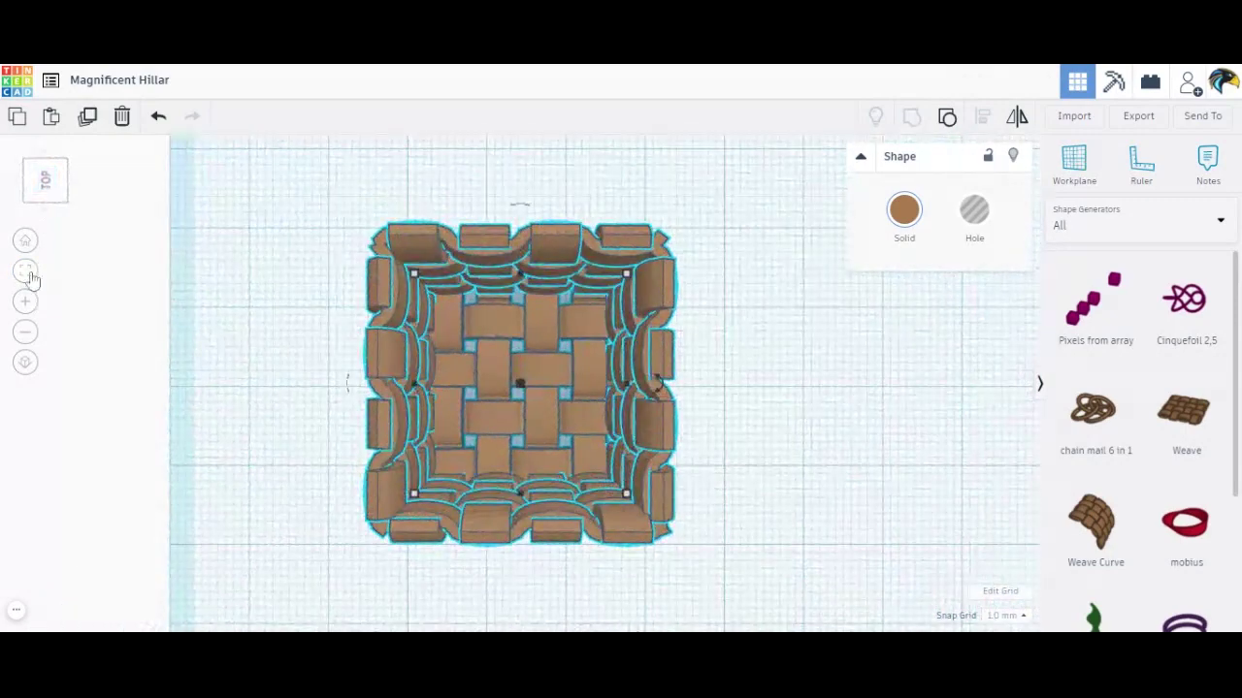
# Move the grouped square basket away from the balloon, towards the far right area of the workplane.
pyautogui.click(26, 244)
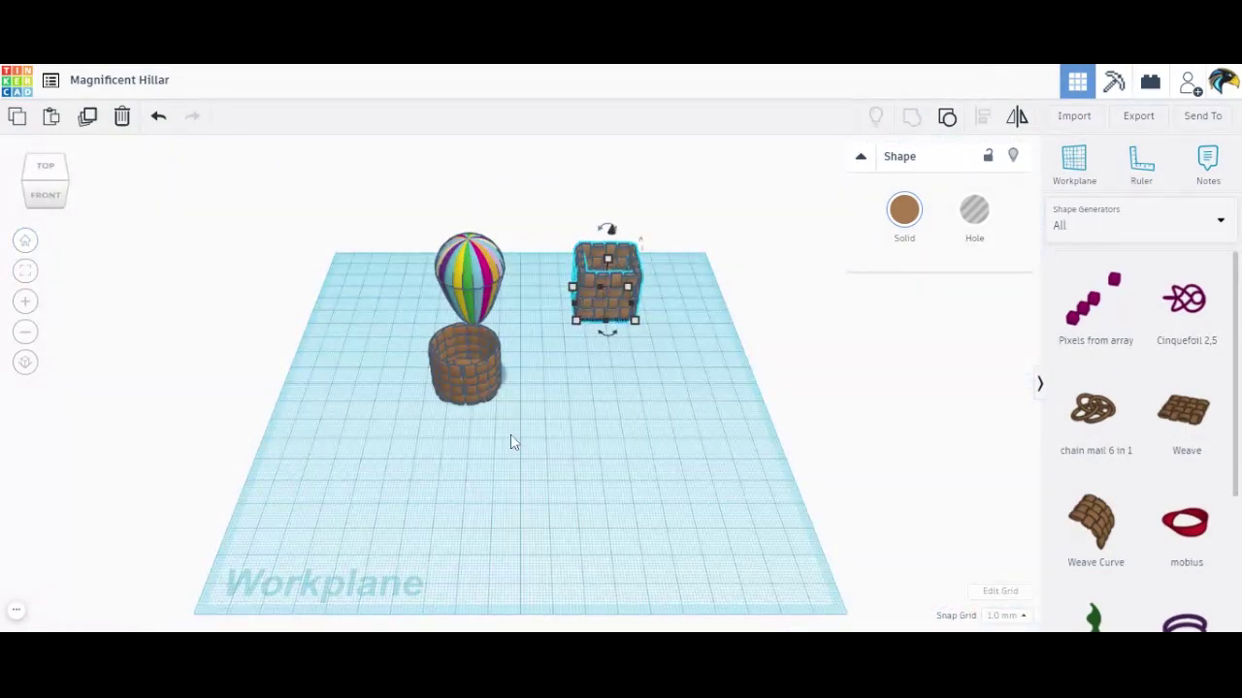
pyautogui.click(510, 437)
pyautogui.moveTo(617, 277); pyautogui.dragTo(679, 305)
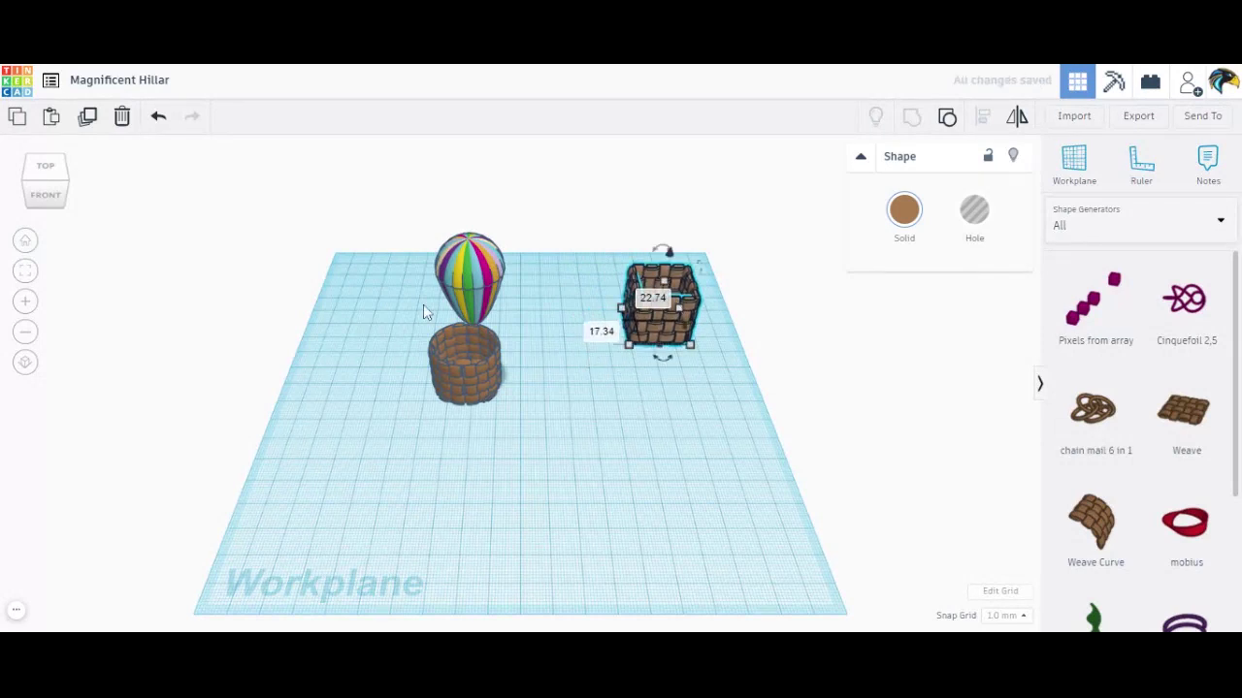
# Raise the balloon envelope by about 17 mm, to about 47 mm above the workplane.
pyautogui.click(468, 275)
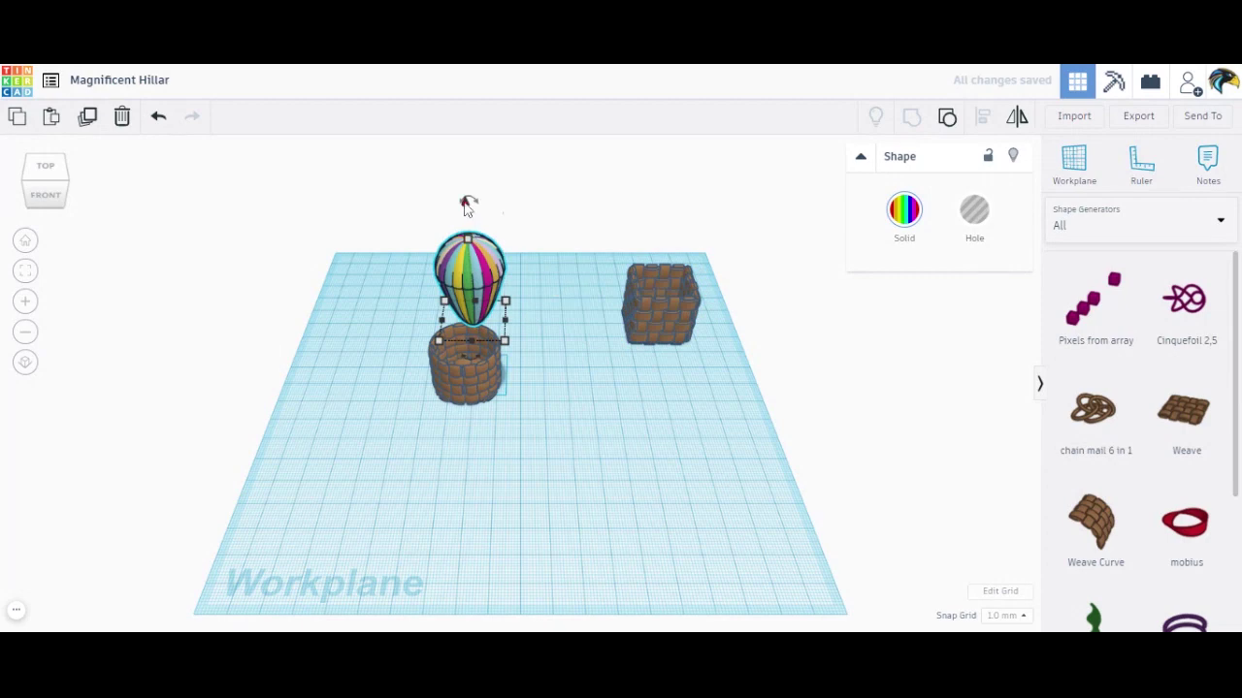
pyautogui.moveTo(467, 204); pyautogui.dragTo(465, 160)
pyautogui.click(54, 184)
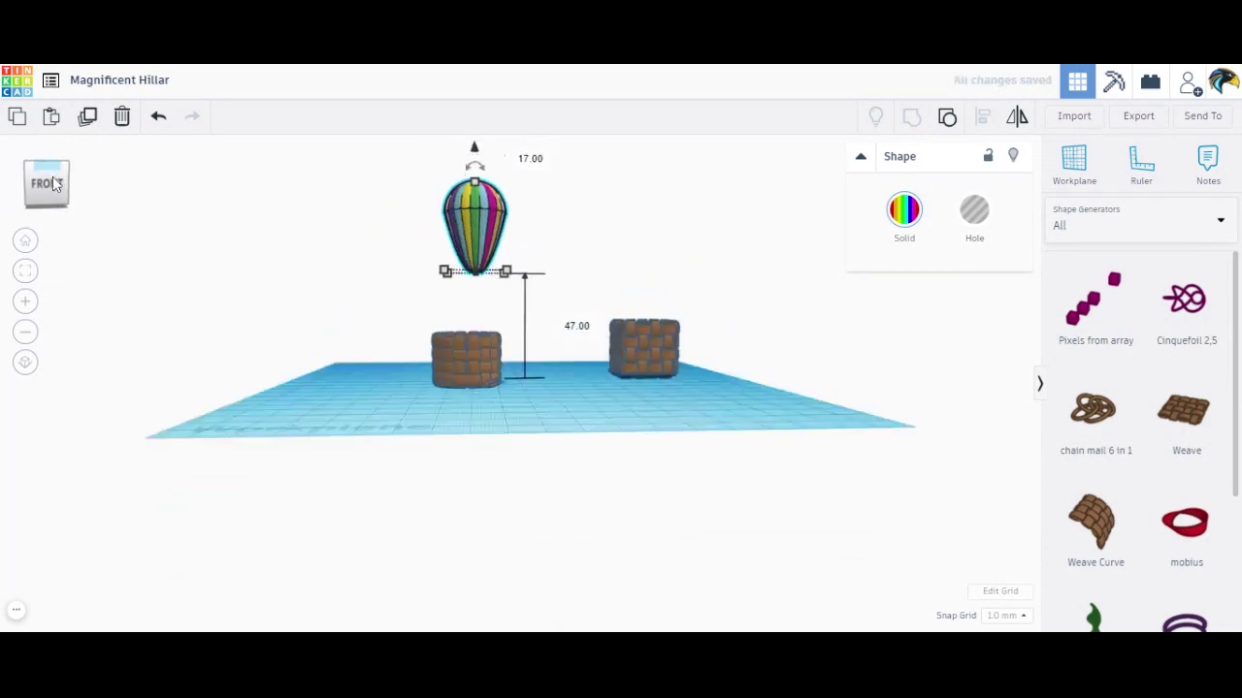
pyautogui.moveTo(54, 178); pyautogui.dragTo(55, 188)
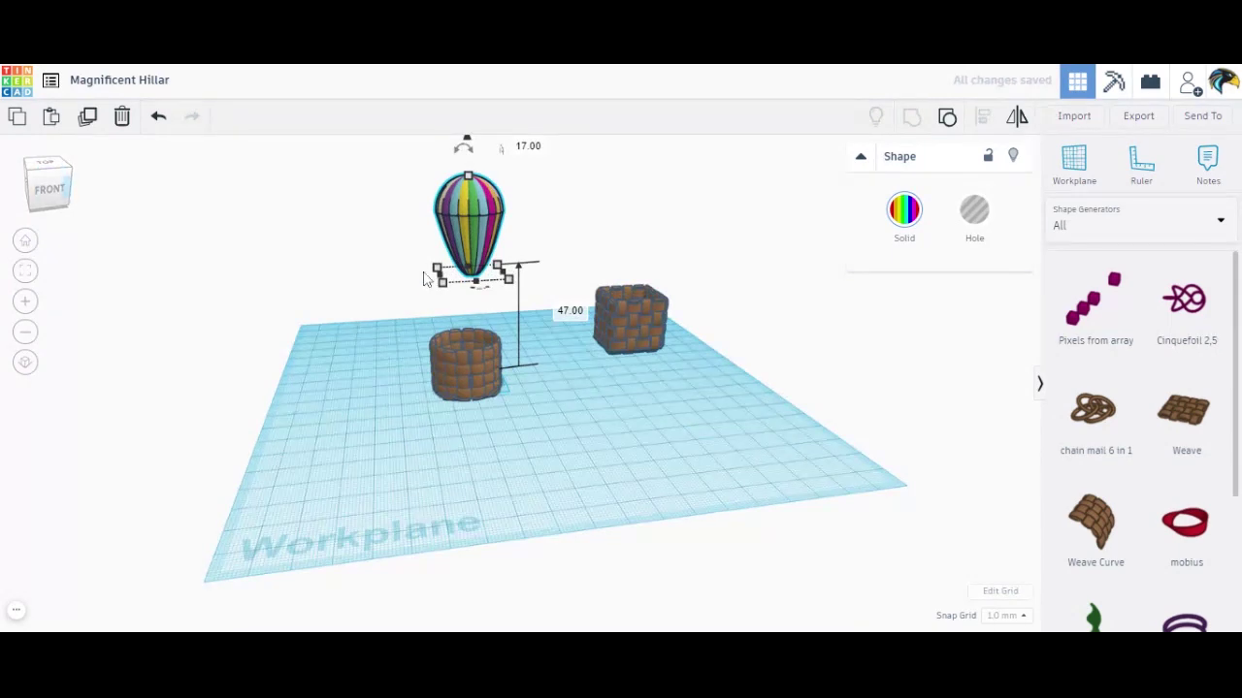
# Centre-align the balloon envelope and the round basket with each other along both horizontal axes.
pyautogui.moveTo(422, 196); pyautogui.dragTo(574, 540)
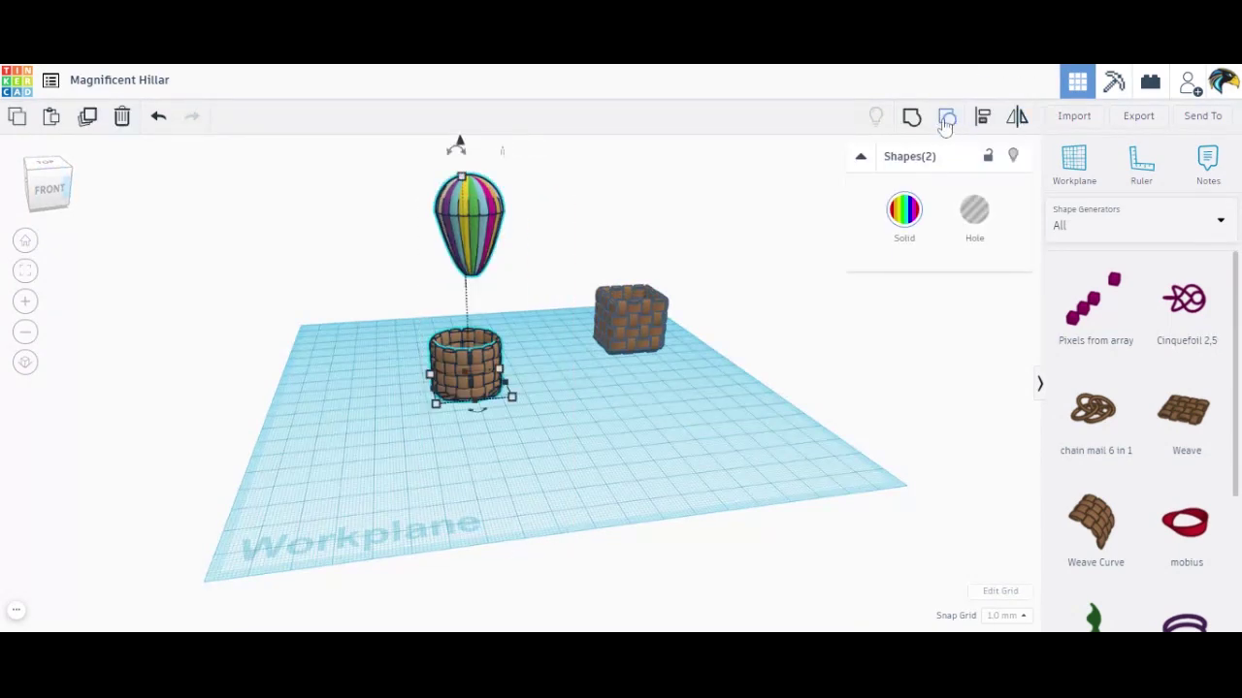
pyautogui.click(982, 120)
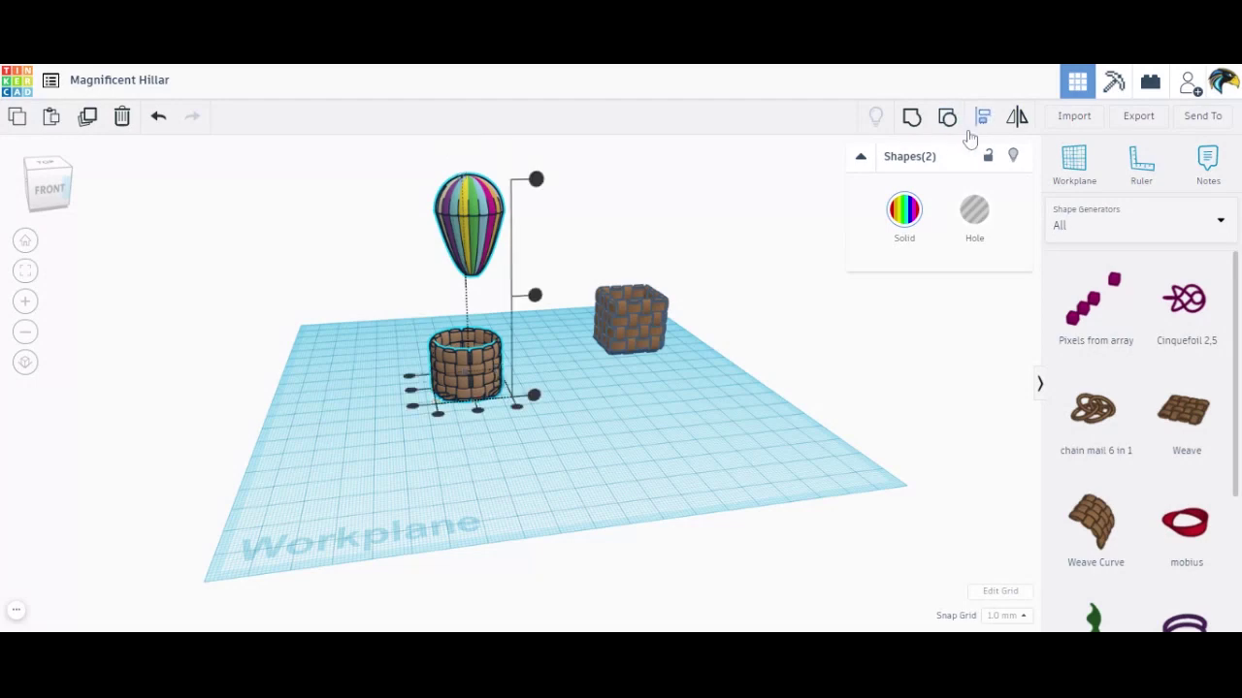
pyautogui.click(411, 396)
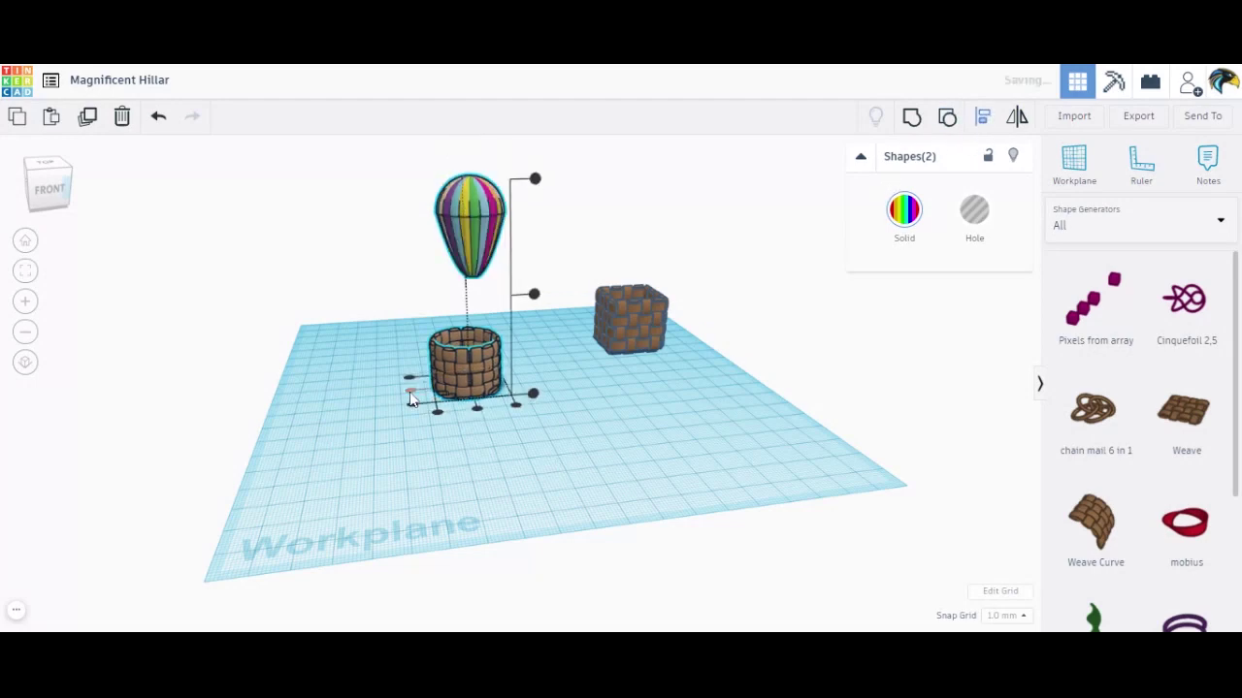
pyautogui.click(479, 410)
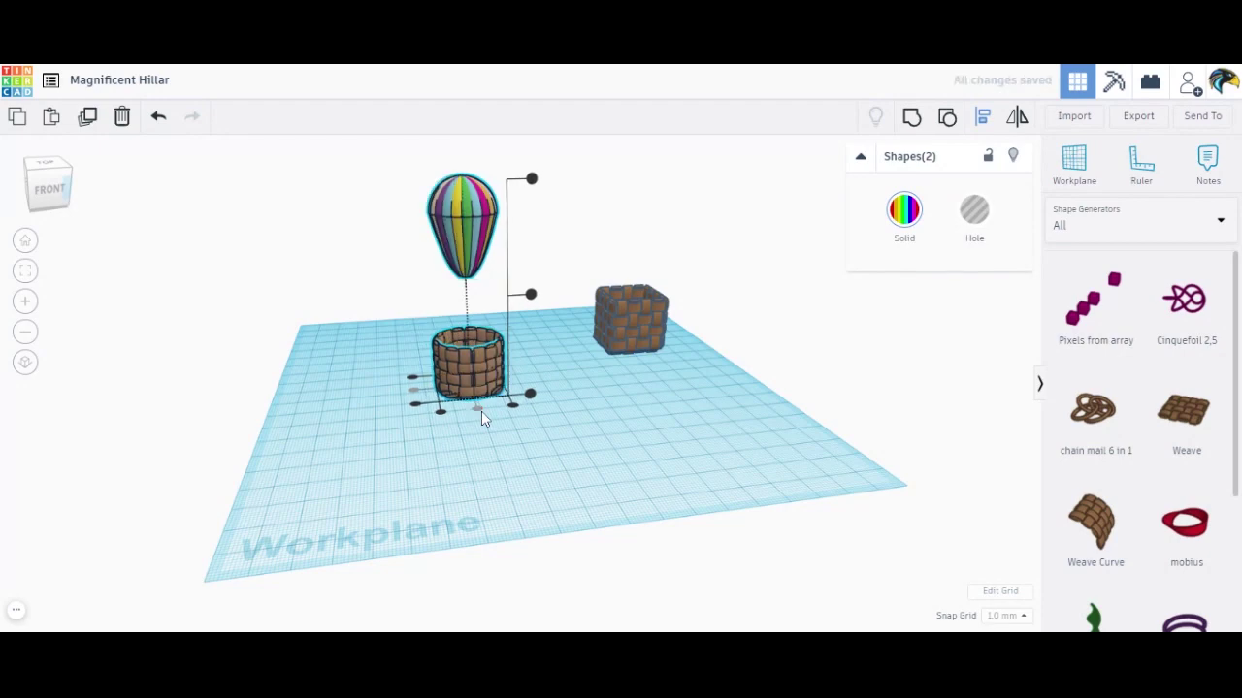
pyautogui.click(515, 449)
# Scale the balloon envelope up proportionally to about 111 mm in width and depth.
pyautogui.click(462, 225)
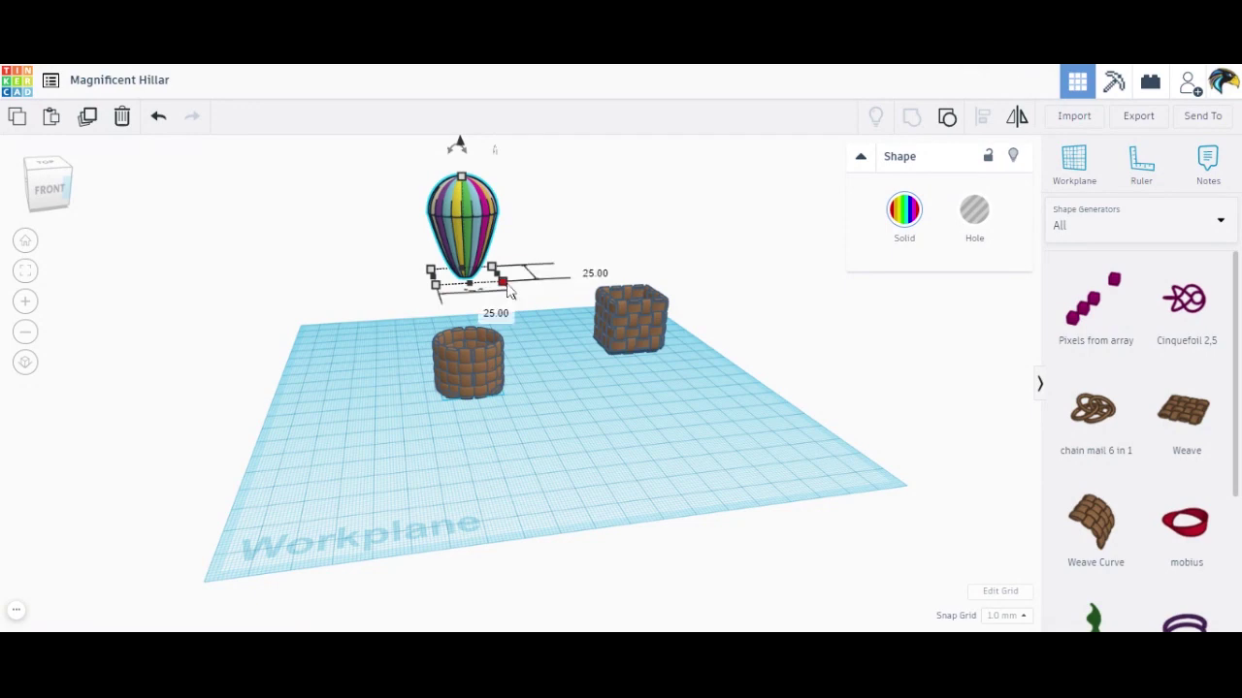
pyautogui.moveTo(509, 288); pyautogui.dragTo(628, 362)
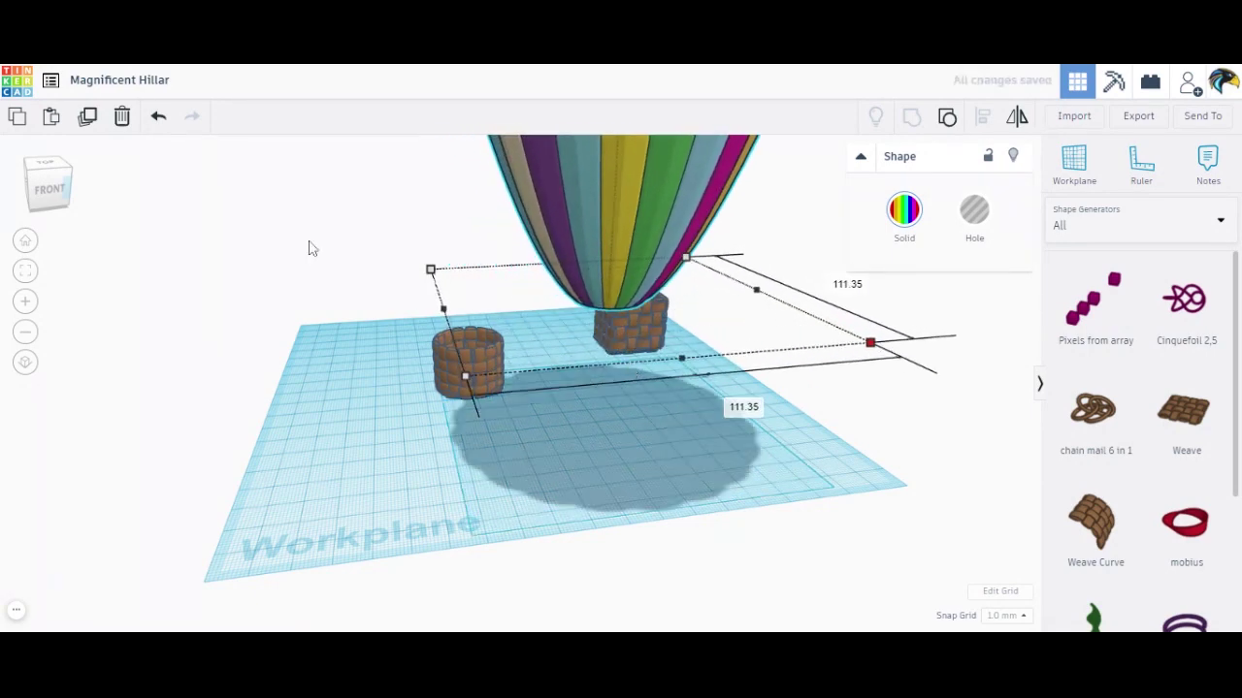
pyautogui.click(238, 391)
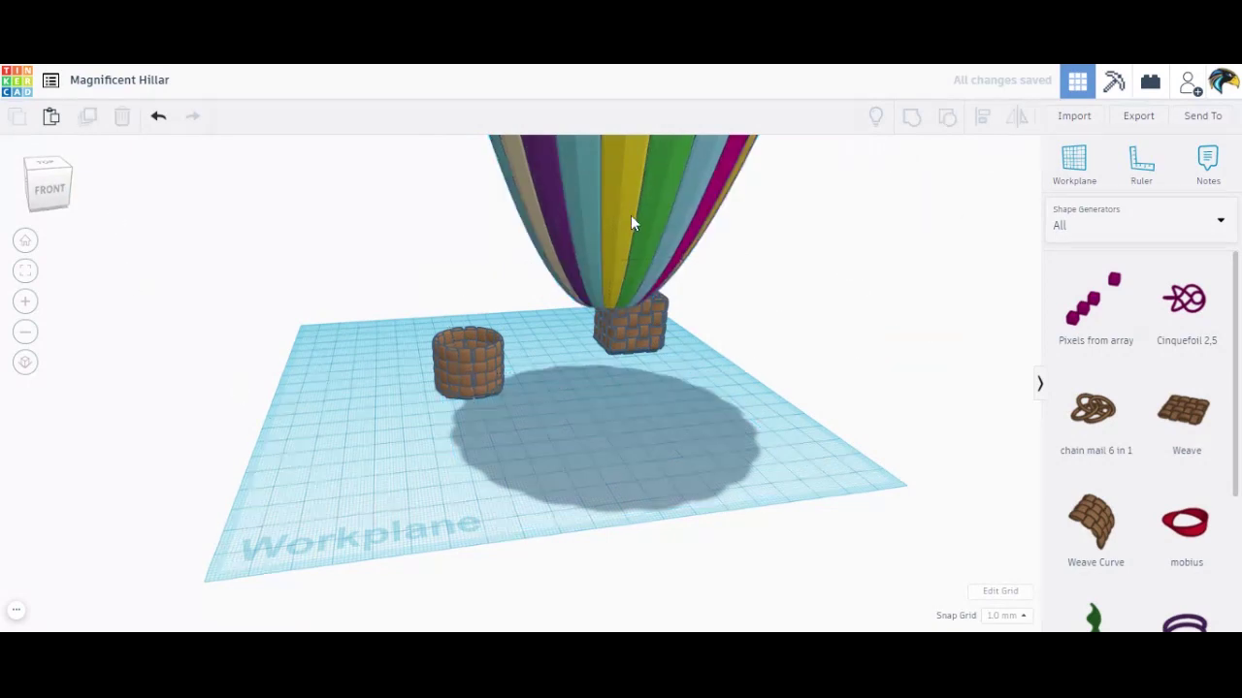
# Centre the round basket beneath the enlarged envelope along both horizontal axes using Align.
pyautogui.click(629, 223)
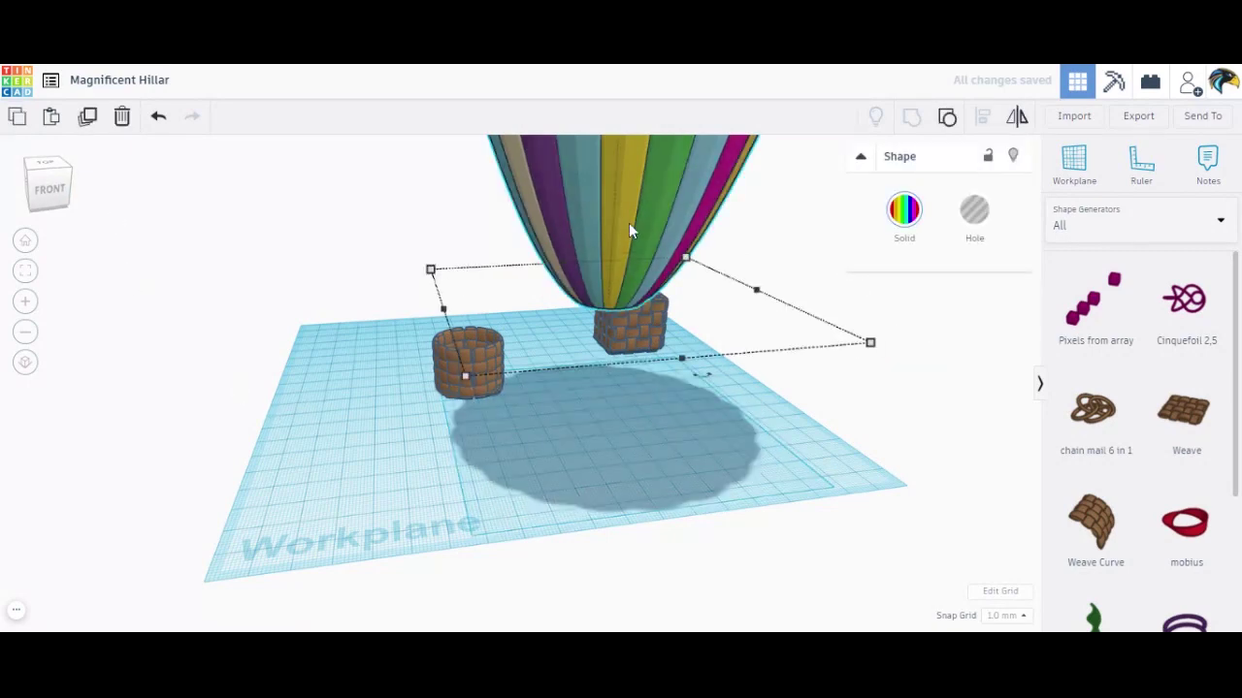
pyautogui.keyDown('shift'); pyautogui.click(448, 375); pyautogui.keyUp('shift')
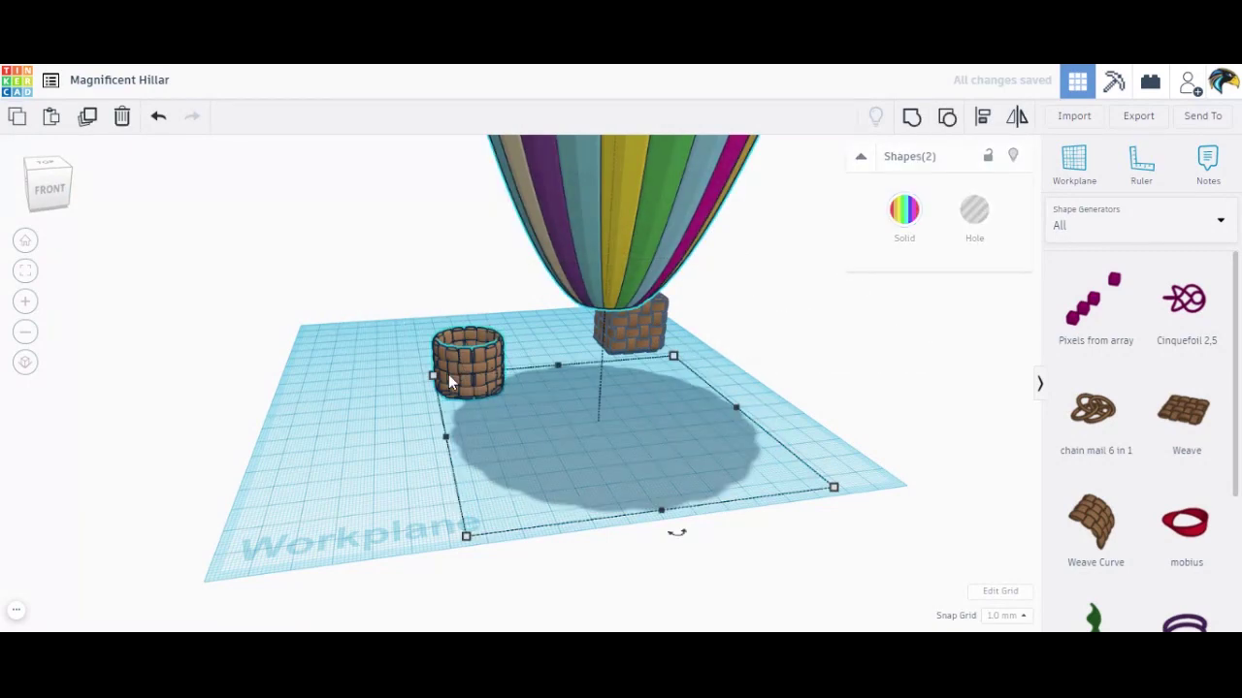
pyautogui.click(978, 124)
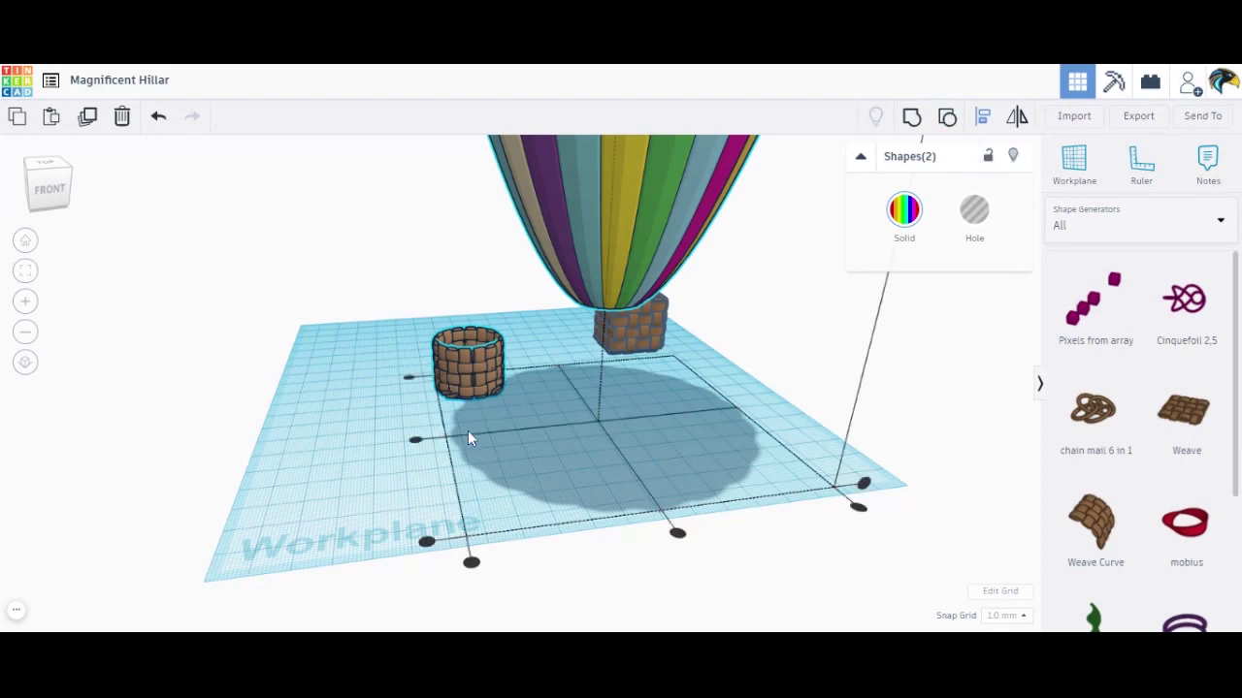
pyautogui.click(416, 442)
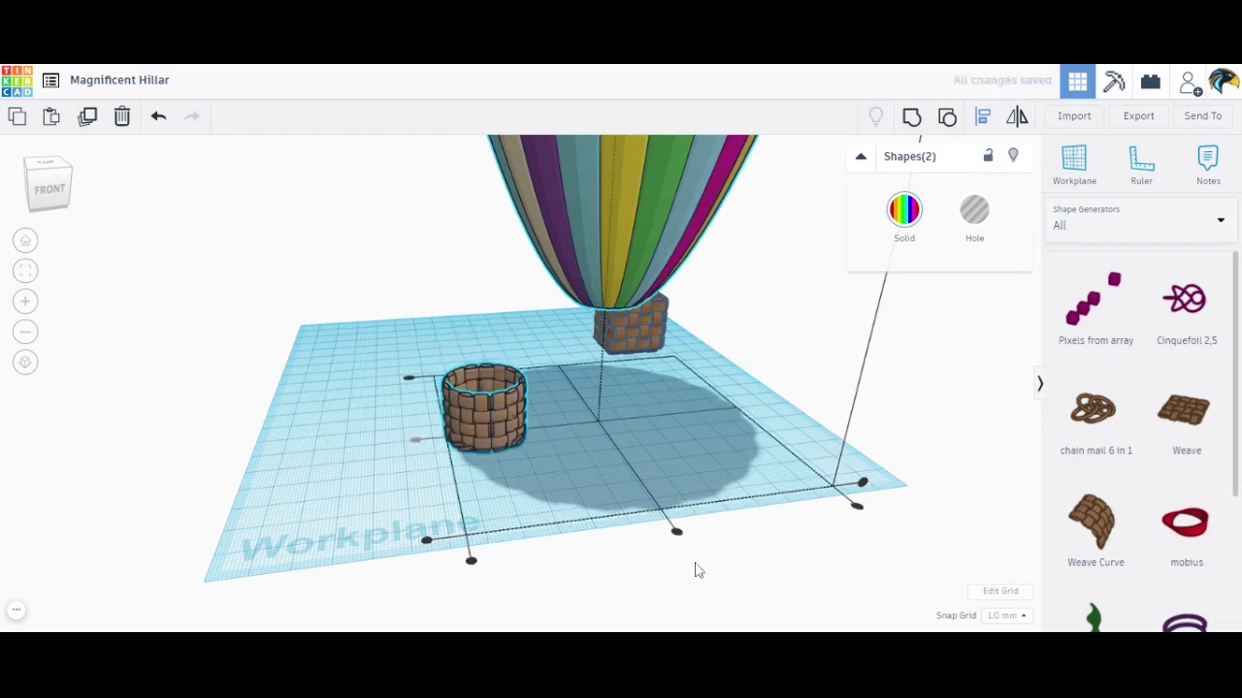
pyautogui.click(678, 536)
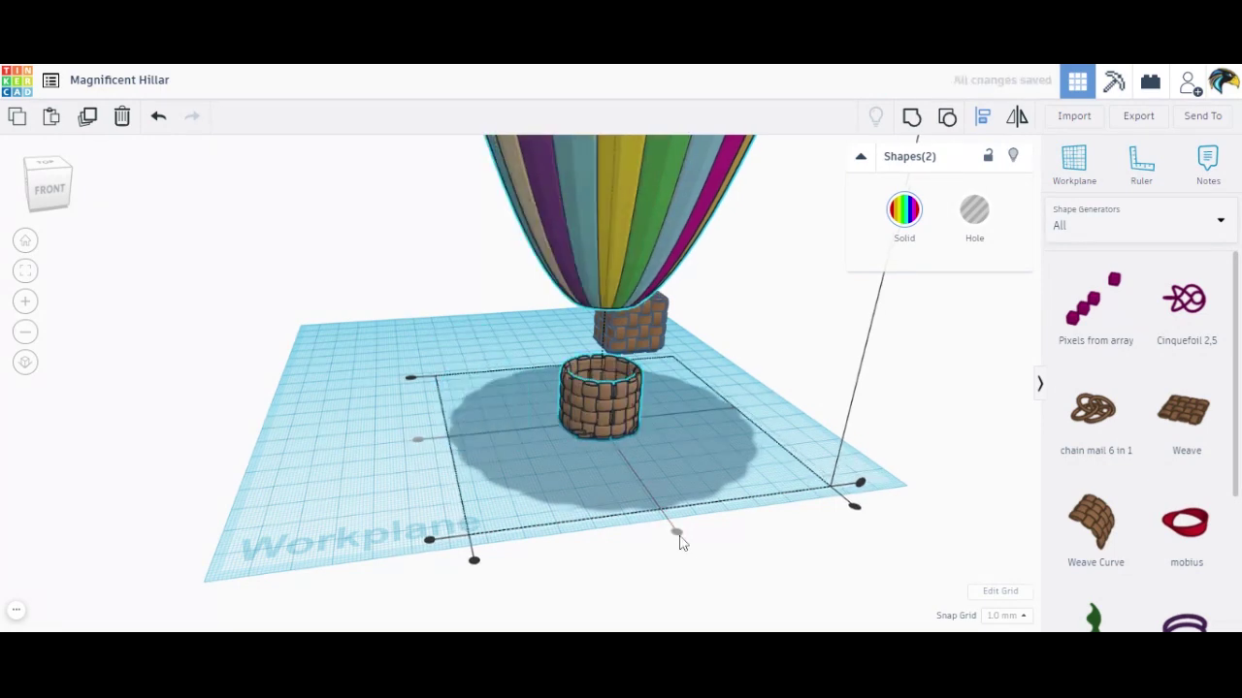
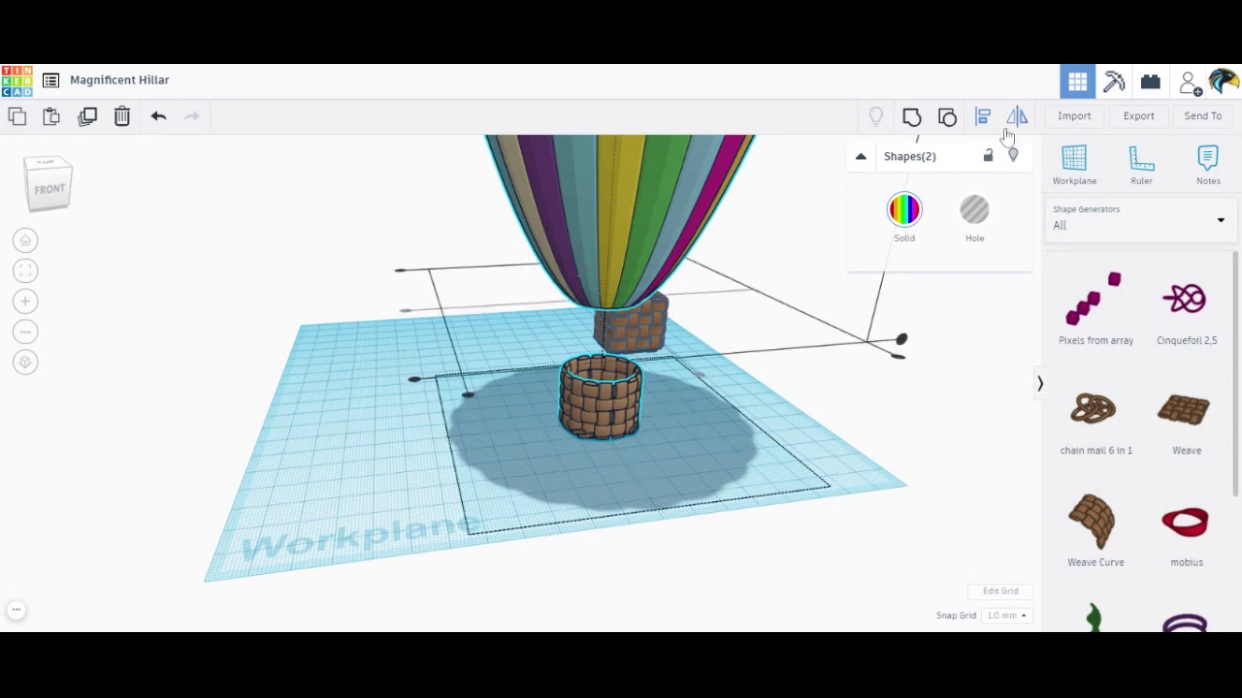
pyautogui.click(850, 373)
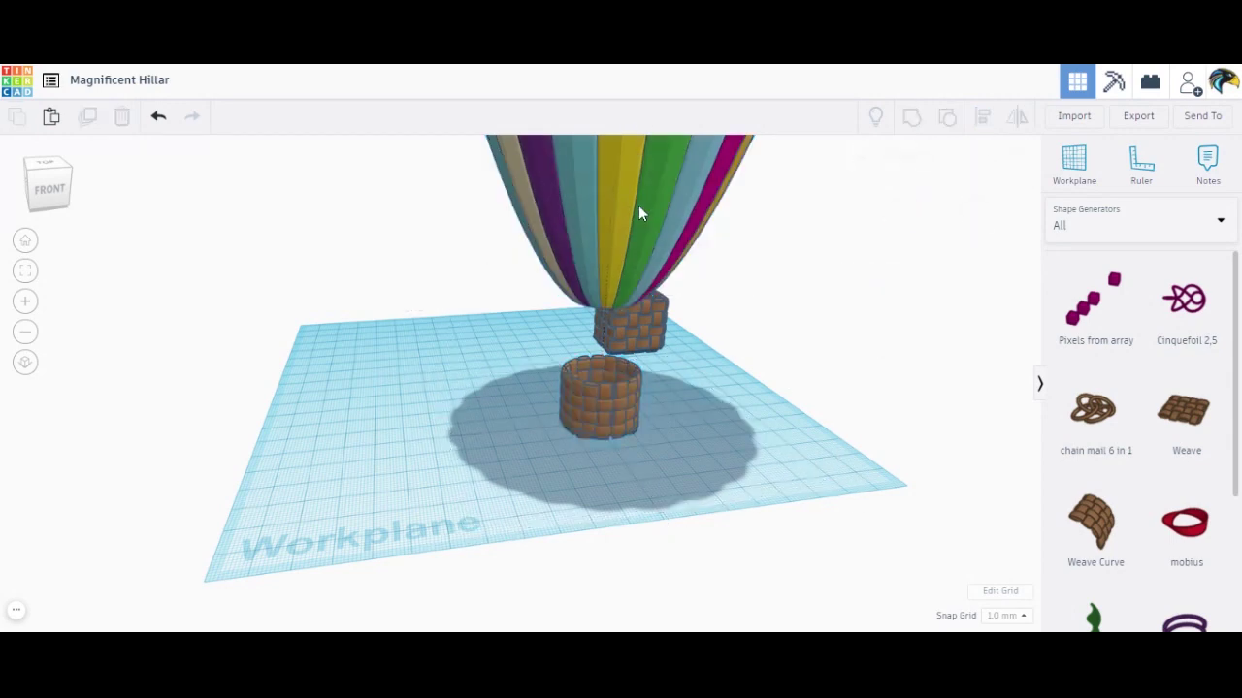
# Raise the balloon envelope by about 6 mm to widen the gap above the round basket.
pyautogui.click(639, 207)
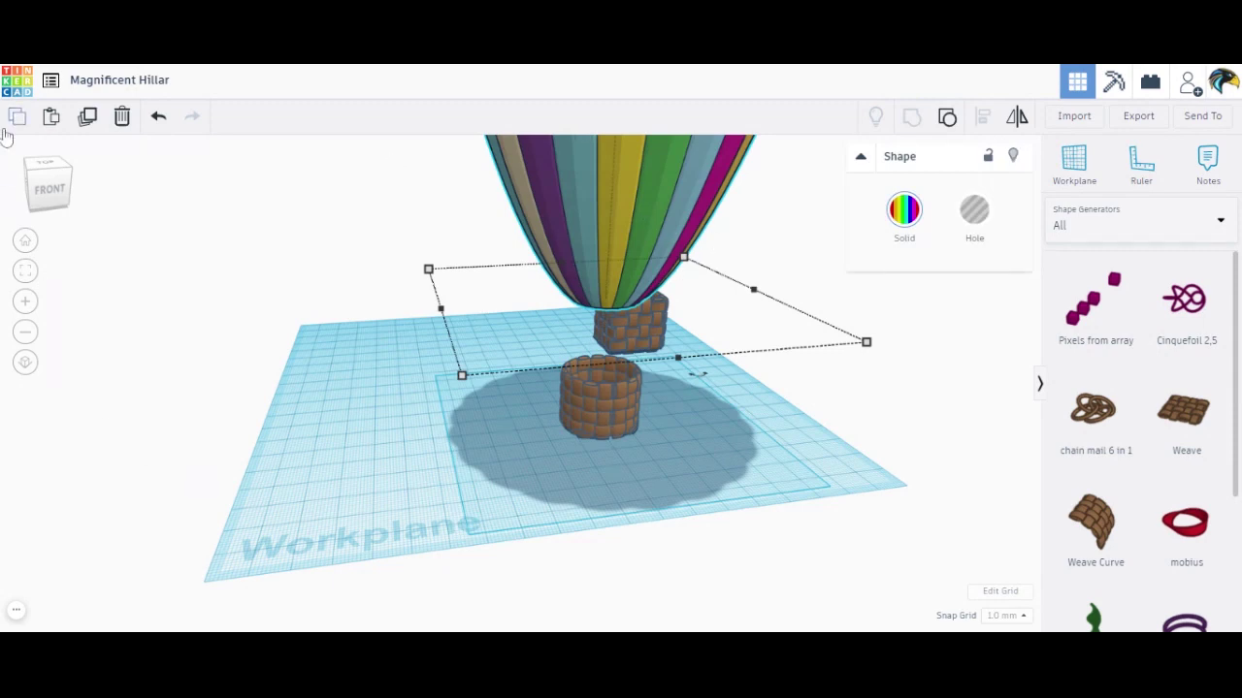
pyautogui.click(26, 242)
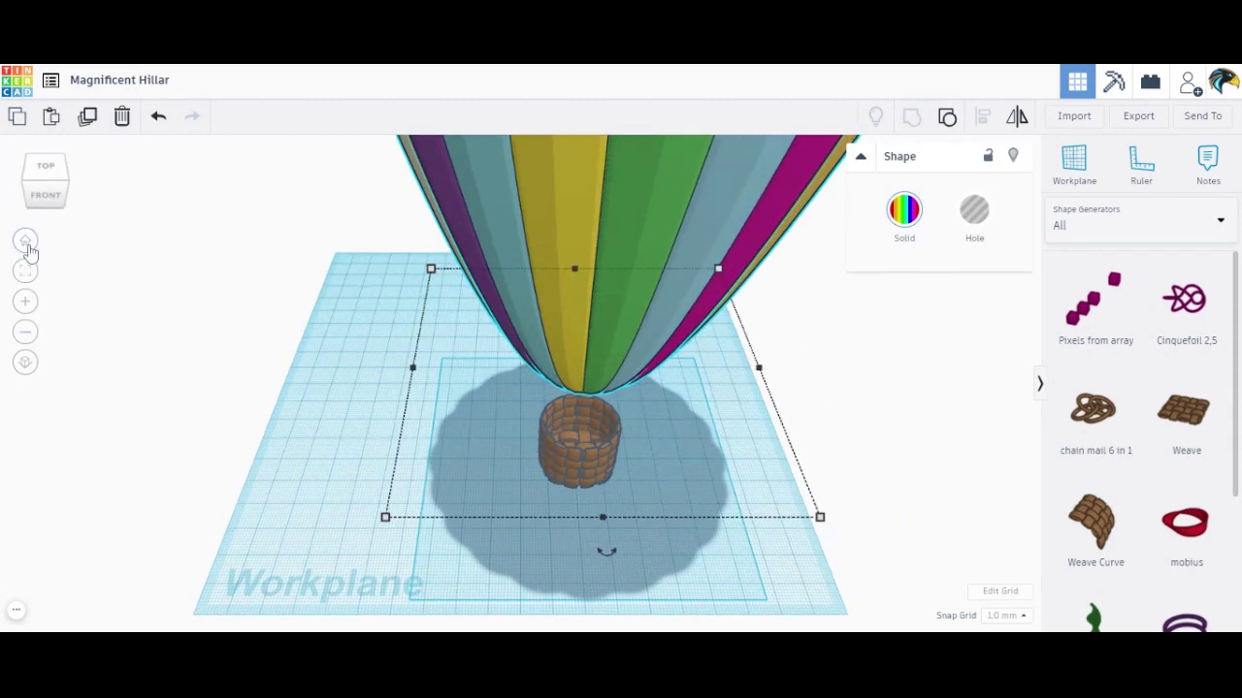
pyautogui.click(26, 334)
pyautogui.click(46, 194)
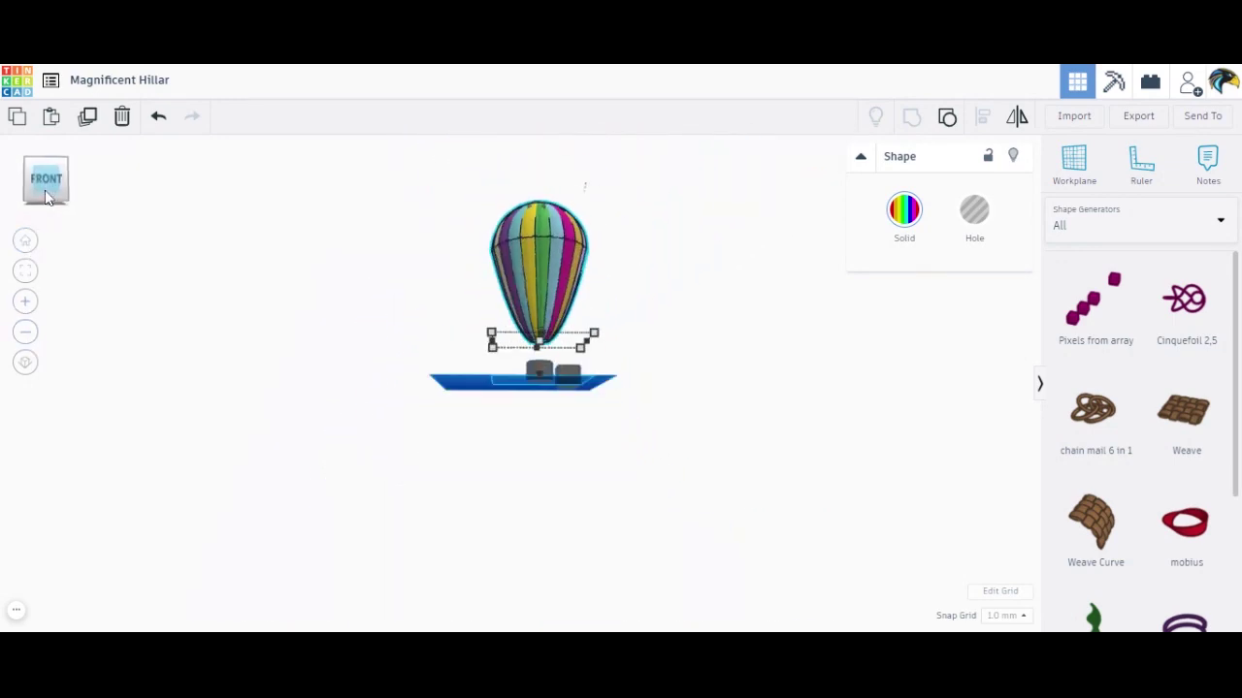
pyautogui.click(656, 398)
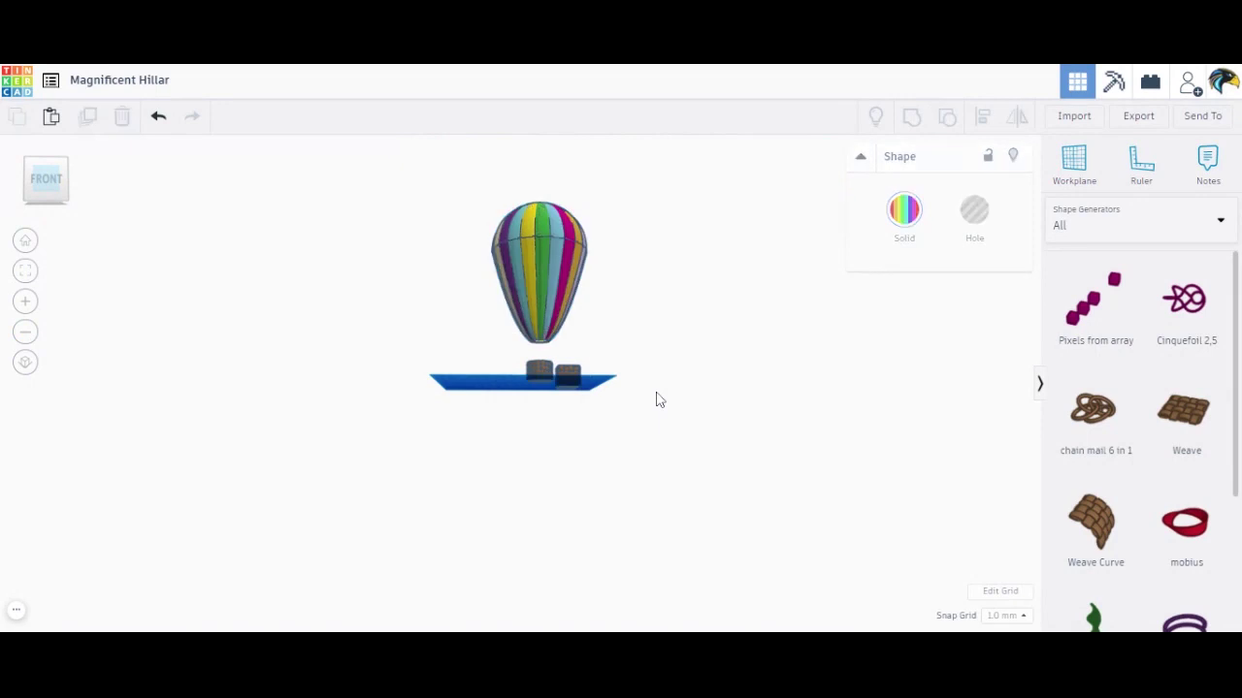
pyautogui.click(562, 278)
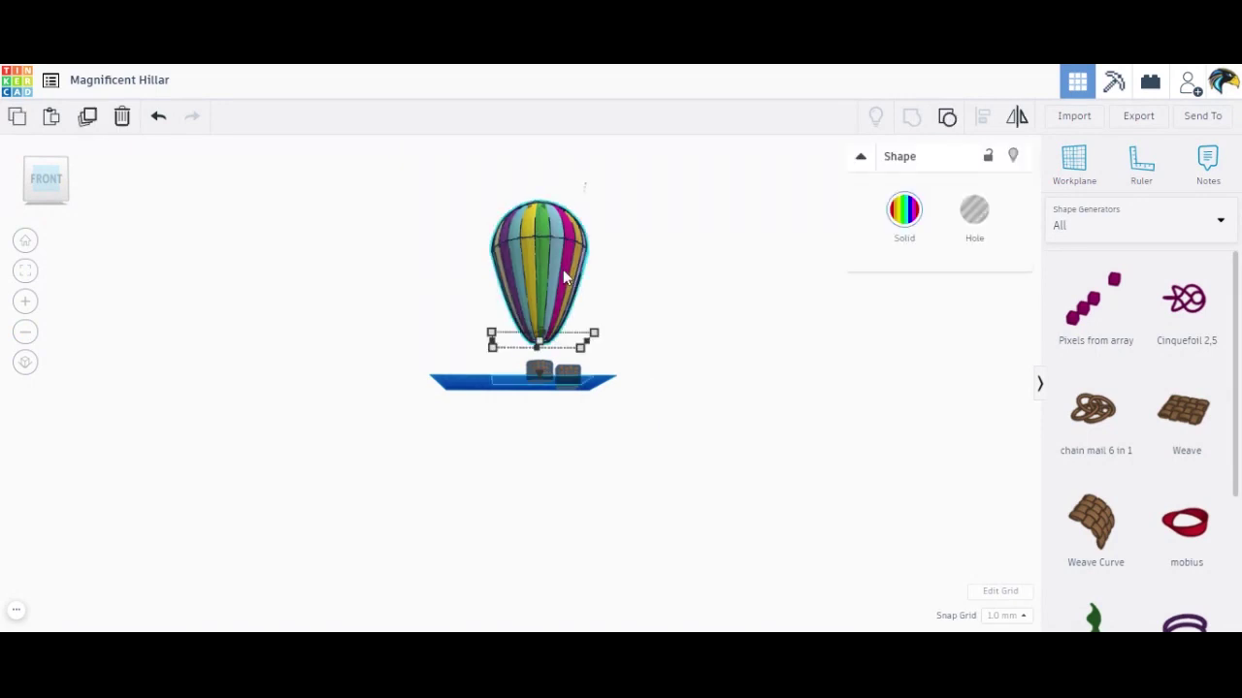
pyautogui.hotkey('ctrl', 'Up')
pyautogui.hotkey('ctrl', 'Up')
pyautogui.hotkey('ctrl', 'Up')
pyautogui.hotkey('ctrl', 'Up')
pyautogui.hotkey('ctrl', 'Up')
pyautogui.hotkey('ctrl', 'Up')
pyautogui.click(680, 332)
pyautogui.click(25, 239)
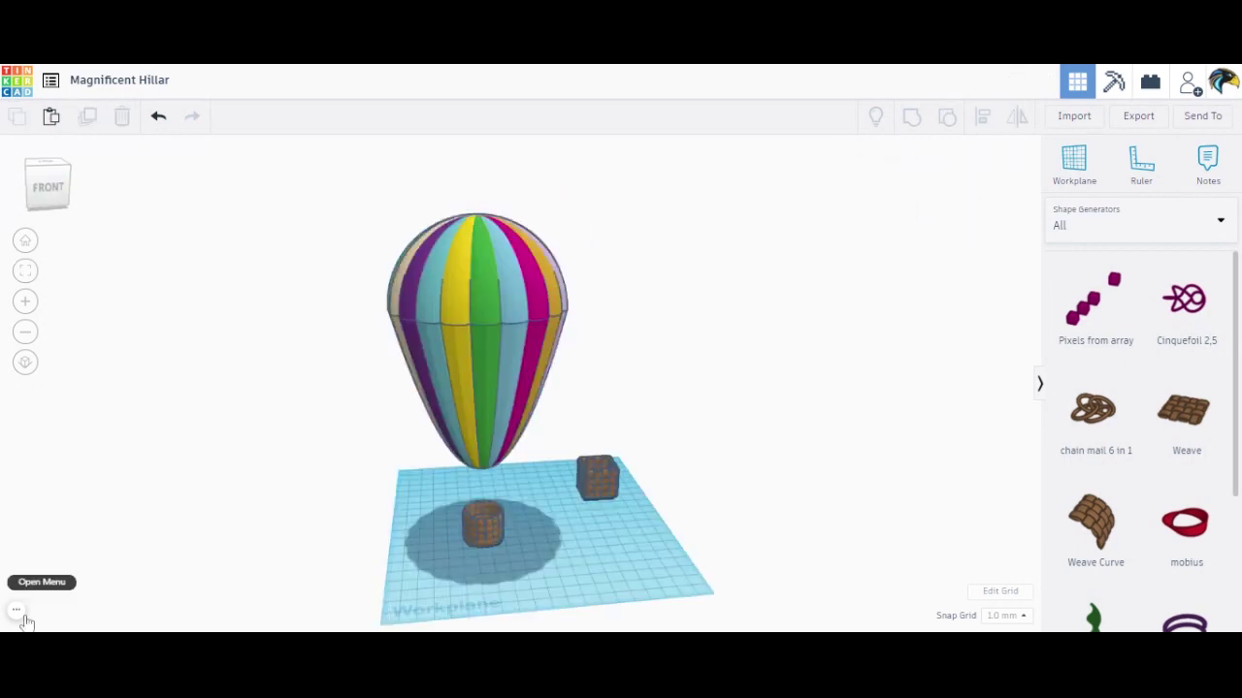
# Place a solid Cylinder from Basic Shapes on the workplane beside the round basket.
pyautogui.click(20, 613)
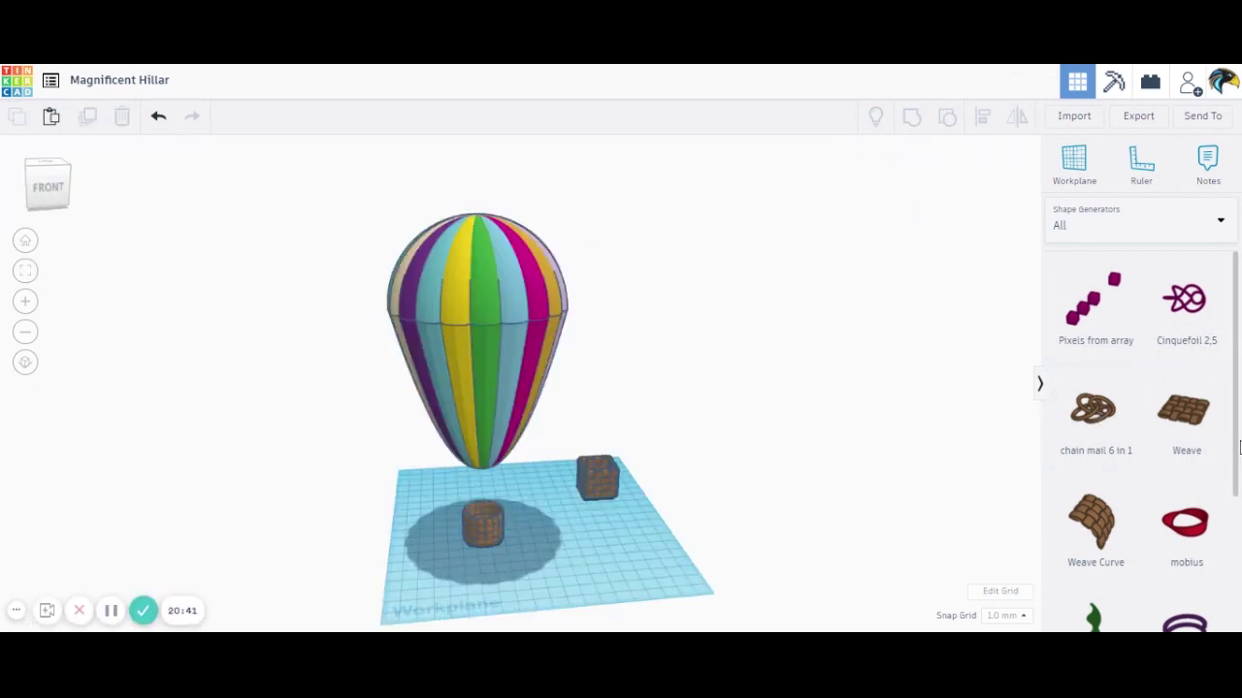
pyautogui.click(1128, 232)
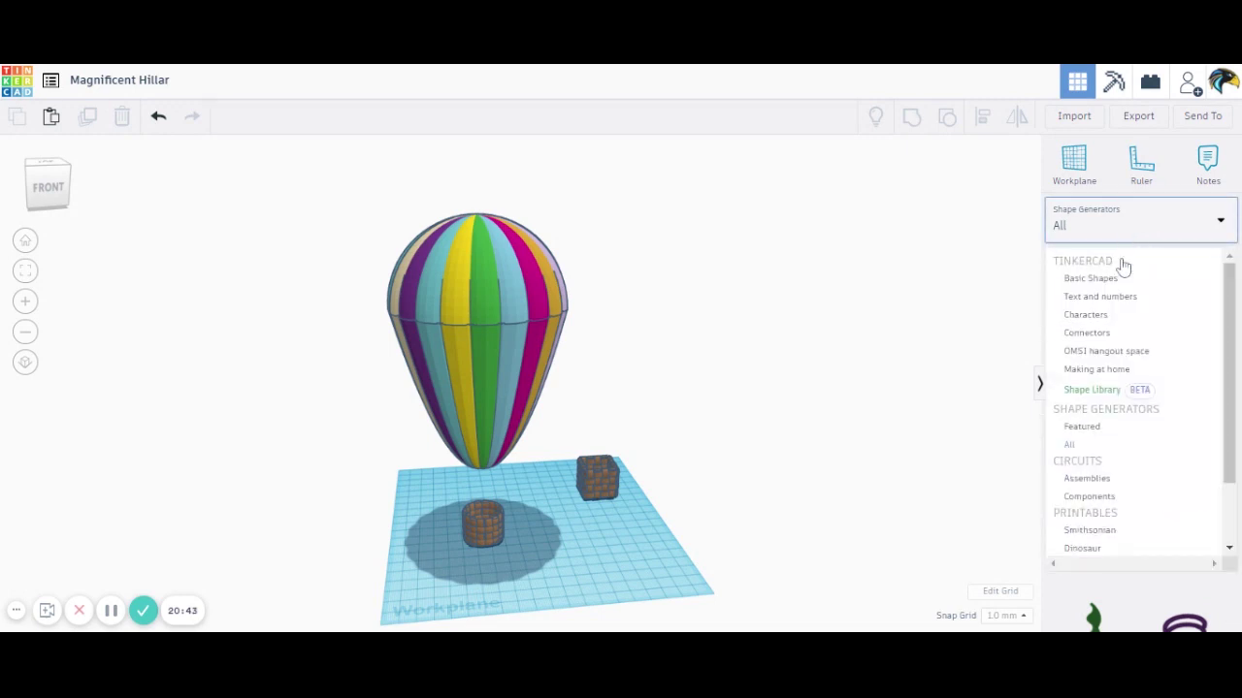
pyautogui.click(1085, 285)
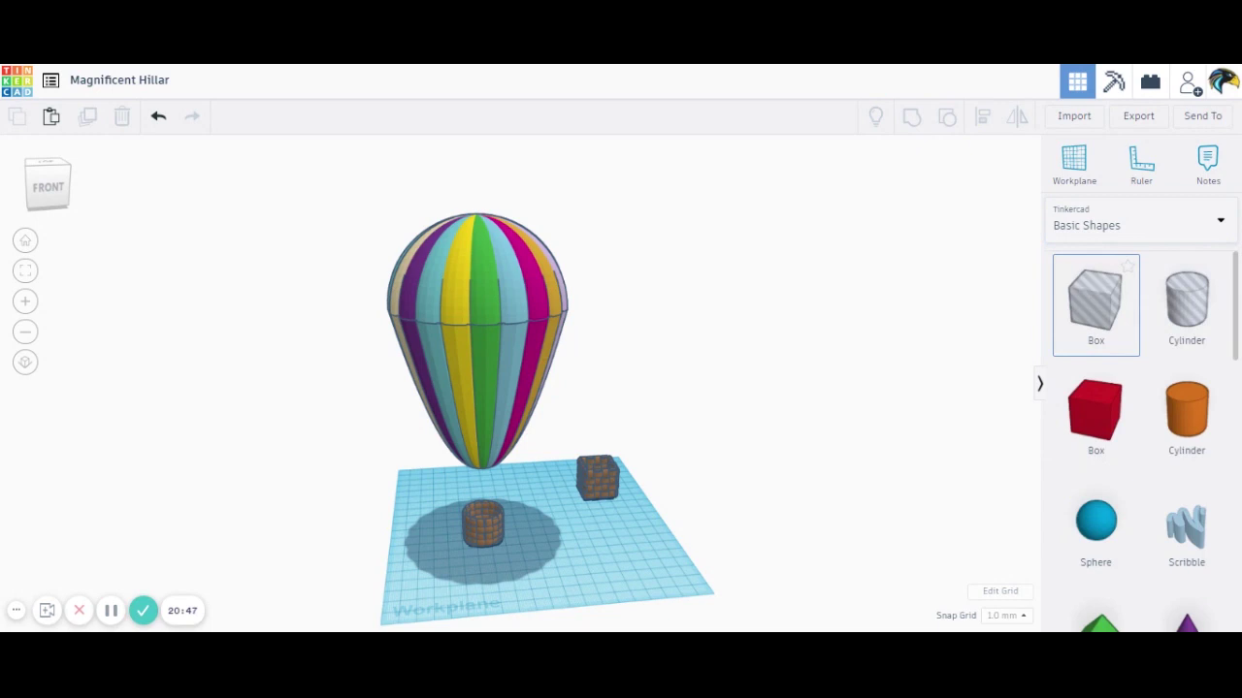
pyautogui.moveTo(1195, 419); pyautogui.dragTo(559, 553)
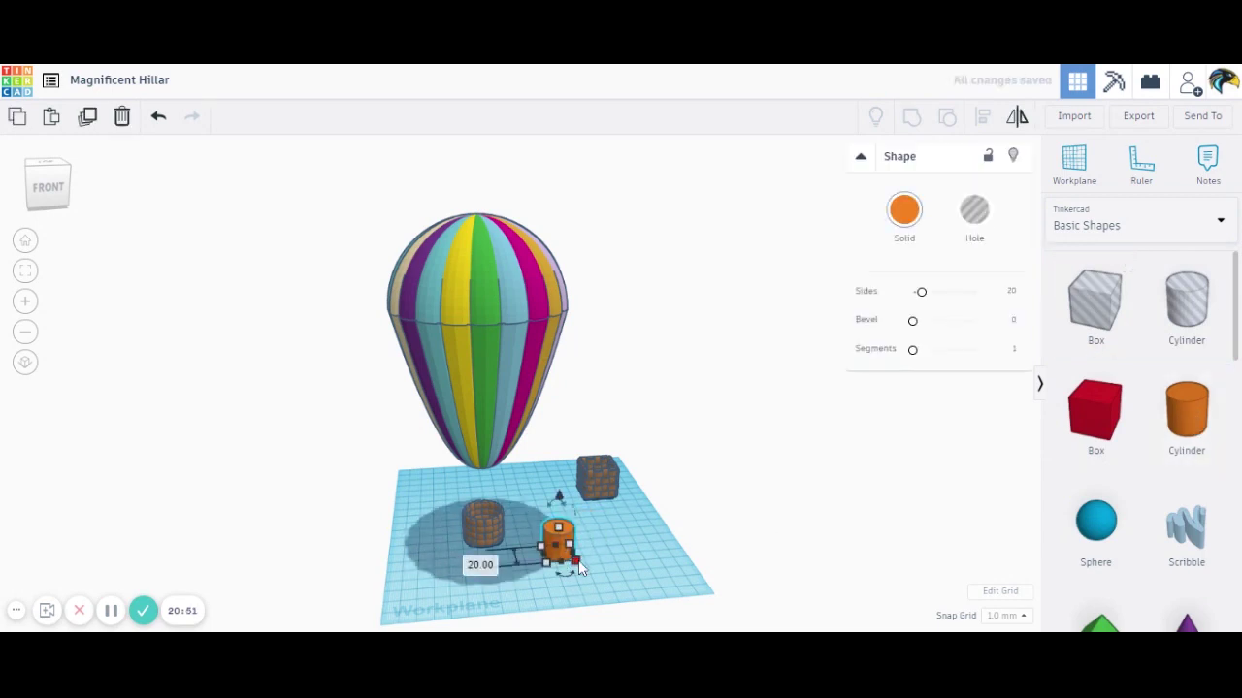
# Set the new cylinder's width and depth to 1 mm each.
pyautogui.click(582, 614)
pyautogui.write('1')
pyautogui.click(640, 546)
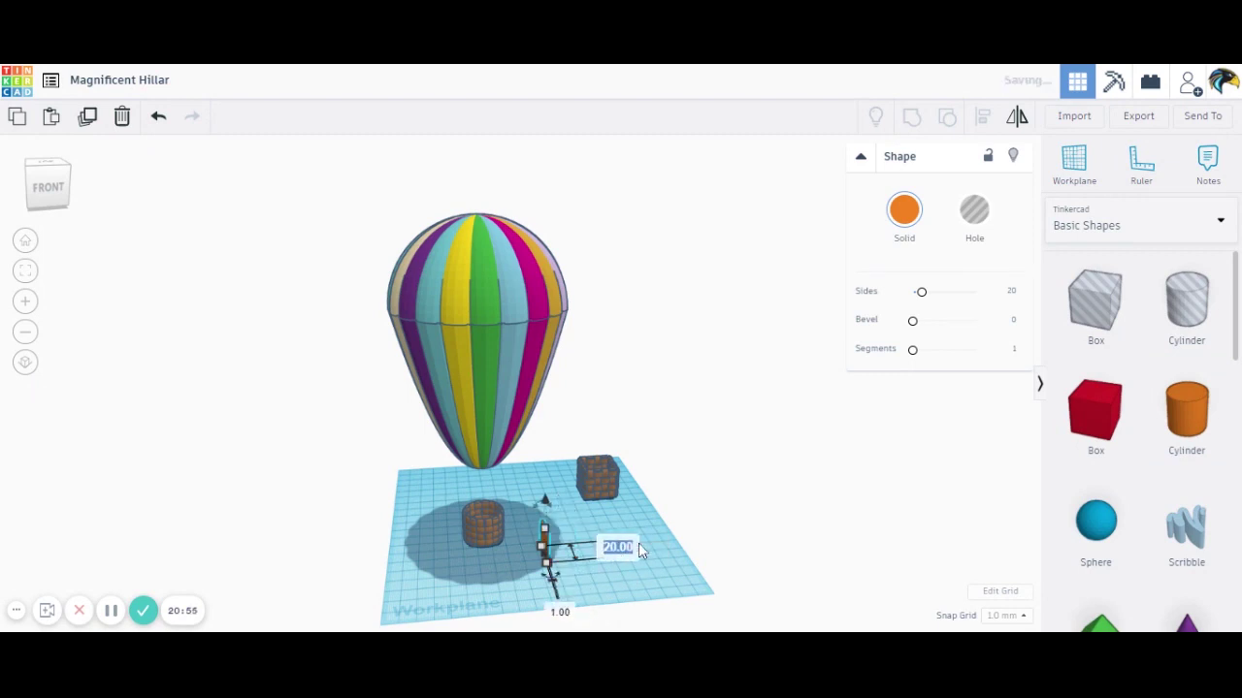
pyautogui.write('1')
pyautogui.press('Return')
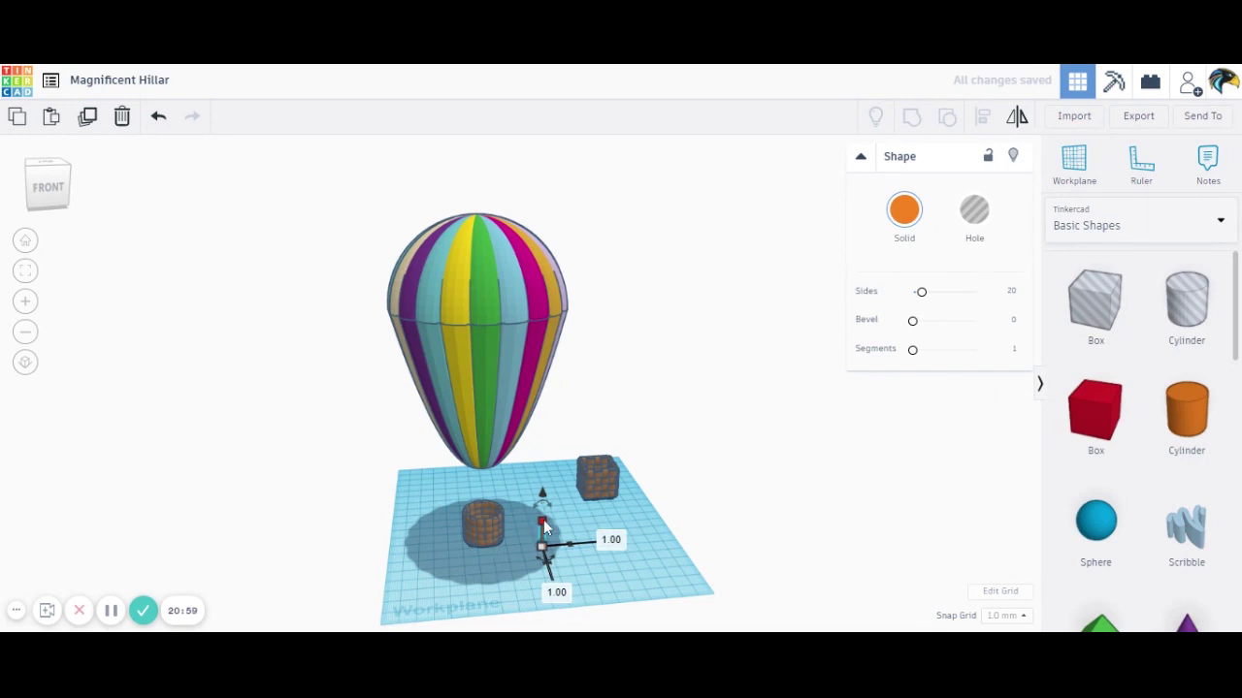
# Stretch the thin cylinder into a tall rod and lift it so it reaches the lower part of the envelope.
pyautogui.moveTo(543, 524); pyautogui.dragTo(548, 469)
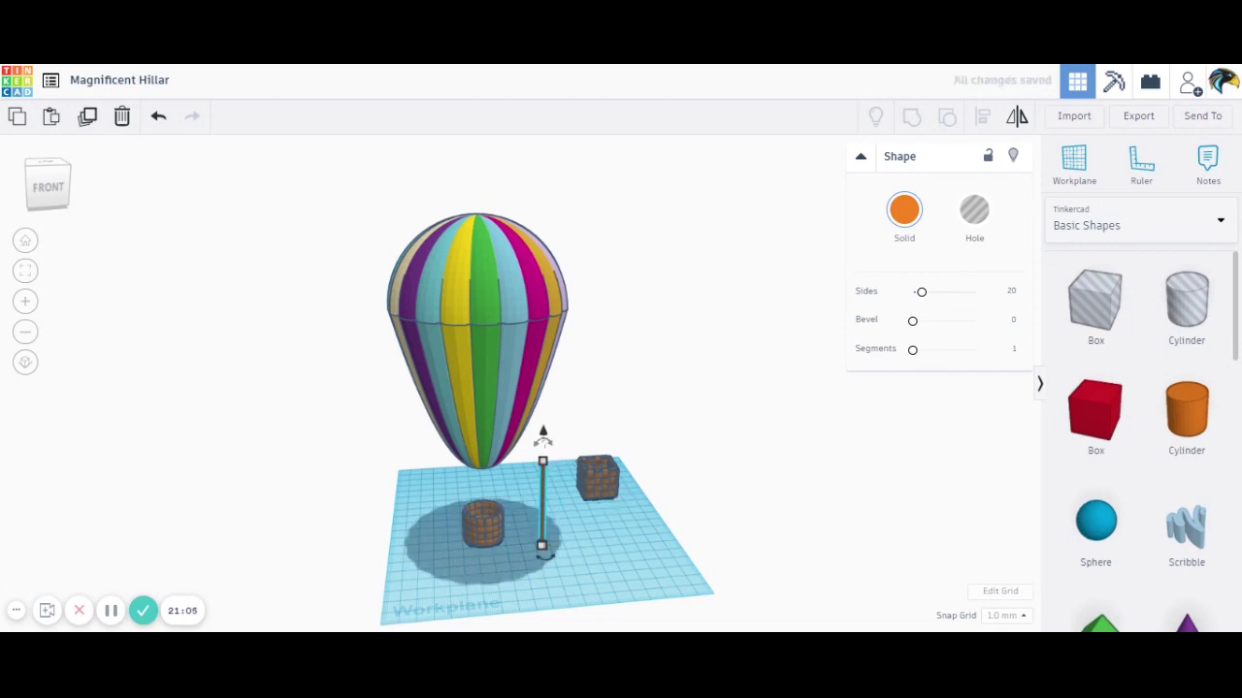
pyautogui.moveTo(543, 435); pyautogui.dragTo(505, 408)
pyautogui.click(27, 273)
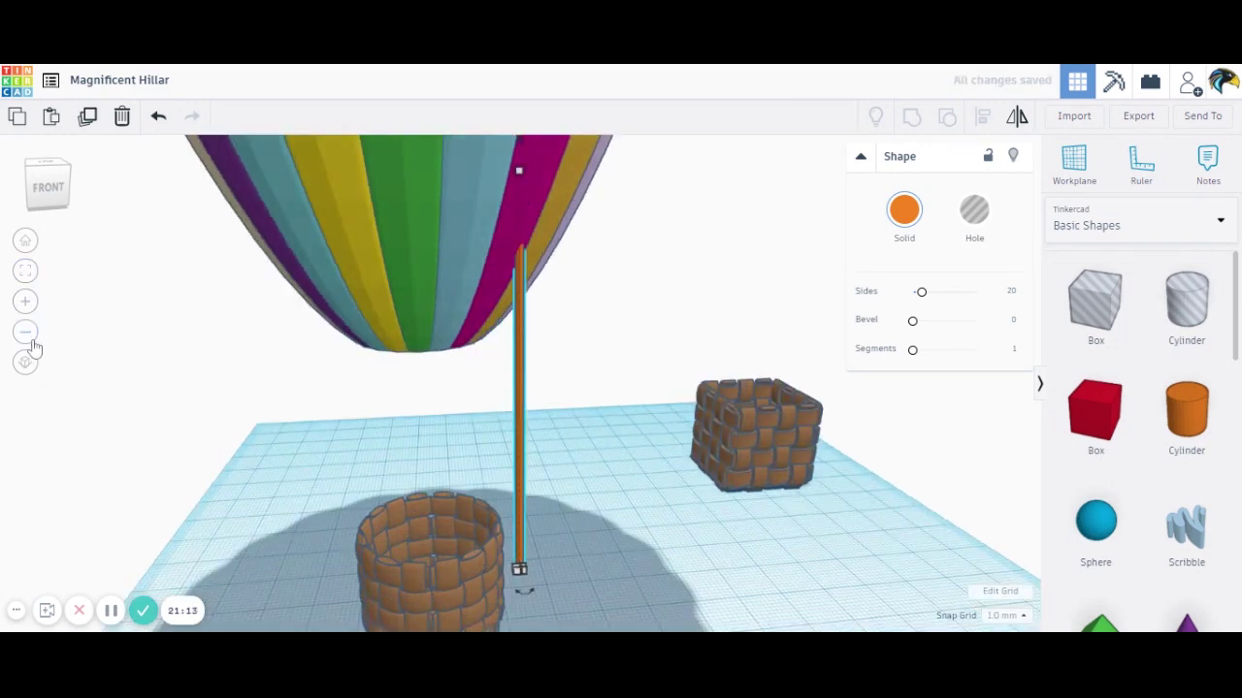
# Colour the rod light brown and move it 3 mm left and about 11 mm back to the round basket's rim.
pyautogui.click(903, 215)
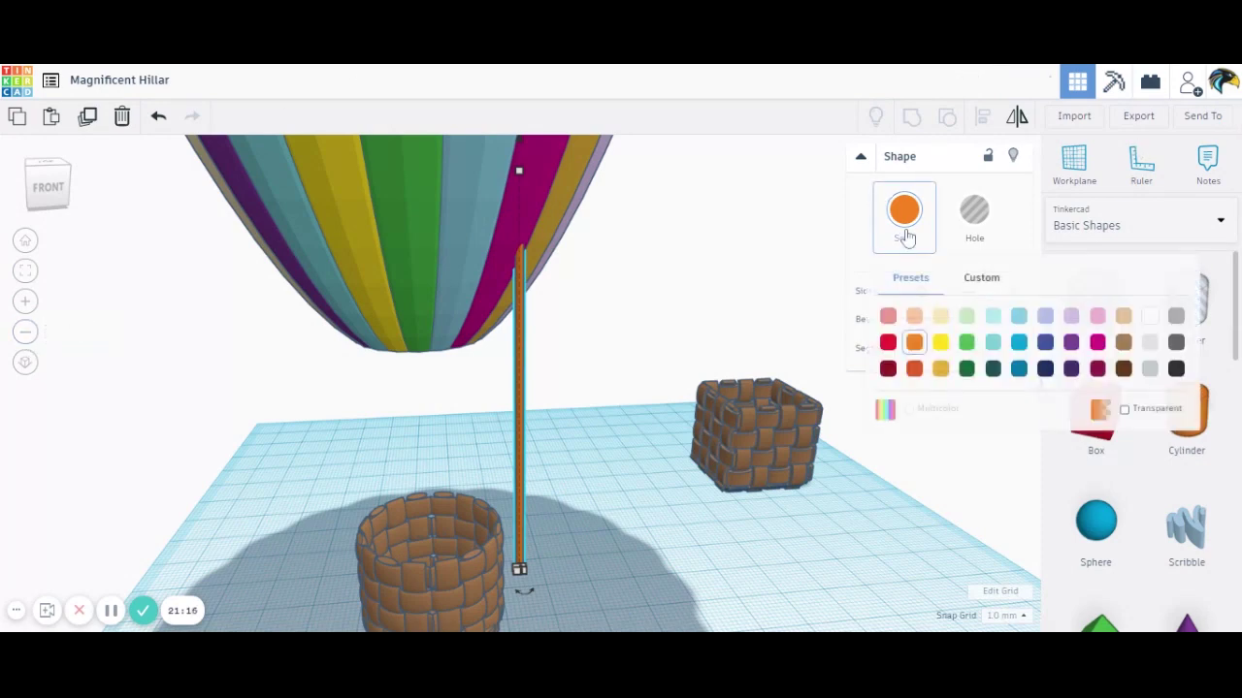
pyautogui.click(1123, 342)
pyautogui.press('Left')
pyautogui.press('Left')
pyautogui.press('Left')
pyautogui.press('Up')
pyautogui.press('Up')
pyautogui.press('Up')
pyautogui.press('Up')
pyautogui.press('Up')
pyautogui.press('Up')
pyautogui.press('Up')
pyautogui.press('Up')
pyautogui.press('Up')
pyautogui.press('Up')
pyautogui.press('Up')
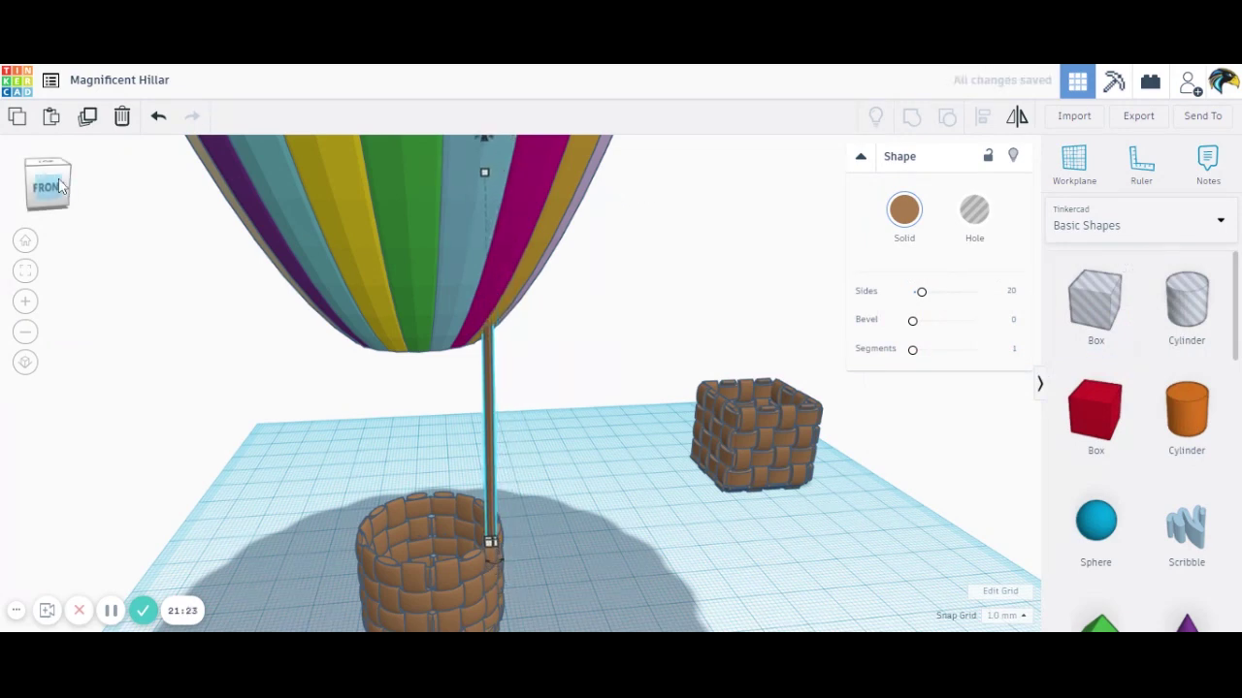
# Nudge the brown rod slightly further inward at the round basket's rim.
pyautogui.moveTo(62, 187); pyautogui.dragTo(60, 185)
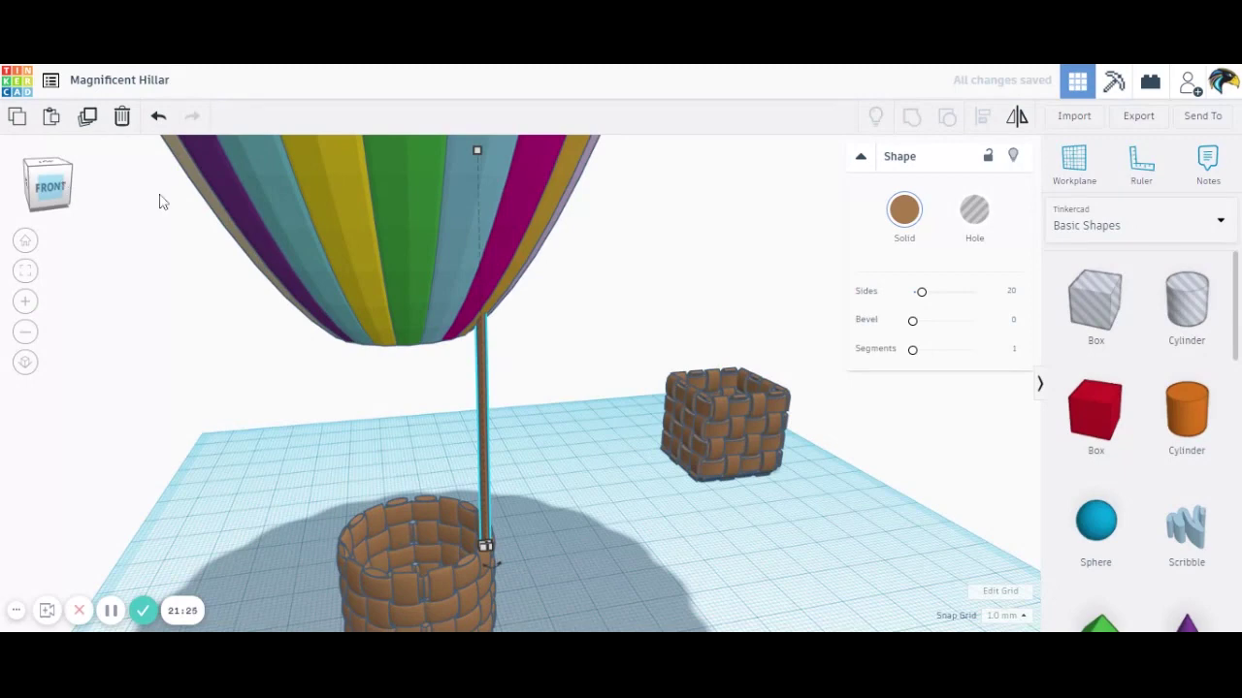
pyautogui.click(581, 616)
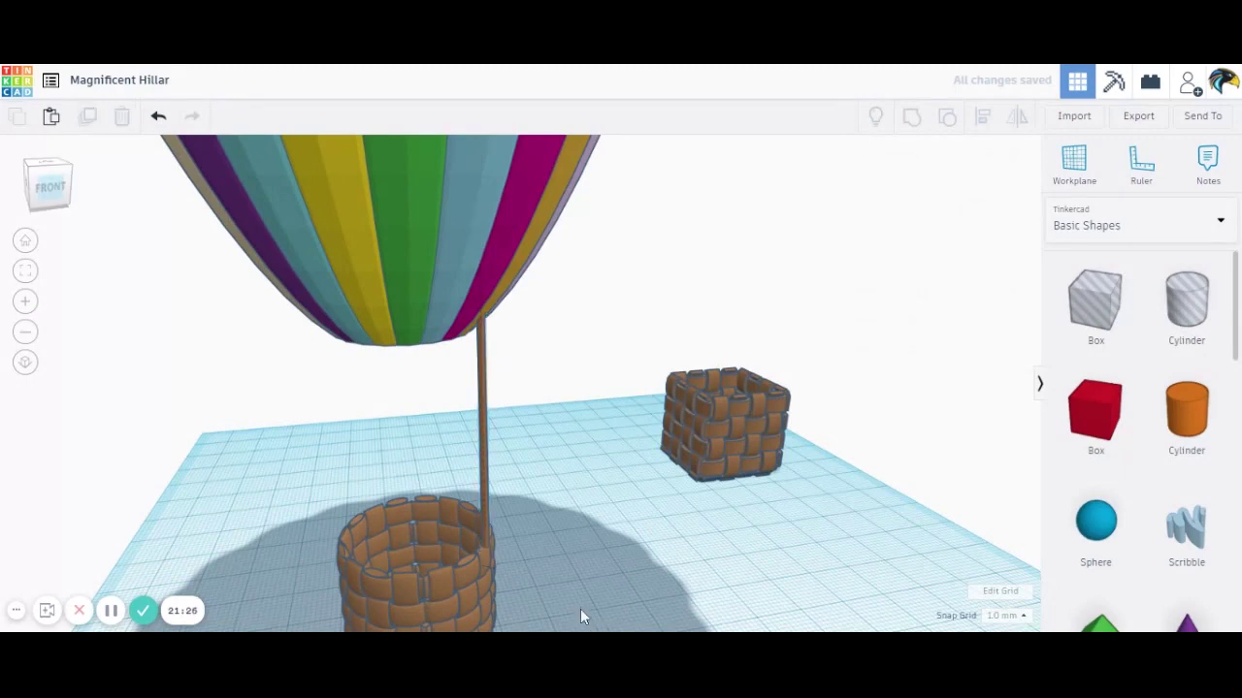
pyautogui.click(487, 501)
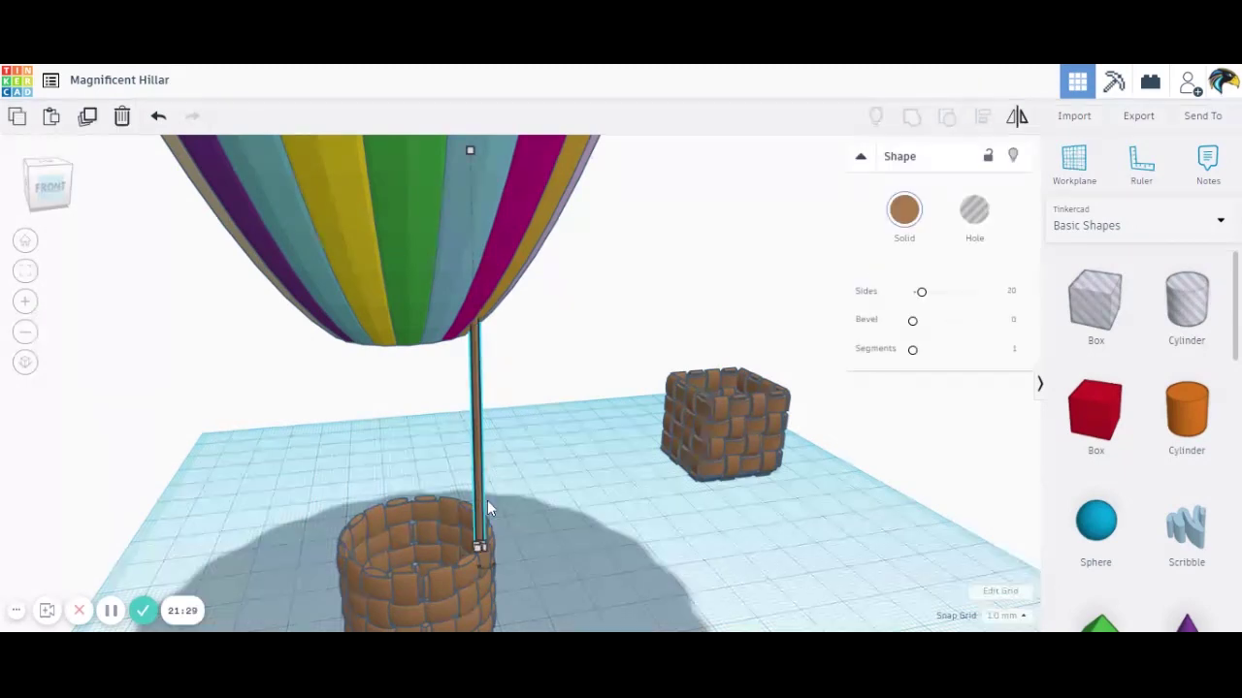
pyautogui.click(487, 499)
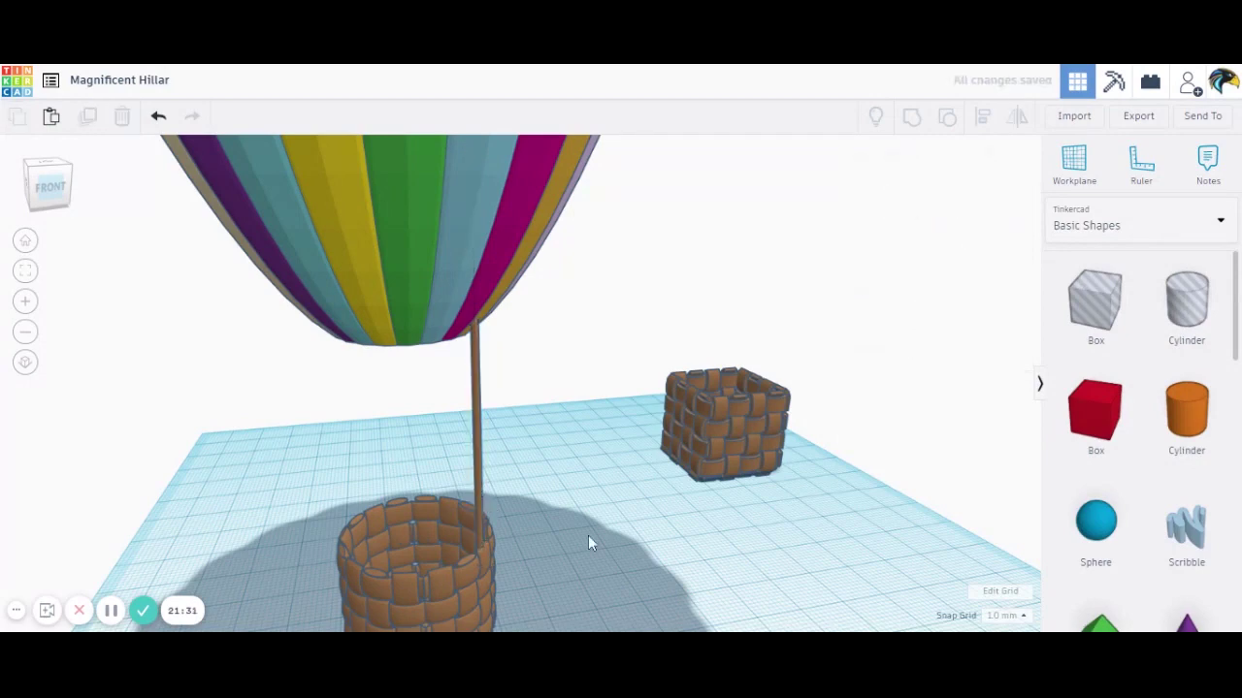
pyautogui.click(478, 419)
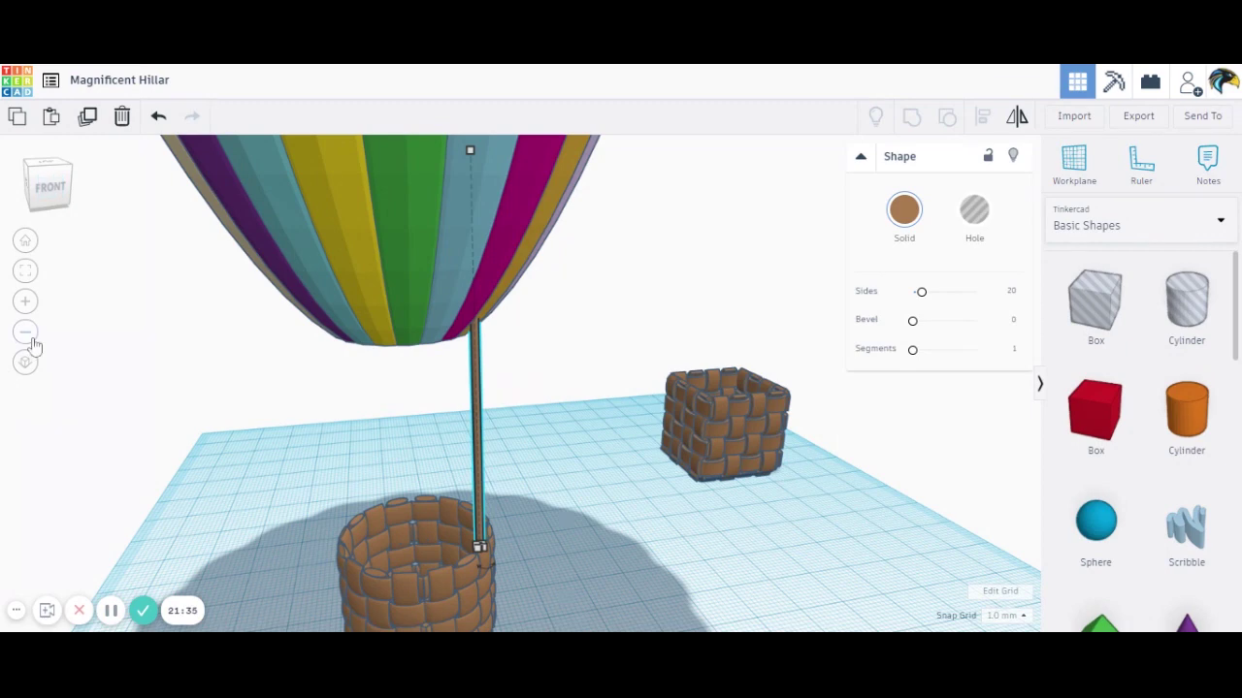
# Tilt the brown rod slightly so its upper end leans outward from the basket toward the envelope's side.
pyautogui.click(29, 337)
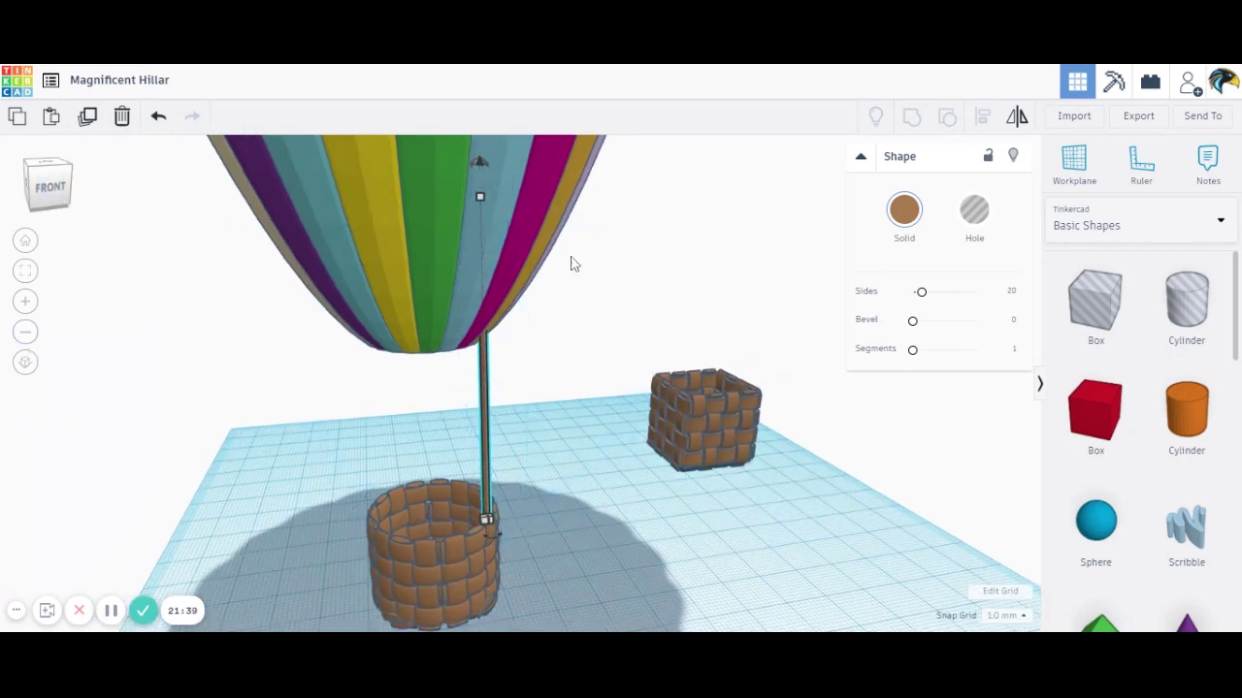
pyautogui.click(44, 192)
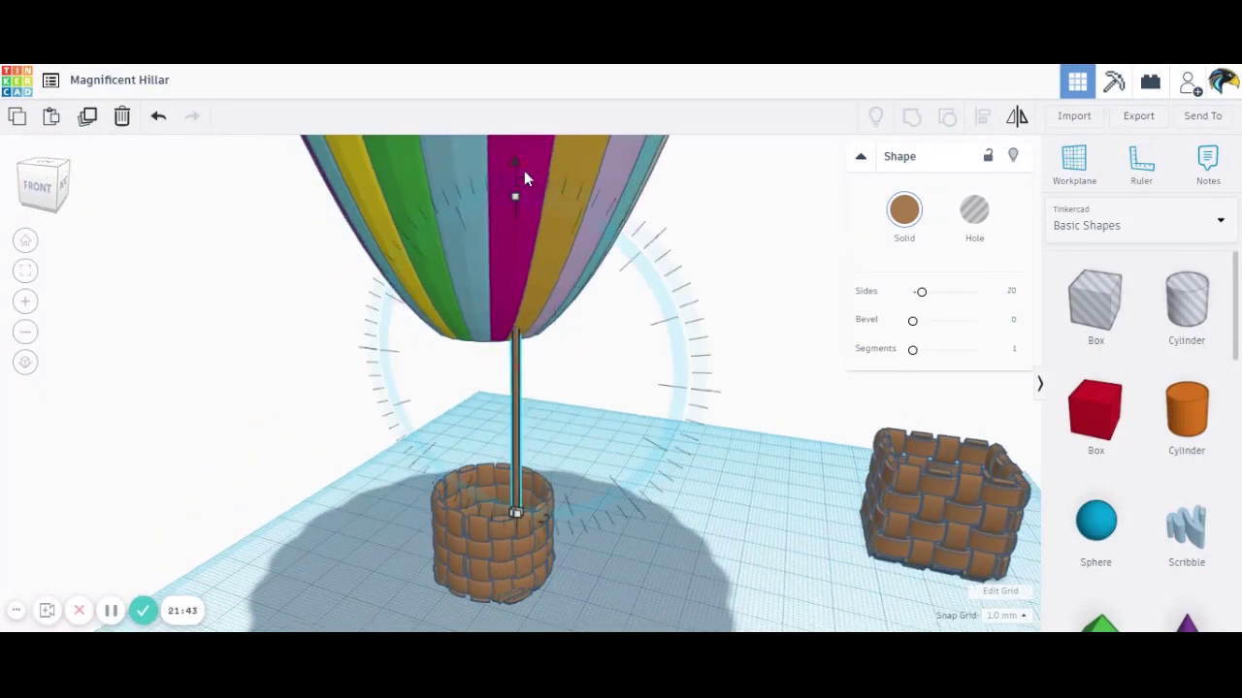
pyautogui.moveTo(524, 168); pyautogui.dragTo(545, 182)
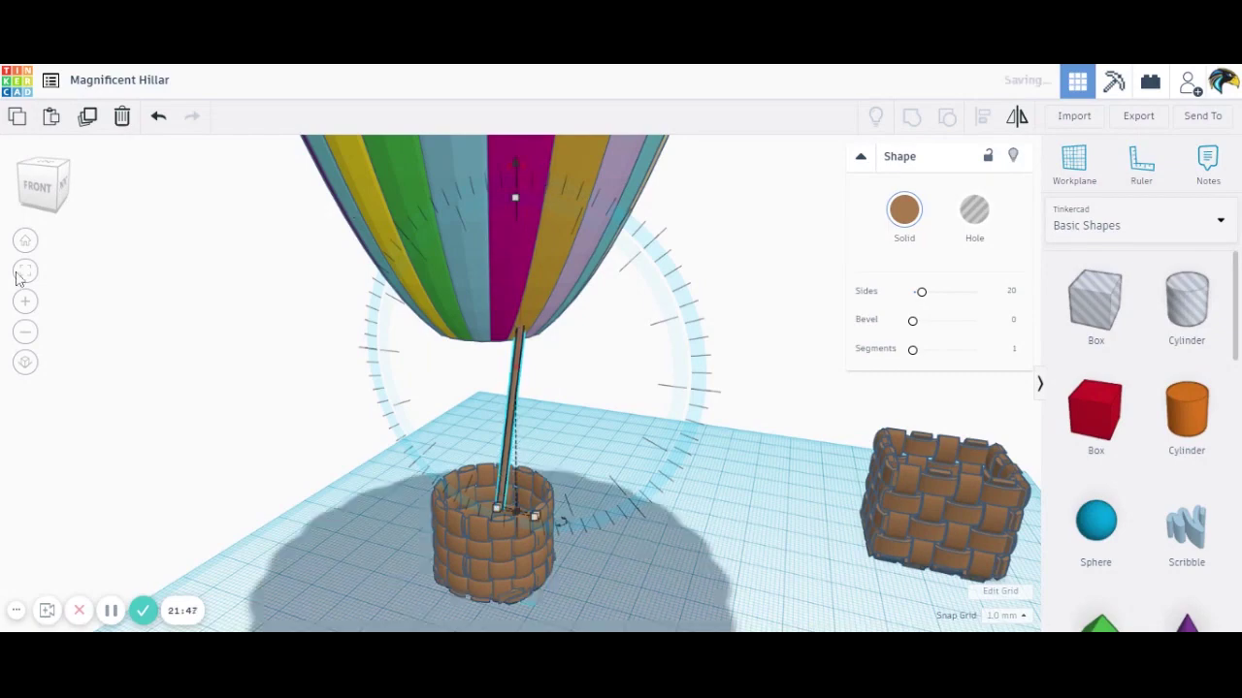
pyautogui.moveTo(43, 191); pyautogui.dragTo(136, 218)
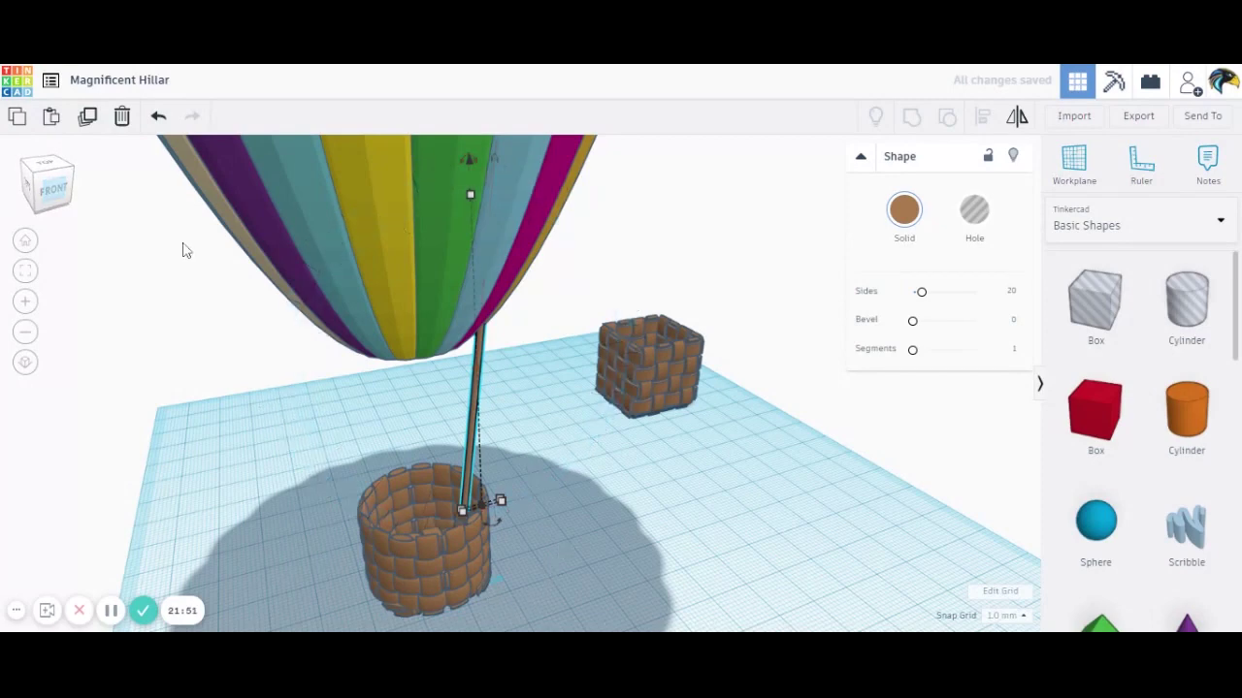
# Shift the tilted rod a few millimetres outward so its lower end meets the basket's rim.
pyautogui.click(564, 509)
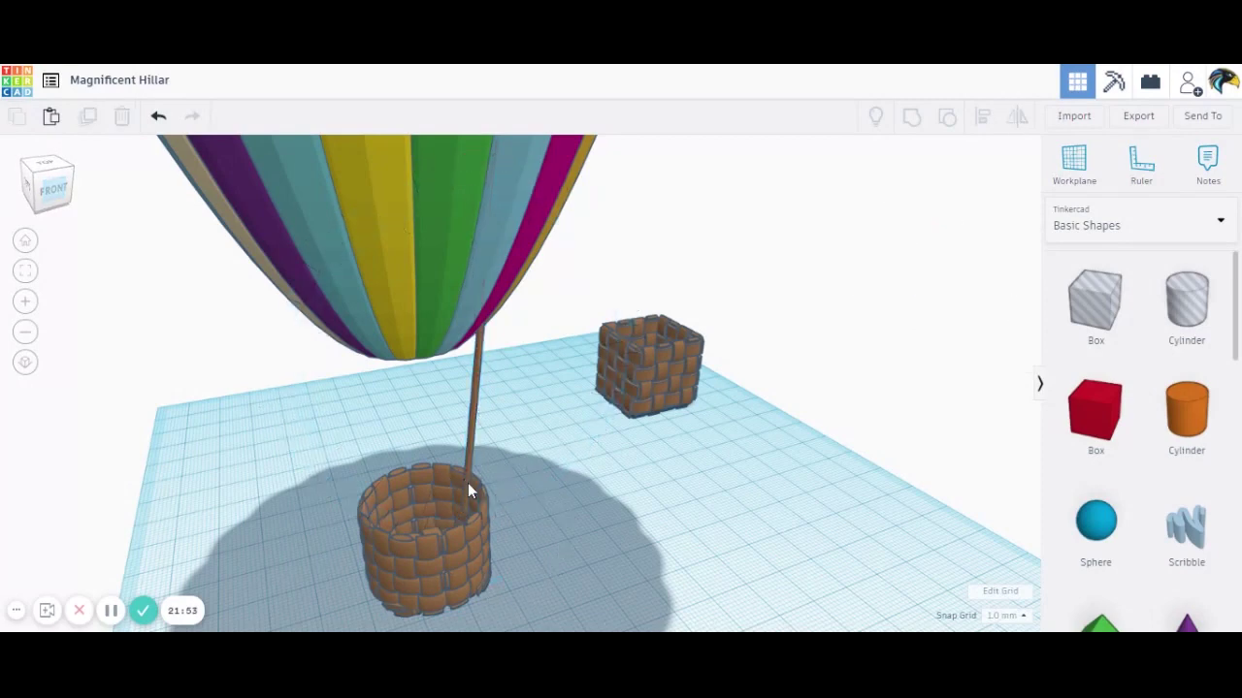
pyautogui.click(469, 483)
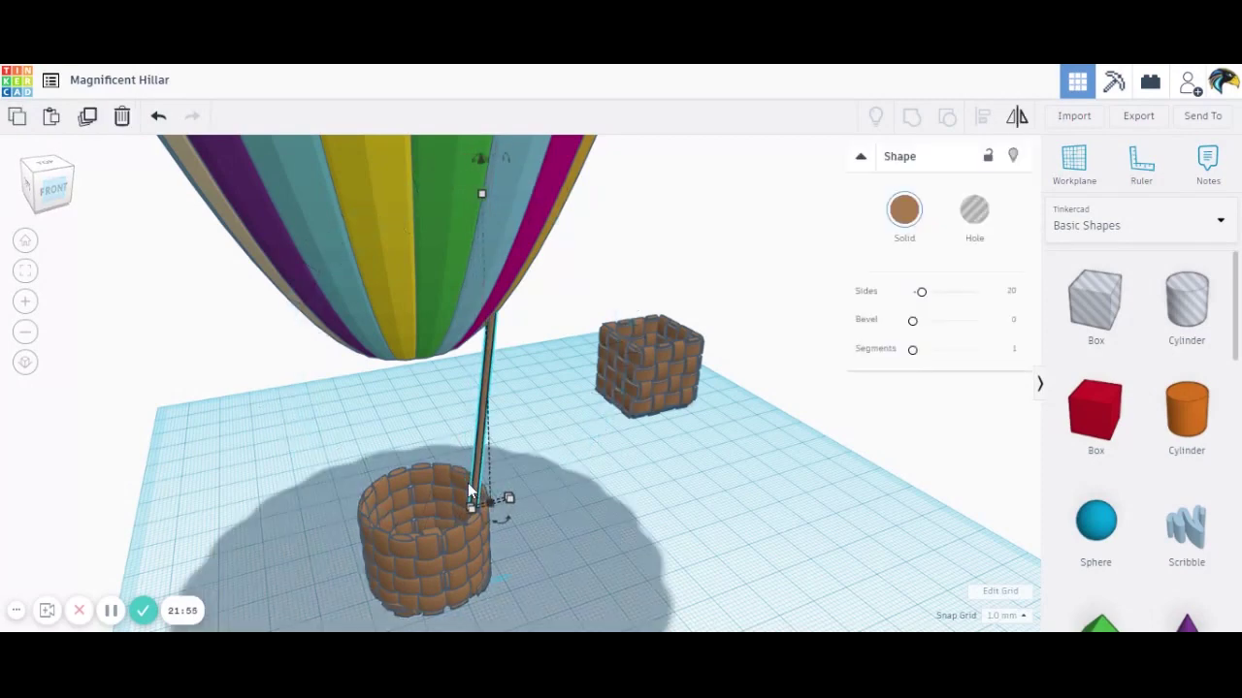
pyautogui.press('Right')
pyautogui.press('Right')
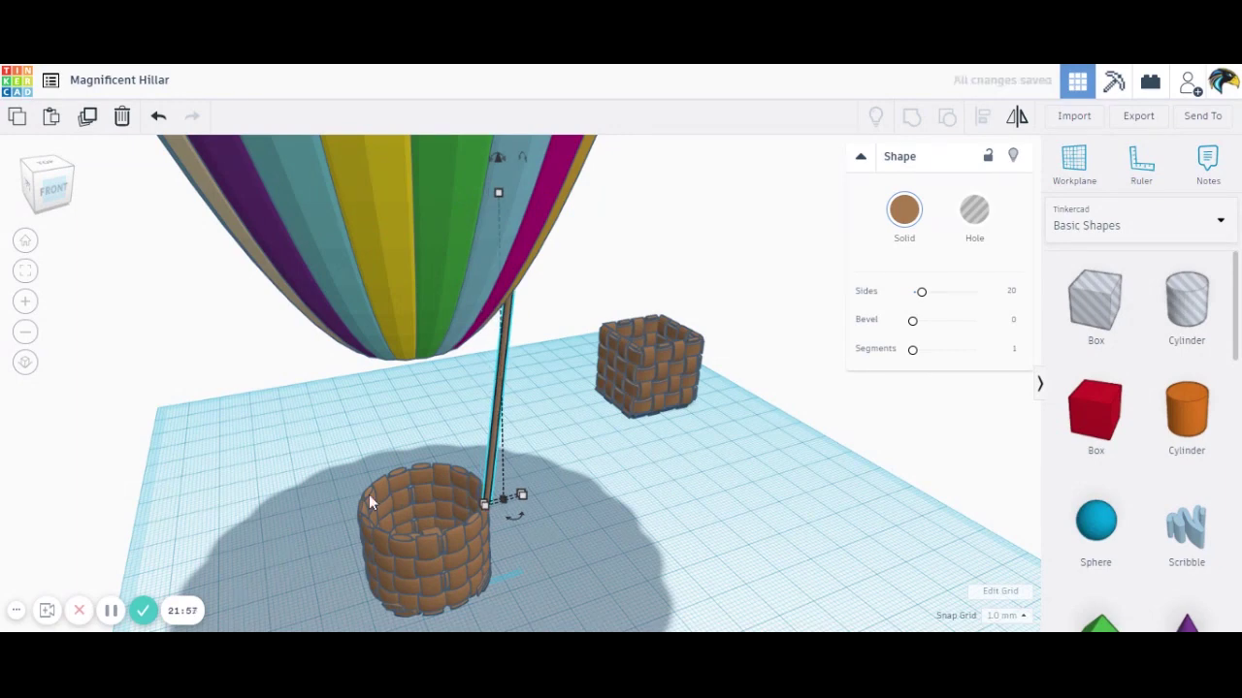
pyautogui.click(26, 272)
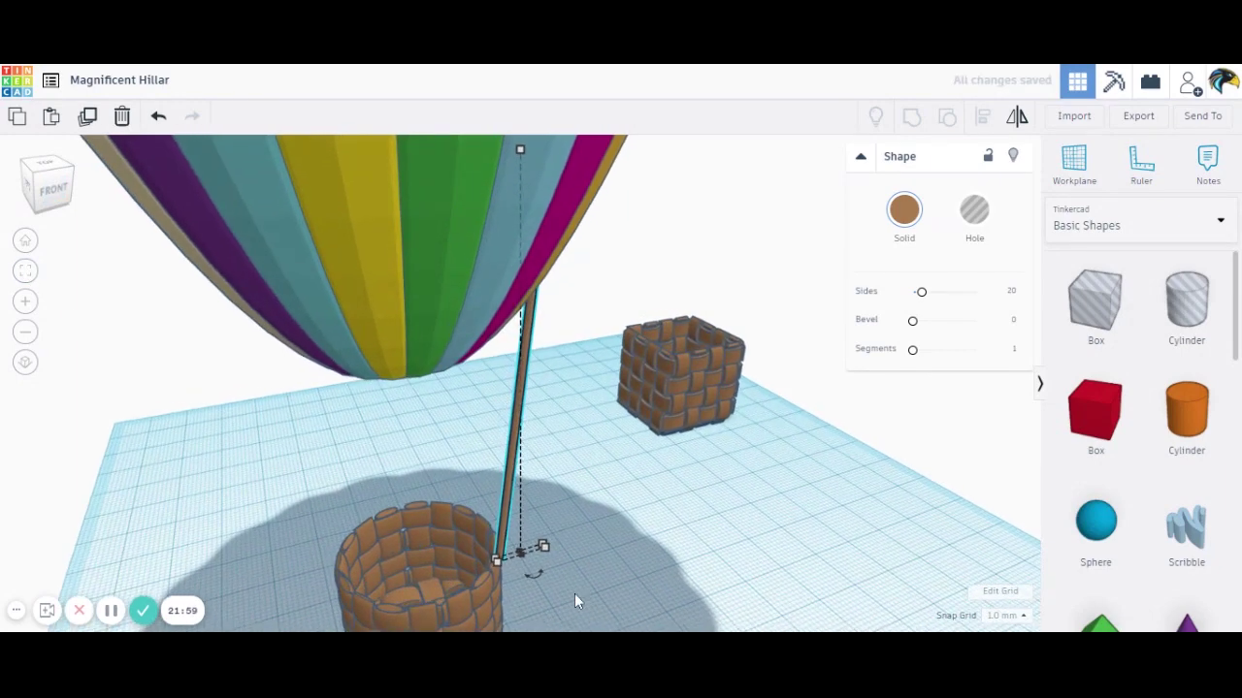
pyautogui.click(586, 597)
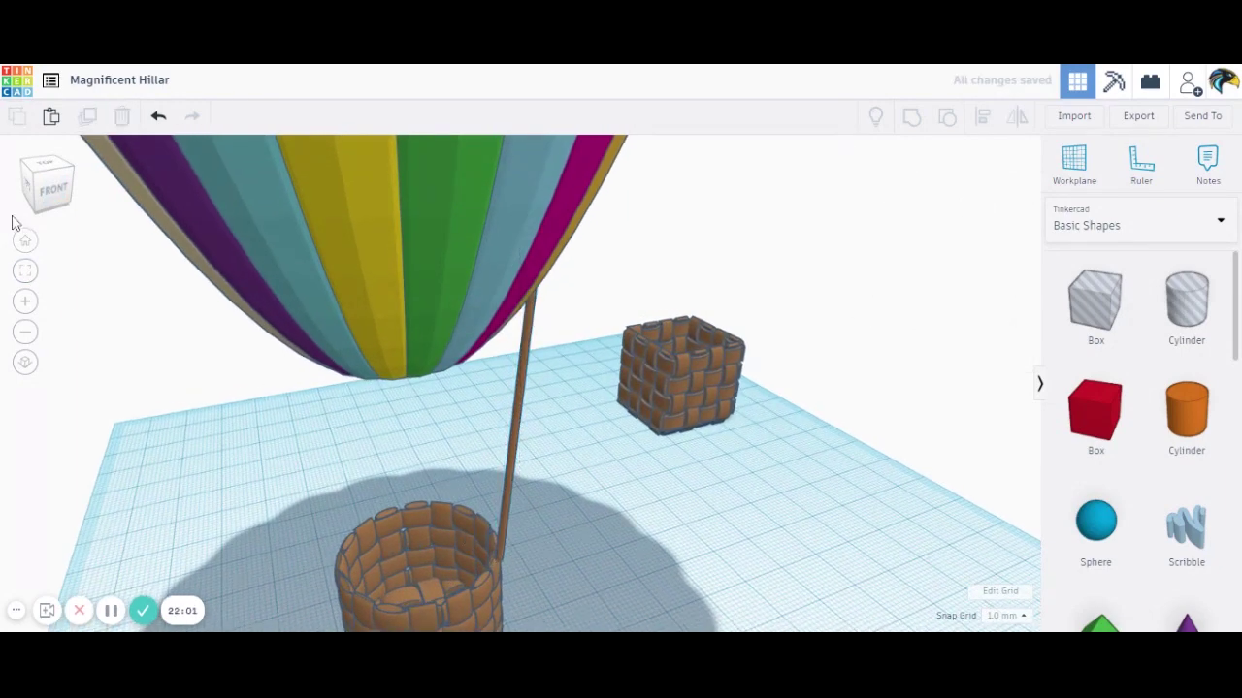
# Lower the tilted rod by about 2 mm so its lower end sits into the basket's rim.
pyautogui.click(54, 206)
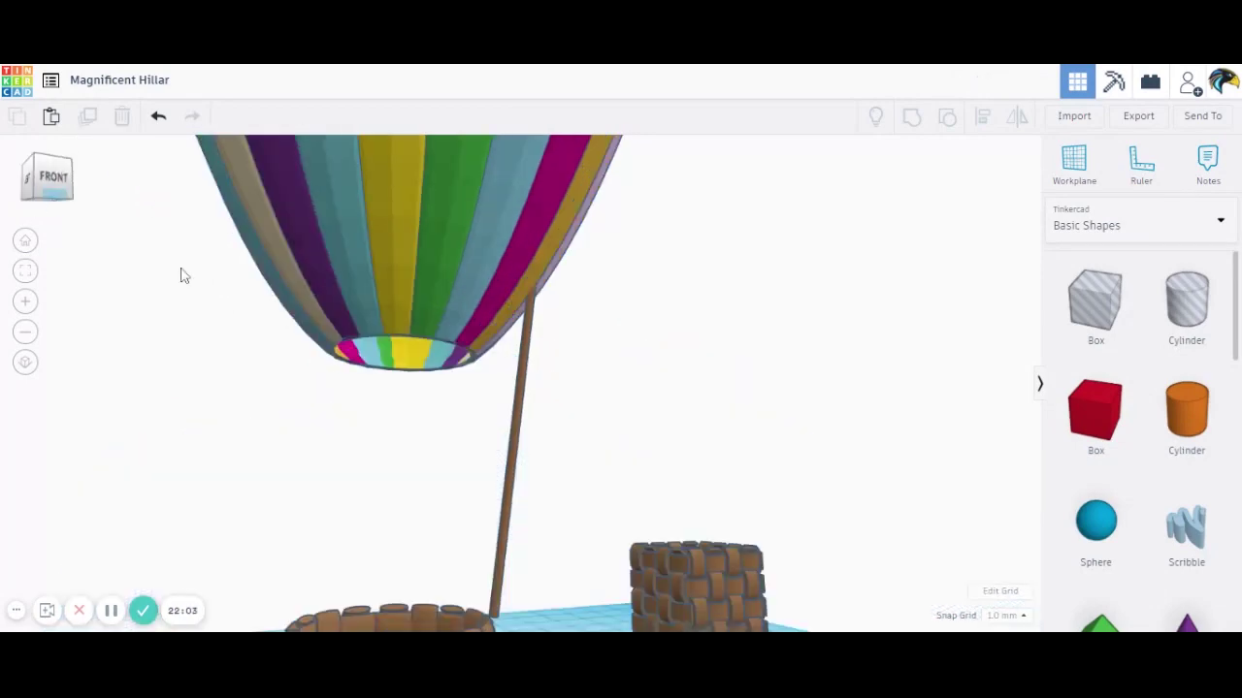
pyautogui.click(61, 188)
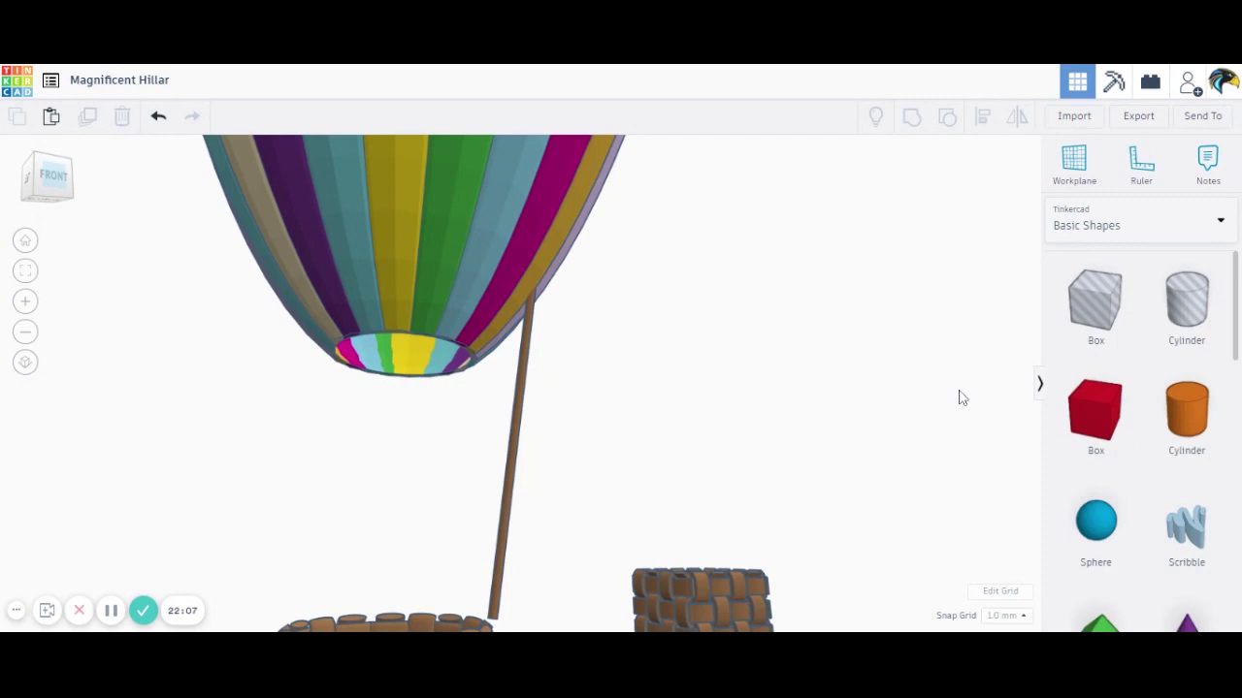
pyautogui.click(515, 496)
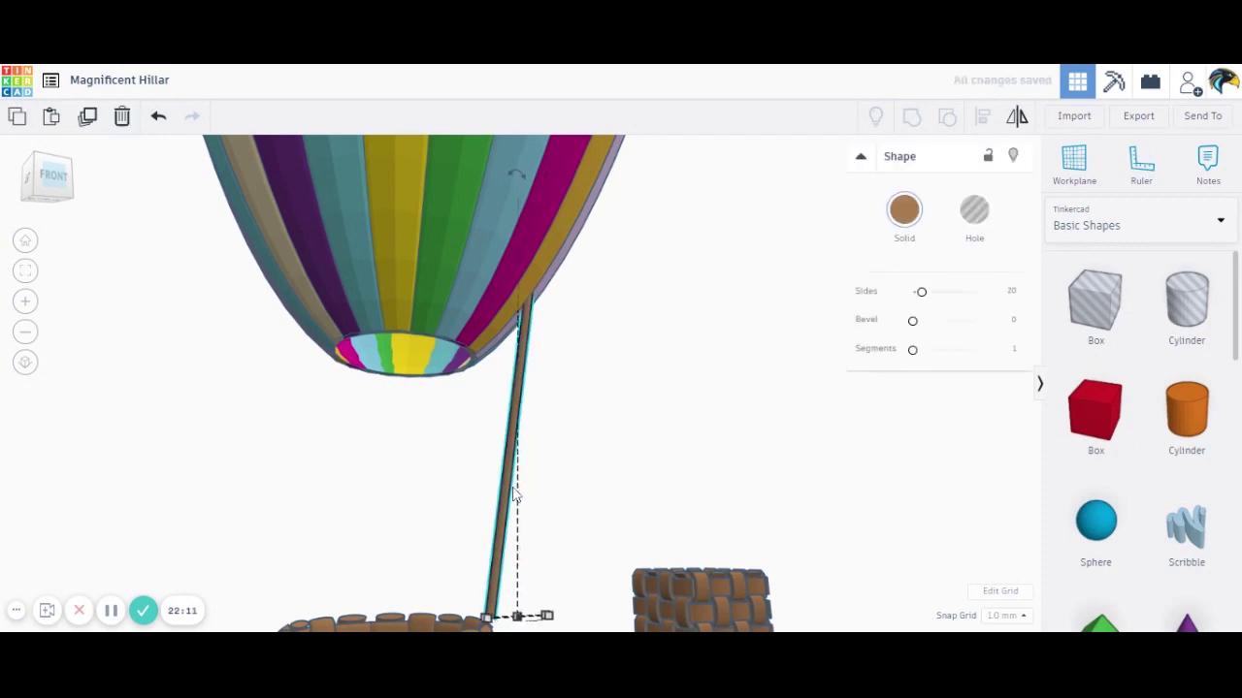
pyautogui.hotkey('ctrl', 'Down')
pyautogui.hotkey('ctrl', 'Down')
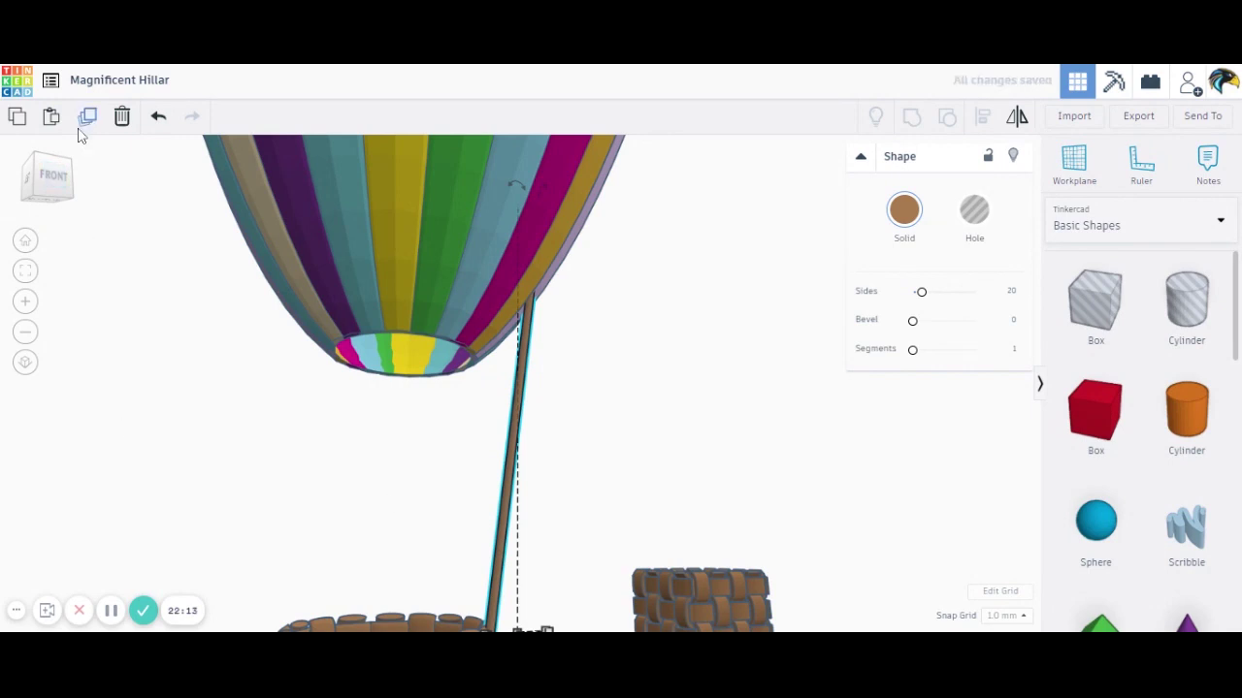
pyautogui.click(49, 183)
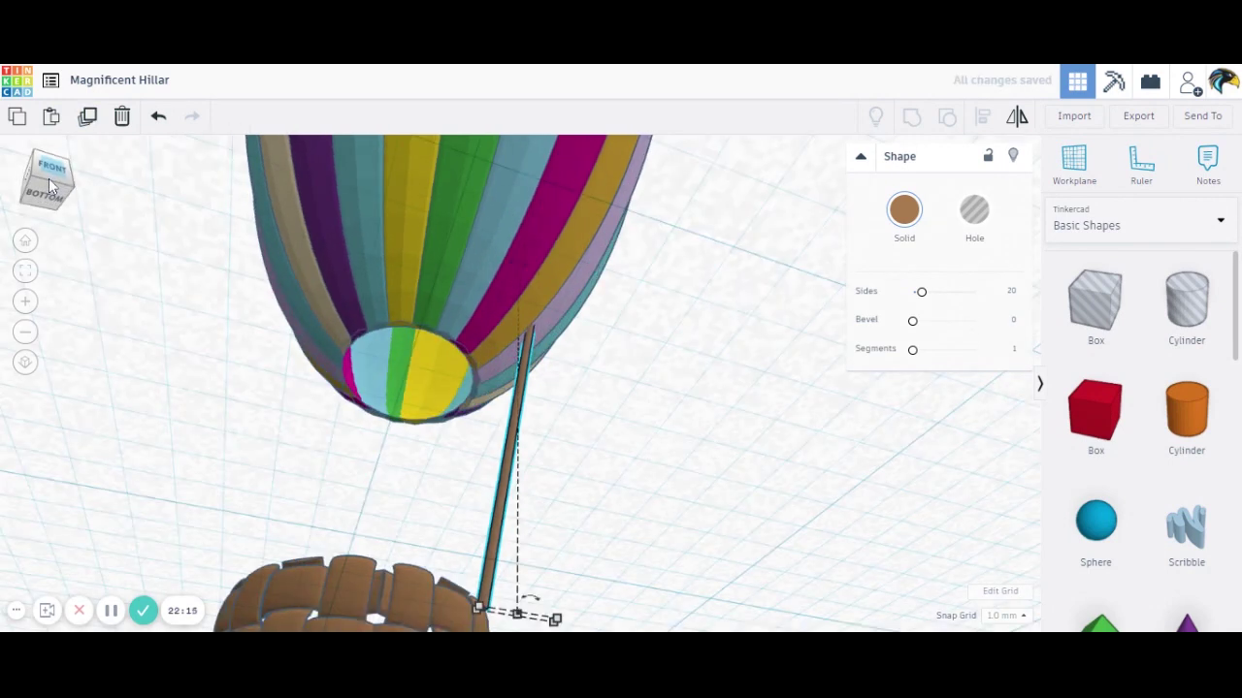
# Examine how the tilted rod meets the envelope and the round basket's rim, from below and from the front.
pyautogui.moveTo(48, 179); pyautogui.dragTo(48, 183)
pyautogui.hotkey('ctrl', 'Down')
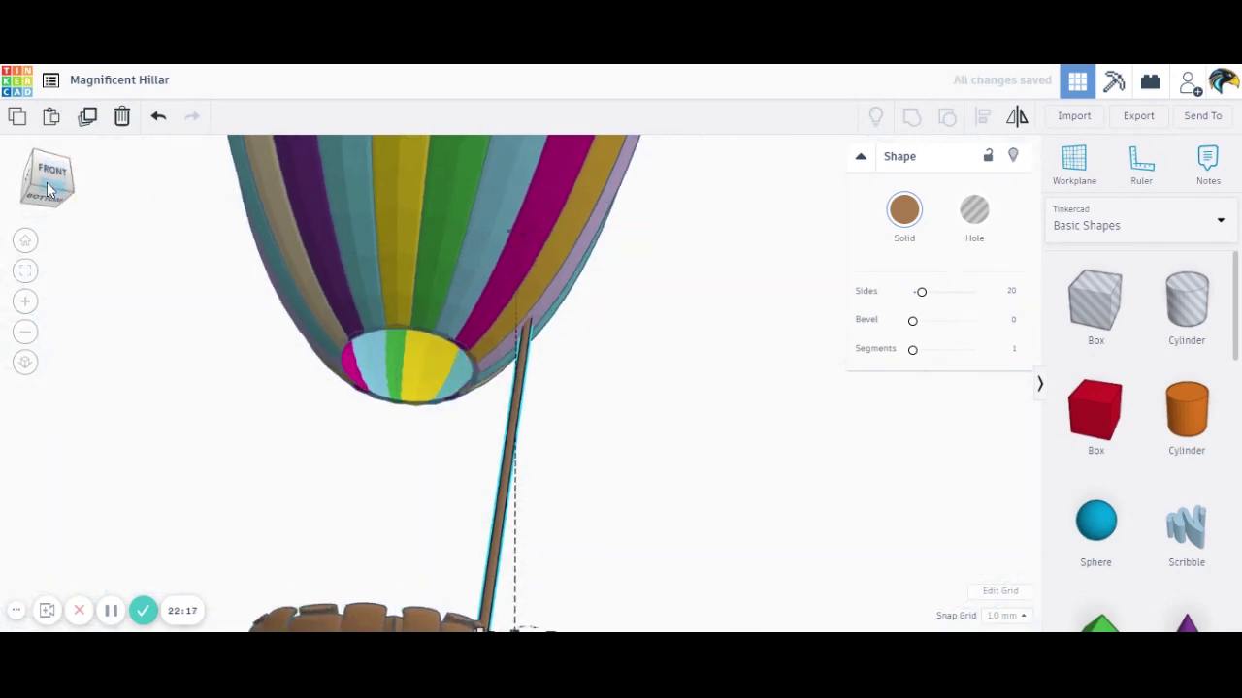
pyautogui.click(48, 189)
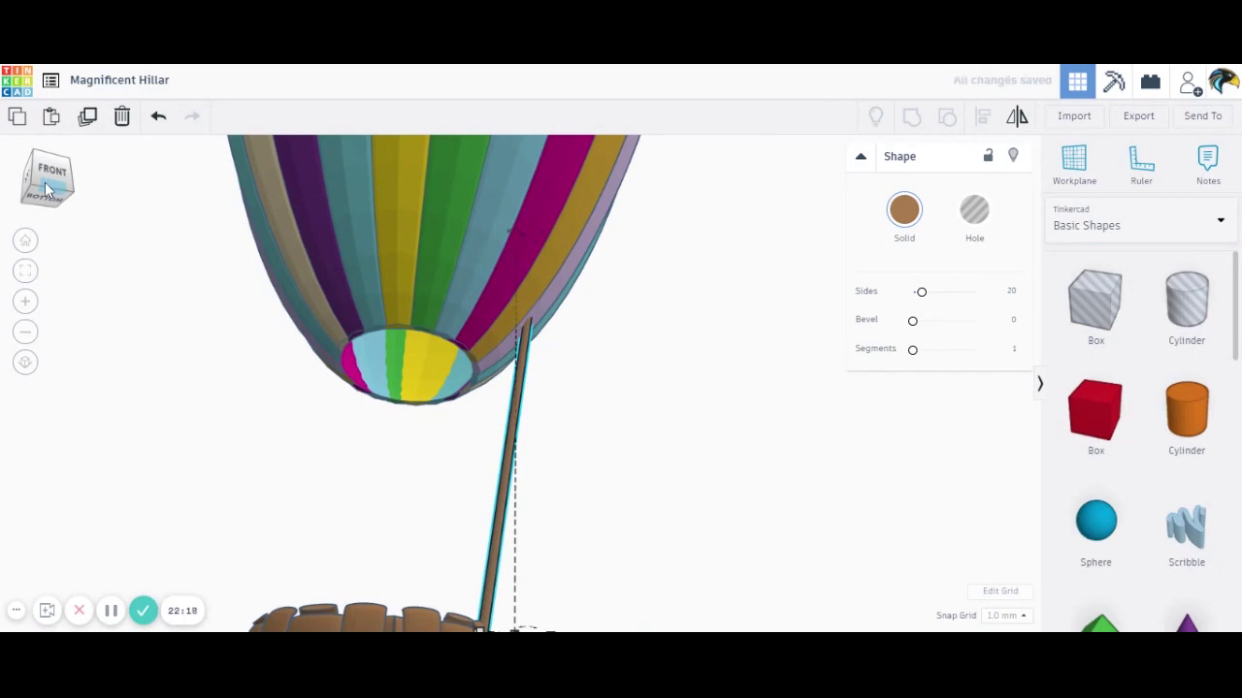
pyautogui.click(27, 332)
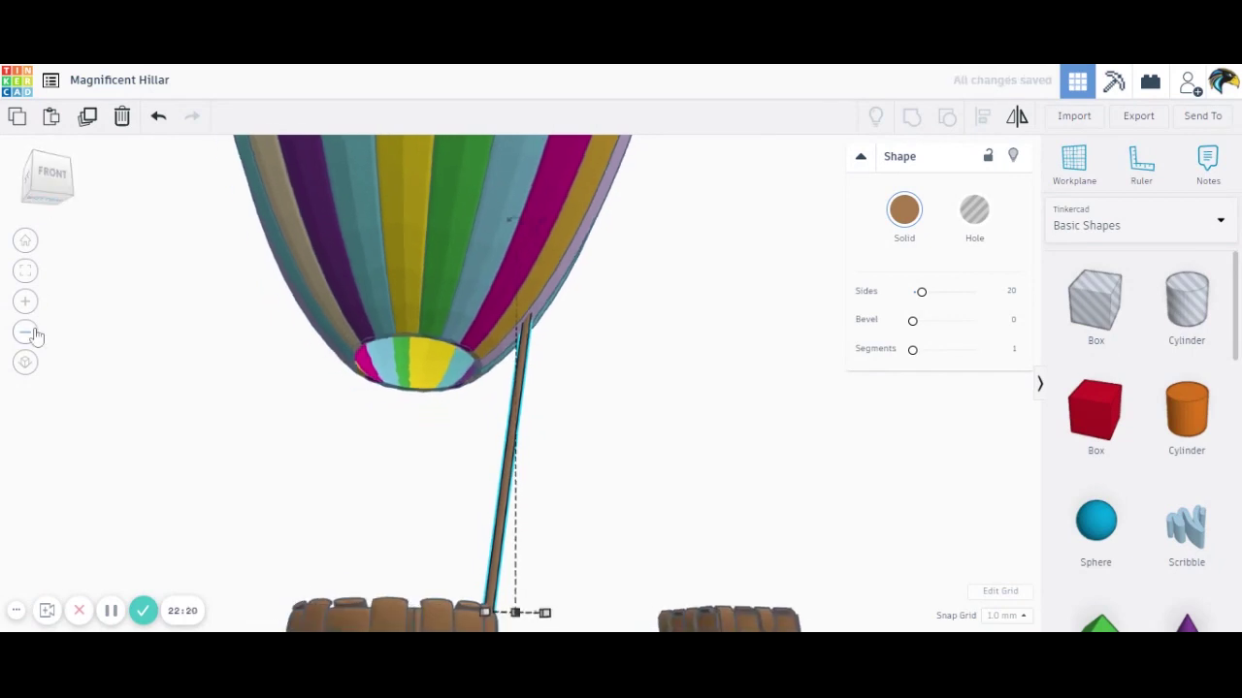
pyautogui.click(640, 535)
pyautogui.click(63, 187)
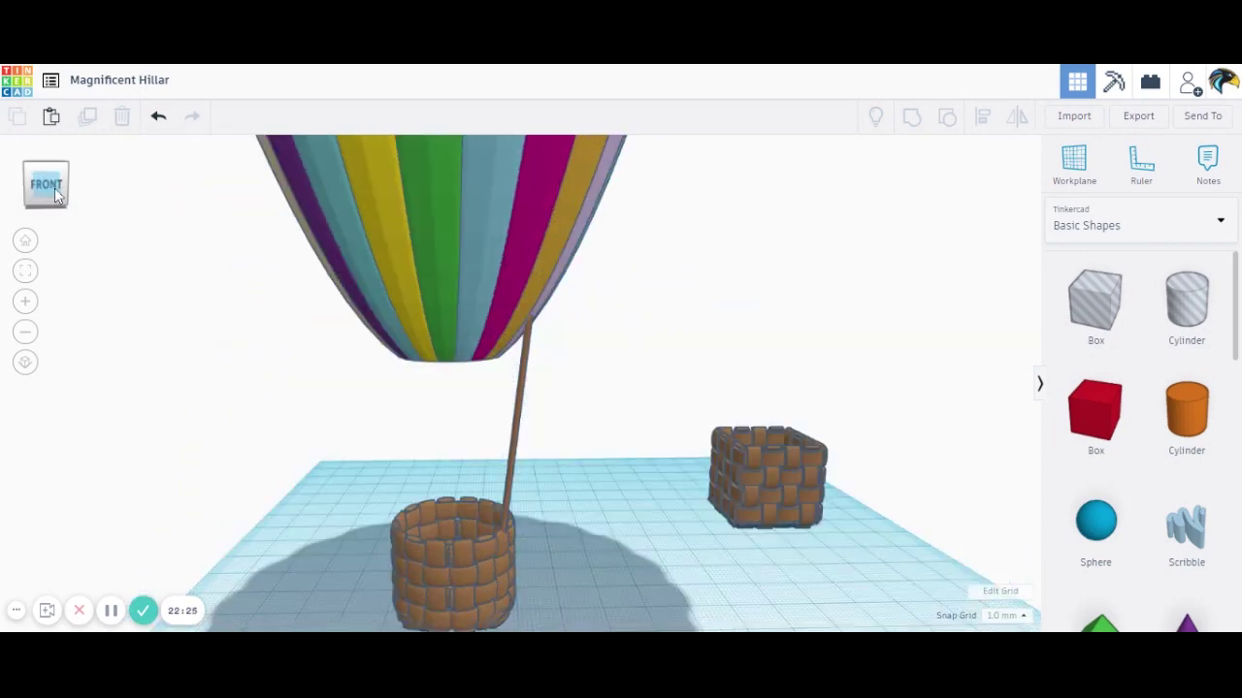
pyautogui.click(31, 336)
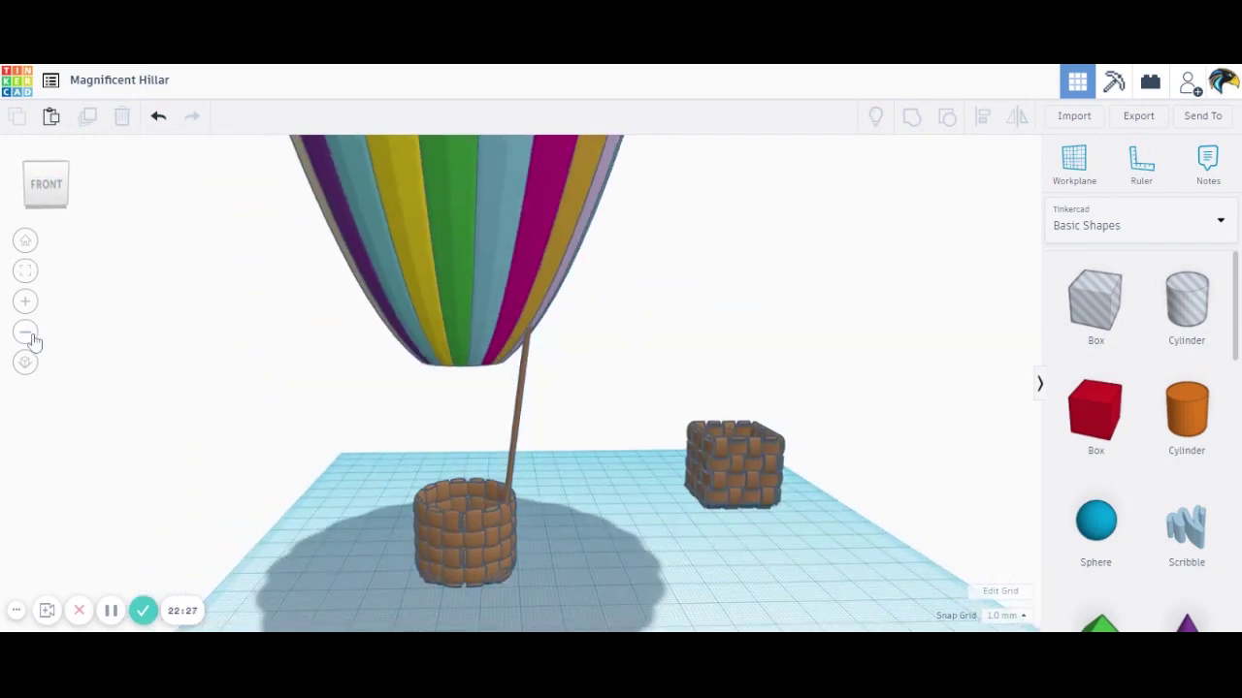
pyautogui.click(31, 336)
pyautogui.click(31, 336)
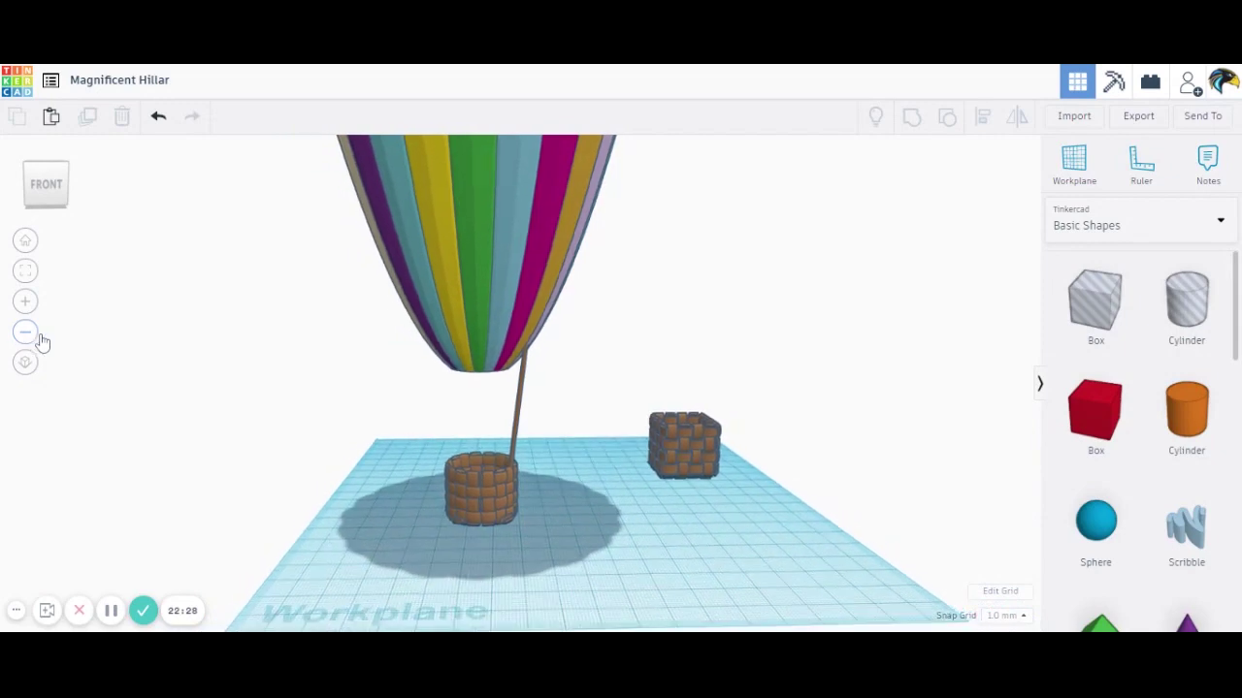
# Duplicate the tilted rod and mirror the copy sideways so it leans the opposite way.
pyautogui.click(516, 433)
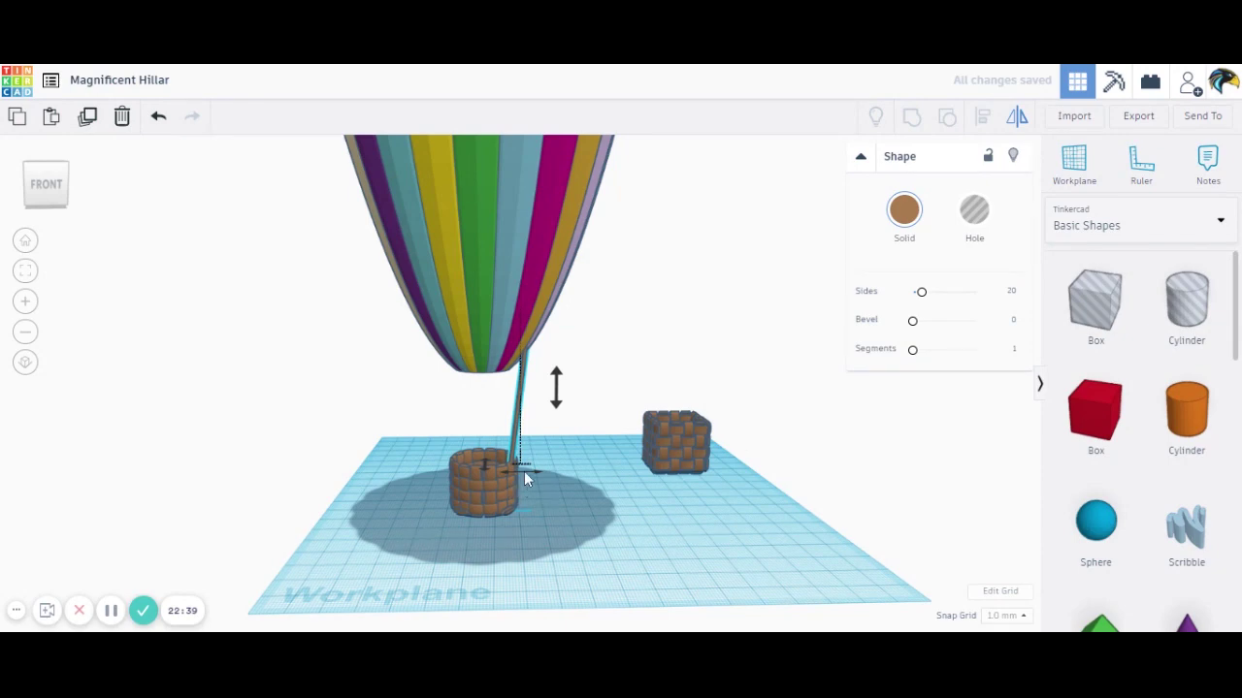
pyautogui.click(524, 475)
pyautogui.click(514, 439)
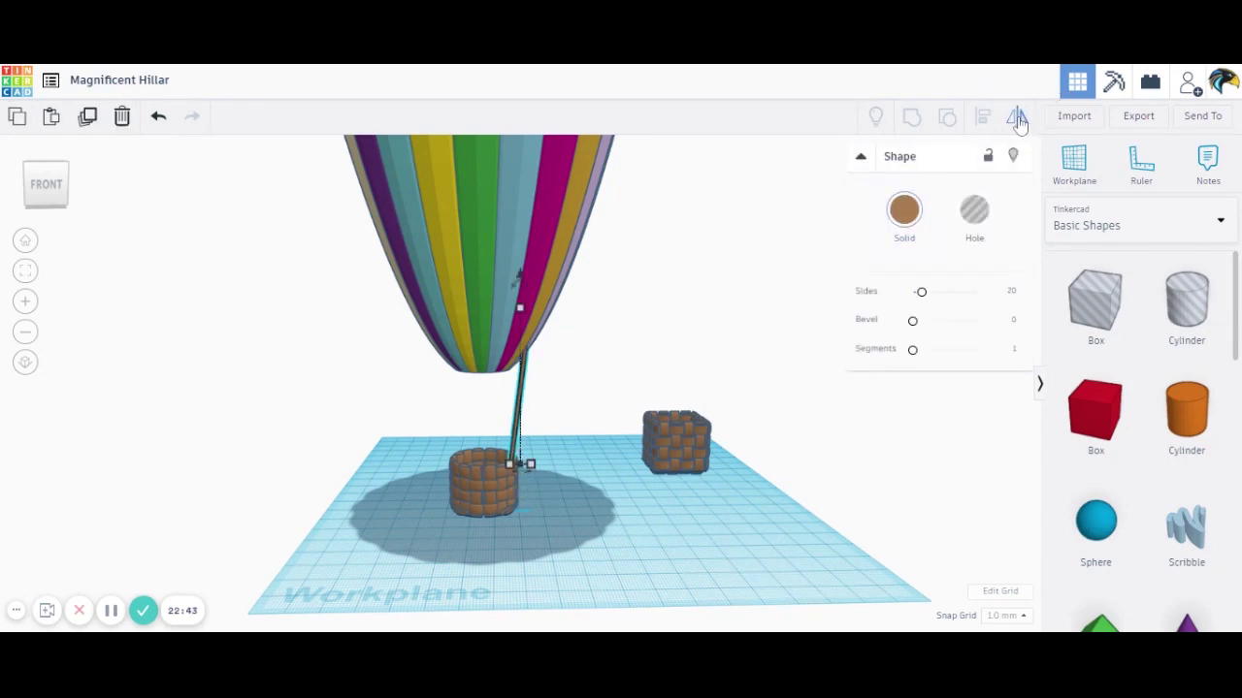
pyautogui.click(525, 472)
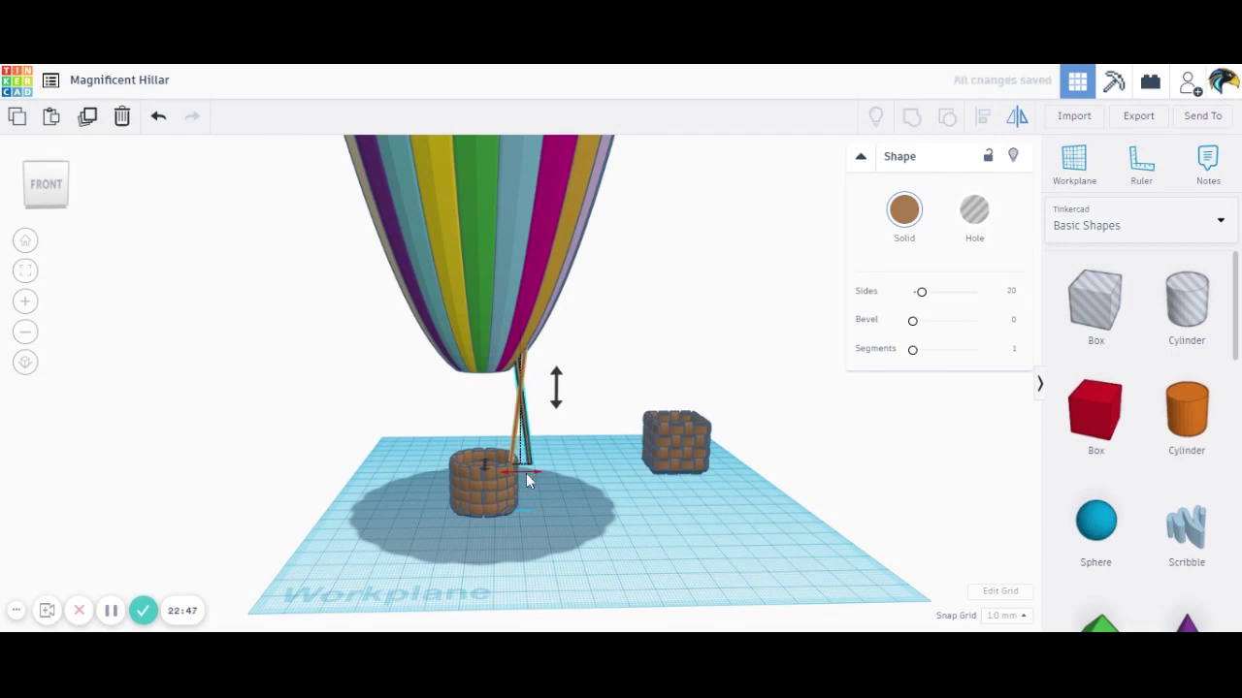
# Move the mirrored rod across the round basket so its lower end meets the opposite side of the rim.
pyautogui.press('Left')
pyautogui.press('Left')
pyautogui.press('Left')
pyautogui.press('Left')
pyautogui.press('Left')
pyautogui.press('Left')
pyautogui.press('Left')
pyautogui.press('Left')
pyautogui.press('Left')
pyautogui.press('Left')
pyautogui.press('Left')
pyautogui.press('Left')
pyautogui.press('Left')
pyautogui.press('Left')
pyautogui.press('Left')
pyautogui.moveTo(488, 466); pyautogui.dragTo(446, 466)
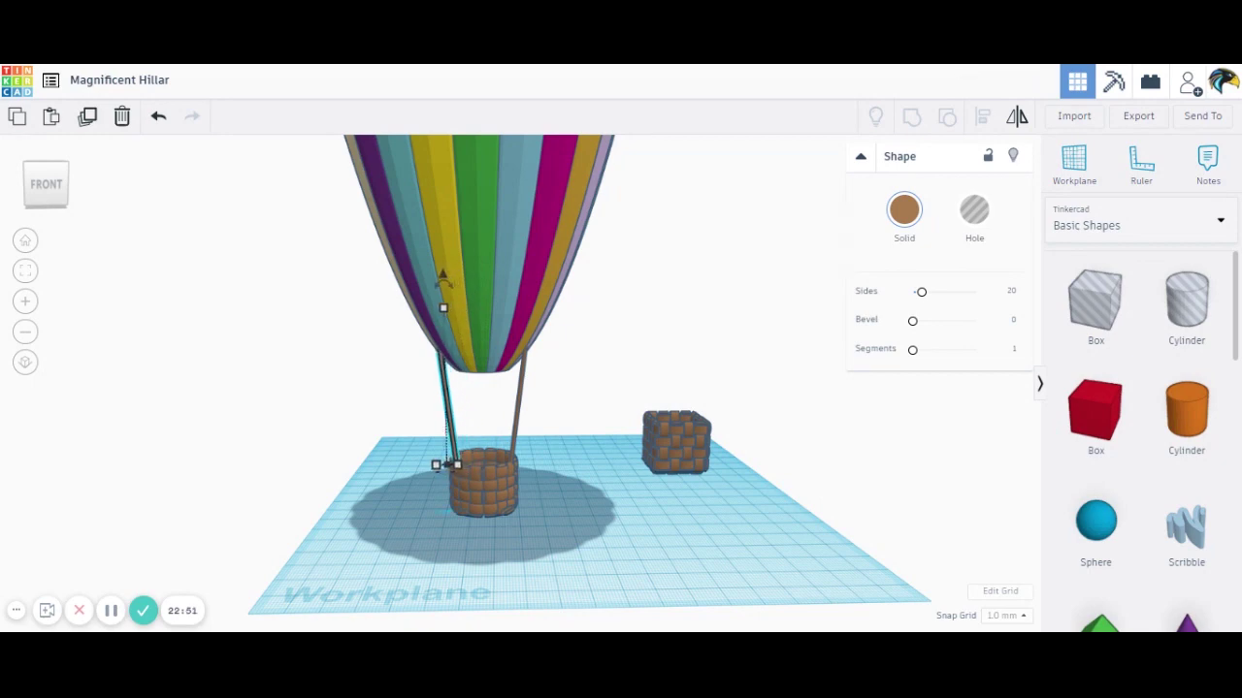
# Nudge the mirrored rod 1 mm outward at the basket's rim.
pyautogui.click(27, 242)
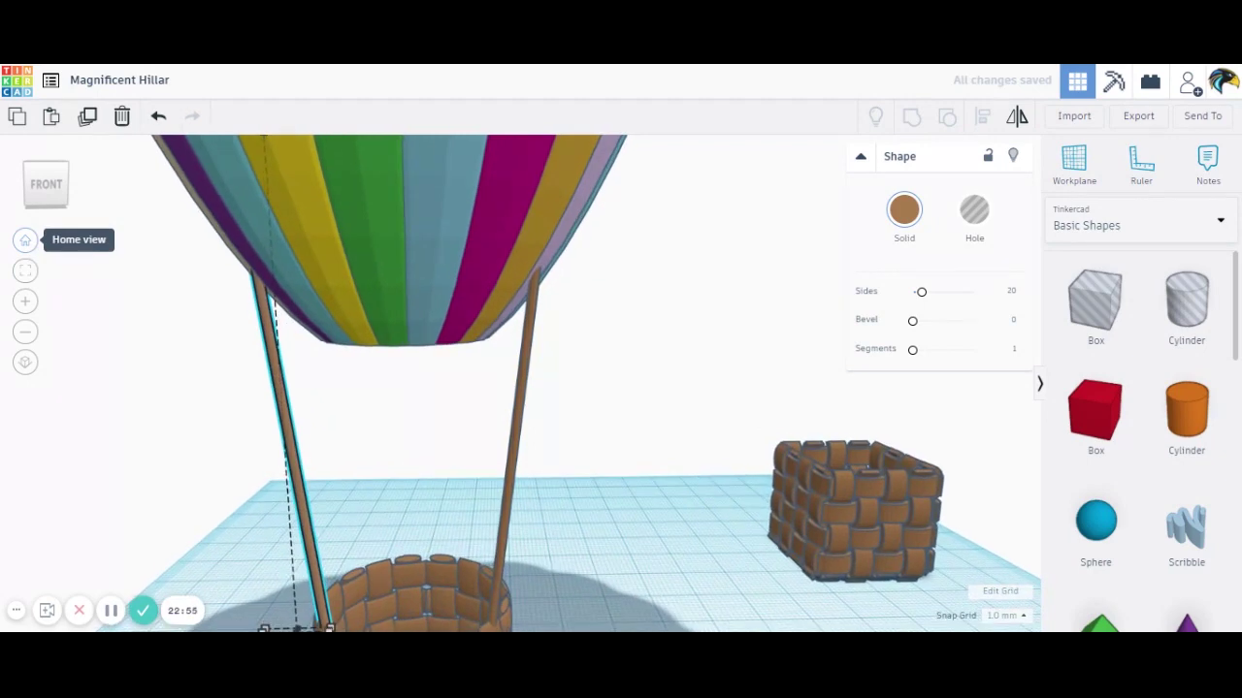
pyautogui.click(51, 192)
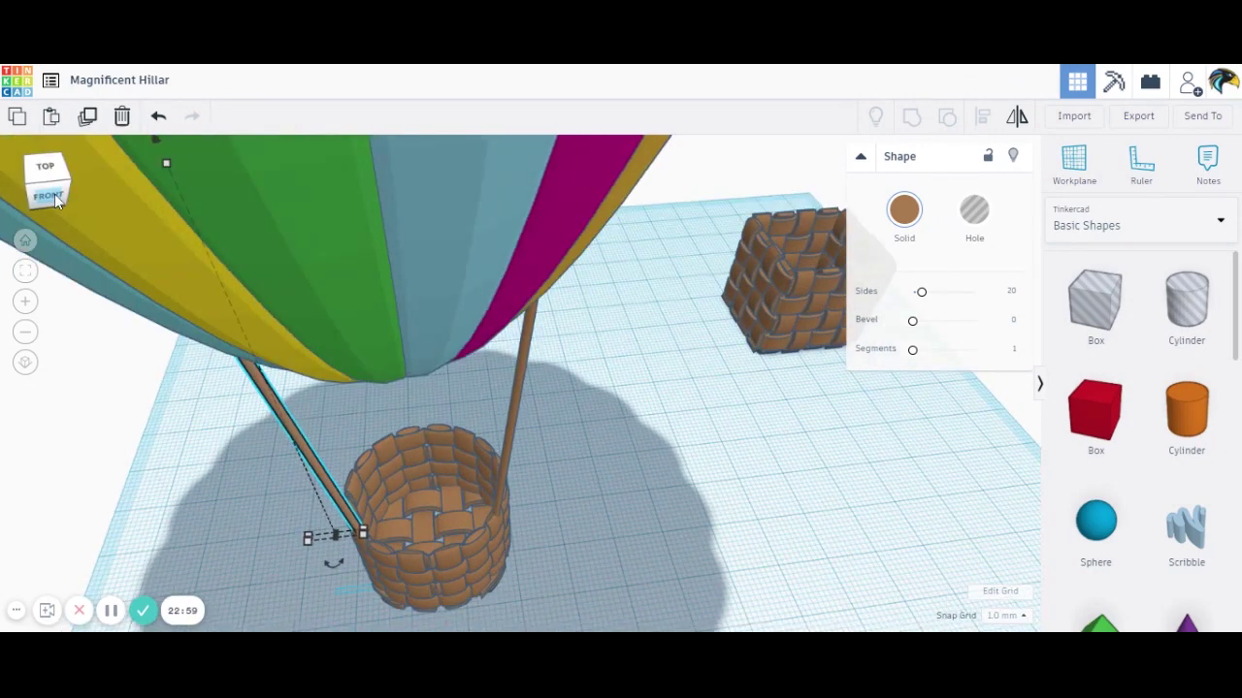
pyautogui.press('Left')
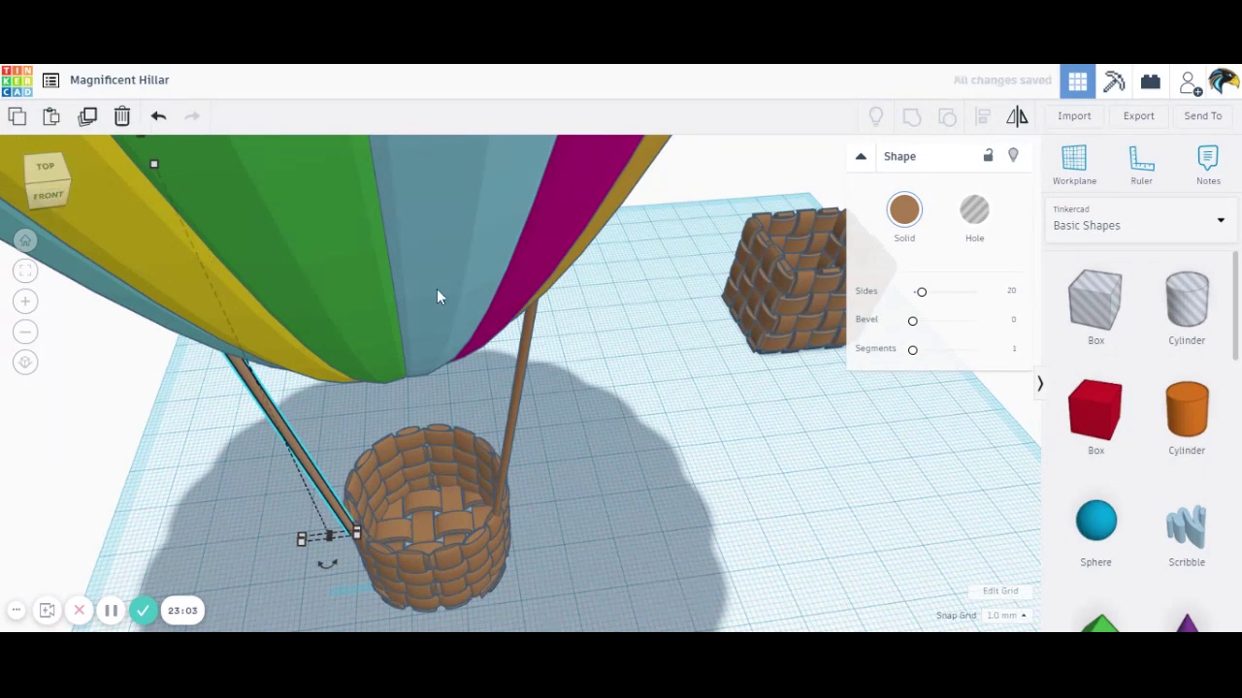
pyautogui.click(682, 516)
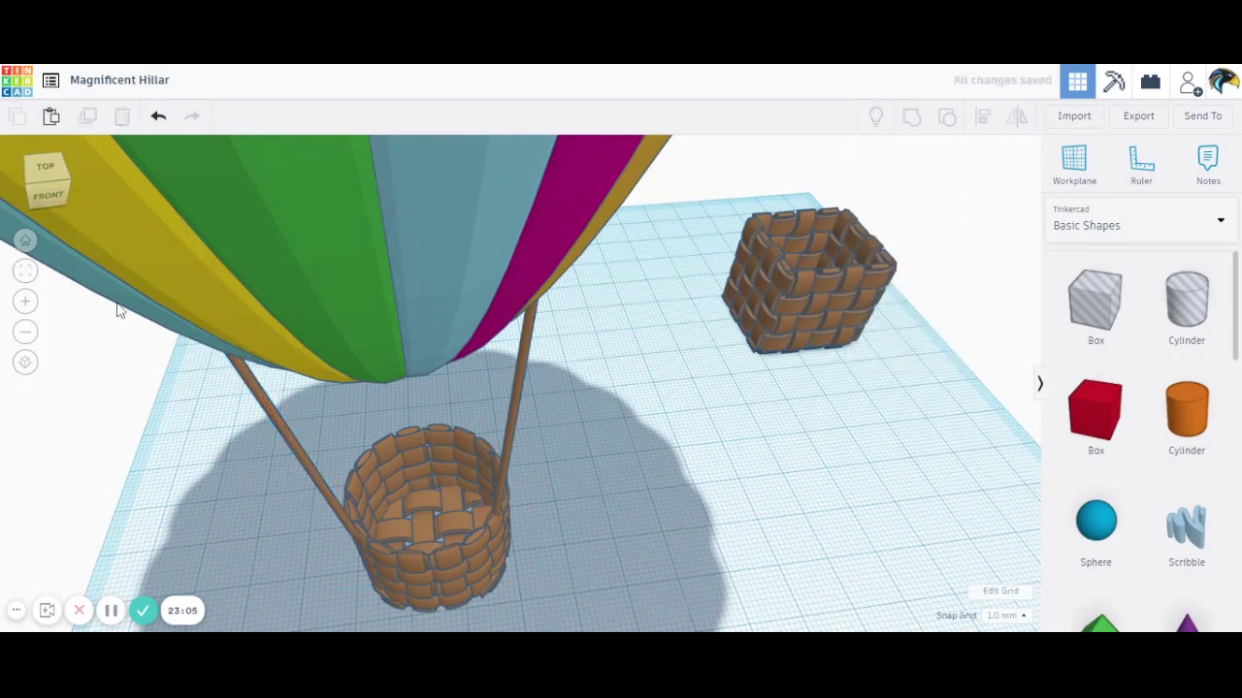
# Group the two opposite rods into one object.
pyautogui.click(319, 485)
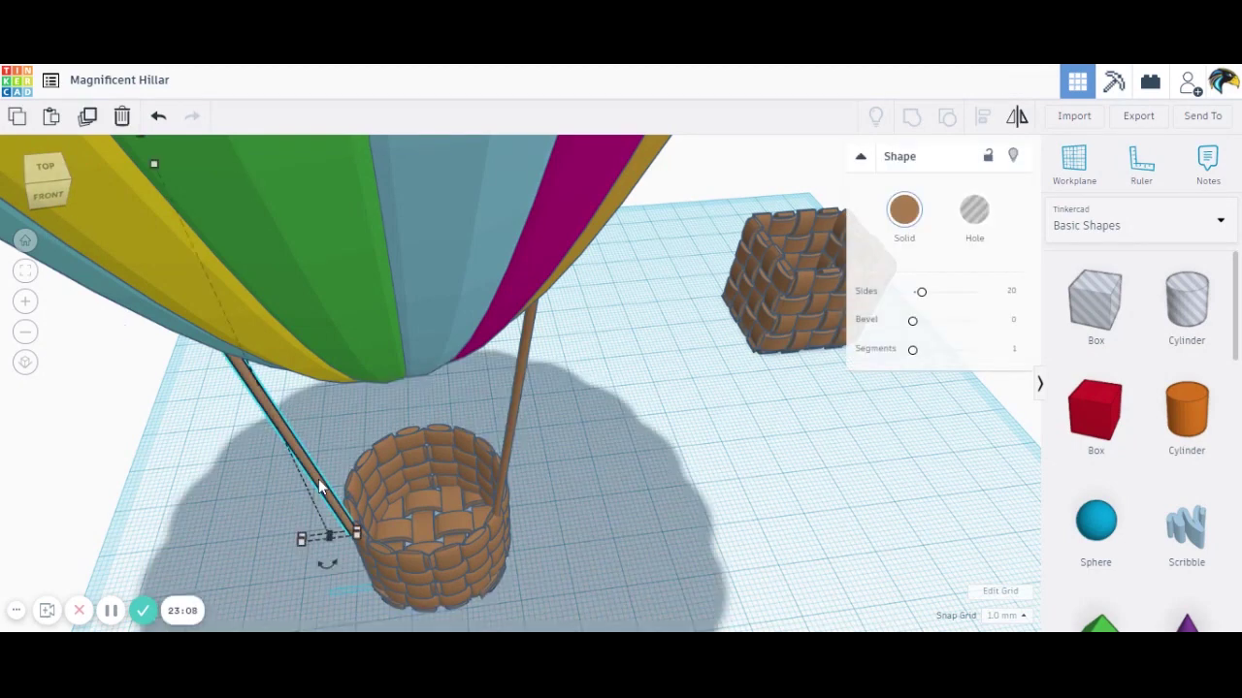
pyautogui.keyDown('shift'); pyautogui.click(502, 472); pyautogui.keyUp('shift')
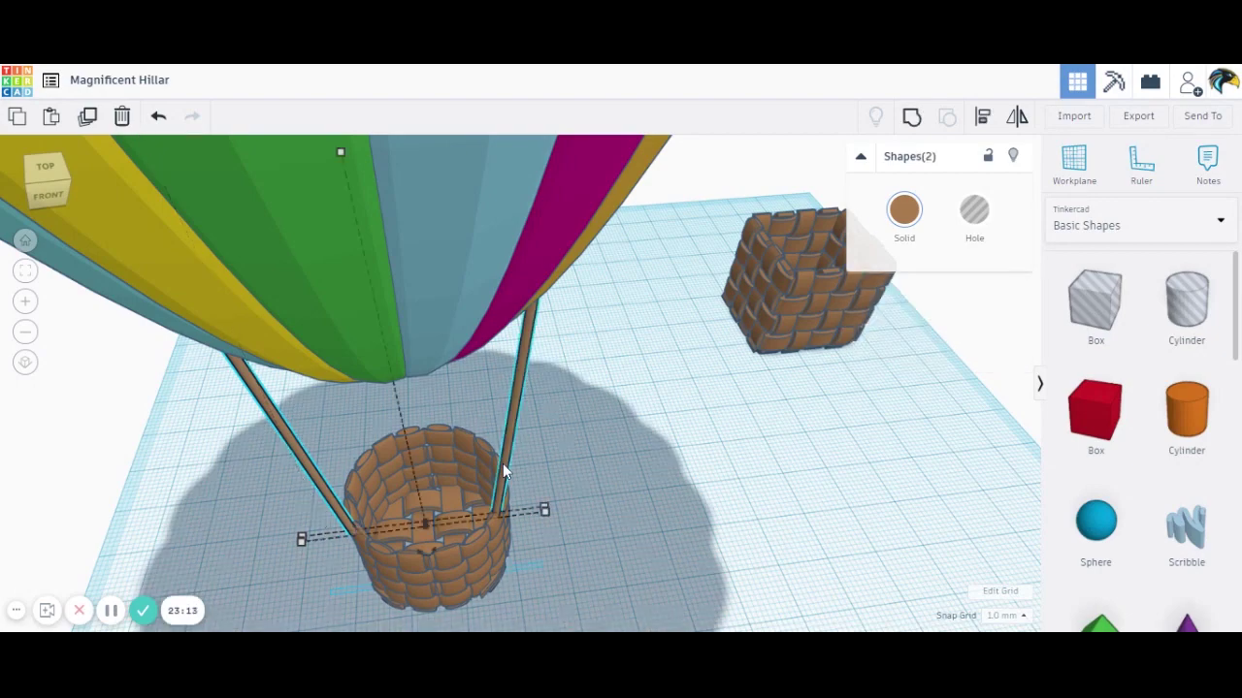
pyautogui.hotkey('ctrl', 'g')
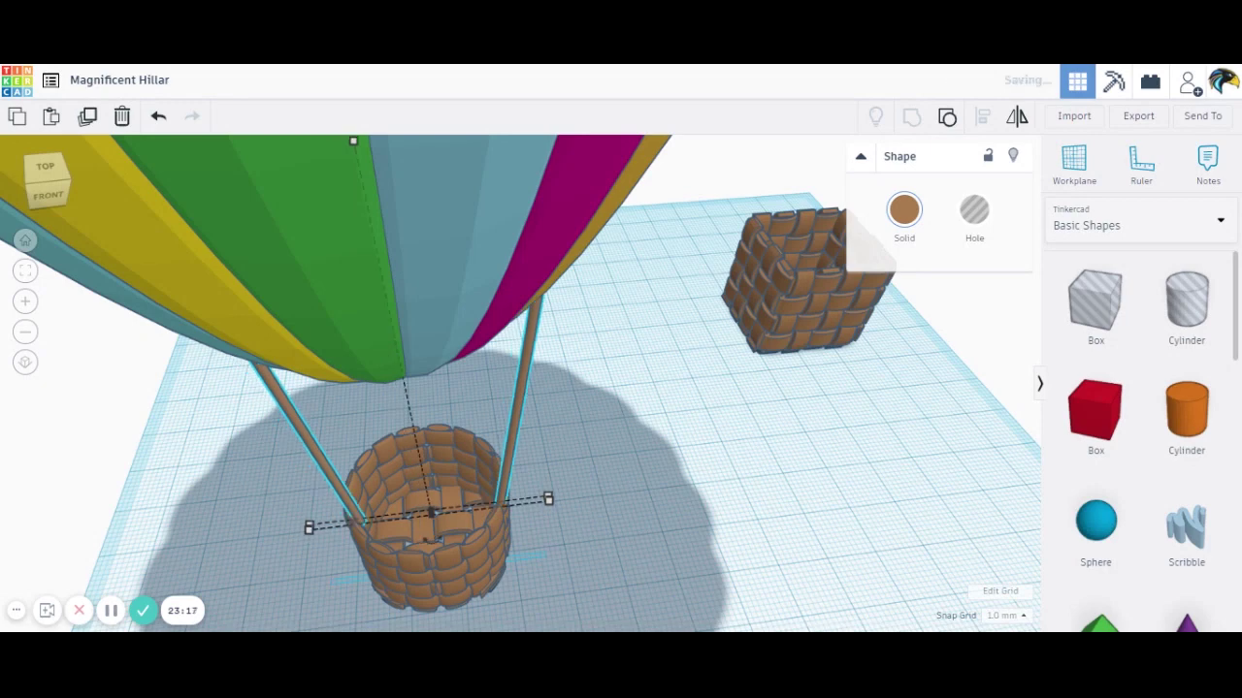
# Stretch the grouped rods slightly wider and shift them sideways so both lower ends sit at the basket's rim.
pyautogui.moveTo(309, 530)
pyautogui.moveTo(308, 530); pyautogui.dragTo(301, 535)
pyautogui.moveTo(549, 503); pyautogui.dragTo(556, 505)
pyautogui.press('Left')
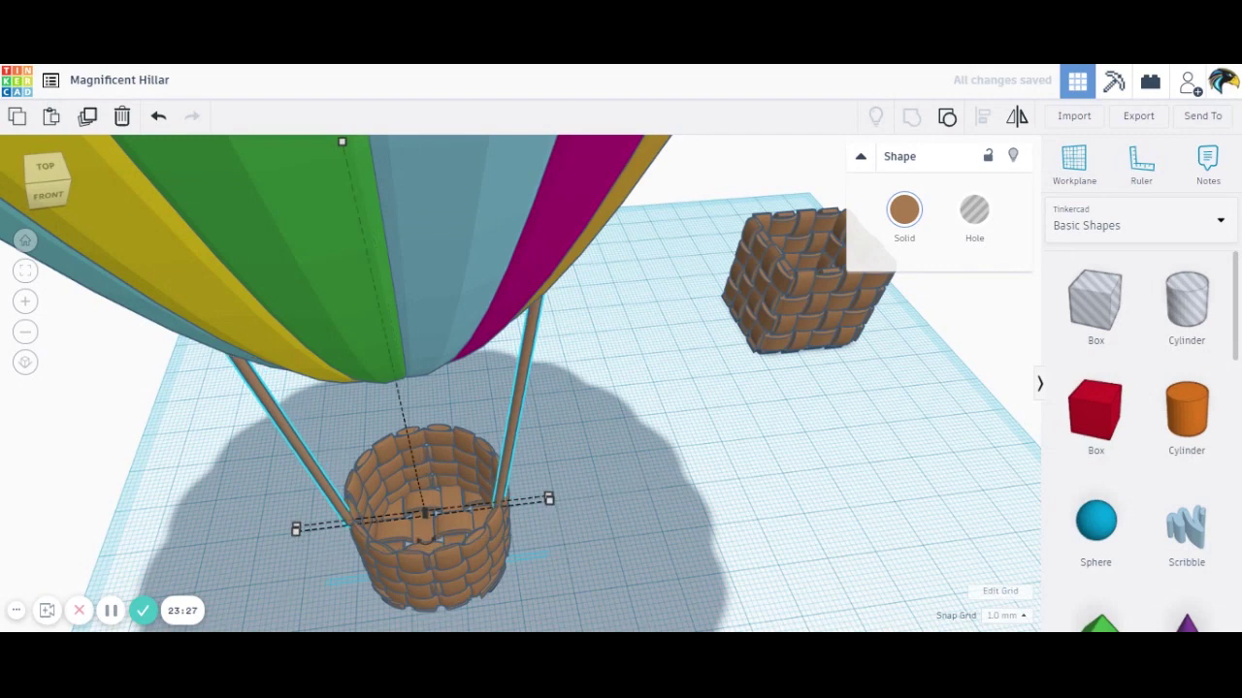
pyautogui.press('Right')
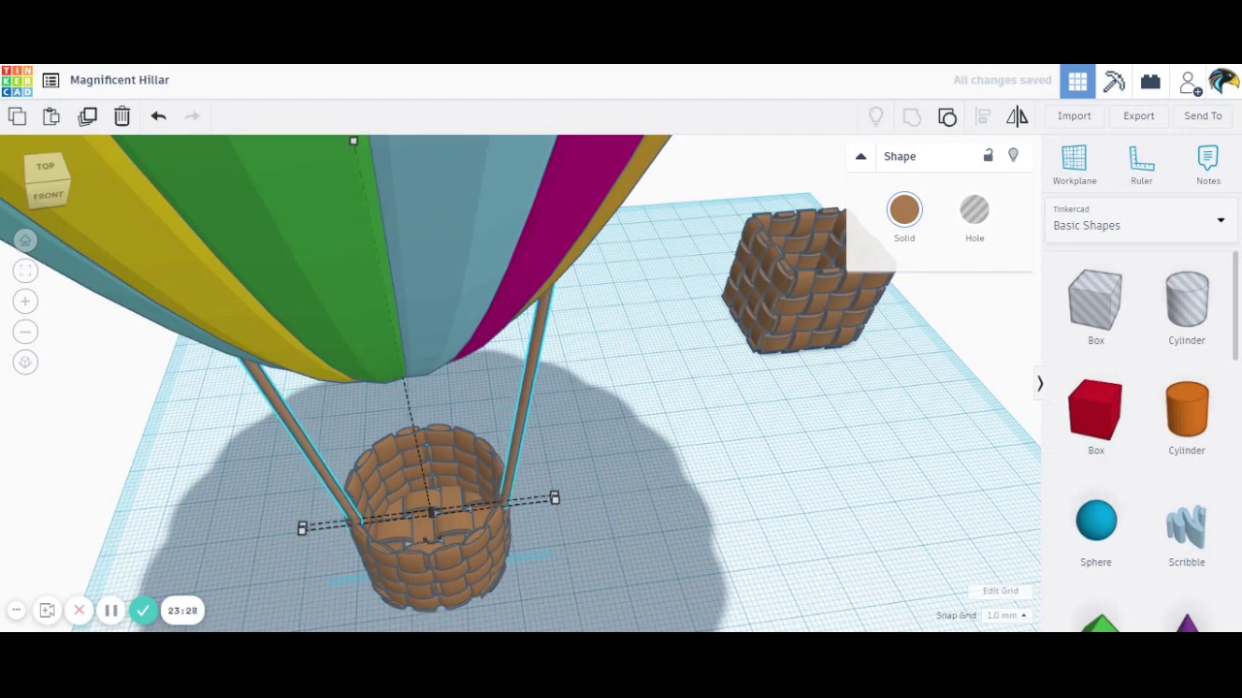
# Set the snap grid to 0.1 mm and finely nudge the grouped rods sideways to centre them on the basket.
pyautogui.click(1026, 621)
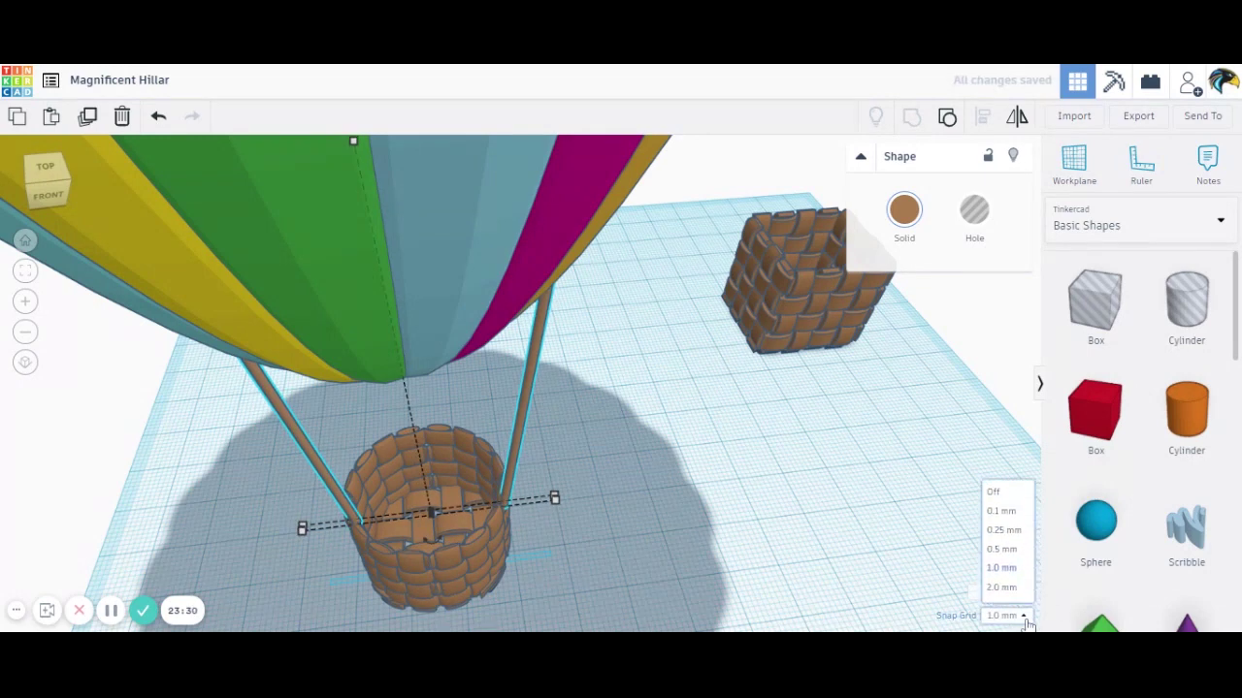
pyautogui.click(1001, 510)
pyautogui.press('Left')
pyautogui.press('Left')
pyautogui.press('Left')
pyautogui.press('Left')
pyautogui.press('Left')
pyautogui.press('Left')
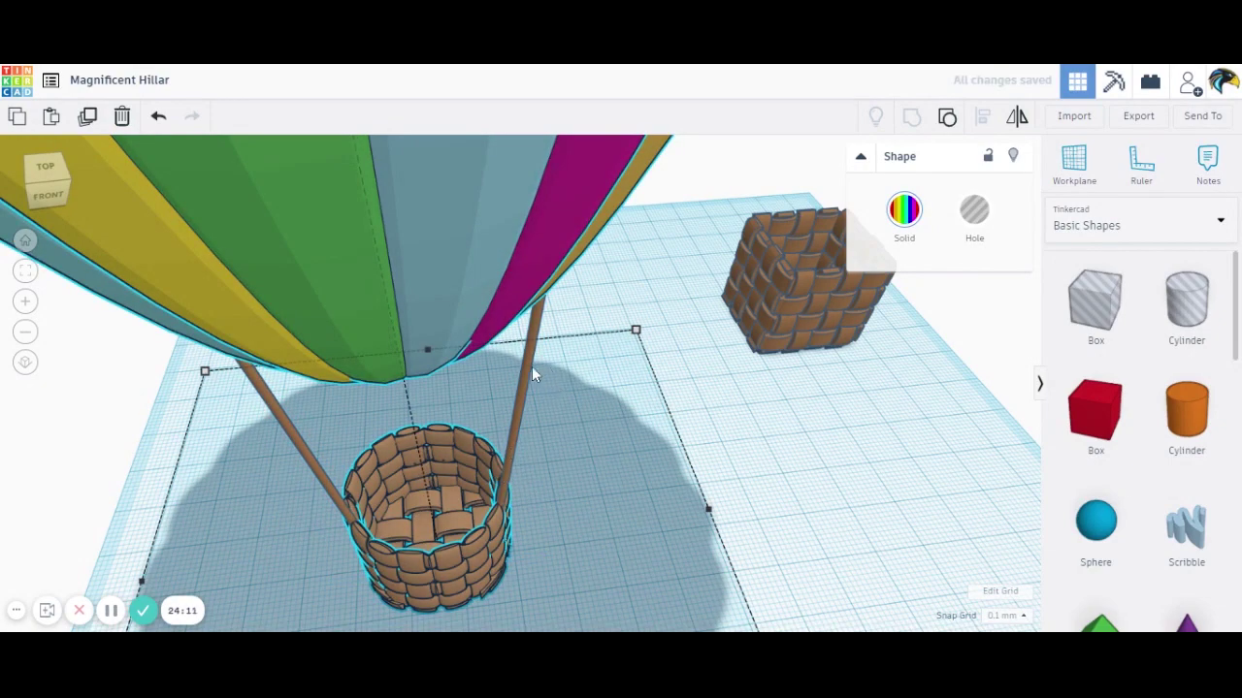
# Duplicate the grouped rods and rotate the copy 90° about the vertical axis to form a second pair across the basket.
pyautogui.click(531, 371)
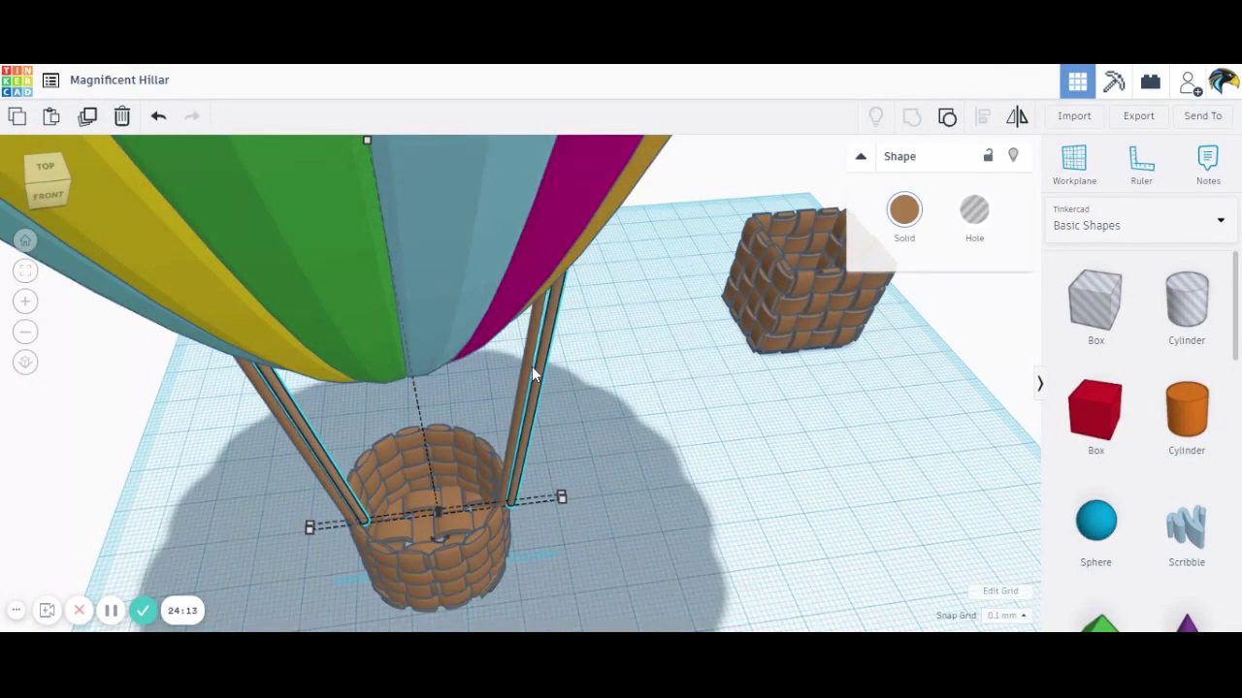
pyautogui.press('Right')
pyautogui.press('Right')
pyautogui.press('Right')
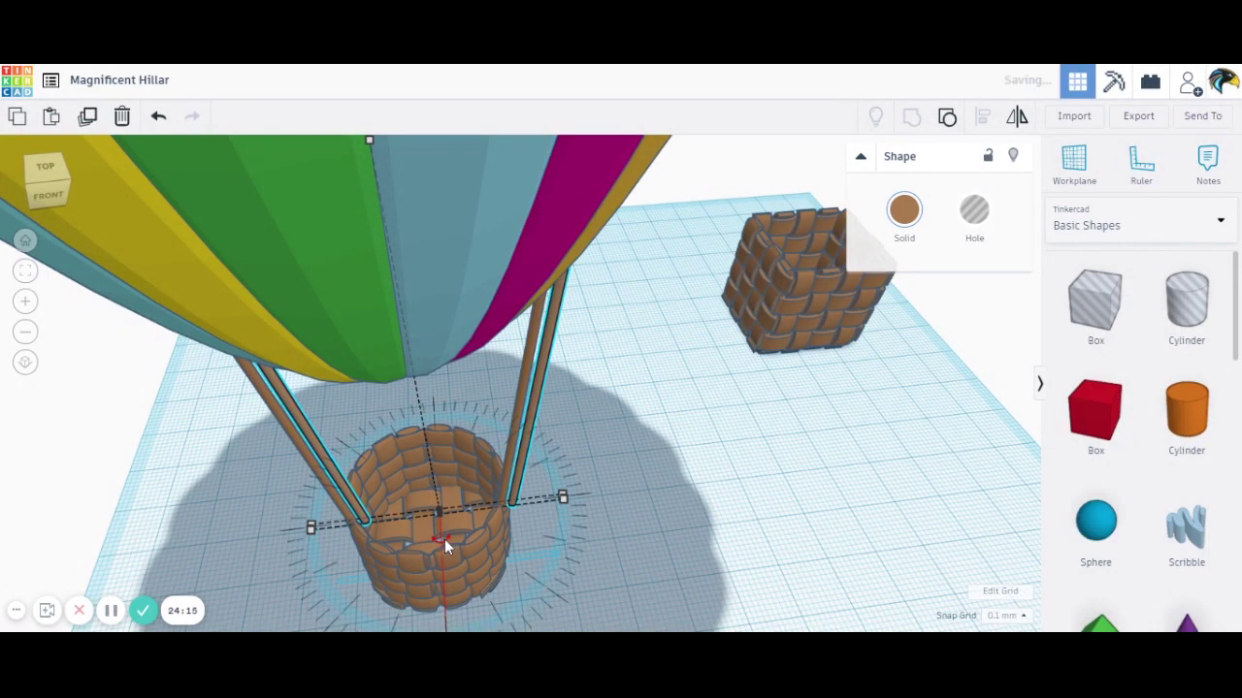
pyautogui.moveTo(445, 539); pyautogui.dragTo(369, 522)
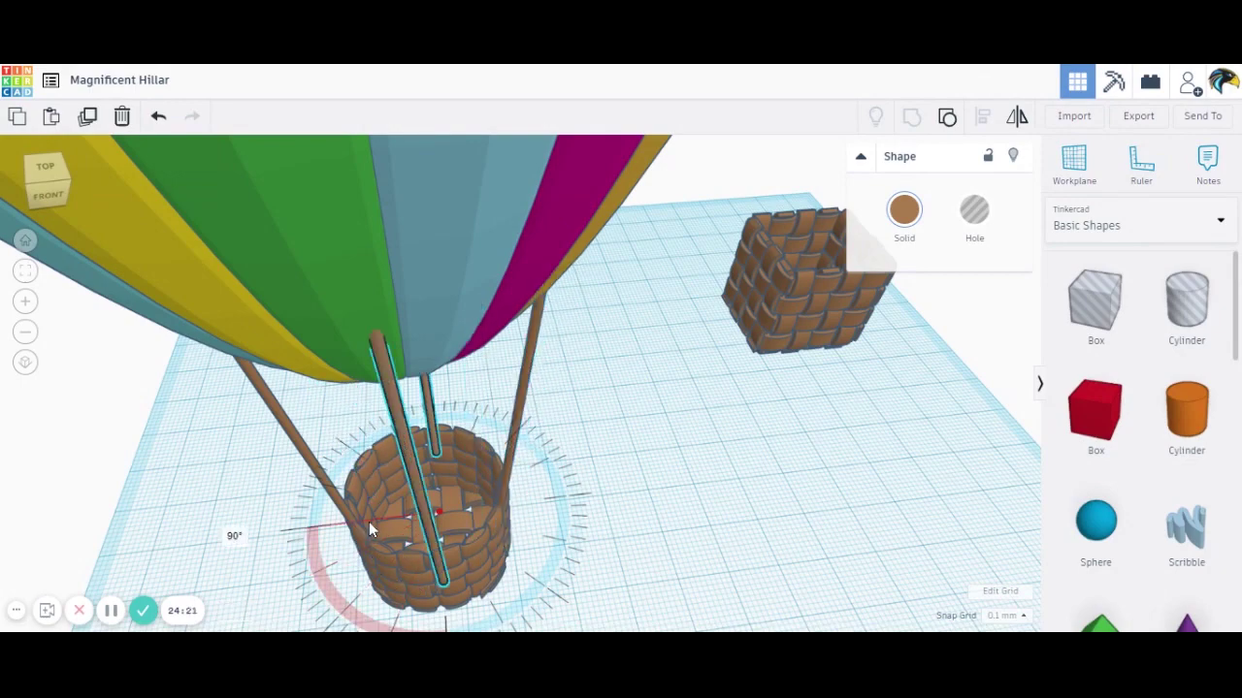
# Nudge the rotated pair of rods in 0.1 mm increments to centre it over the round basket's rim.
pyautogui.moveTo(53, 194); pyautogui.dragTo(79, 182)
pyautogui.click(26, 333)
pyautogui.click(26, 333)
pyautogui.press('Left')
pyautogui.press('Left')
pyautogui.press('Left')
pyautogui.press('Left')
pyautogui.press('Left')
pyautogui.press('Left')
pyautogui.press('Left')
pyautogui.press('Left')
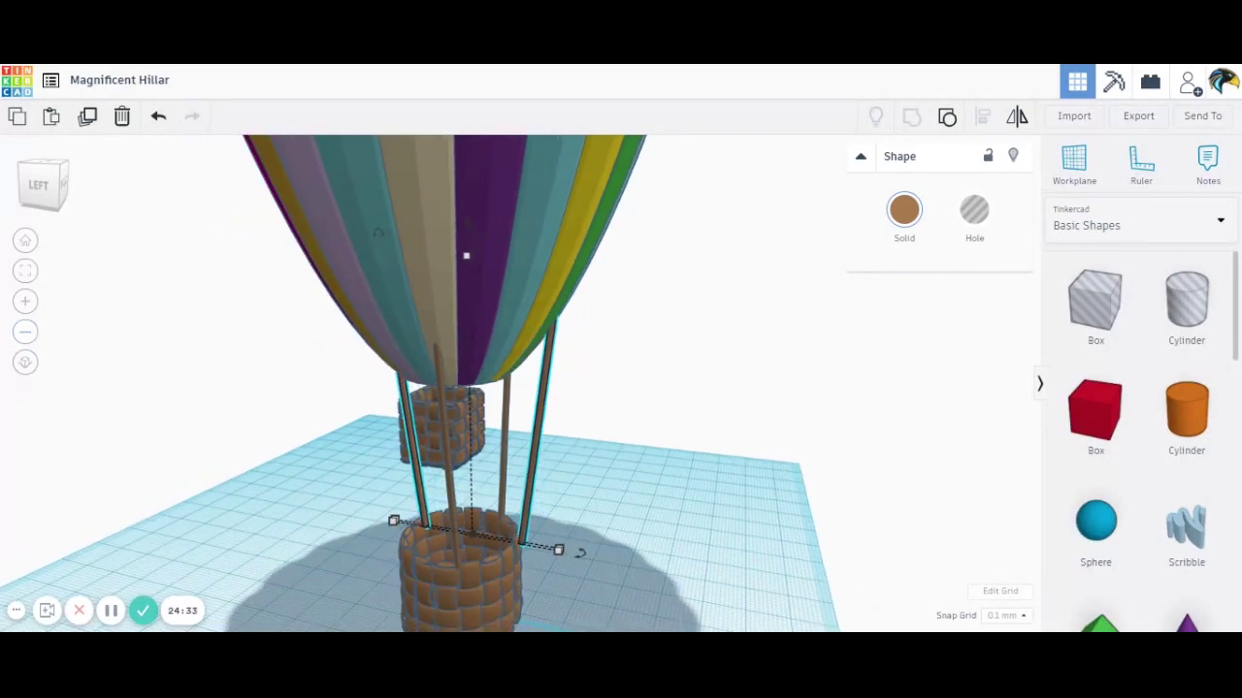
# Select the first pair of rods and shift it sideways to line up with the middle of the basket.
pyautogui.moveTo(49, 194); pyautogui.dragTo(241, 201)
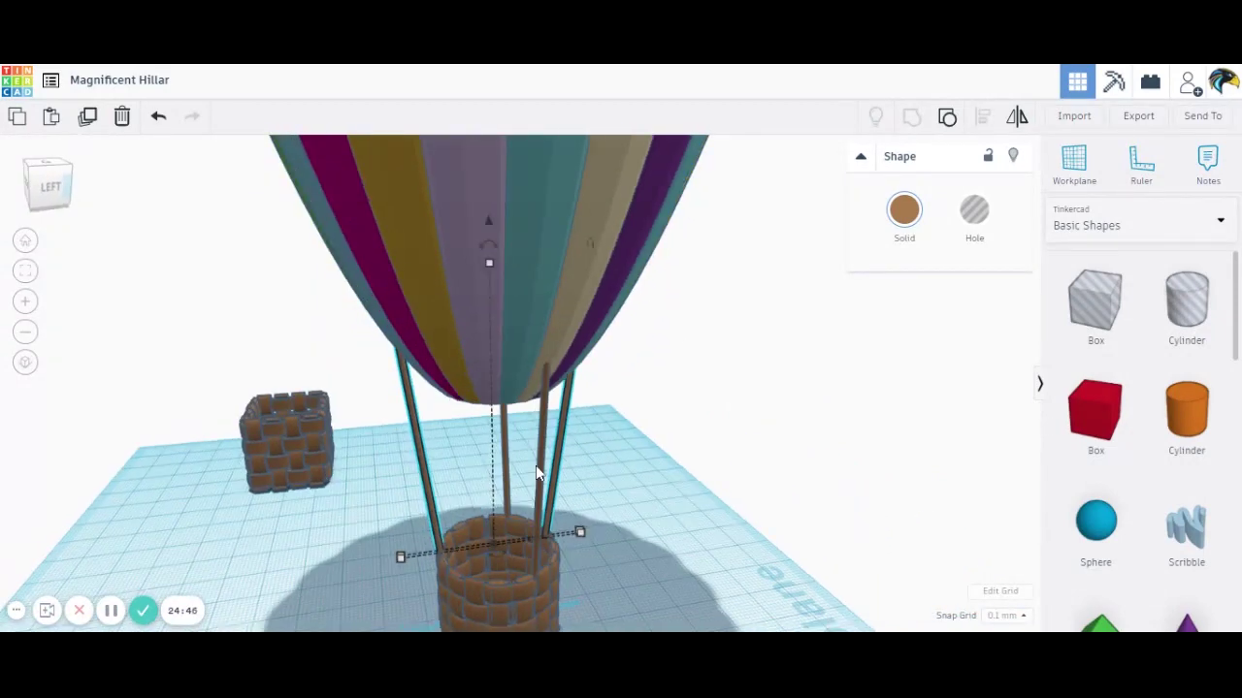
pyautogui.click(537, 553)
pyautogui.hotkey('shift', 'Left')
pyautogui.hotkey('shift', 'Left')
pyautogui.hotkey('shift', 'Left')
pyautogui.hotkey('shift', 'Left')
pyautogui.hotkey('shift', 'Left')
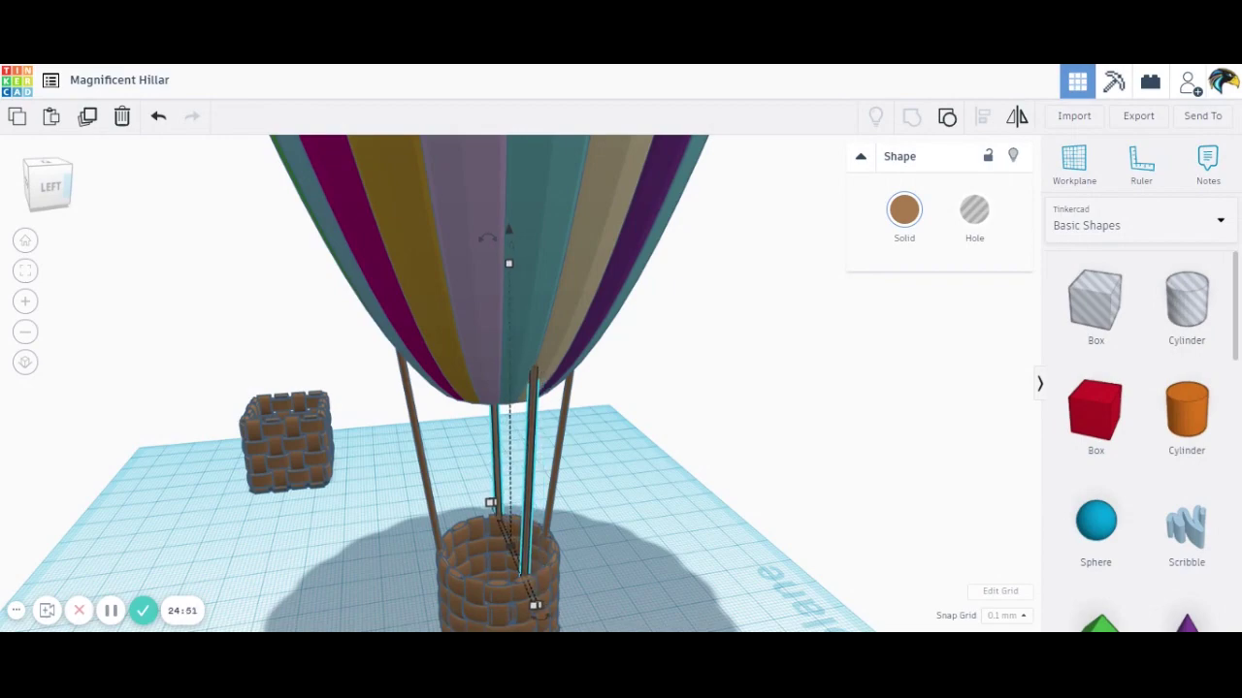
pyautogui.hotkey('shift', 'Left')
pyautogui.hotkey('shift', 'Left')
pyautogui.hotkey('shift', 'Left')
# Stretch the first pair of rods slightly wider across the basket and set its depth to 1.10 mm.
pyautogui.moveTo(45, 182); pyautogui.dragTo(88, 189)
pyautogui.click(26, 278)
pyautogui.moveTo(420, 511); pyautogui.dragTo(415, 509)
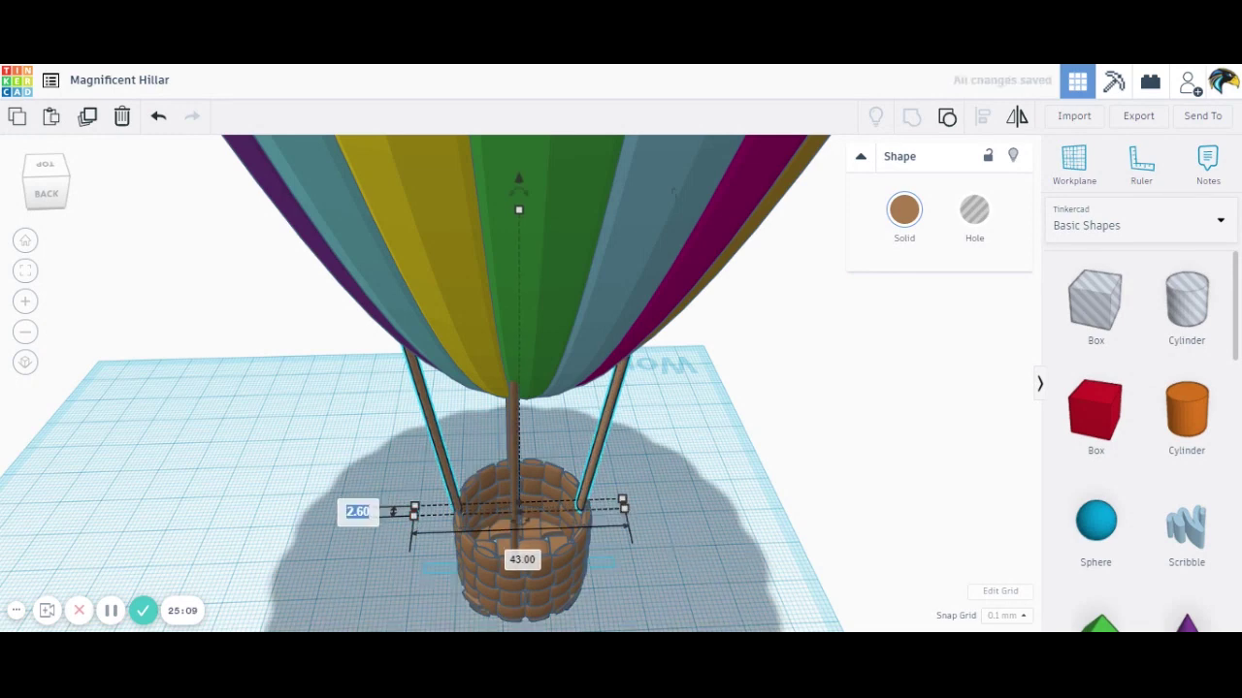
pyautogui.moveTo(624, 509); pyautogui.dragTo(632, 507)
pyautogui.click(680, 501)
pyautogui.write('1.10')
pyautogui.press('Return')
pyautogui.click(720, 428)
# Examine the fit of the four rods between the envelope and the round basket from several sides.
pyautogui.click(46, 190)
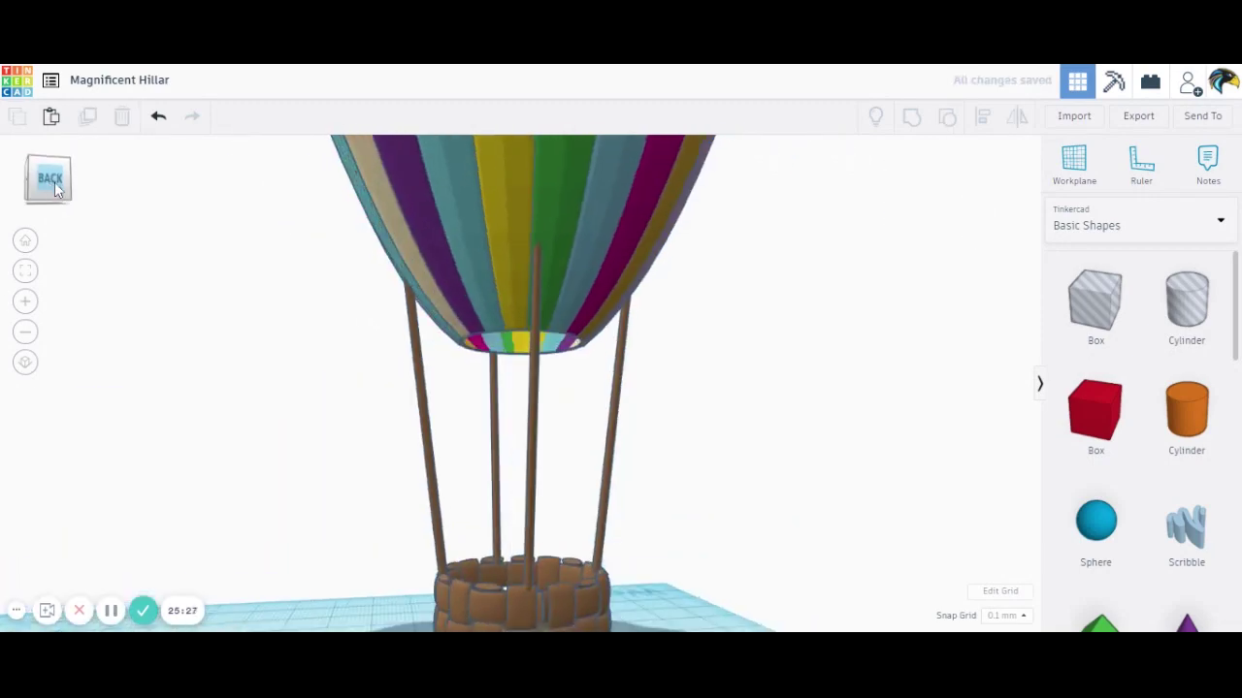
pyautogui.moveTo(53, 183); pyautogui.dragTo(78, 188)
pyautogui.click(70, 194)
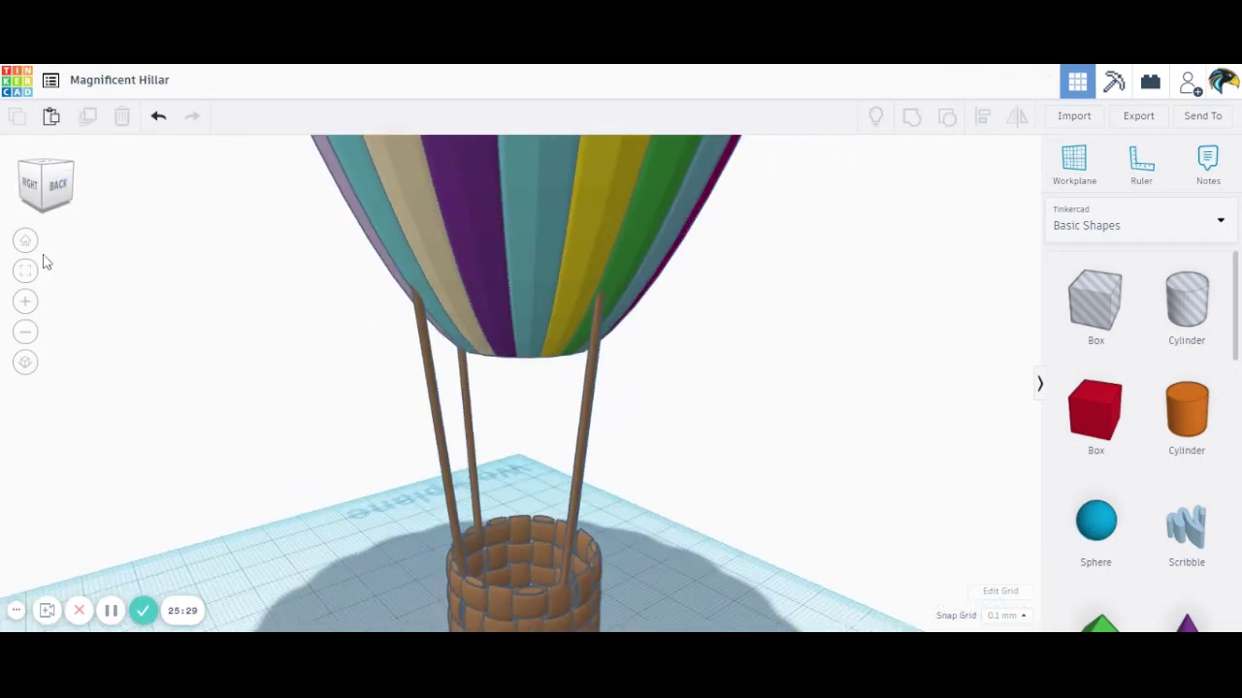
pyautogui.click(26, 338)
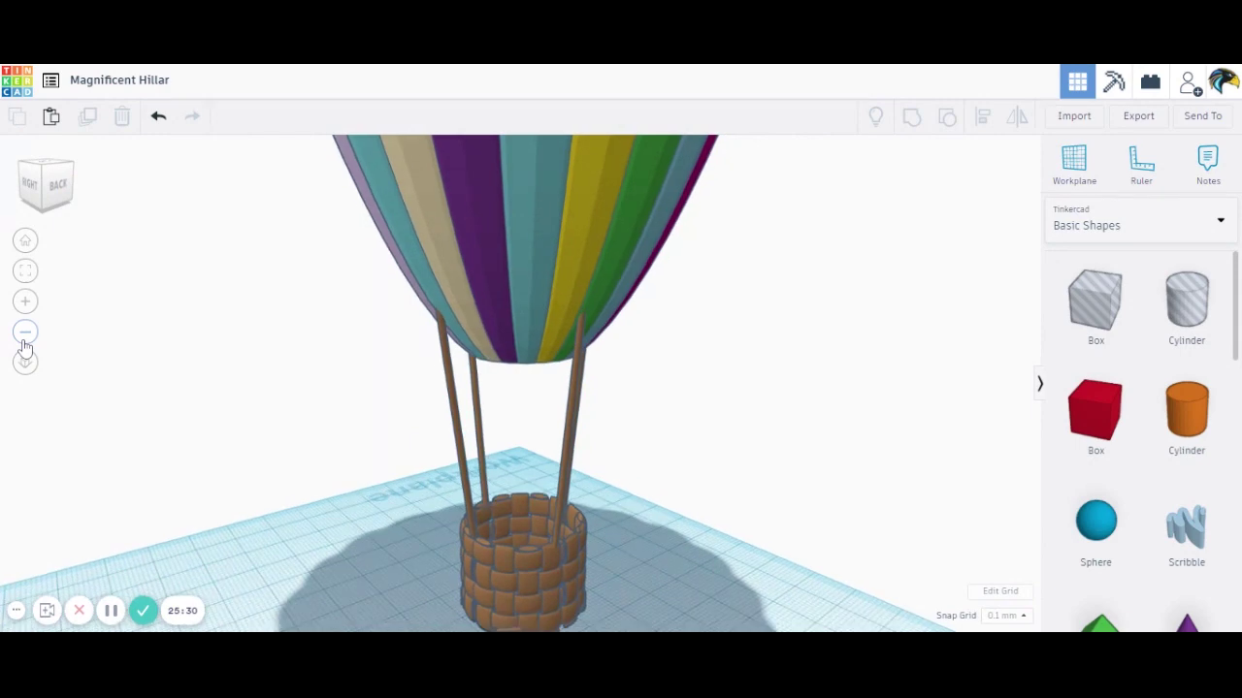
pyautogui.click(24, 341)
pyautogui.click(24, 341)
pyautogui.click(23, 340)
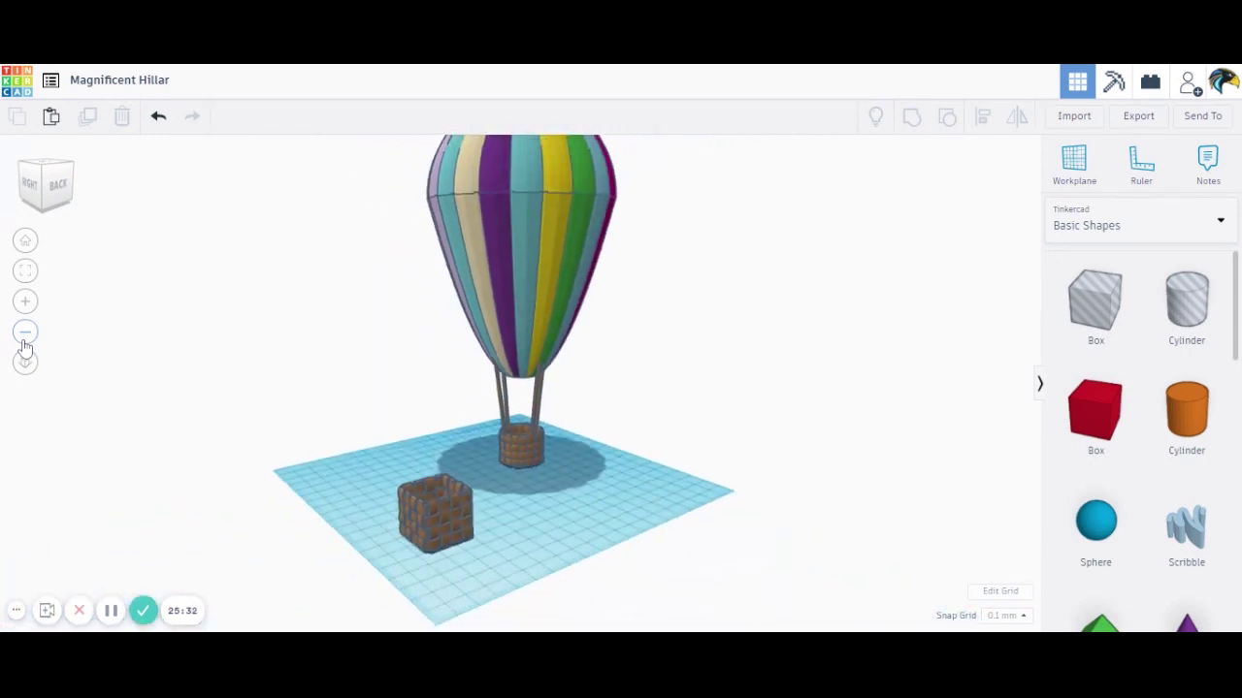
pyautogui.click(25, 332)
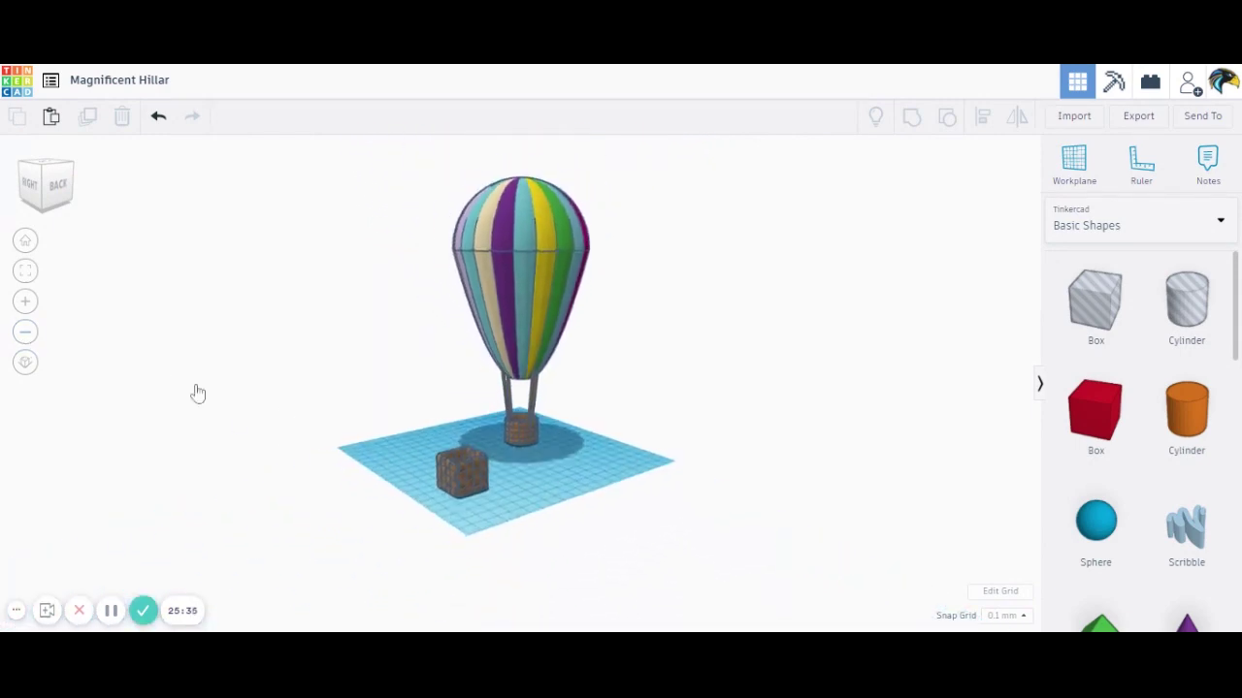
# Group the envelope, the four rods and the round basket into one object, leaving out the square basket.
pyautogui.click(37, 186)
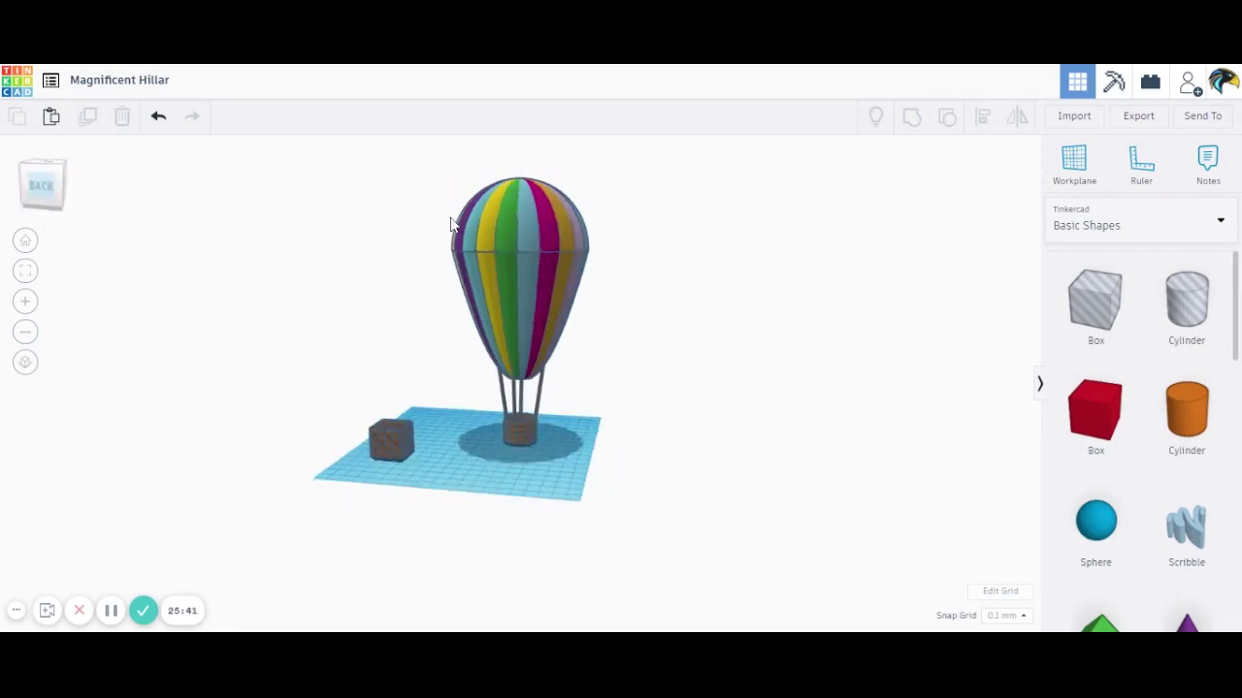
pyautogui.moveTo(440, 245); pyautogui.dragTo(666, 518)
pyautogui.hotkey('ctrl', 'g')
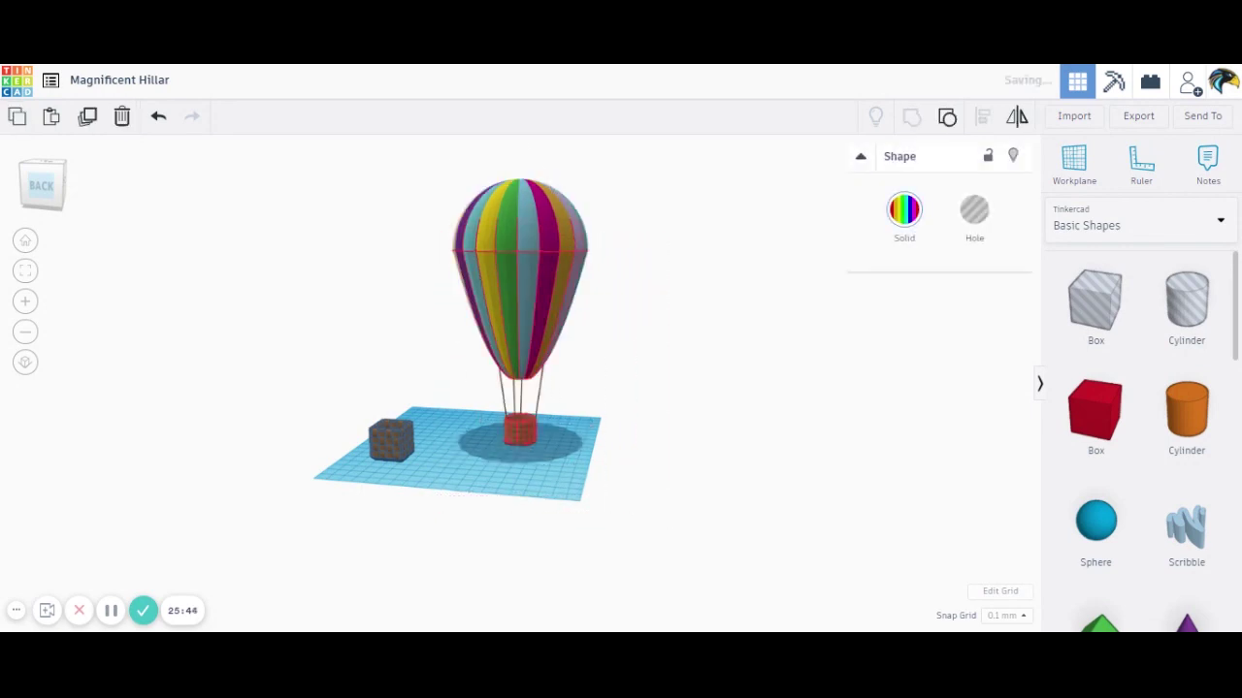